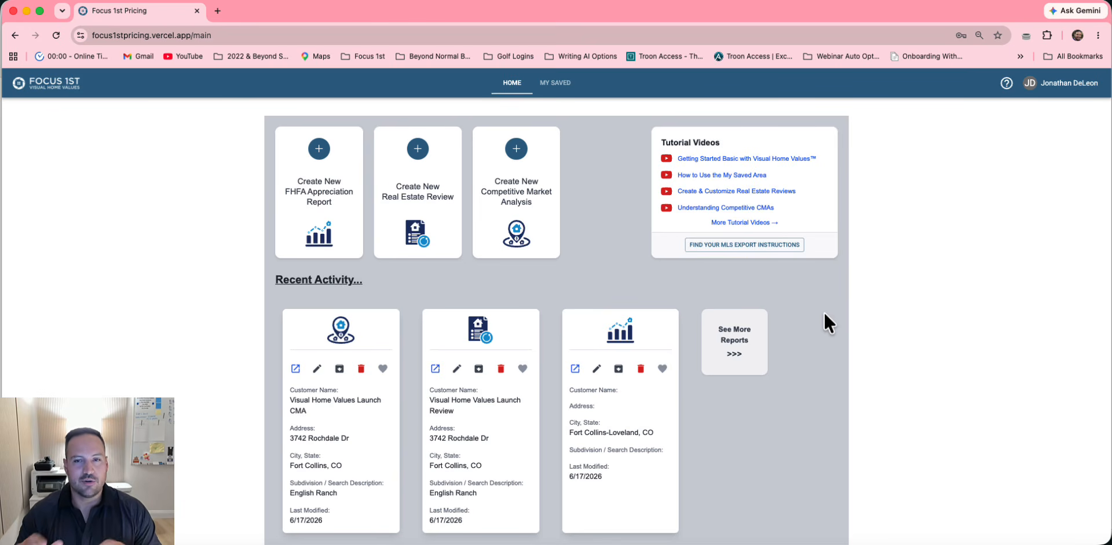
# Switch between the saved reports list and the home dashboard, ending on saved reports
pyautogui.click(551, 85)
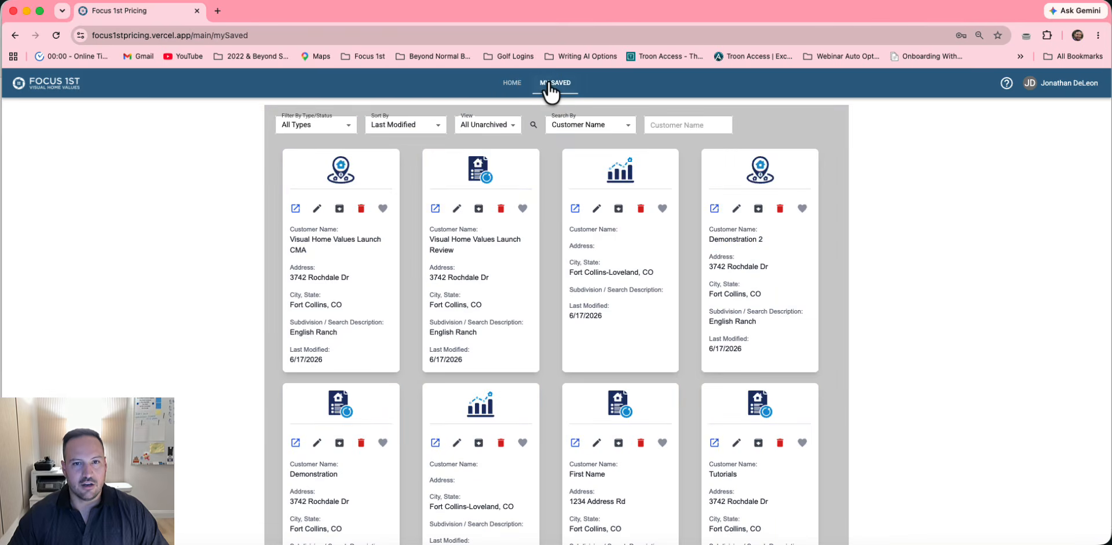
pyautogui.click(513, 85)
pyautogui.click(551, 85)
pyautogui.click(513, 84)
pyautogui.click(553, 85)
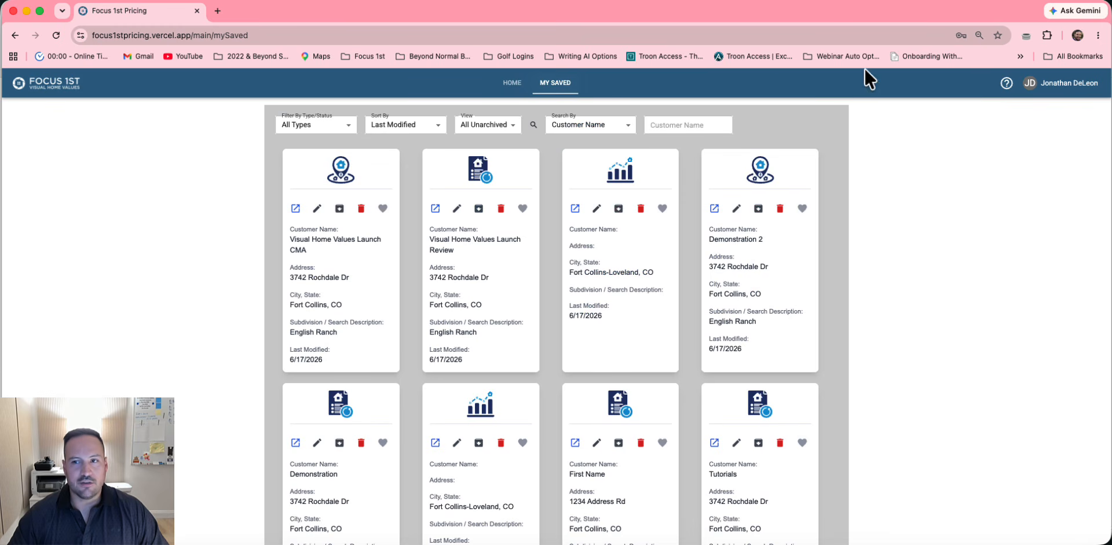
# Glance at the help options and account menu, then return to the home dashboard
pyautogui.click(1008, 82)
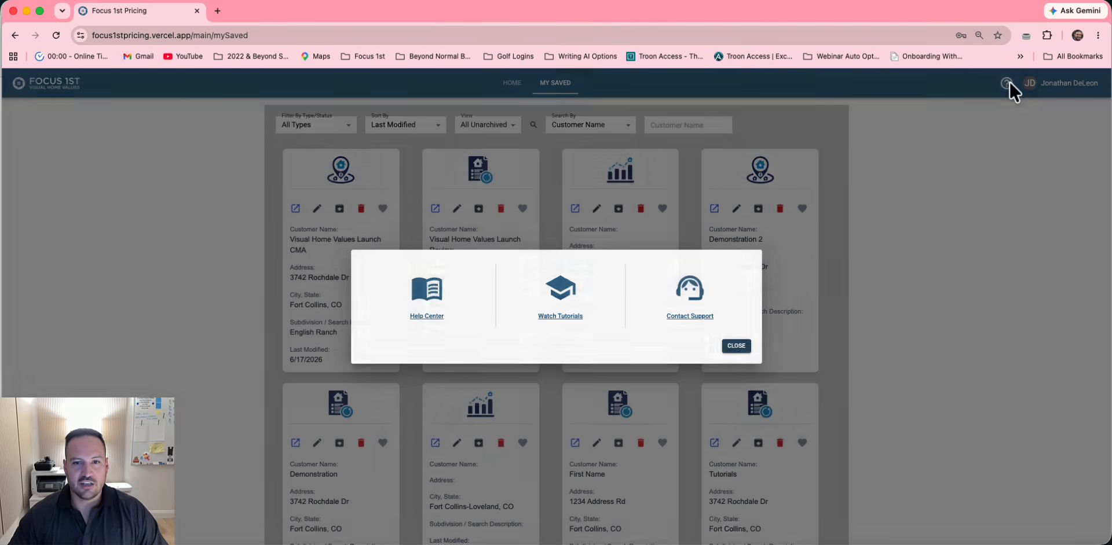
pyautogui.click(737, 347)
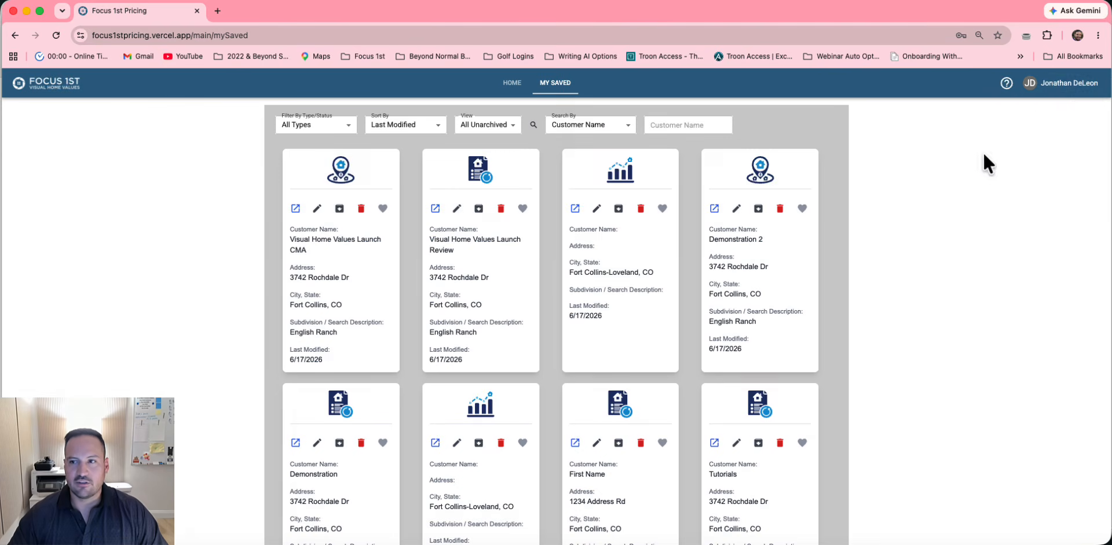
pyautogui.click(1045, 81)
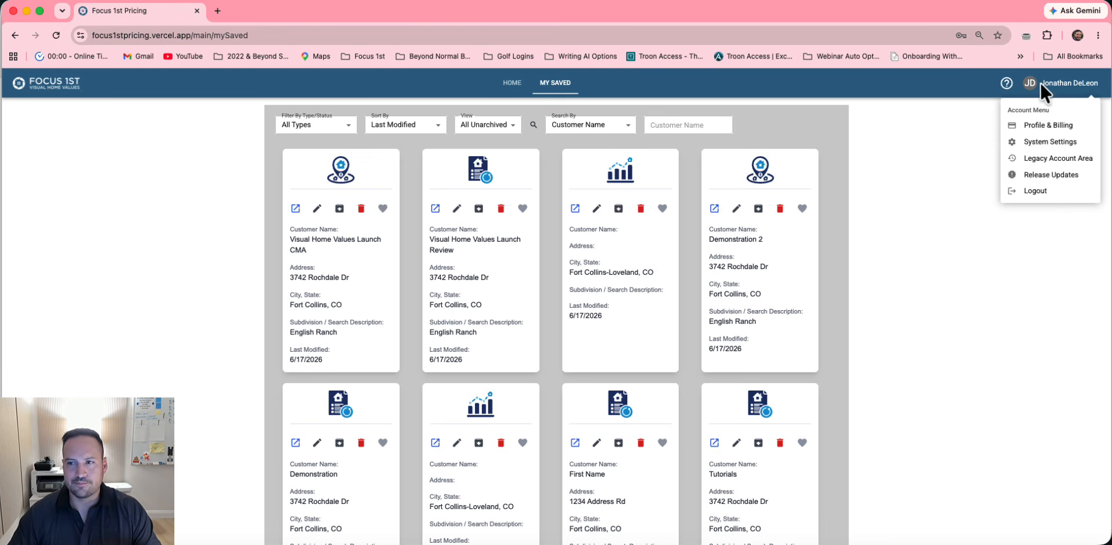
pyautogui.click(929, 126)
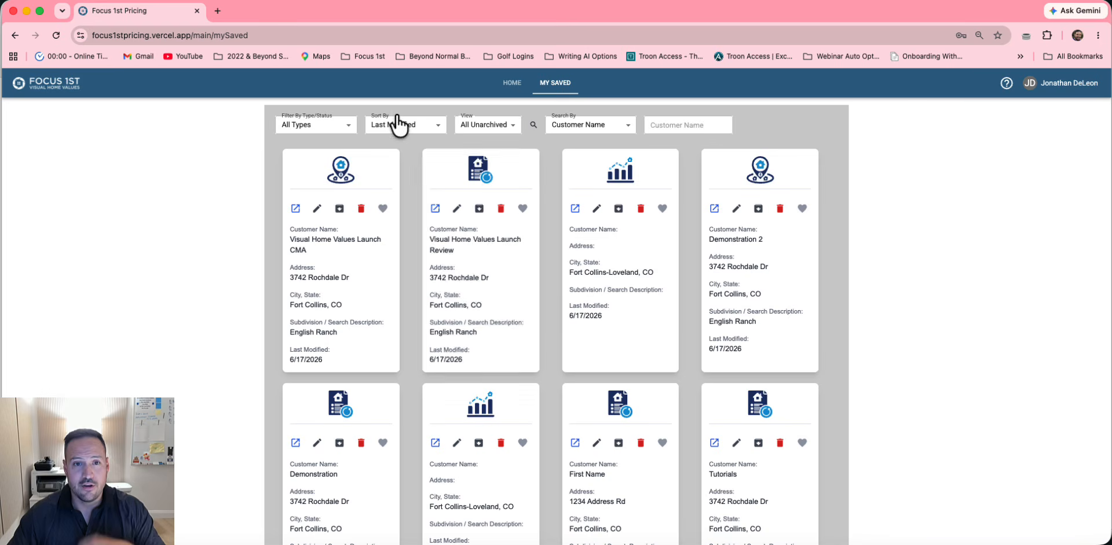
pyautogui.click(514, 87)
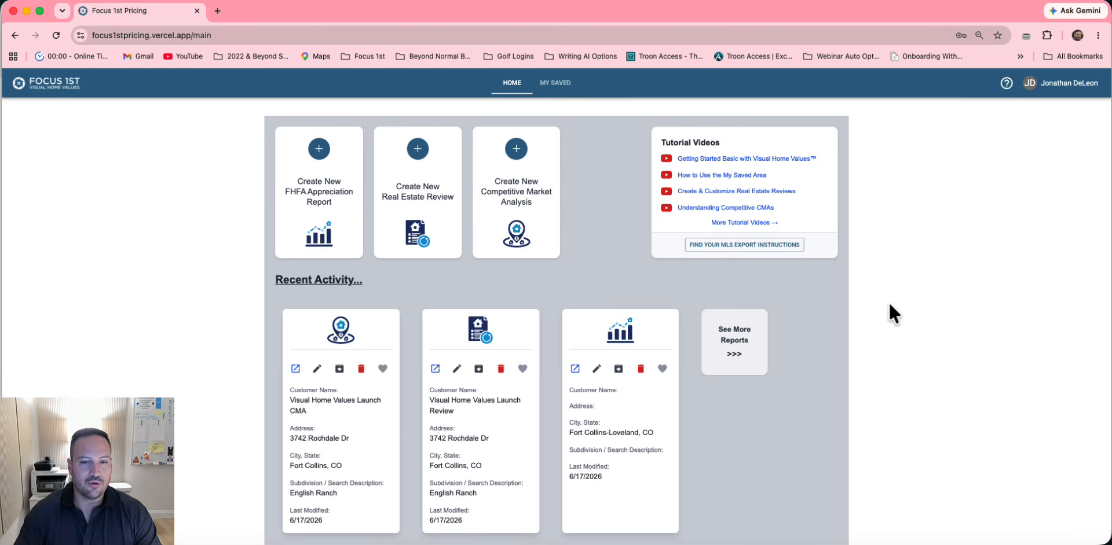
# Browse the Visual Home Values Launch CMA report: Odds of Selling, MLS provider step and past-sales map
pyautogui.click(294, 369)
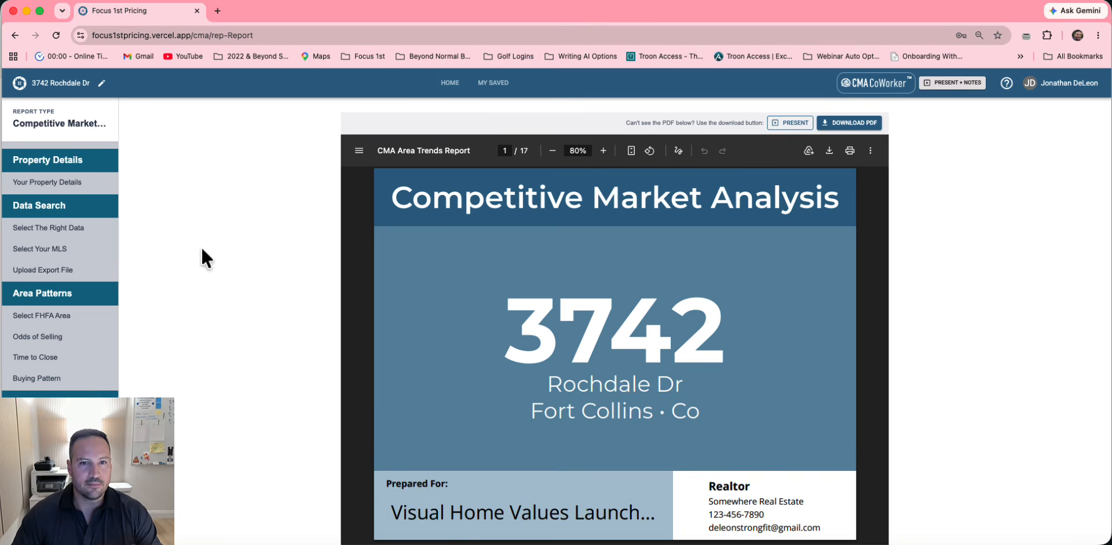
pyautogui.click(52, 344)
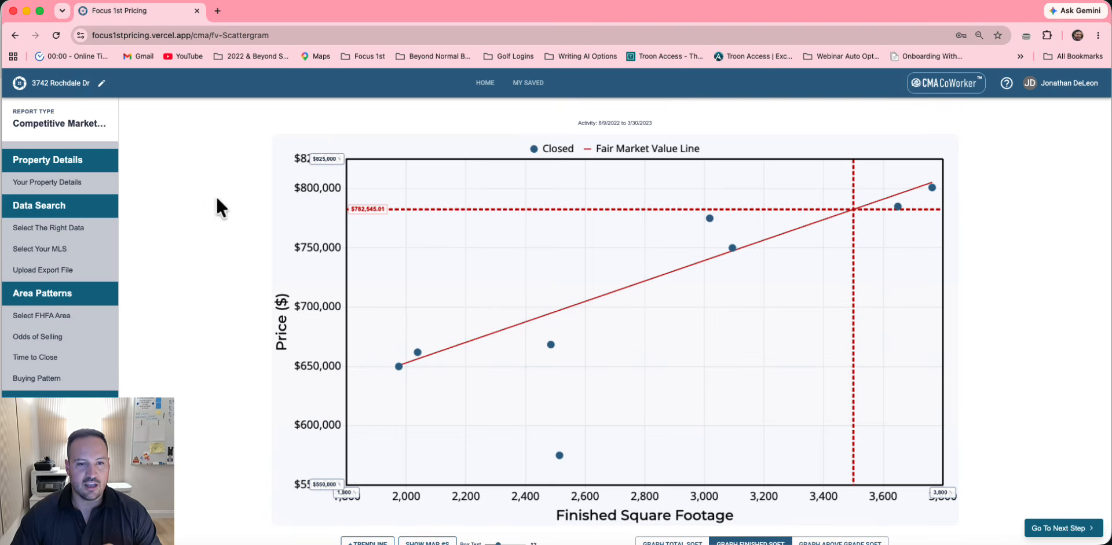
pyautogui.scroll(-5, 383, 348)
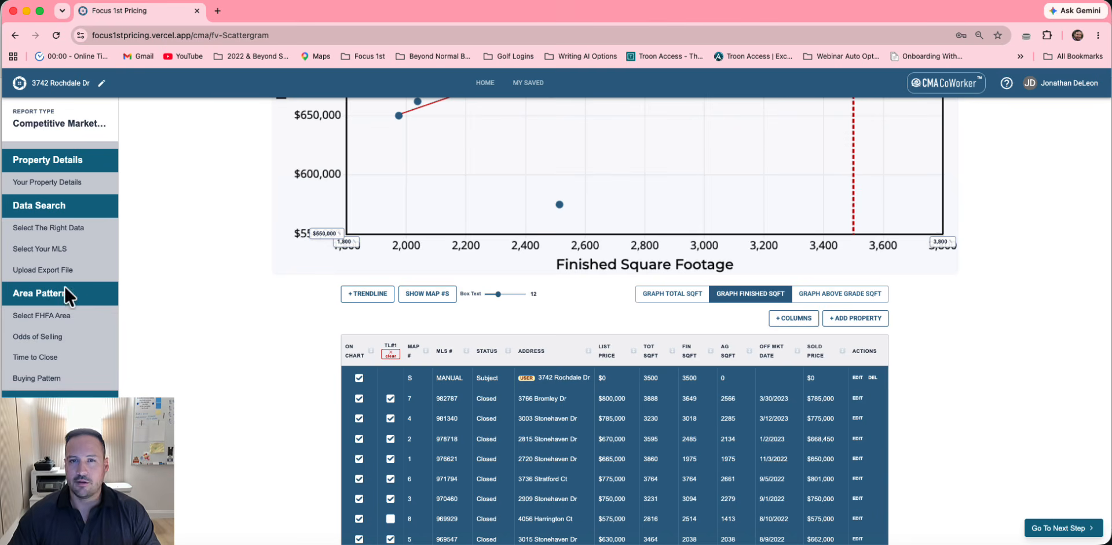
pyautogui.click(55, 249)
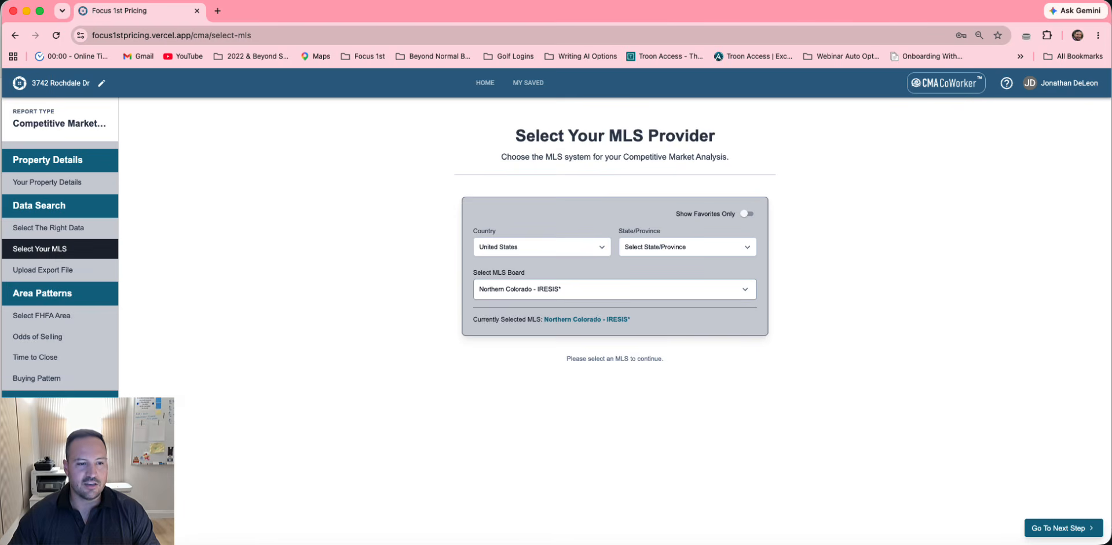
pyautogui.click(54, 446)
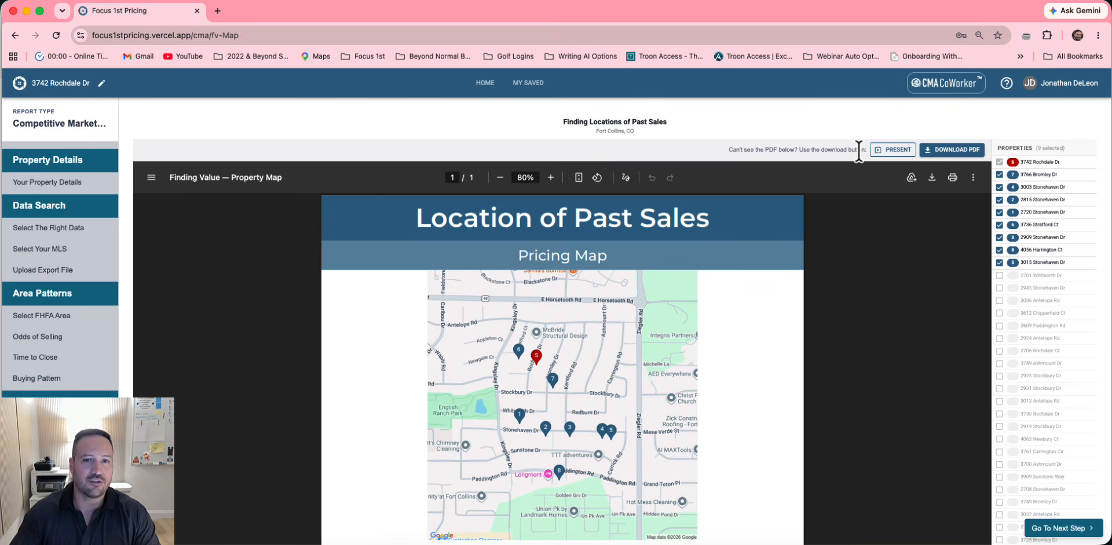
# Review saved reports' search, type filter and sort options, and keep Demonstration 2 instead of deleting it
pyautogui.click(486, 83)
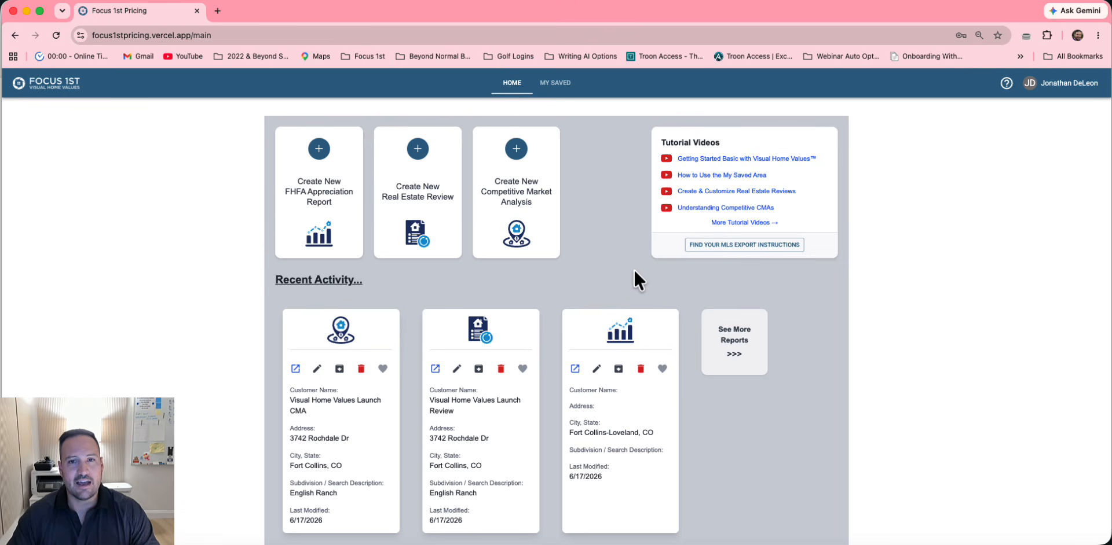
pyautogui.click(555, 87)
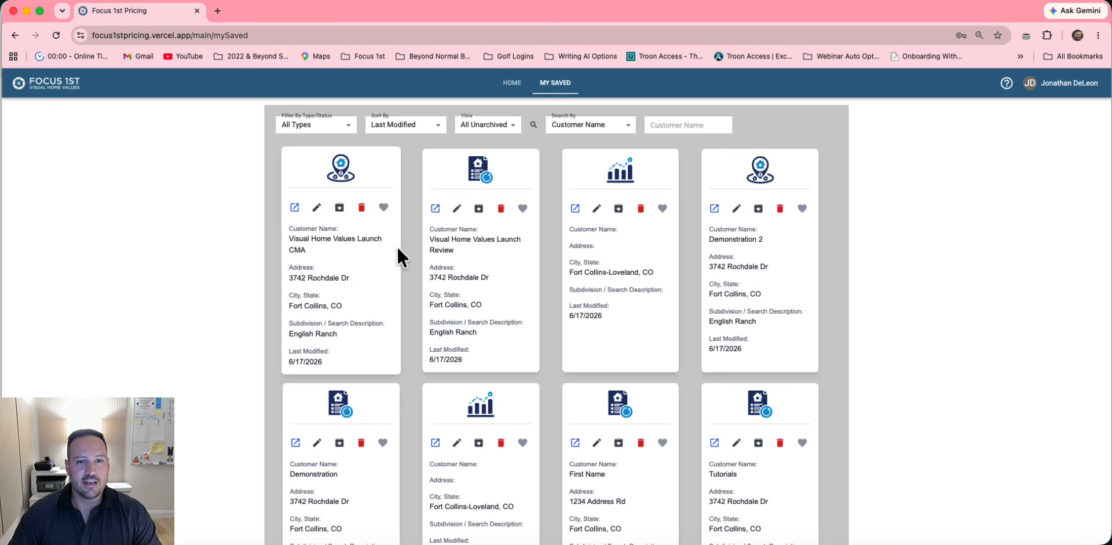
pyautogui.click(624, 128)
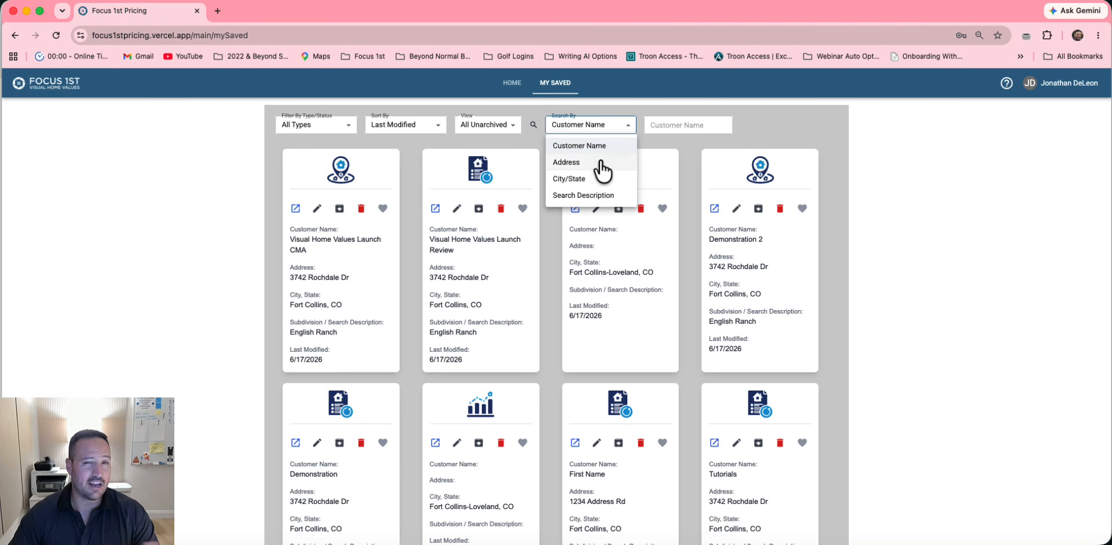
pyautogui.click(613, 124)
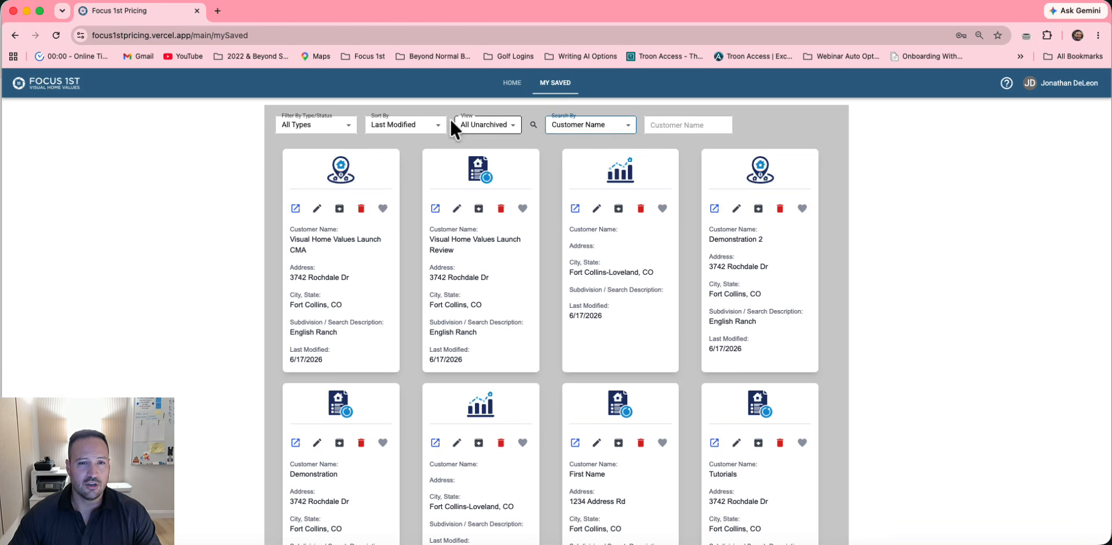
pyautogui.click(314, 124)
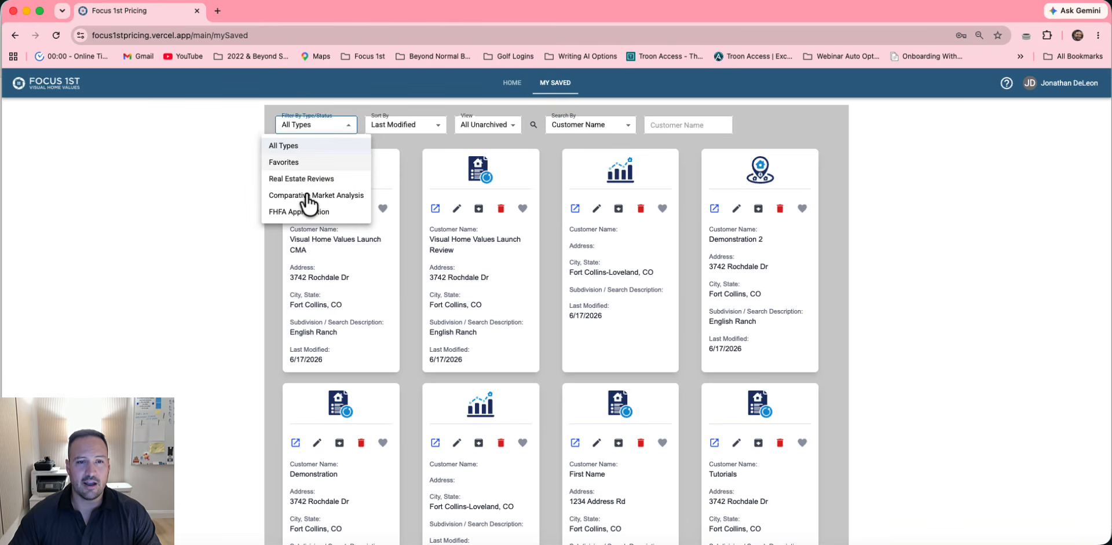
pyautogui.click(354, 87)
pyautogui.click(427, 125)
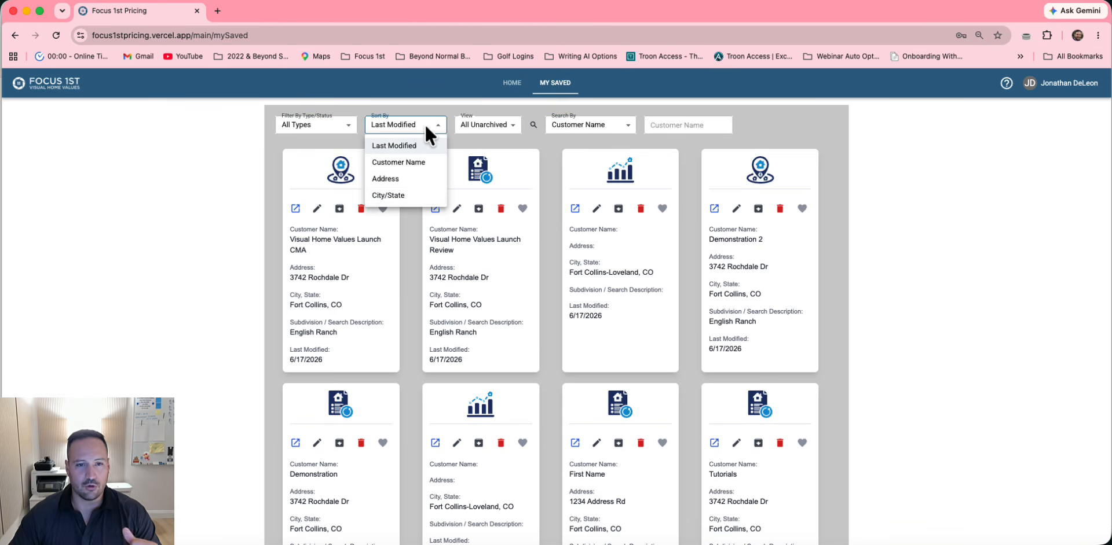
pyautogui.click(457, 106)
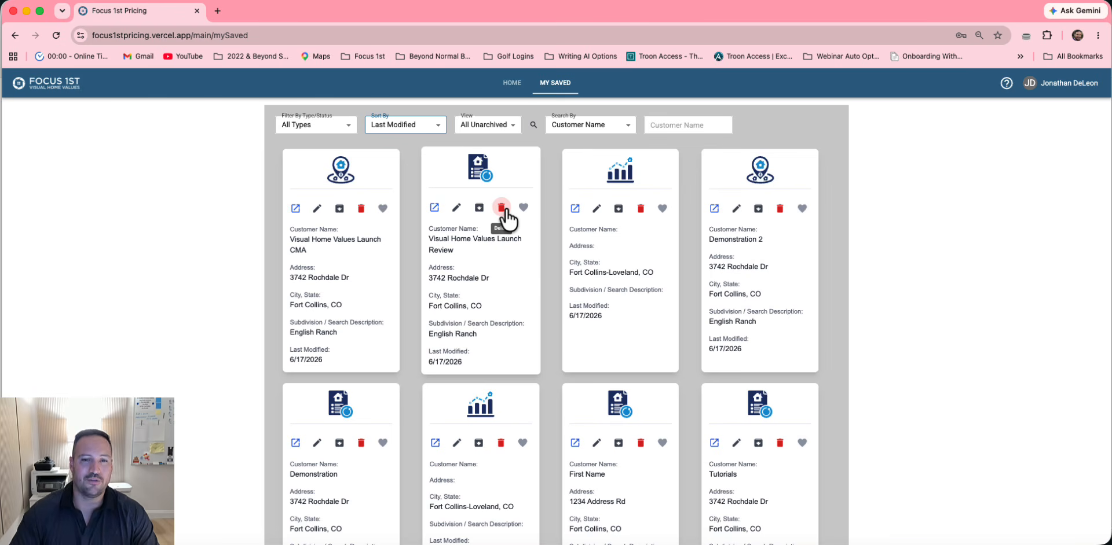
pyautogui.click(779, 209)
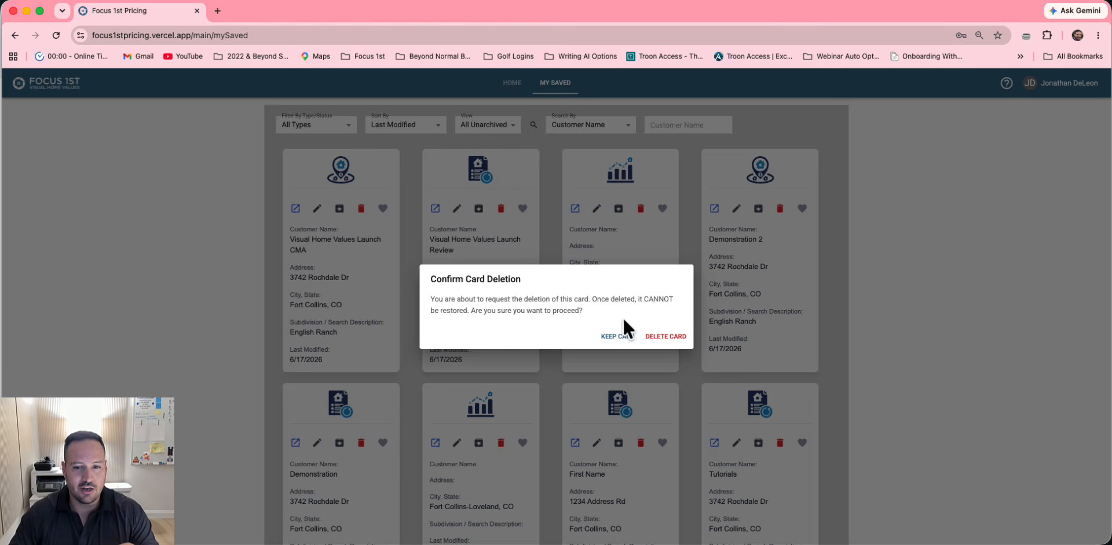
pyautogui.click(607, 342)
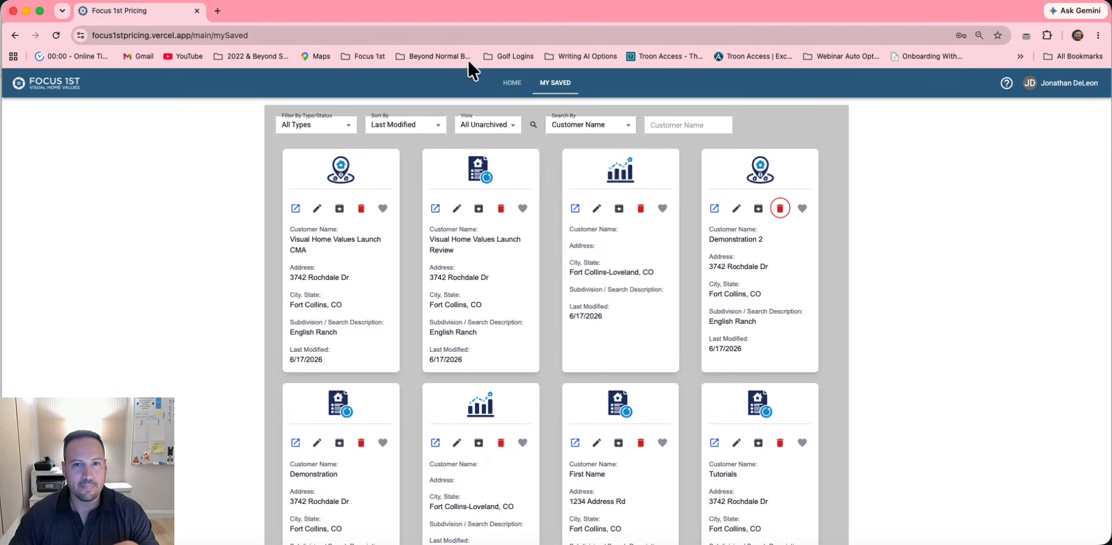
pyautogui.click(511, 87)
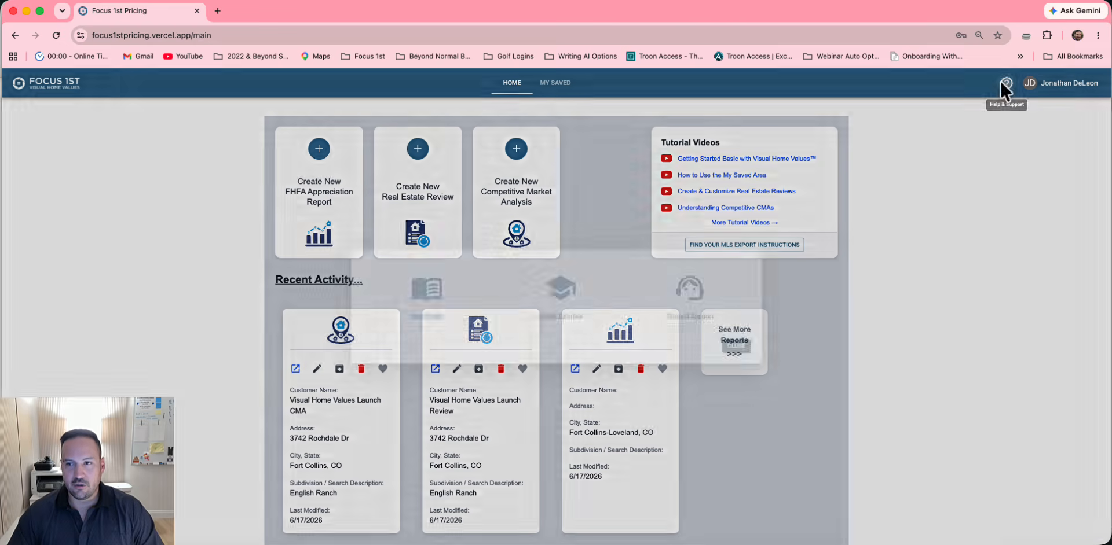
# Check the help options again, then open Profile & Billing from the account menu
pyautogui.click(1005, 82)
pyautogui.click(736, 348)
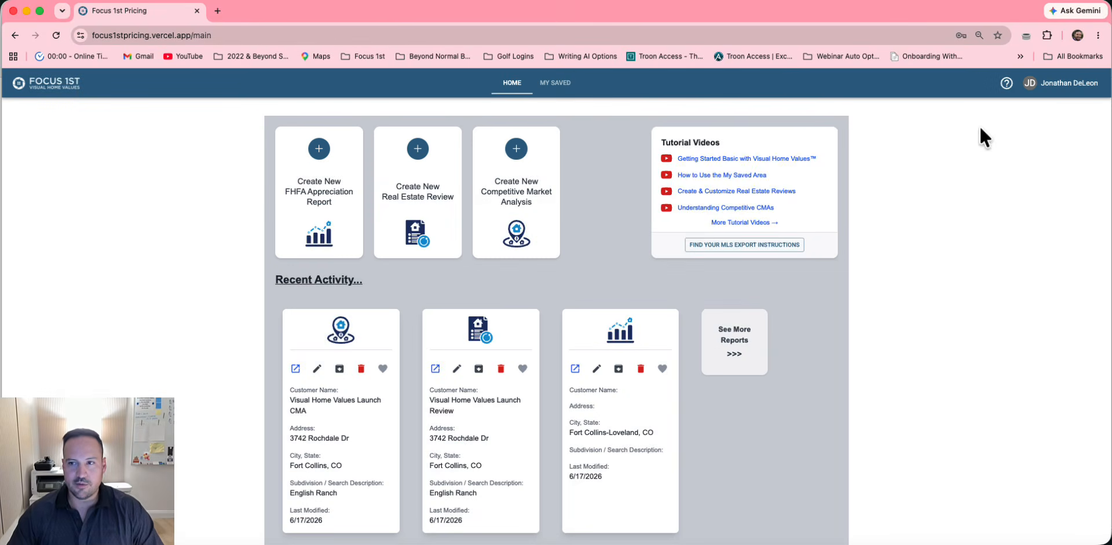
pyautogui.click(1072, 84)
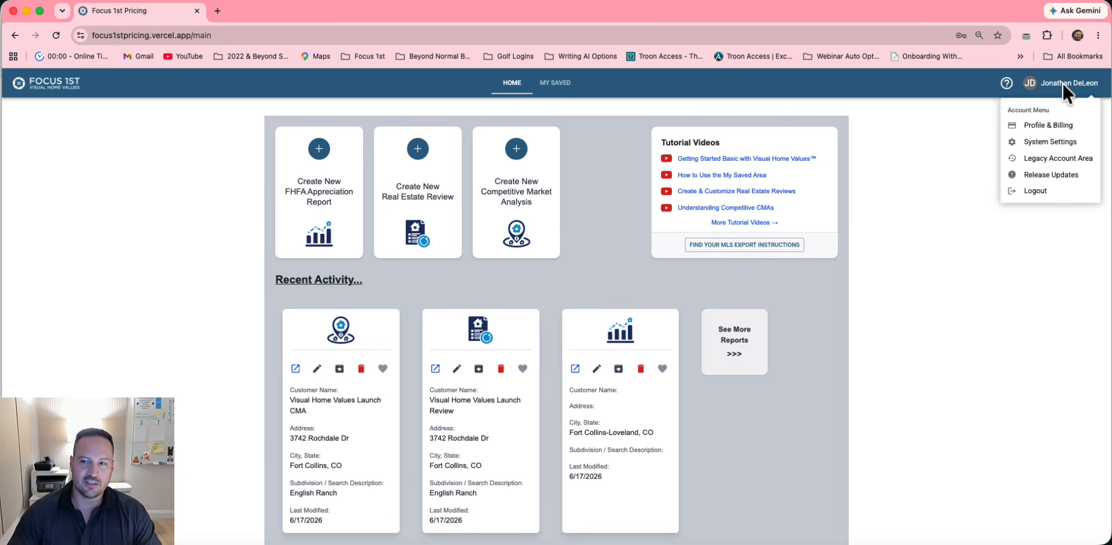
pyautogui.click(1048, 125)
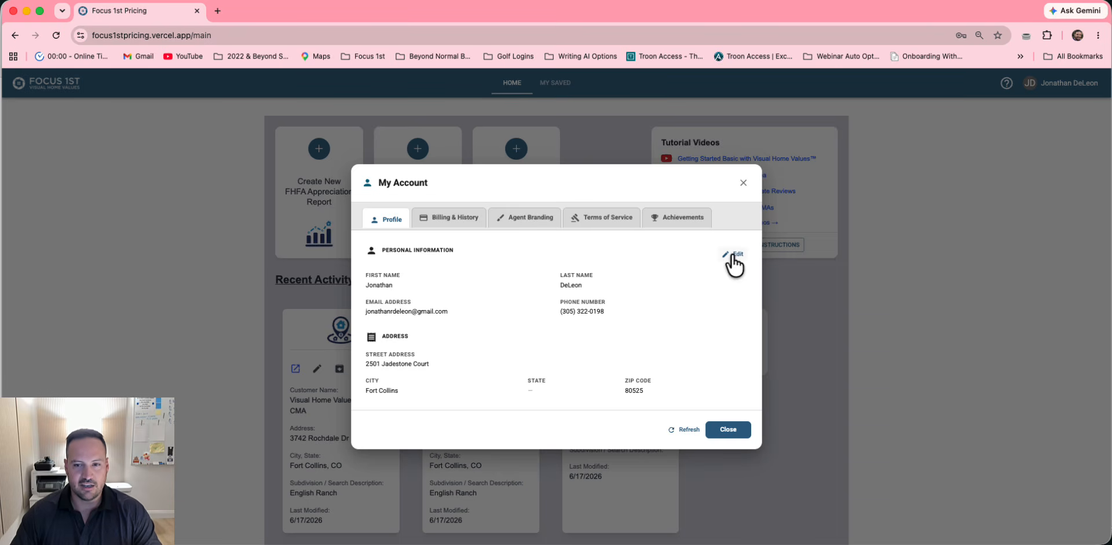
# Review billing history and agent branding, trying a custom primary colour without applying it
pyautogui.click(466, 219)
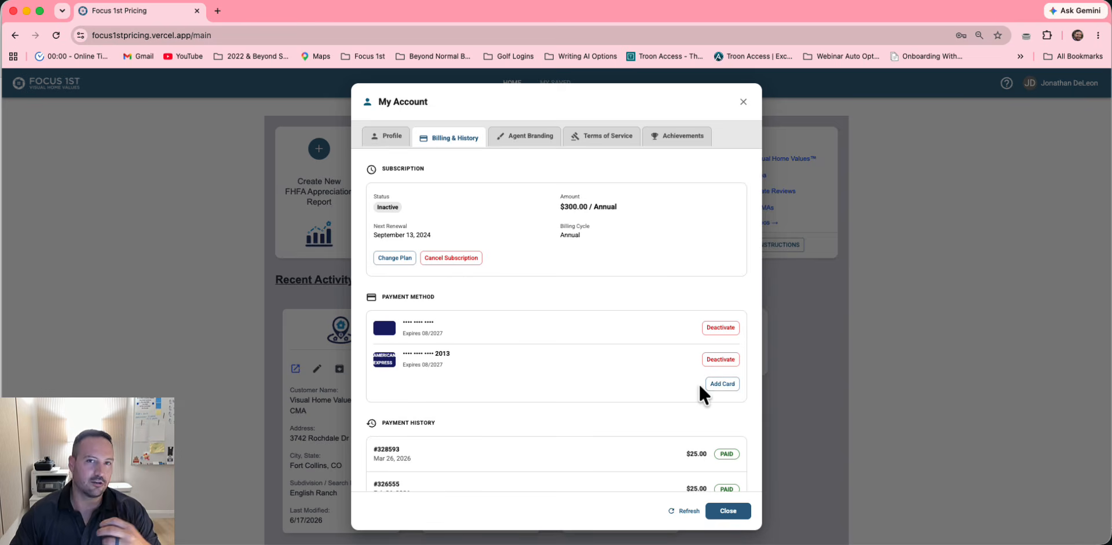
pyautogui.click(533, 139)
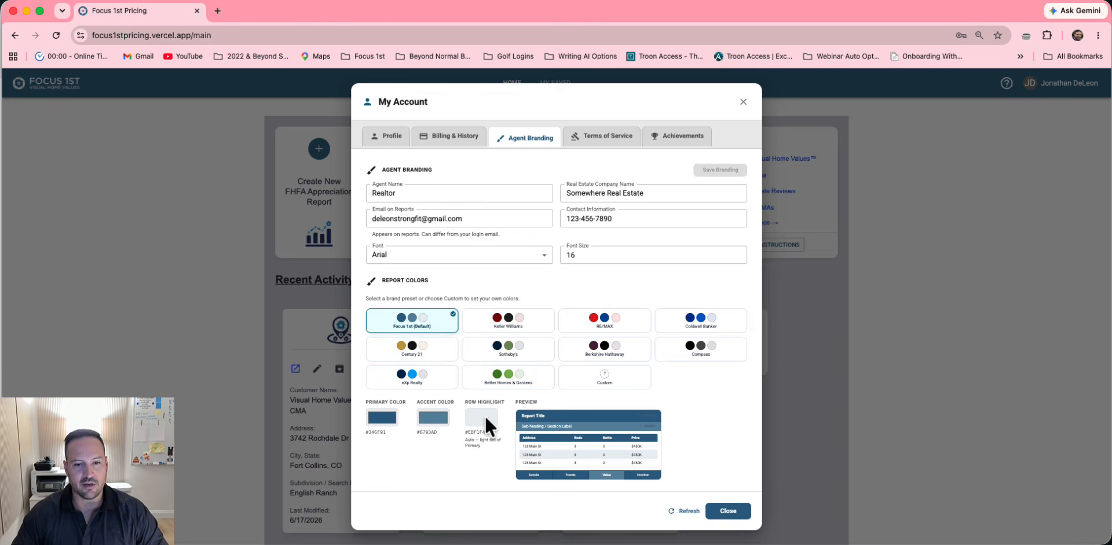
pyautogui.scroll(-1, 485, 416)
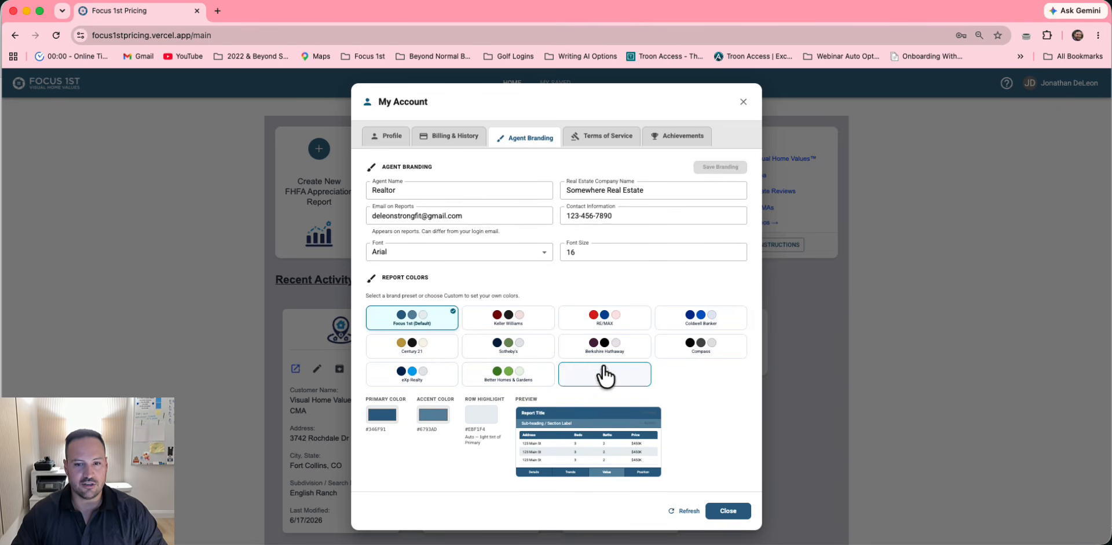
pyautogui.click(622, 383)
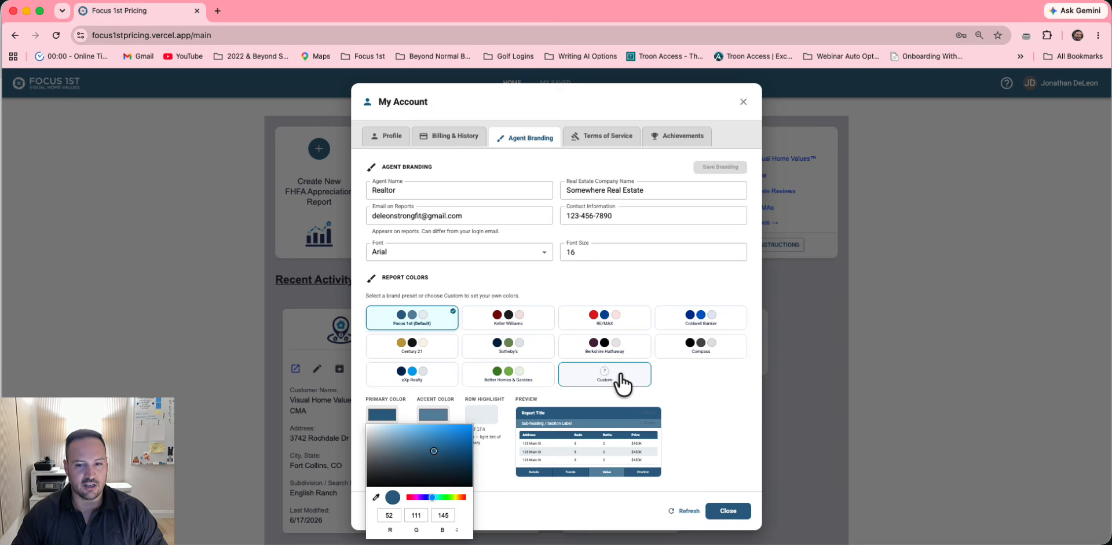
pyautogui.click(425, 530)
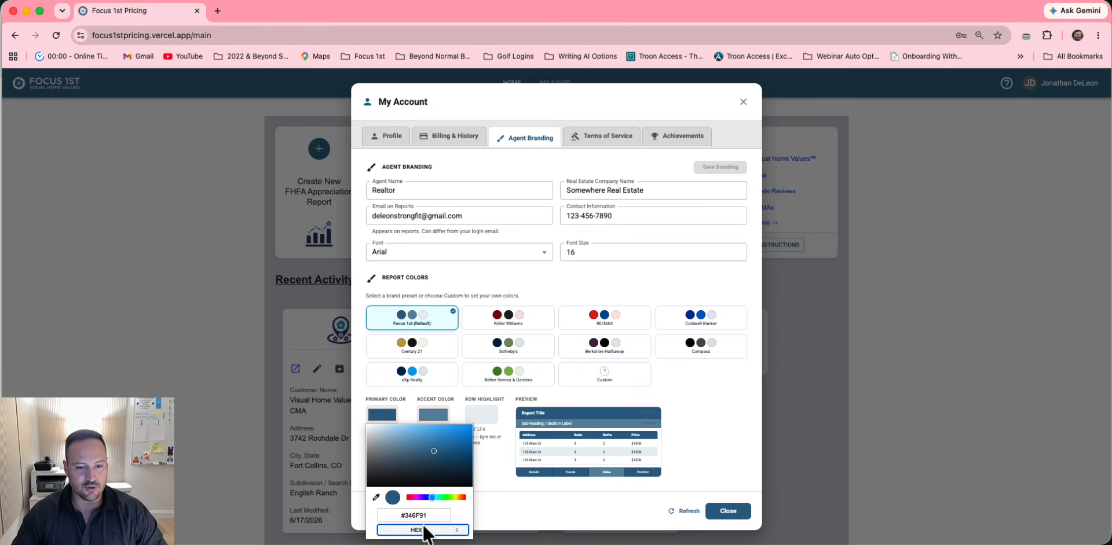
pyautogui.click(426, 530)
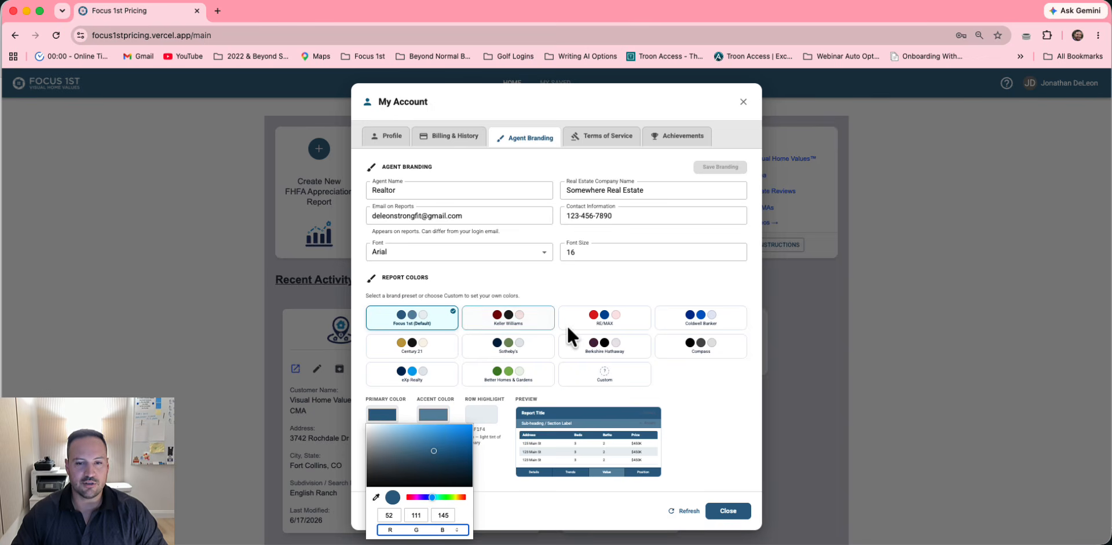
pyautogui.click(613, 276)
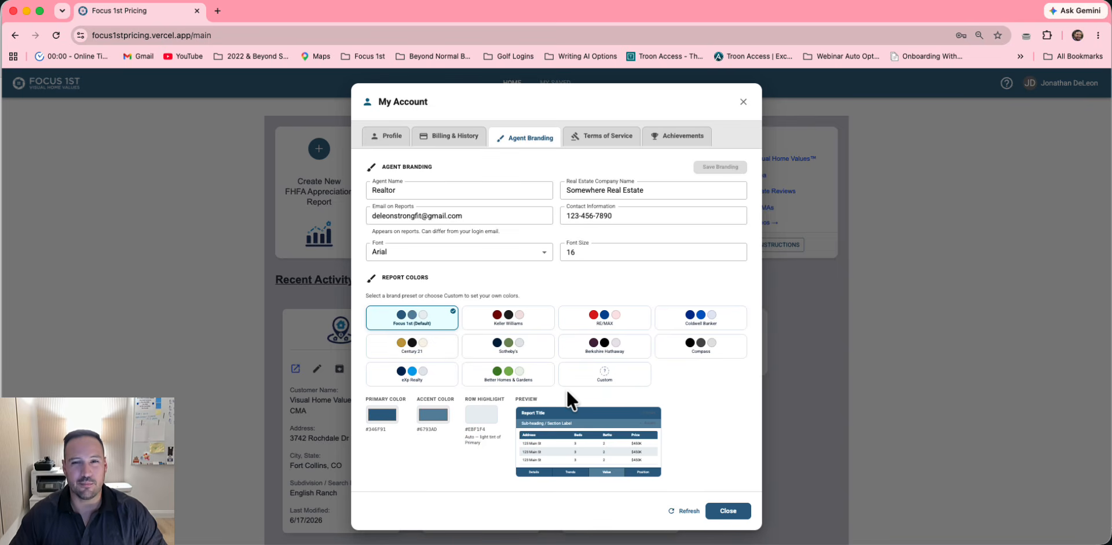
# Read the Terms of Service and Achievements tabs, then close the account window
pyautogui.click(587, 146)
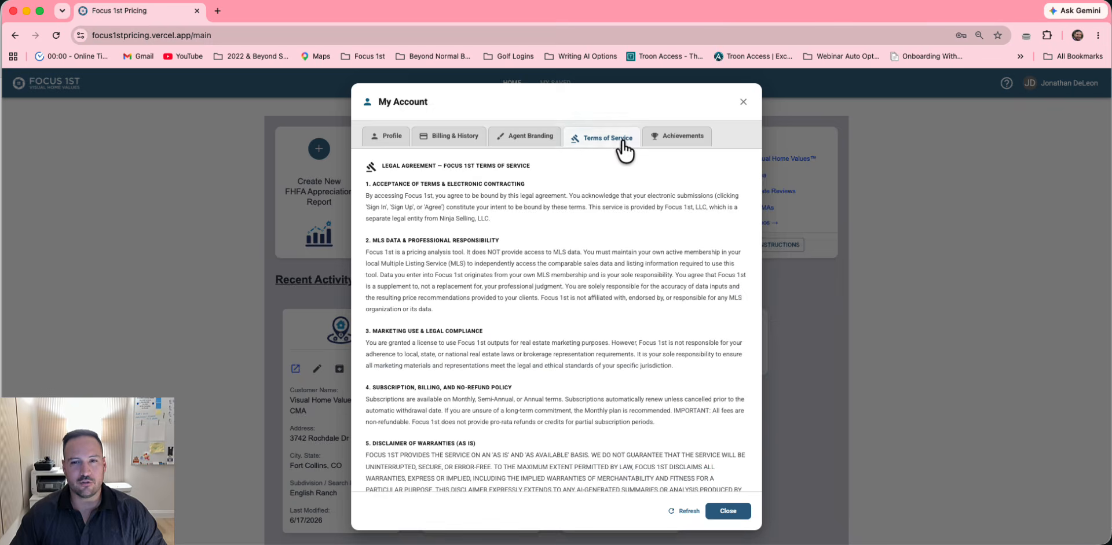
pyautogui.click(677, 138)
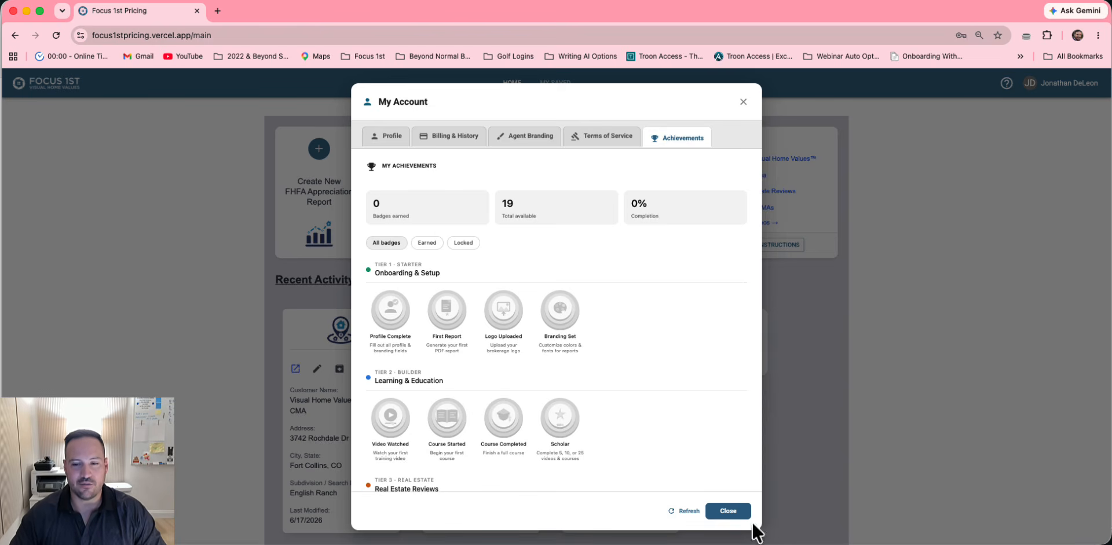
pyautogui.click(733, 513)
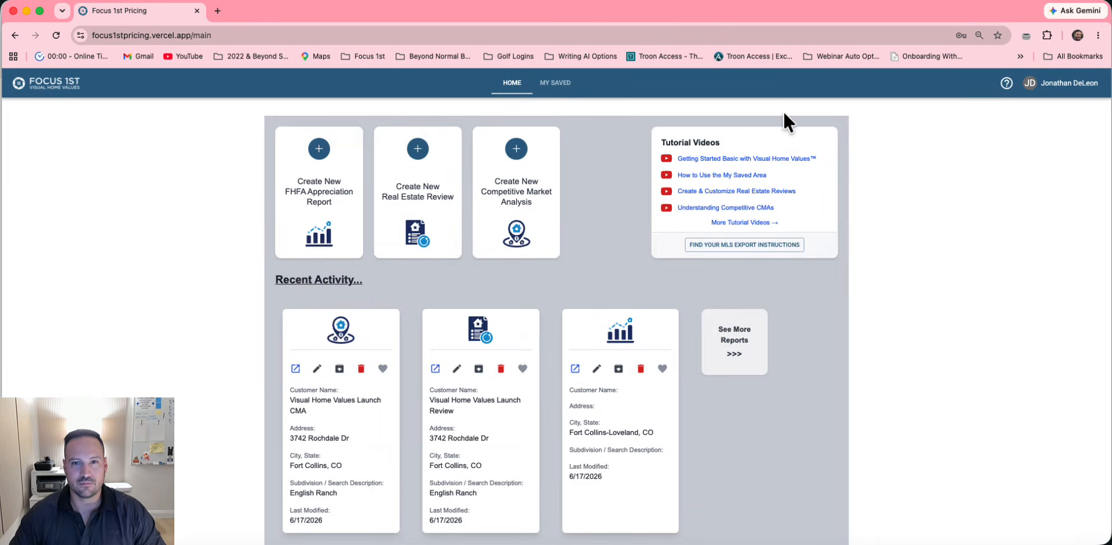
pyautogui.click(1052, 82)
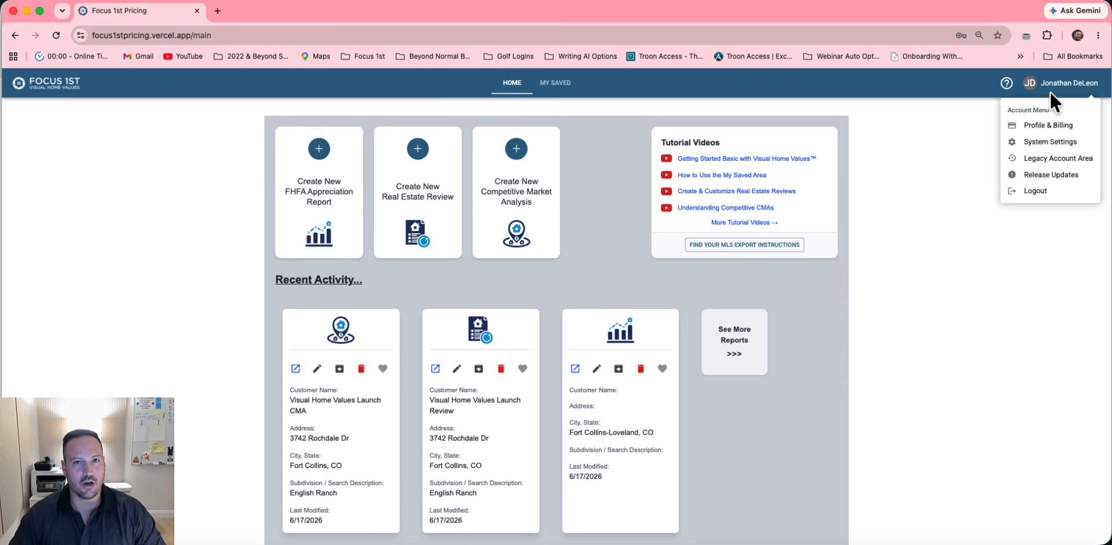
pyautogui.click(1052, 141)
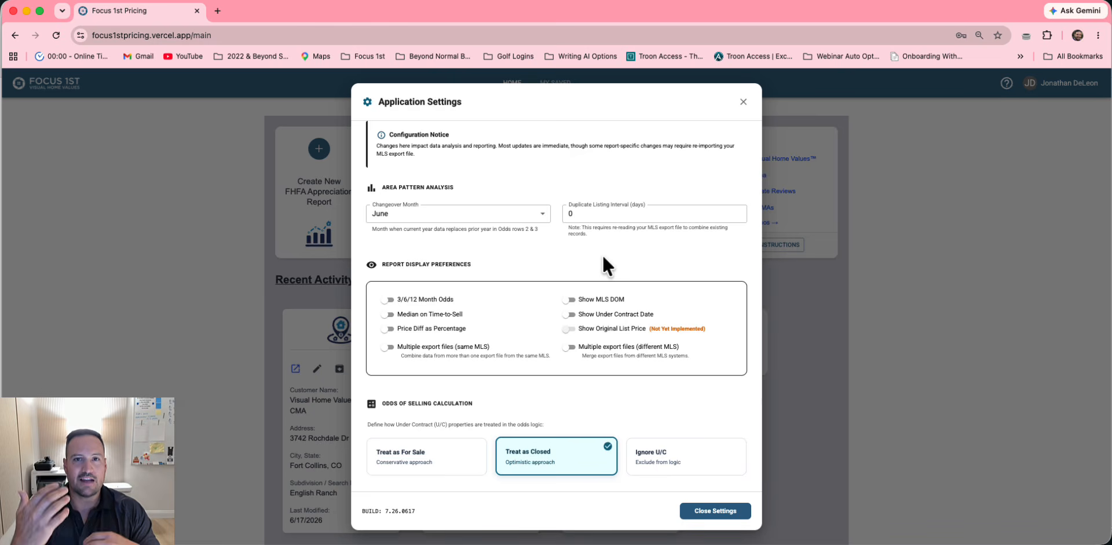
pyautogui.click(725, 511)
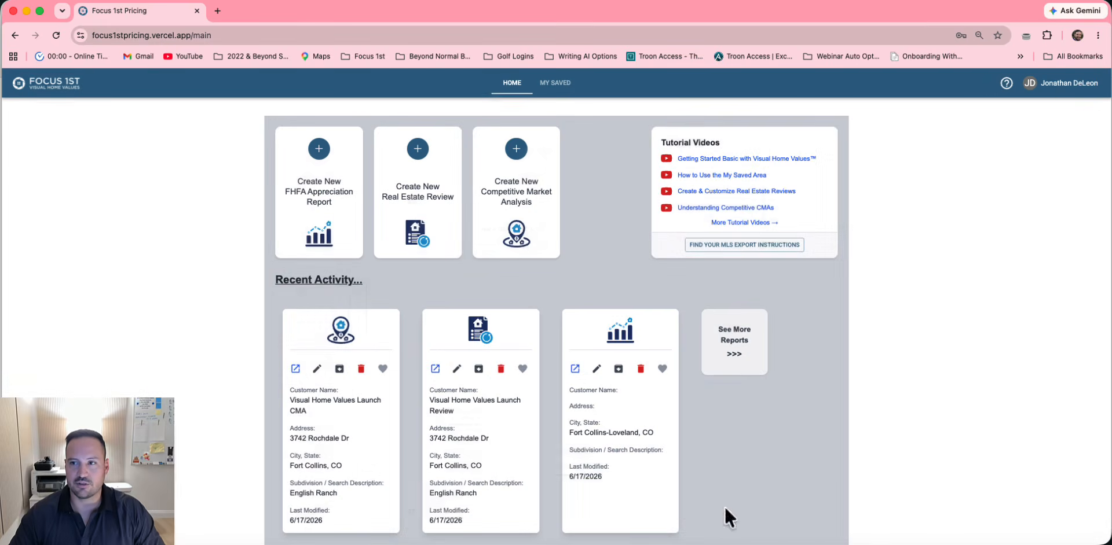
pyautogui.click(1057, 85)
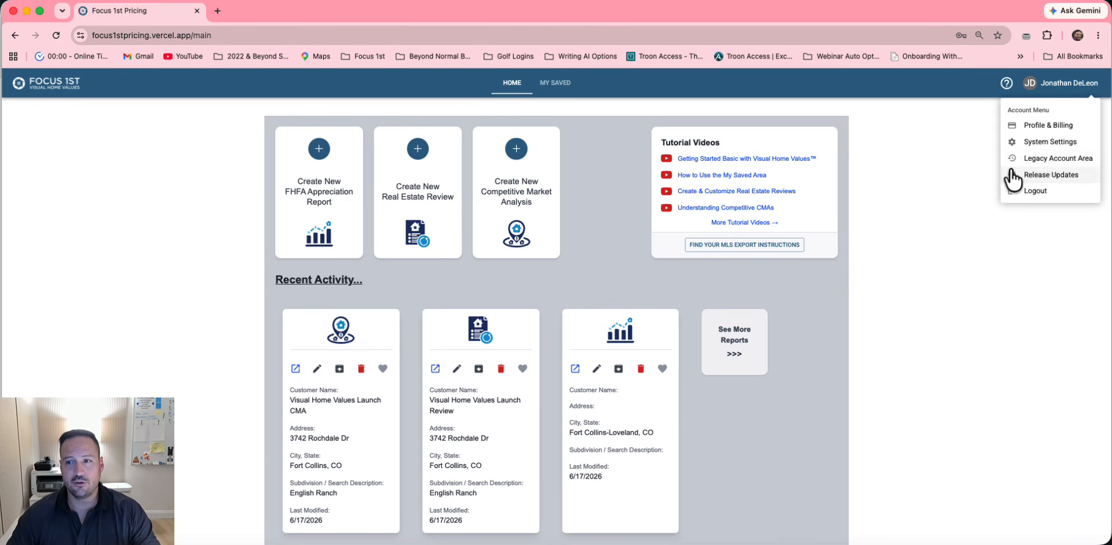
pyautogui.click(1038, 160)
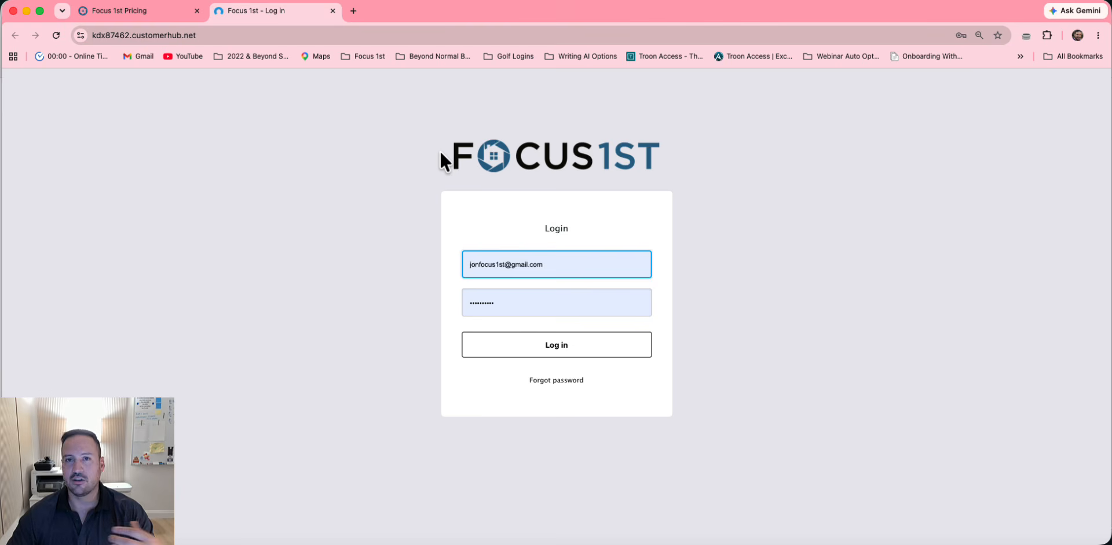
pyautogui.click(333, 11)
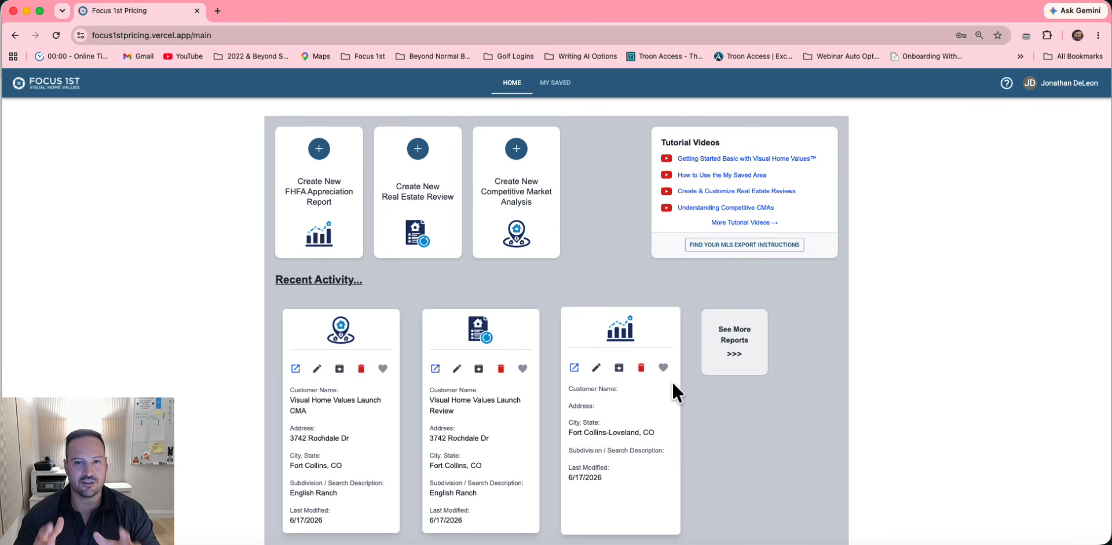
pyautogui.click(1071, 84)
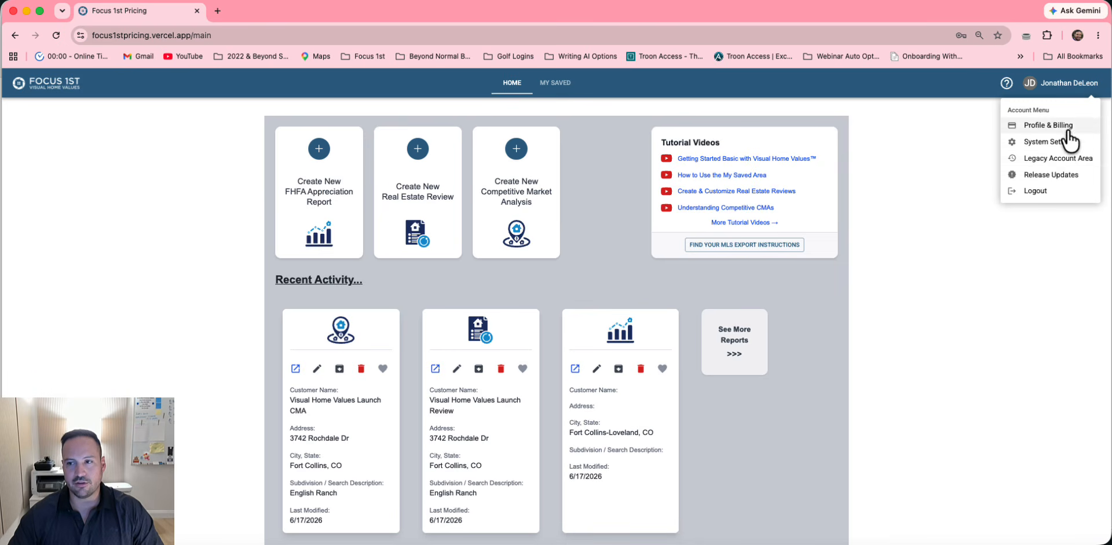
pyautogui.click(1038, 175)
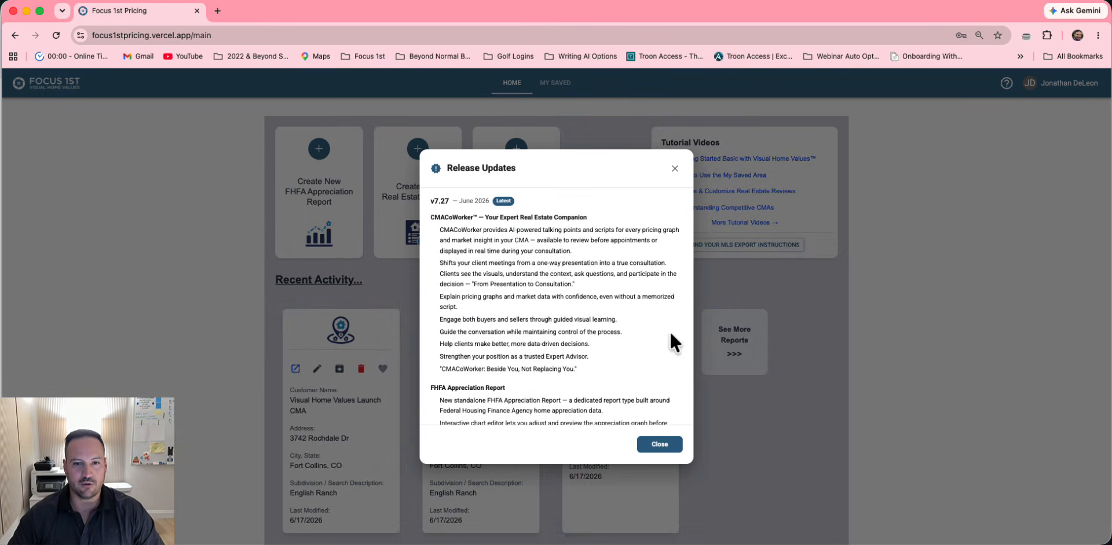
pyautogui.scroll(-4, 518, 339)
pyautogui.scroll(5, 608, 249)
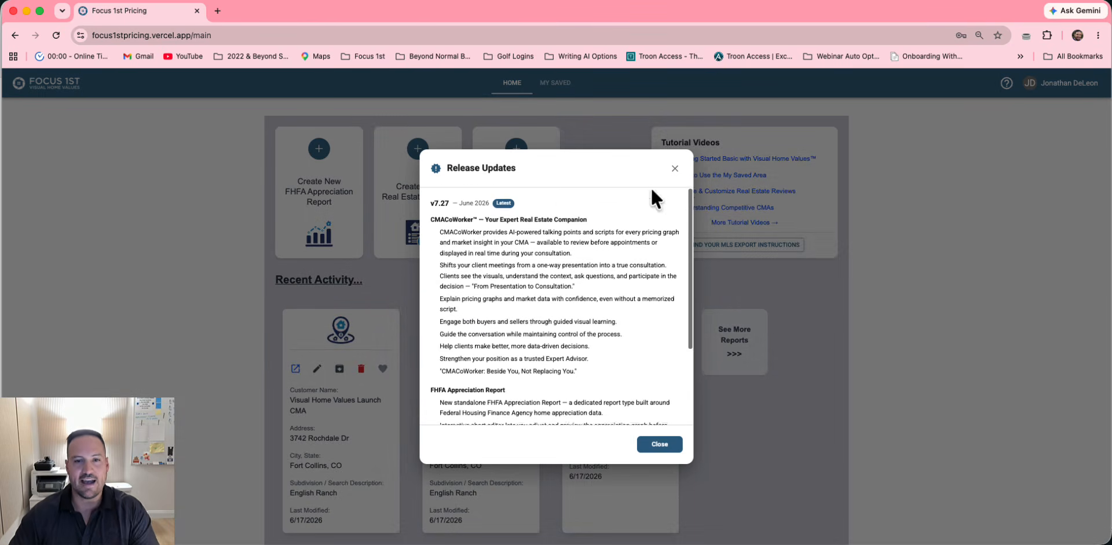
pyautogui.click(675, 169)
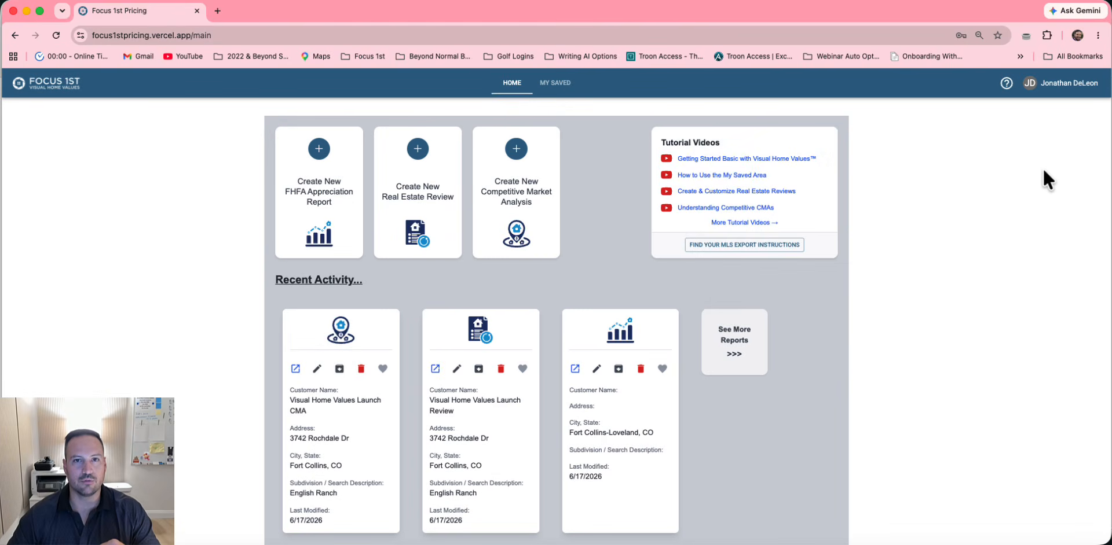
pyautogui.click(1058, 84)
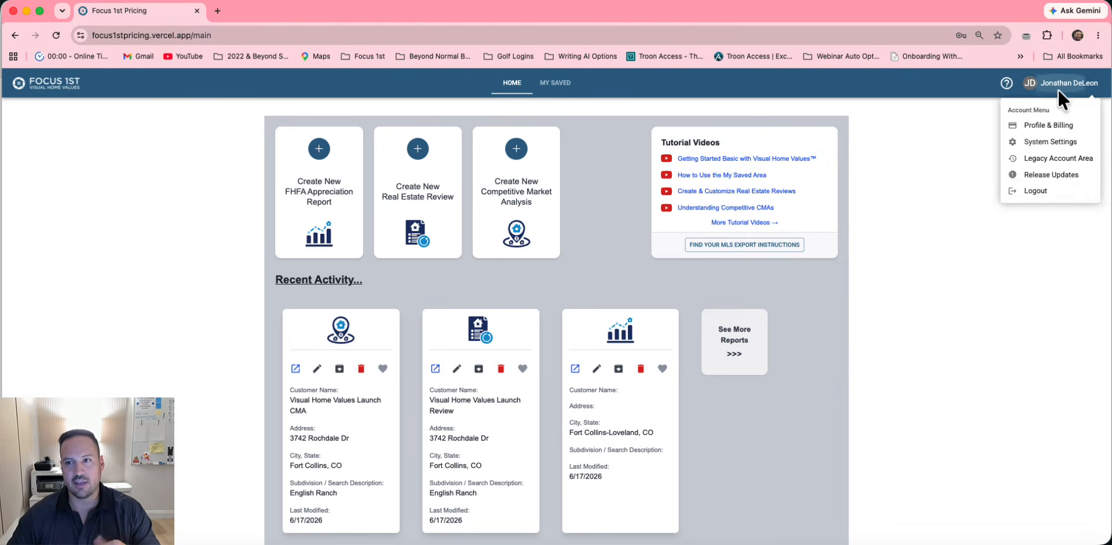
pyautogui.click(1036, 191)
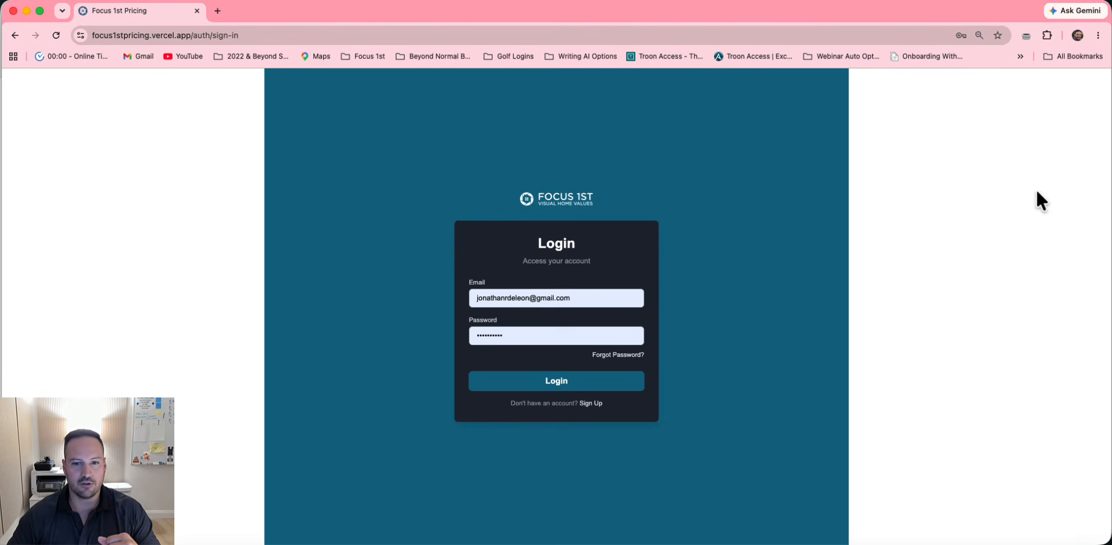
pyautogui.click(555, 384)
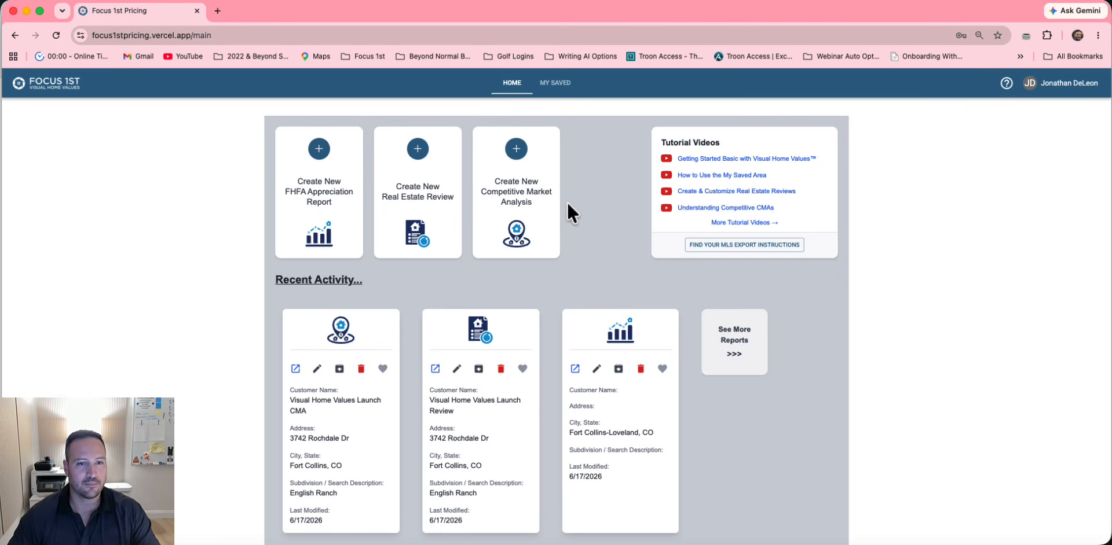
# Create an FHFA Appreciation Report for 'Customer Name' in Fort Collins, CO and save it
pyautogui.click(318, 174)
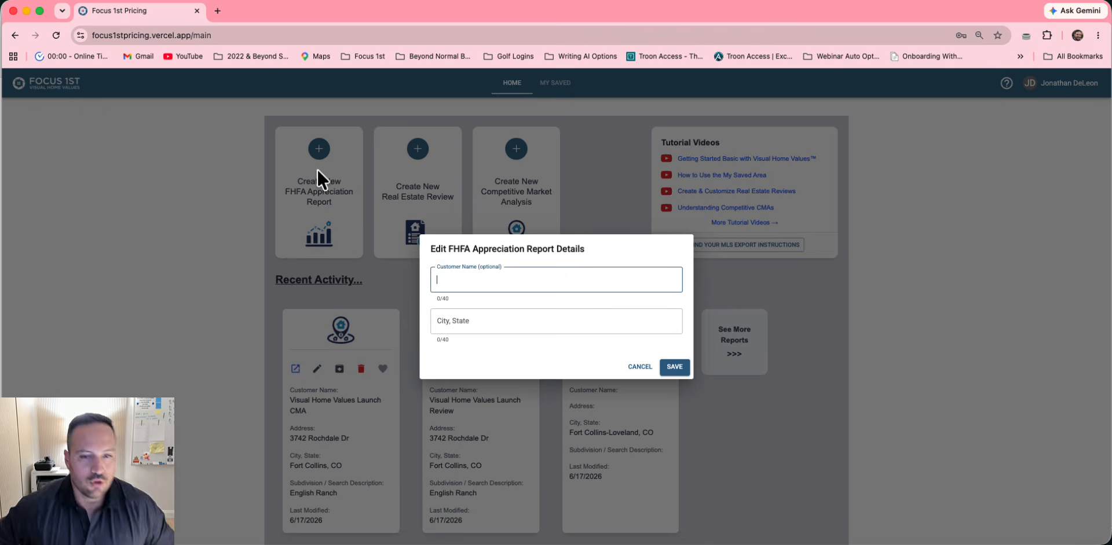
pyautogui.write('Cust')
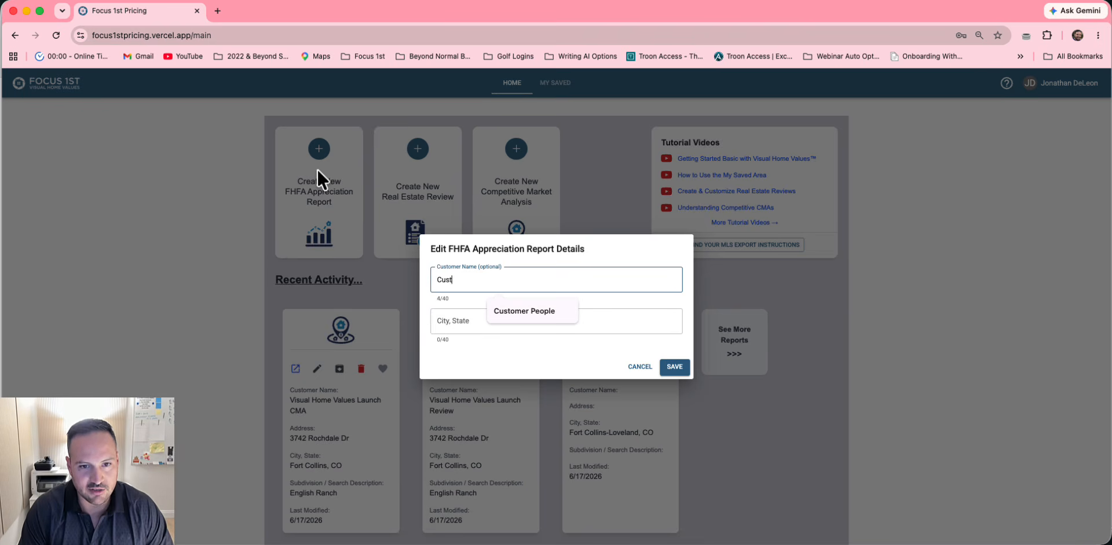
pyautogui.write('omer Name')
pyautogui.press('Tab')
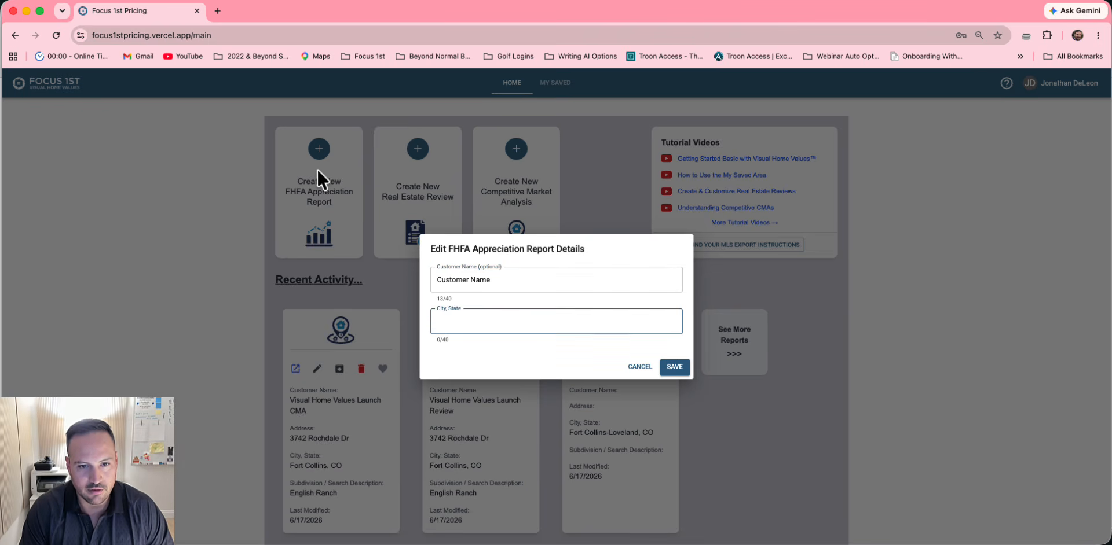
pyautogui.write('Fort Col')
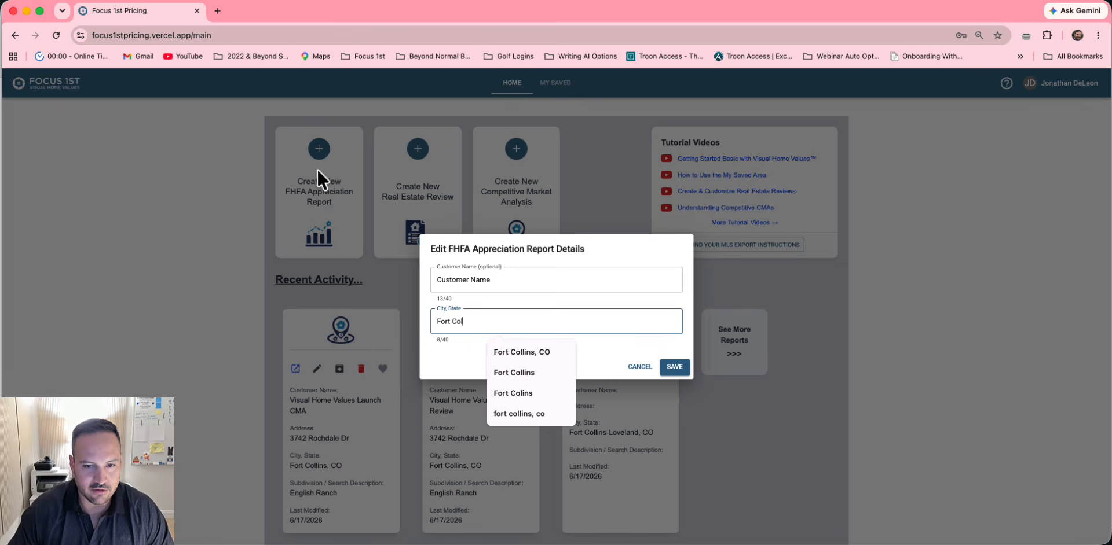
pyautogui.click(502, 351)
pyautogui.click(672, 367)
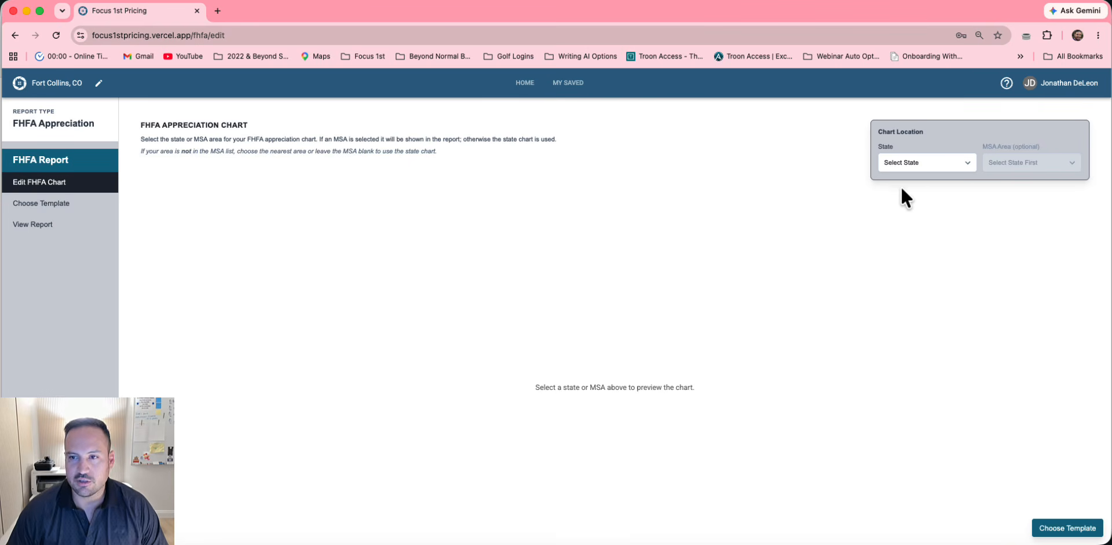
# Choose Colorado as the chart's state and zoom the report preview out slightly
pyautogui.click(914, 158)
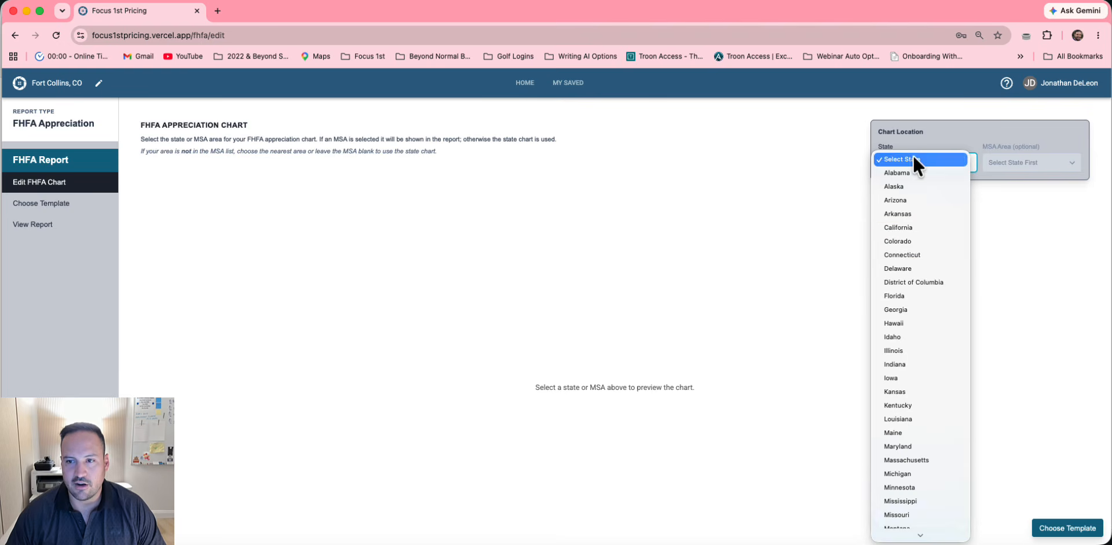
pyautogui.click(902, 239)
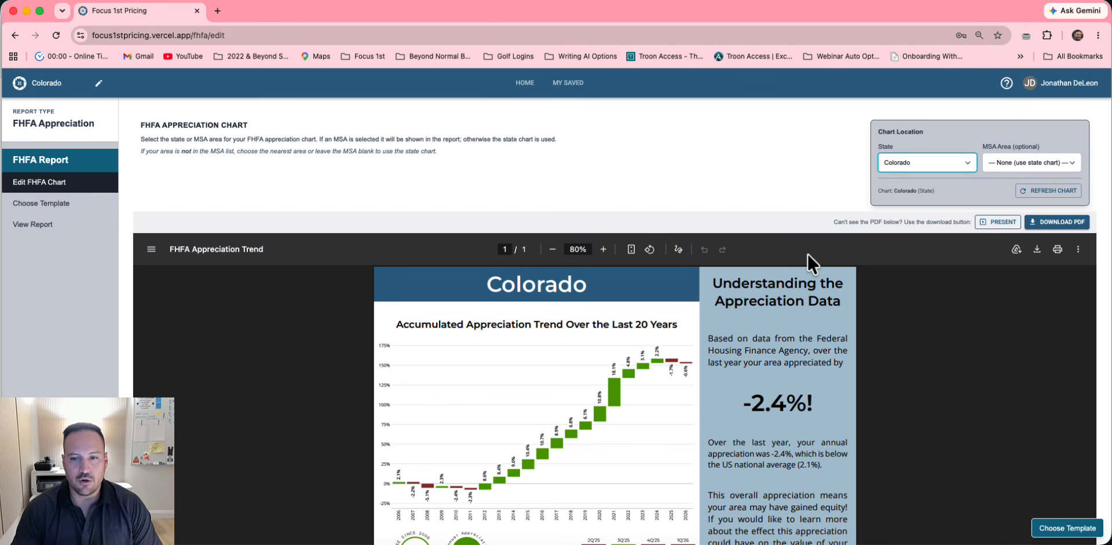
pyautogui.scroll(-2, 807, 253)
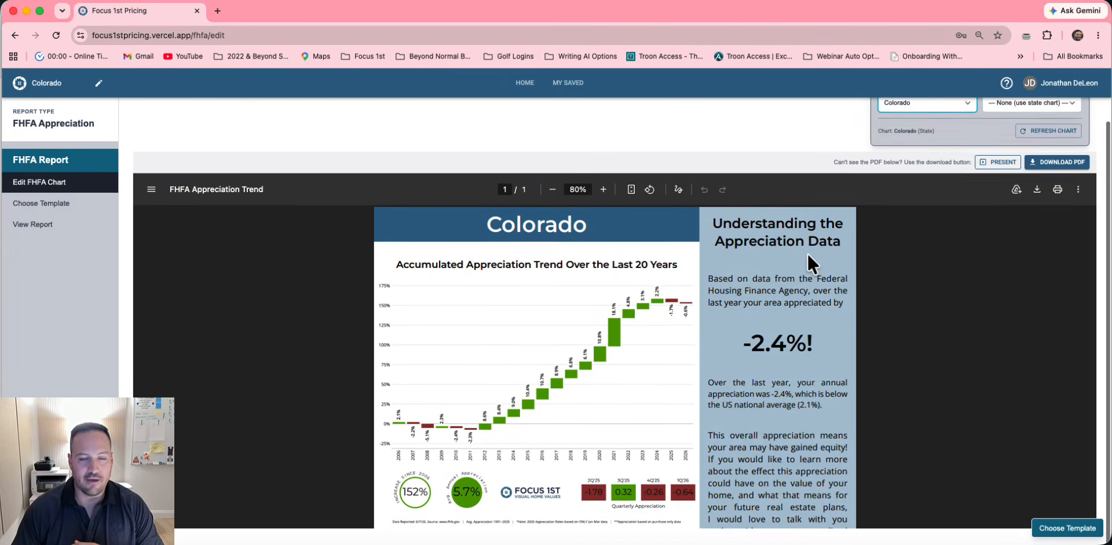
pyautogui.scroll(-2, 676, 360)
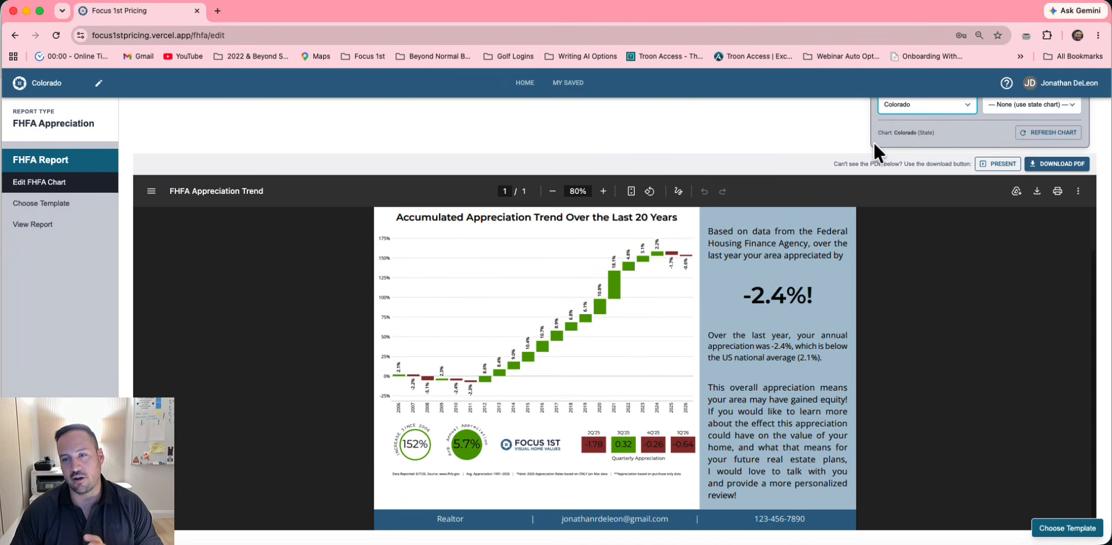
pyautogui.scroll(2, 873, 141)
pyautogui.scroll(-1, 858, 162)
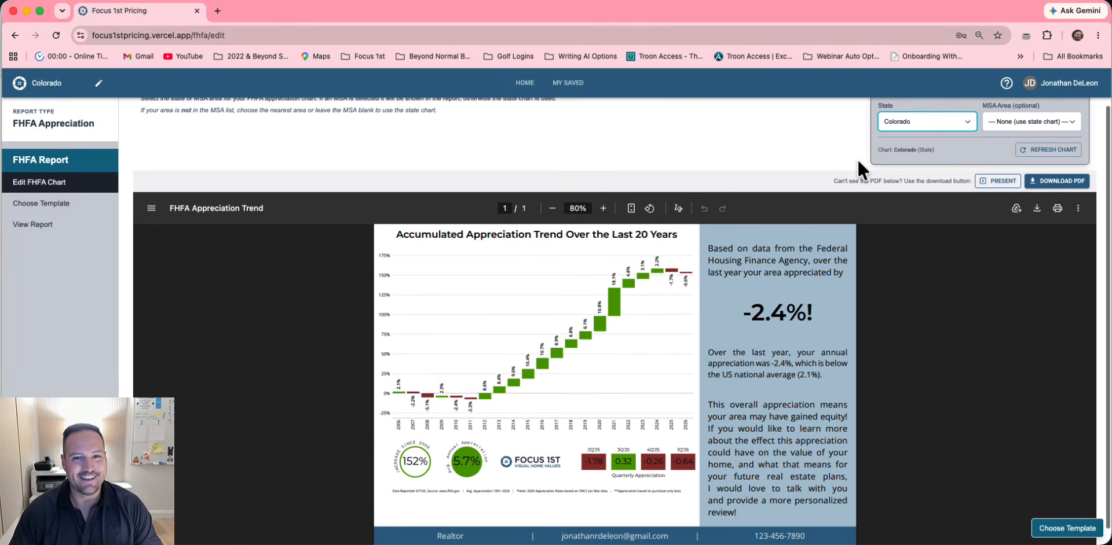
pyautogui.scroll(1, 781, 270)
pyautogui.scroll(1, 781, 270)
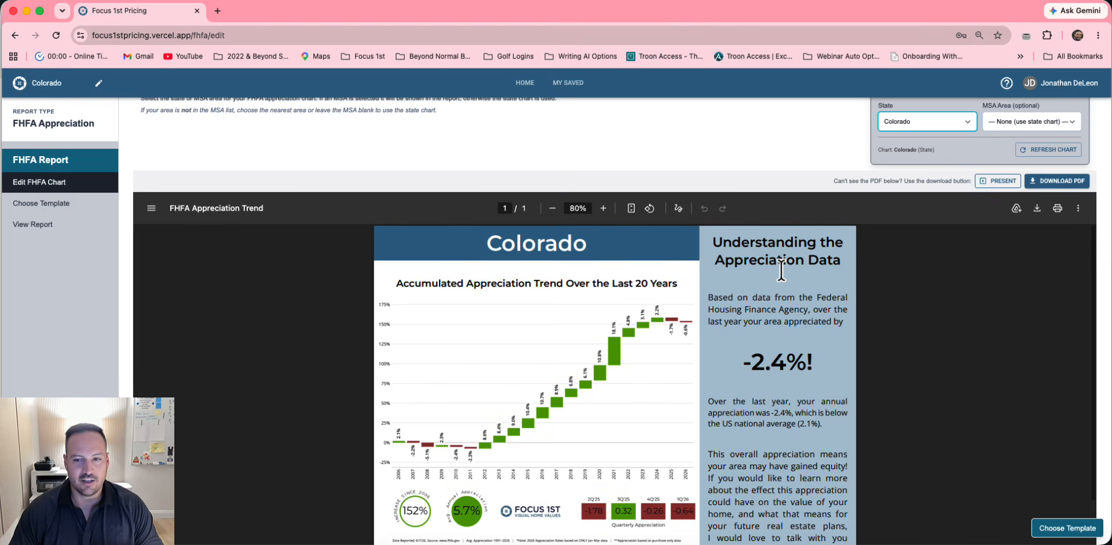
pyautogui.click(552, 208)
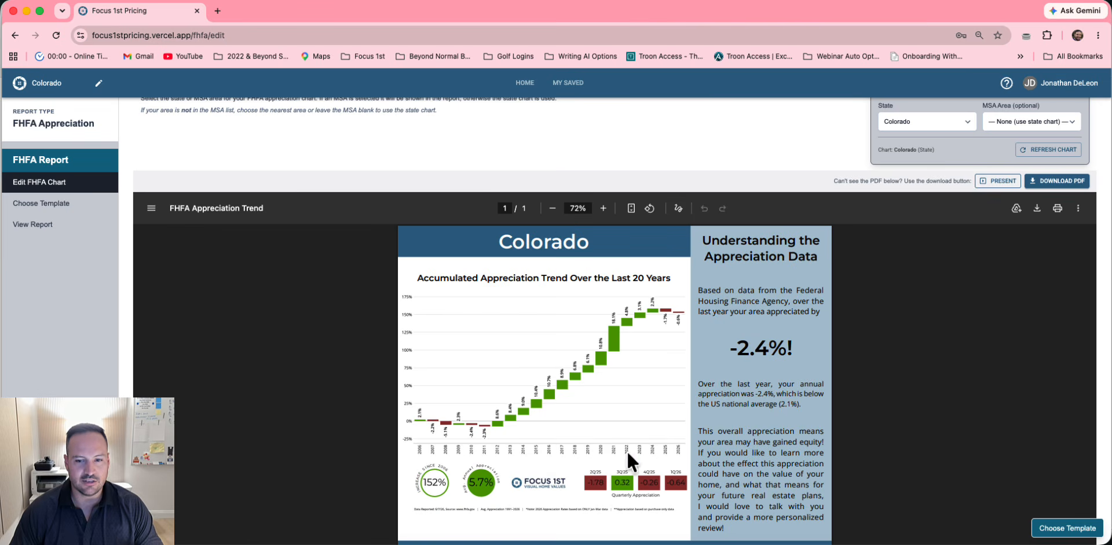
pyautogui.scroll(-1, 622, 372)
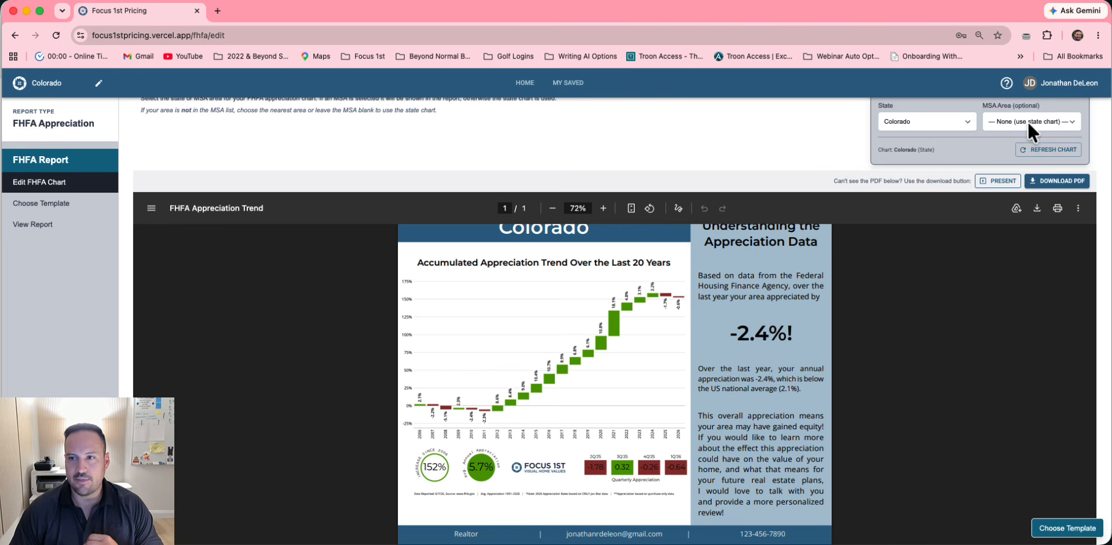
# Select Fort Collins-Loveland, CO as the chart's metro area
pyautogui.click(1009, 123)
pyautogui.click(1004, 173)
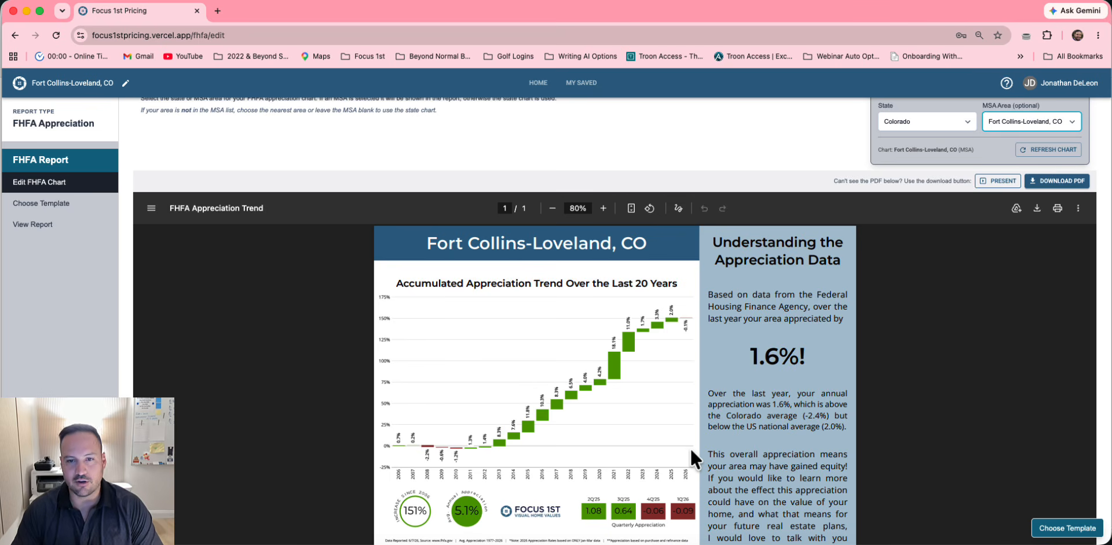
pyautogui.scroll(-2, 551, 397)
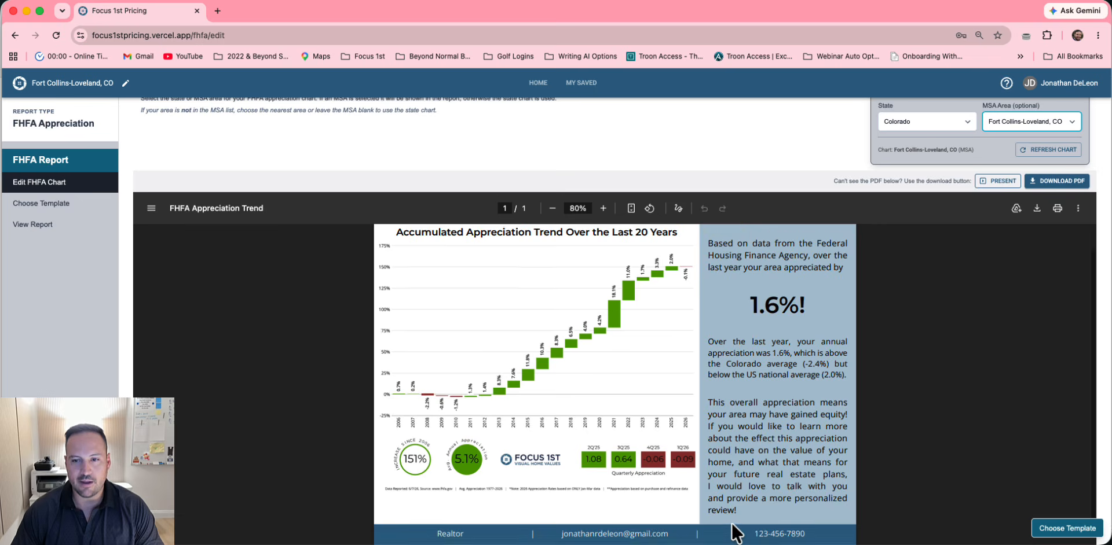
pyautogui.scroll(2, 741, 481)
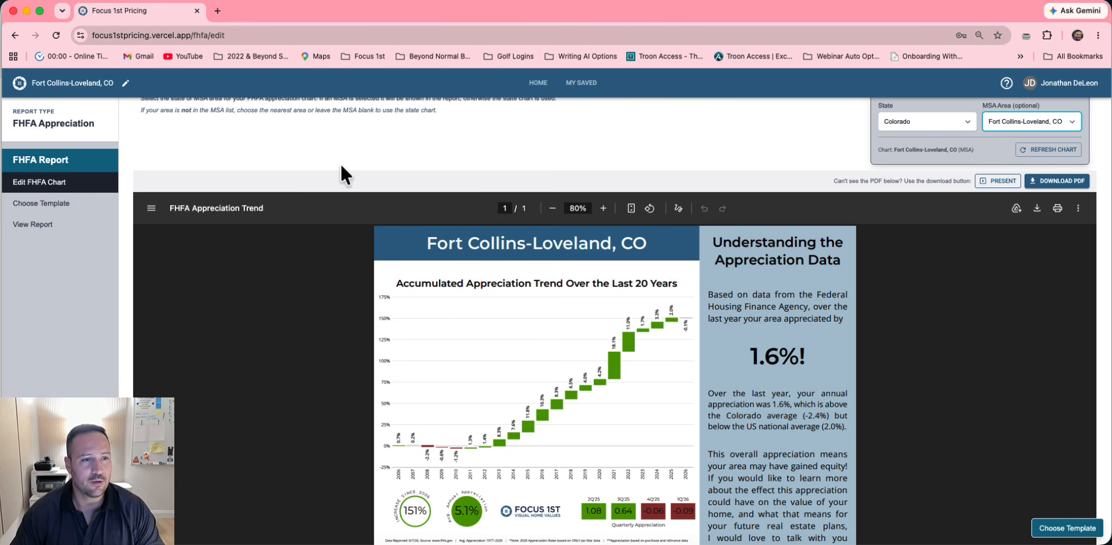
# Apply the Portrait template and zoom the PDF preview out to 60% to see the whole page
pyautogui.click(52, 208)
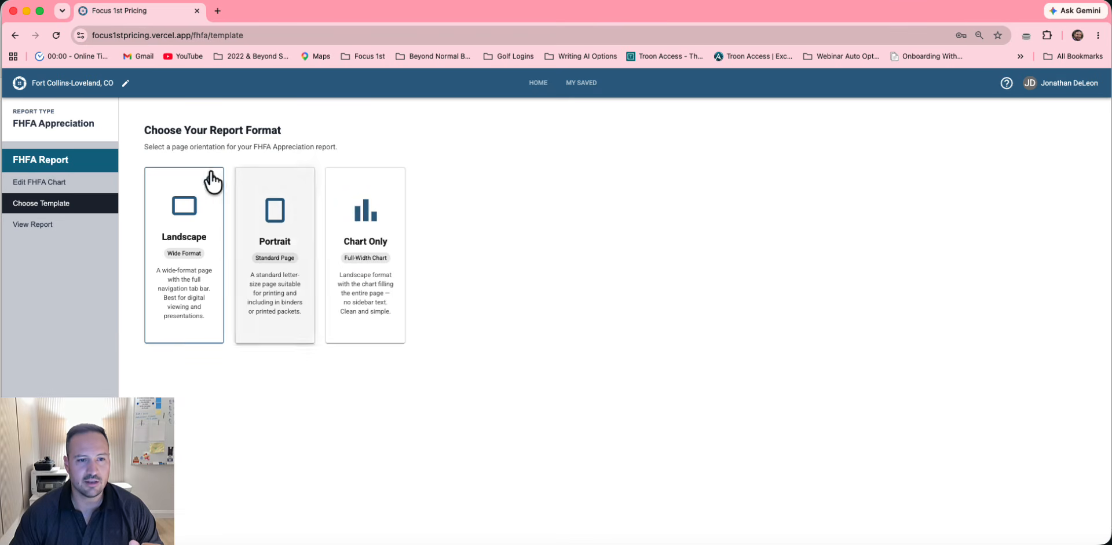
pyautogui.click(277, 220)
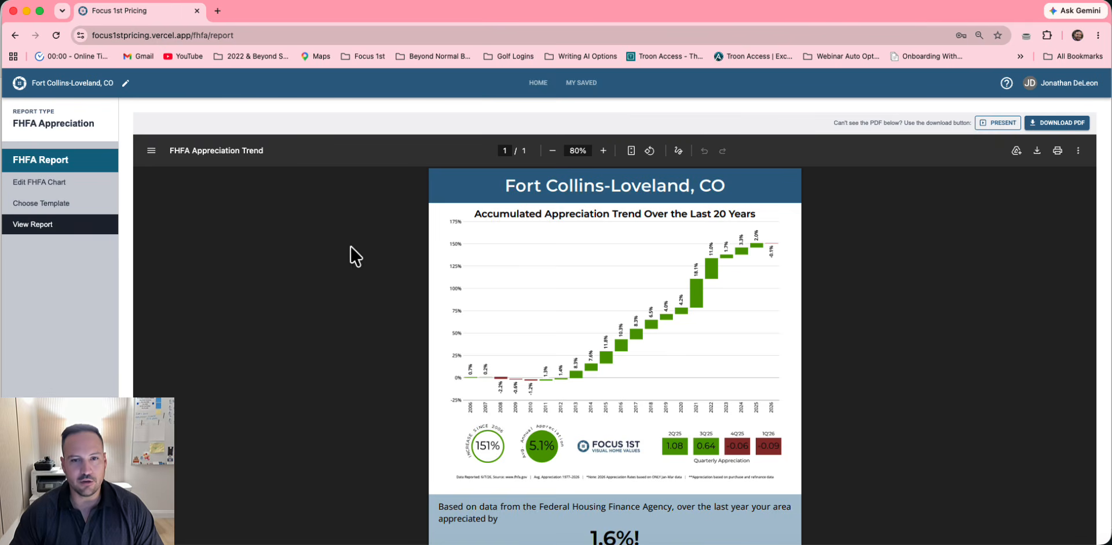
pyautogui.scroll(-4, 516, 377)
pyautogui.scroll(4, 516, 378)
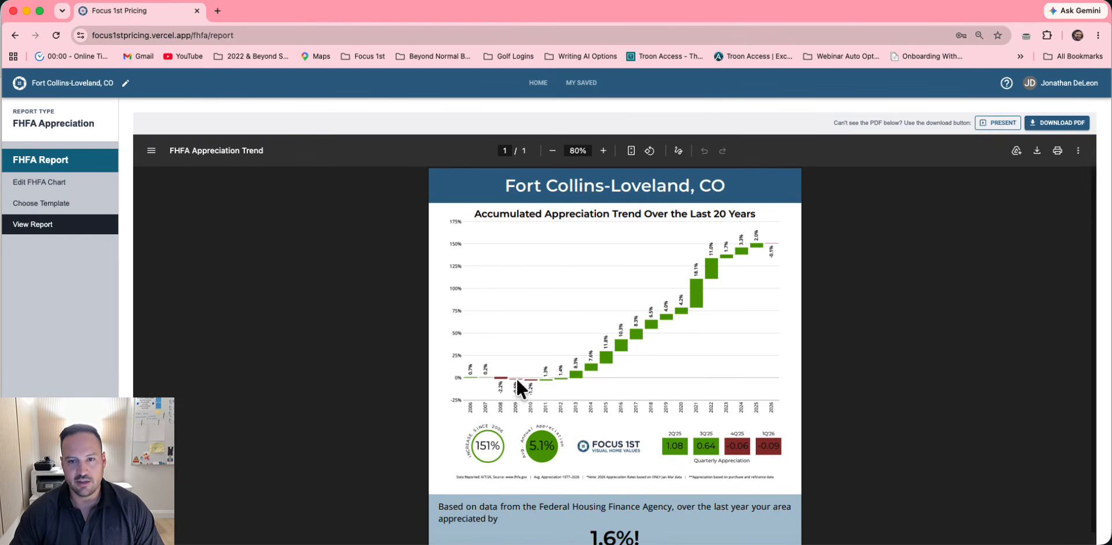
pyautogui.scroll(-2, 555, 263)
pyautogui.click(552, 150)
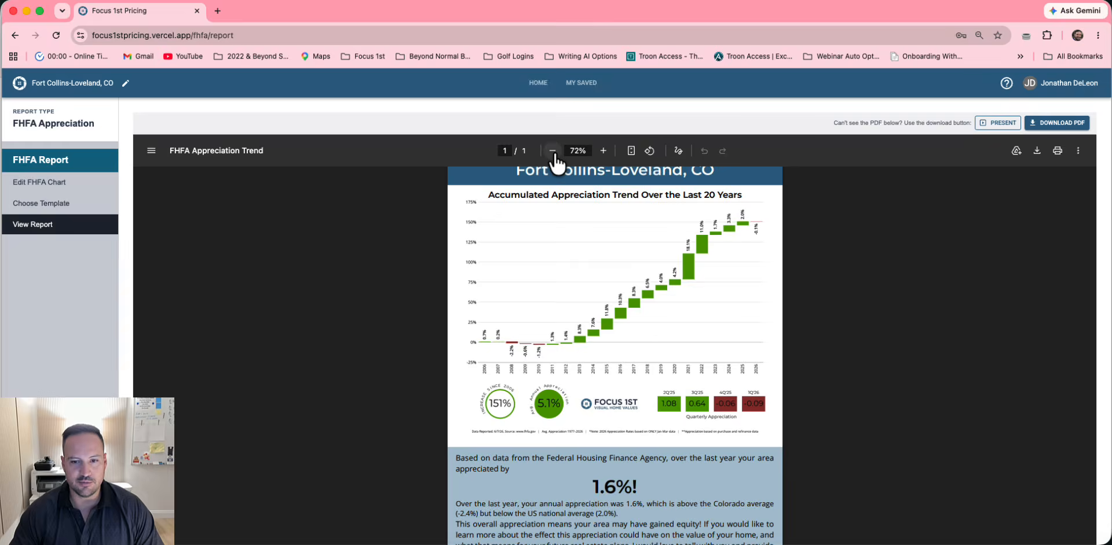
pyautogui.click(552, 150)
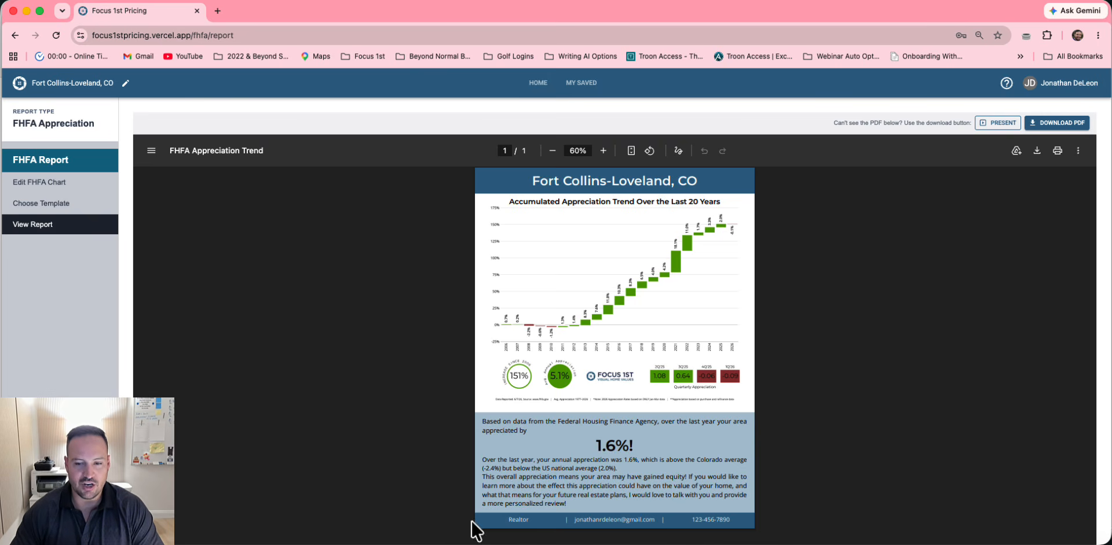
# Replace agent name 'Realtor' with 'First Name Last' in Agent Branding, save, and close
pyautogui.click(1066, 81)
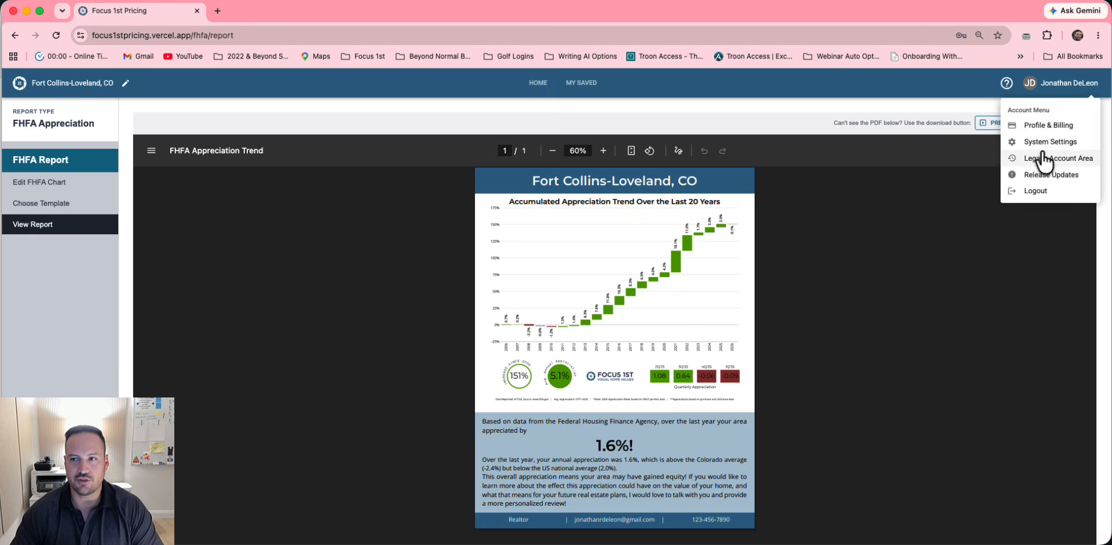
pyautogui.click(1047, 126)
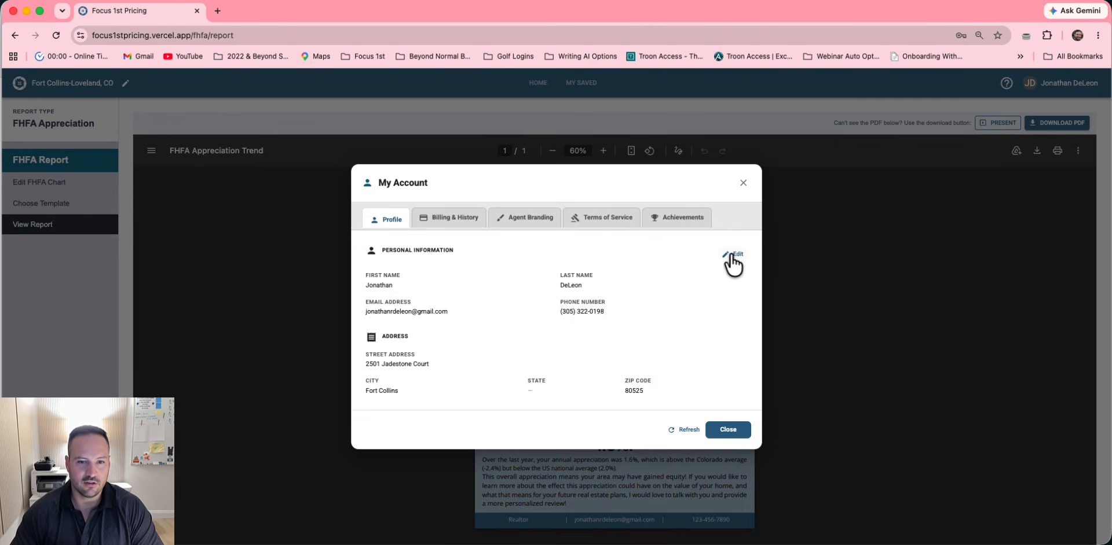
pyautogui.click(461, 193)
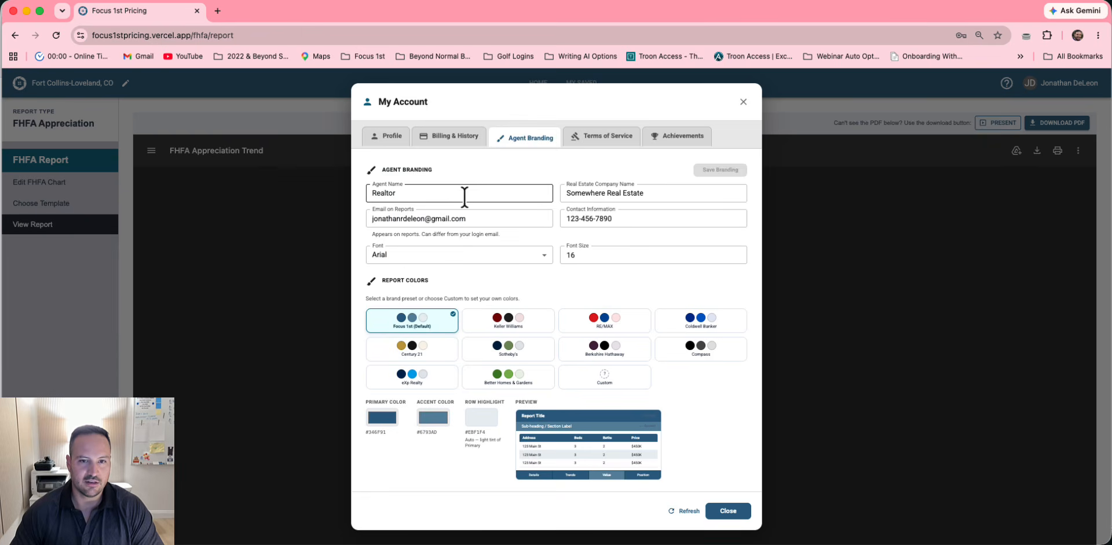
pyautogui.doubleClick(462, 195)
pyautogui.write('First Nam')
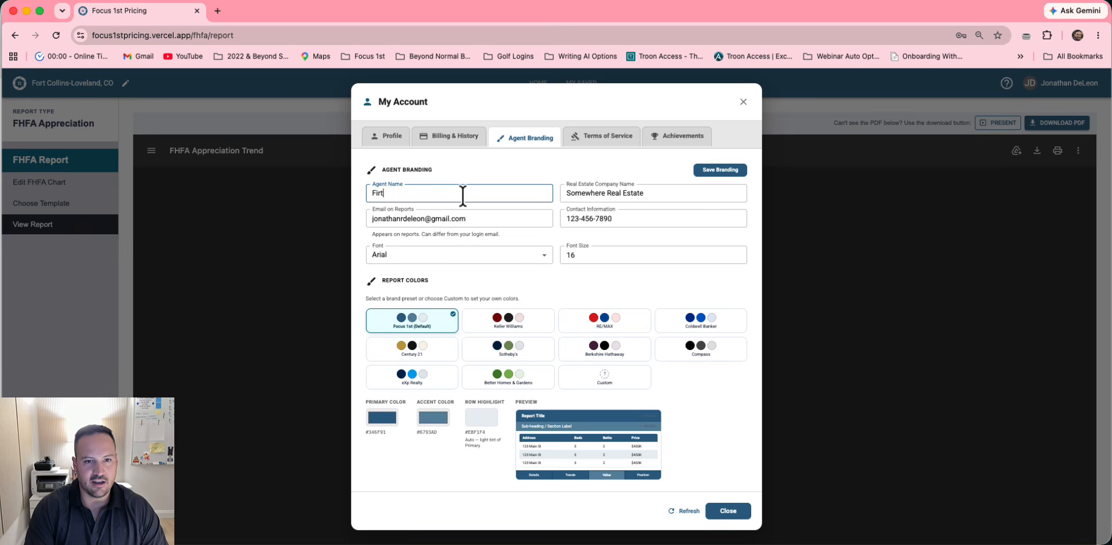
pyautogui.write('e Last')
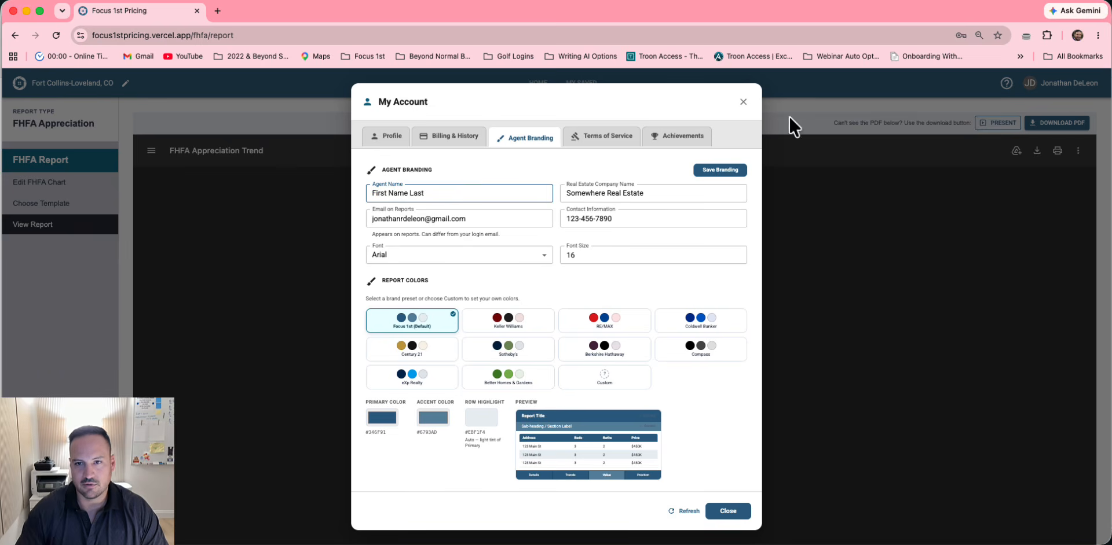
pyautogui.click(734, 170)
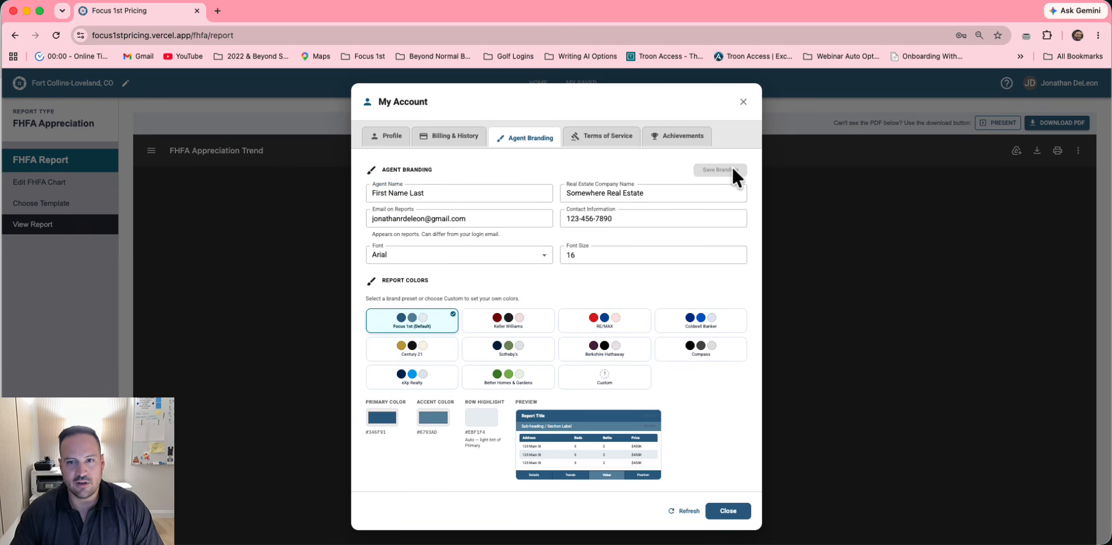
pyautogui.click(734, 512)
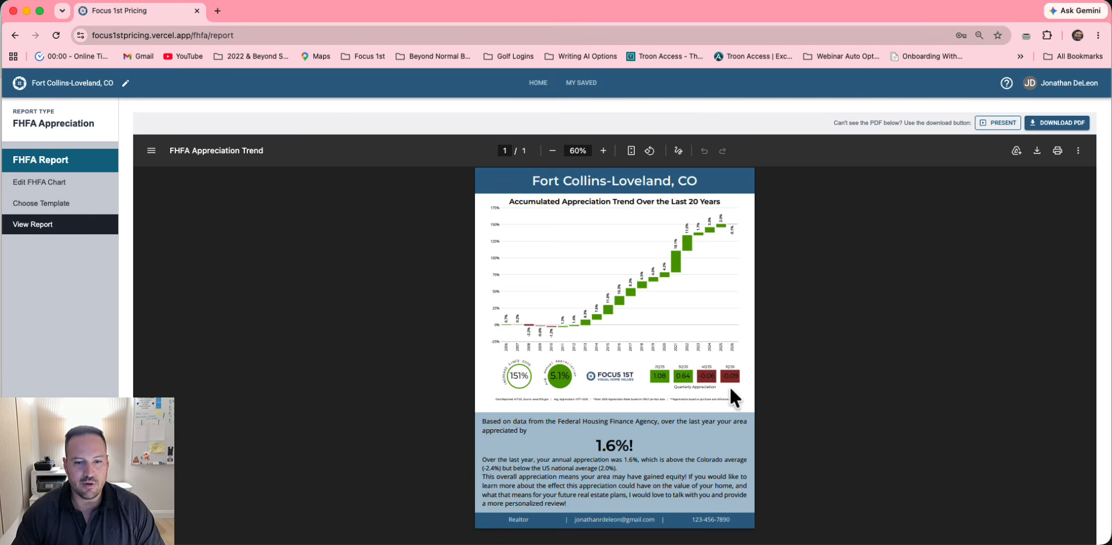
# View the regenerated report and check the 'First Name Last' agent name in the footer
pyautogui.click(75, 204)
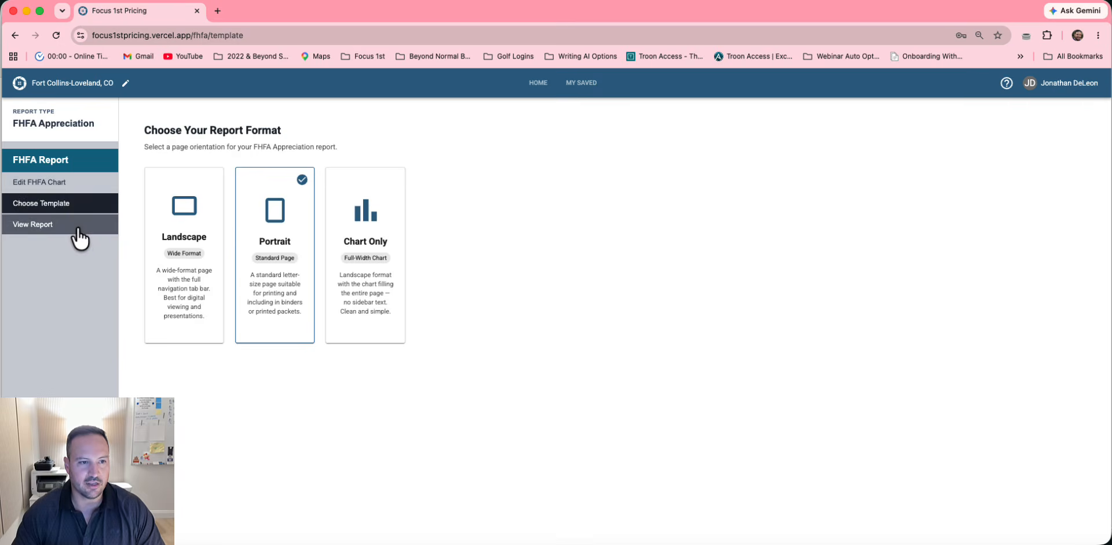
pyautogui.click(90, 227)
pyautogui.scroll(-3, 687, 398)
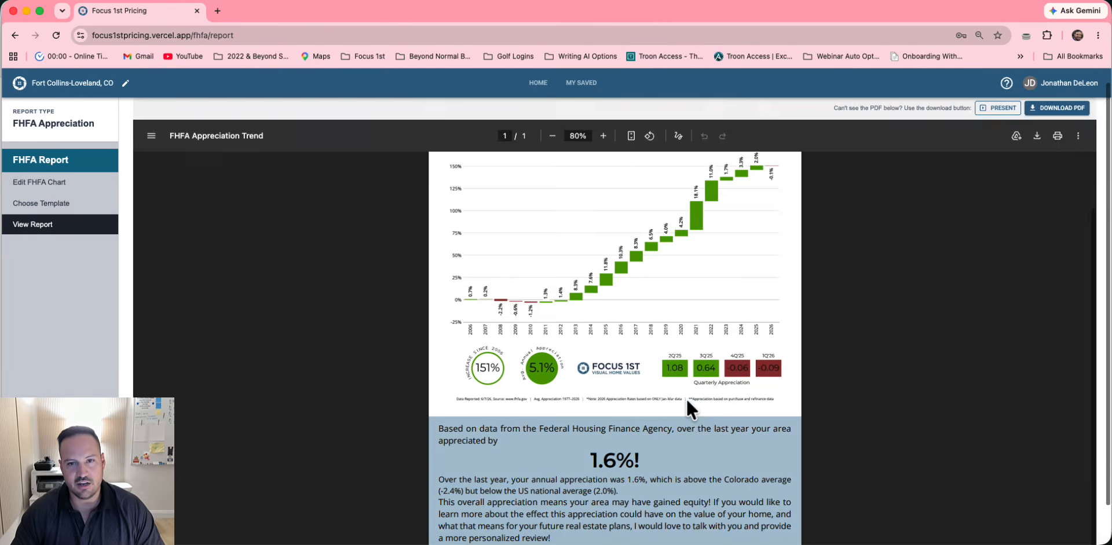
pyautogui.moveTo(458, 516); pyautogui.dragTo(516, 516)
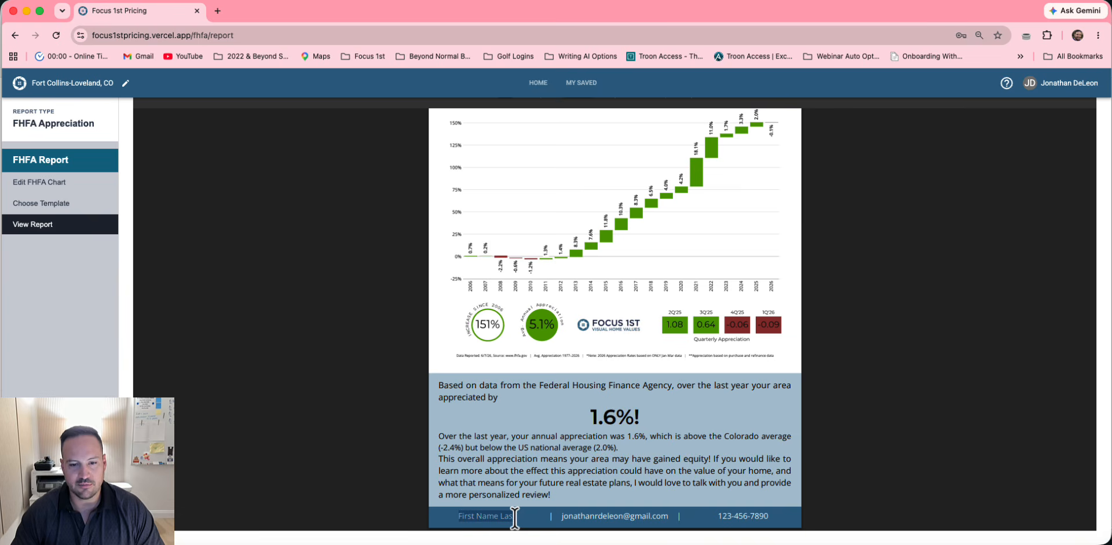
pyautogui.click(620, 446)
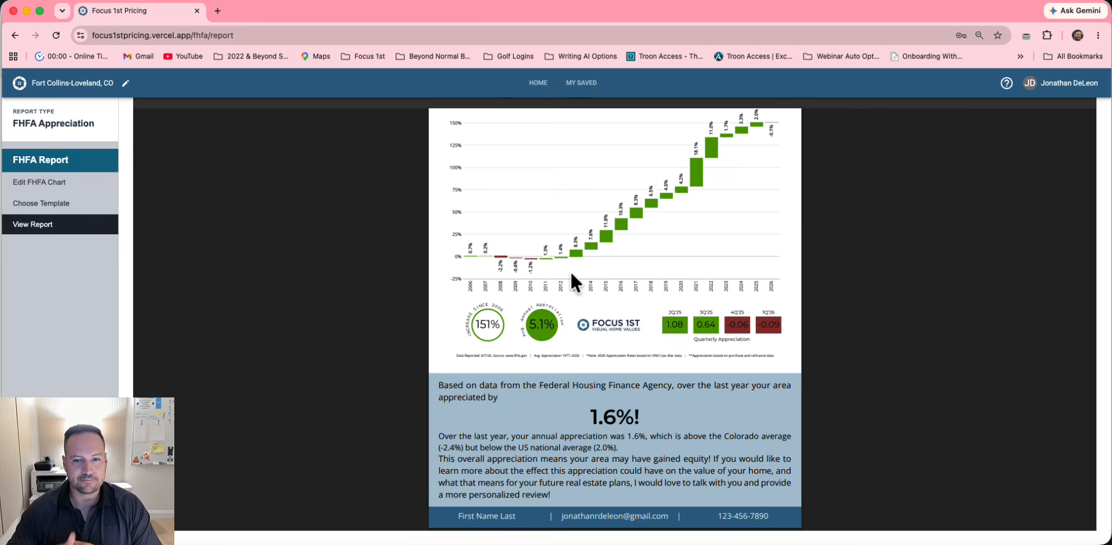
# Switch to the Chart Only template at 72% zoom, then return to the home dashboard
pyautogui.click(39, 208)
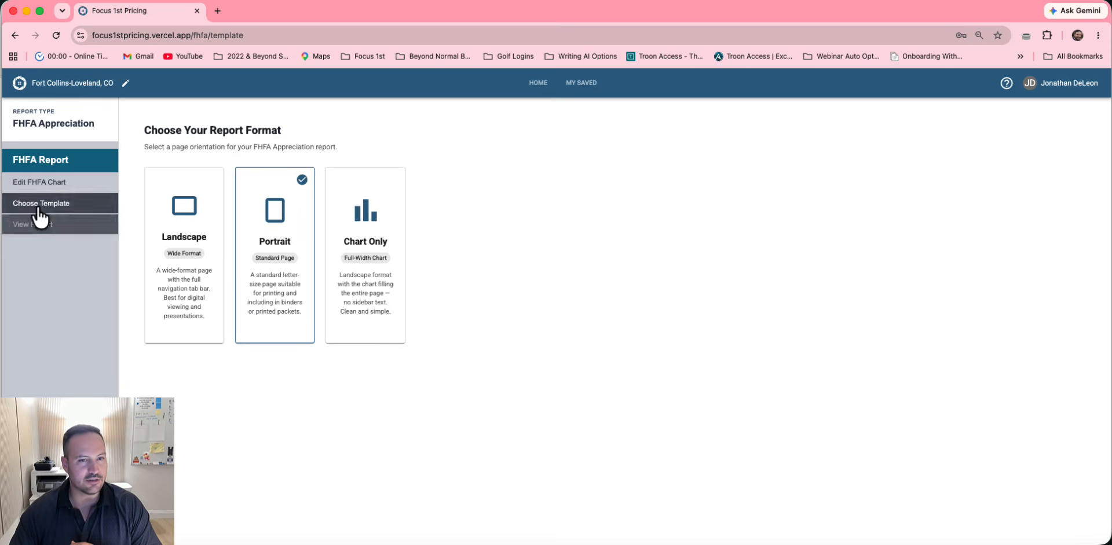
pyautogui.click(360, 225)
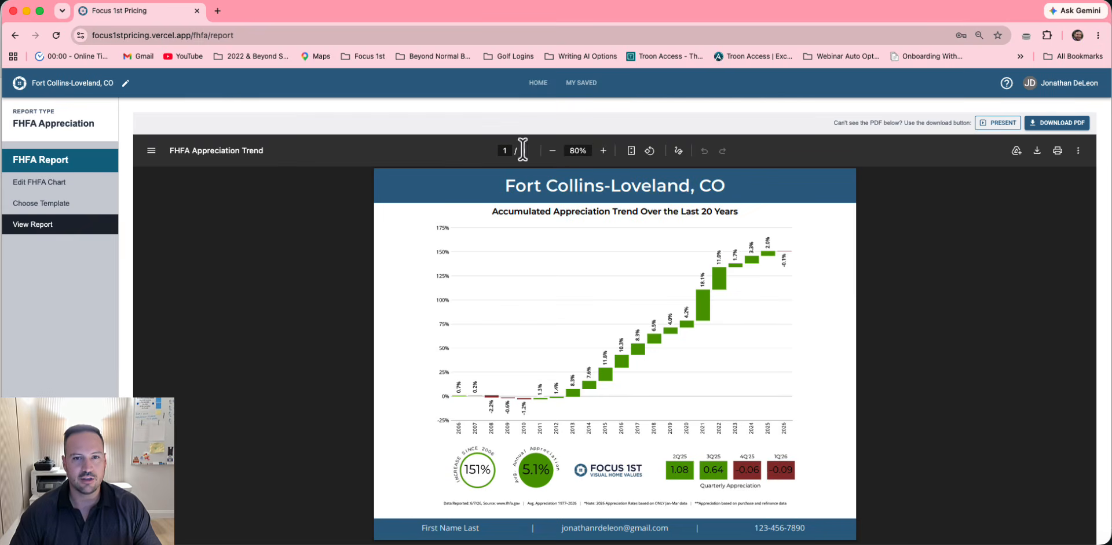
pyautogui.click(552, 151)
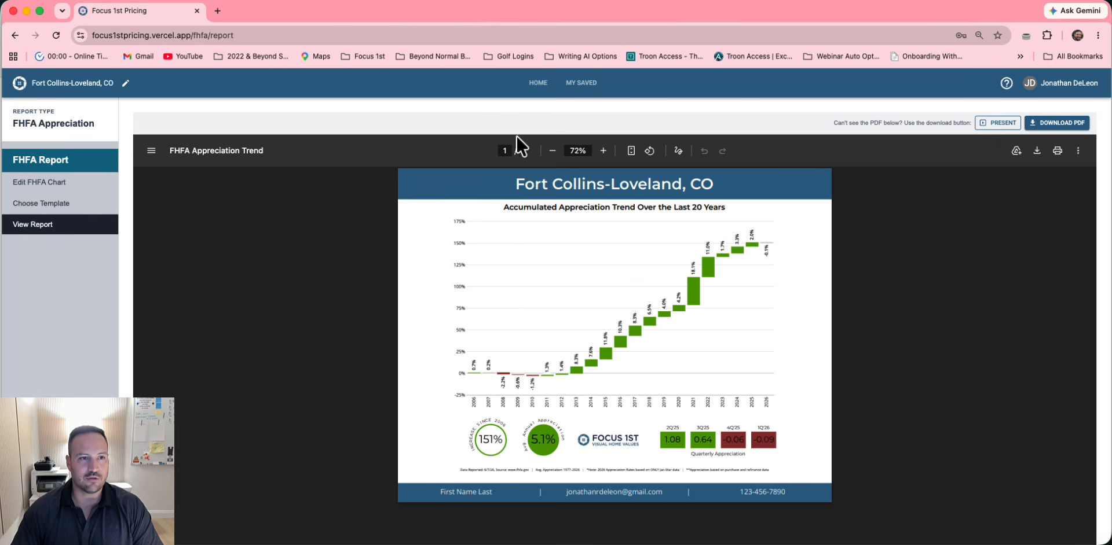
pyautogui.click(538, 83)
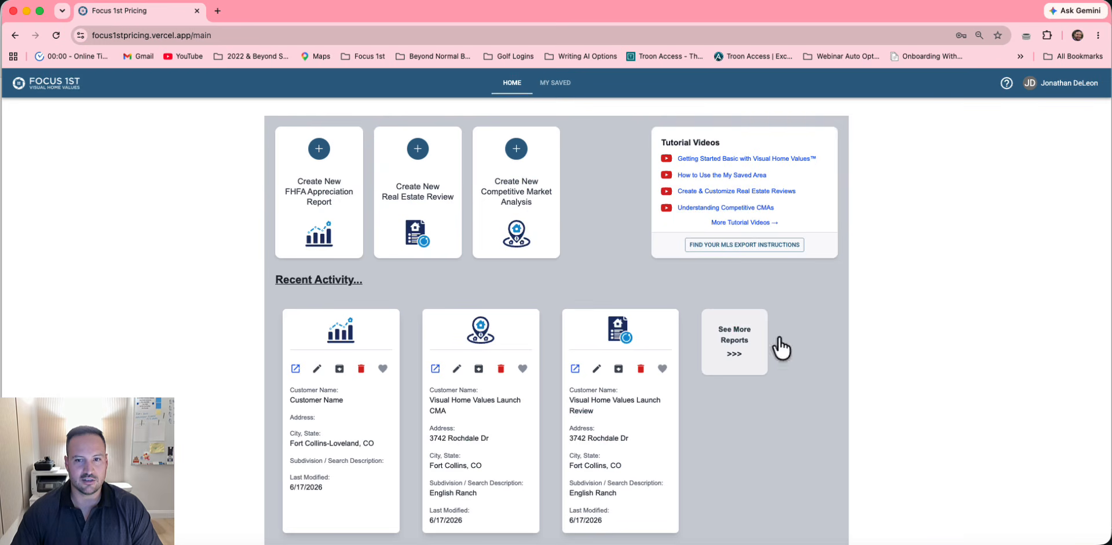
# Start a new Real Estate Review and fill in the customer name from the suggestion
pyautogui.click(417, 152)
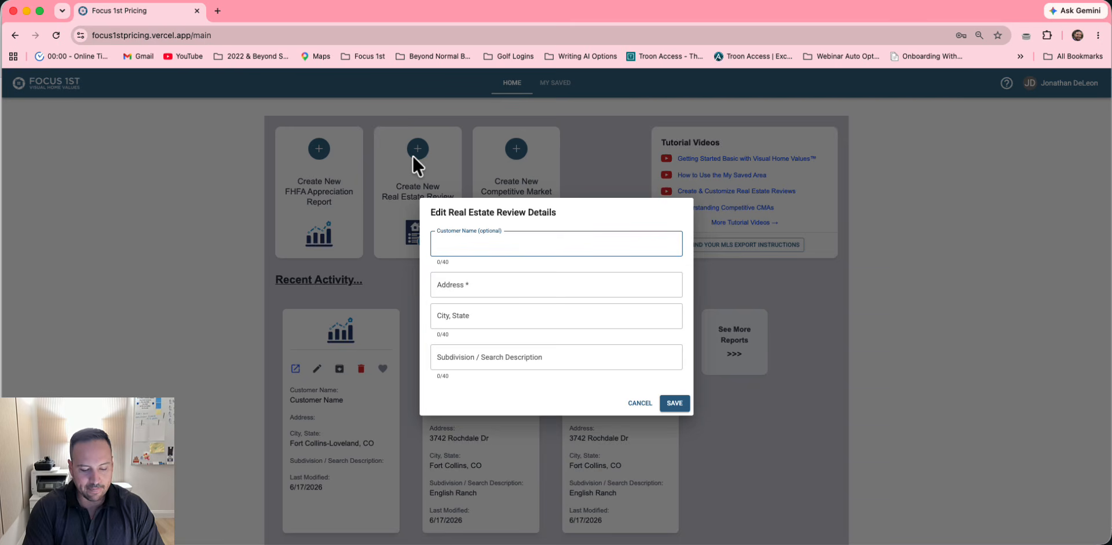
pyautogui.write('Custome')
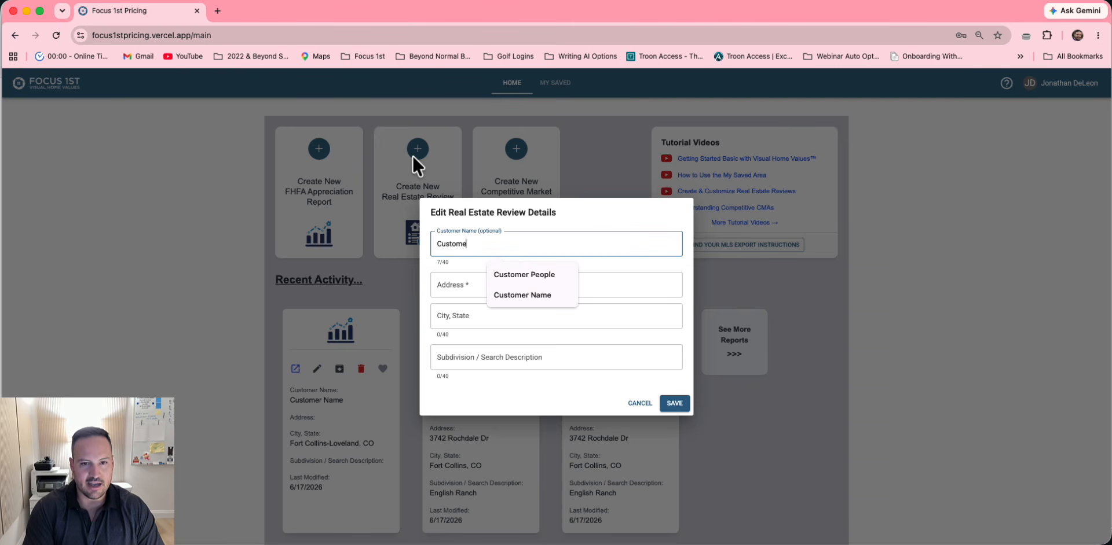
pyautogui.click(522, 295)
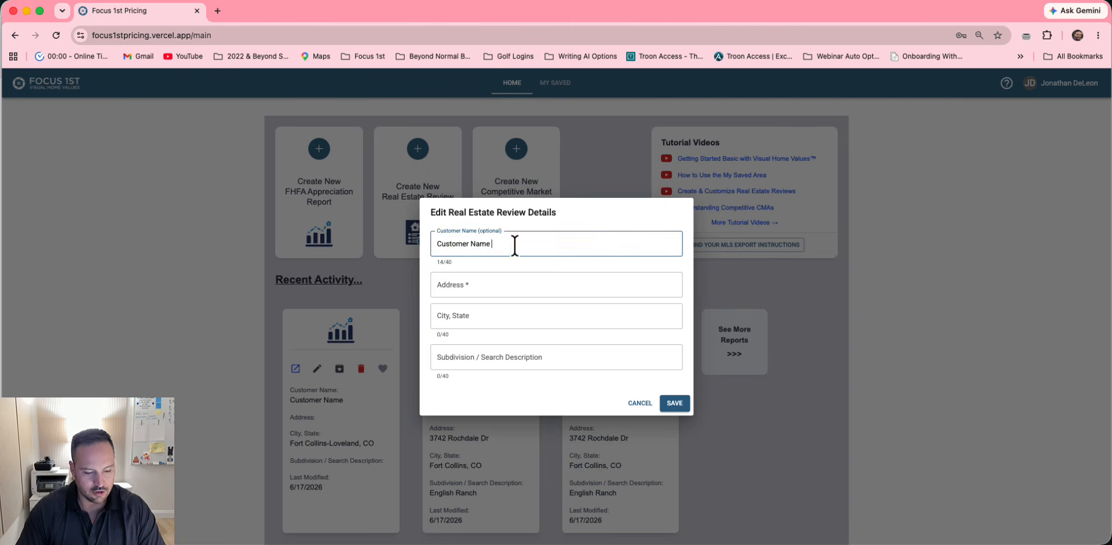
pyautogui.write('2')
pyautogui.click(517, 284)
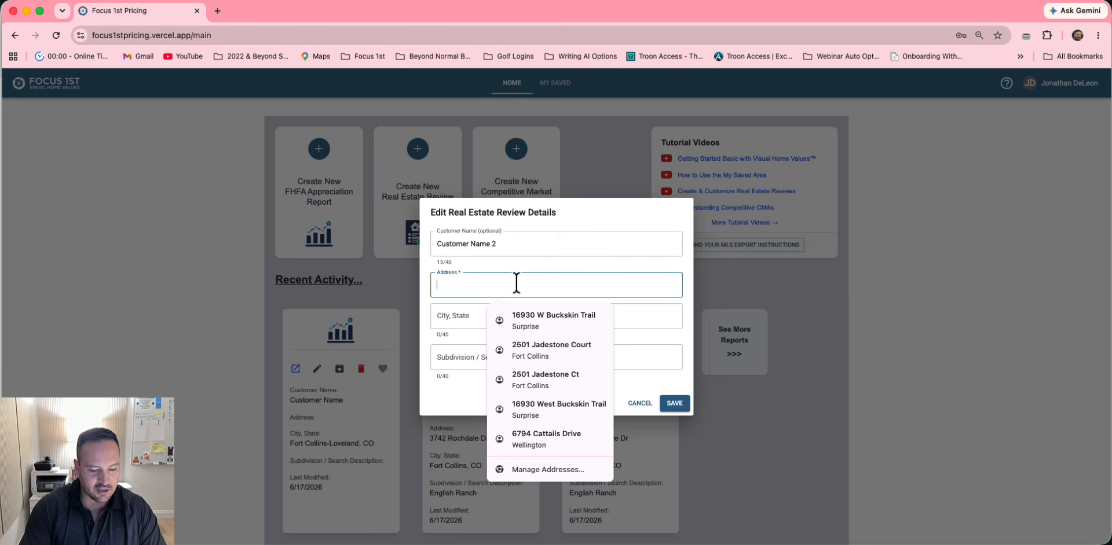
# Fill in the subject address, Fort Collins, CO and English Ranch subdivision, then save
pyautogui.write('374')
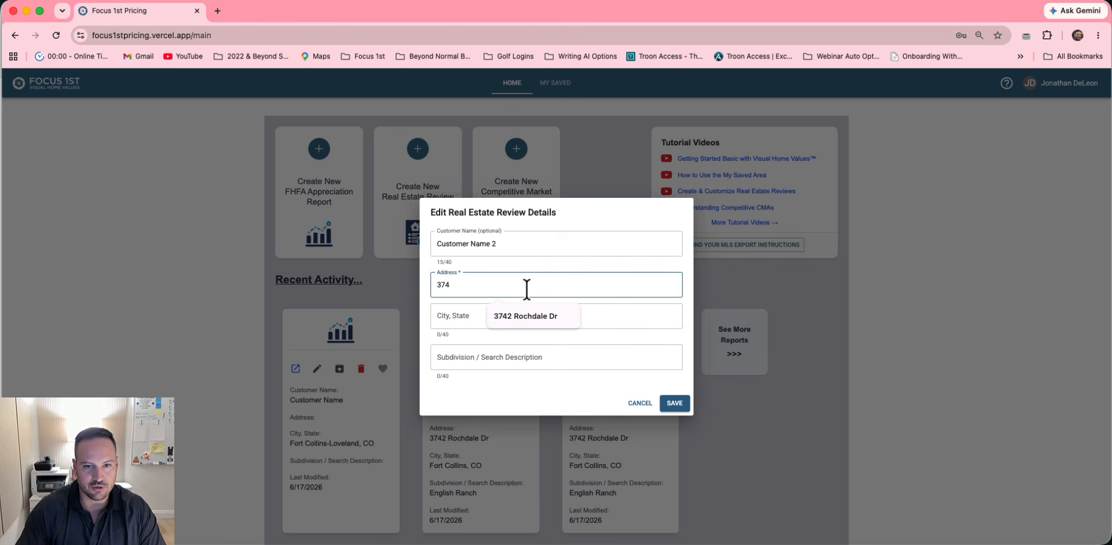
pyautogui.click(516, 318)
pyautogui.click(514, 318)
pyautogui.write('F')
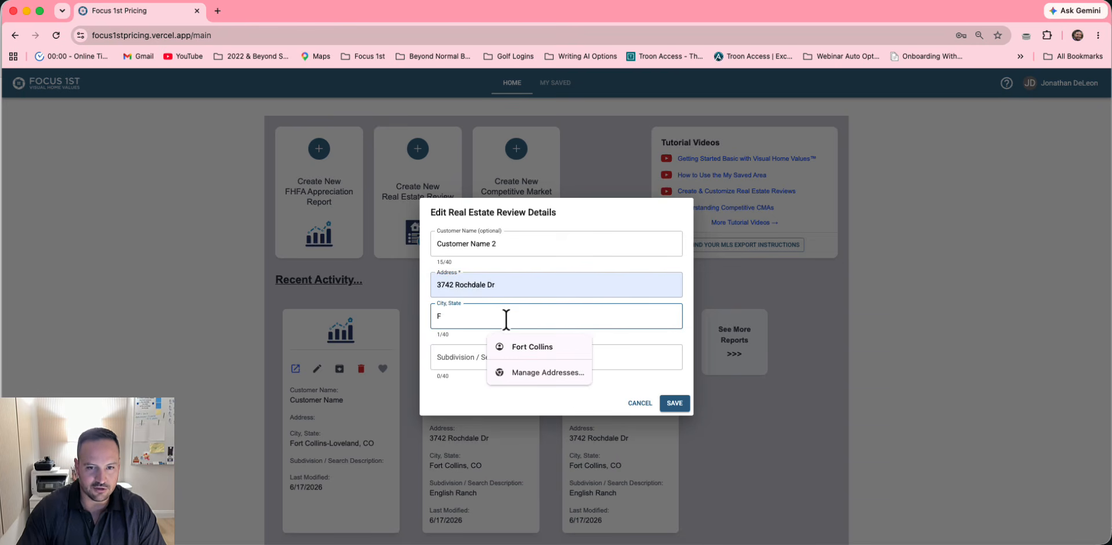
pyautogui.click(521, 345)
pyautogui.write(', C')
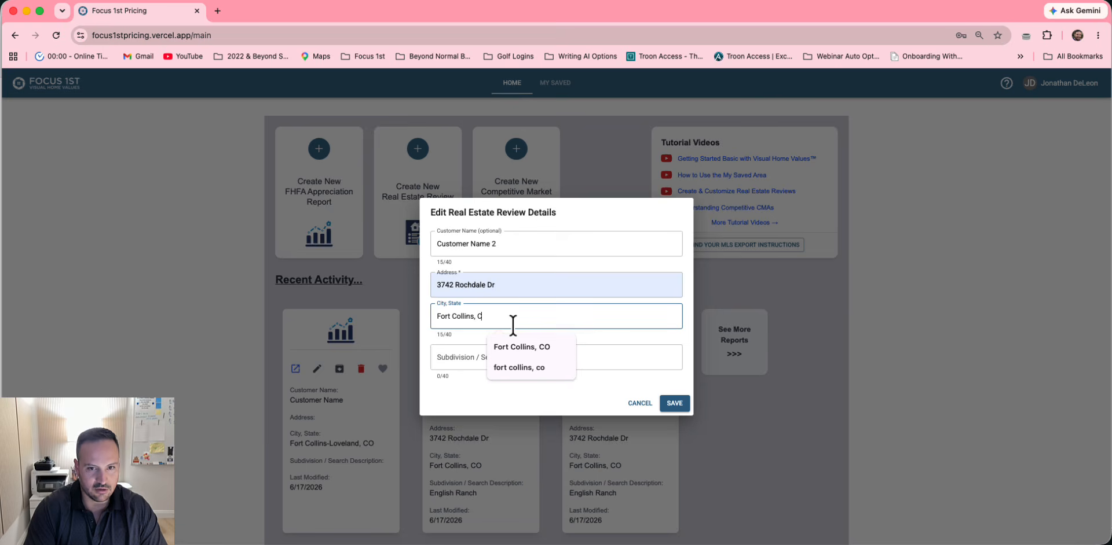
pyautogui.write('O')
pyautogui.click(467, 358)
pyautogui.write('Engl')
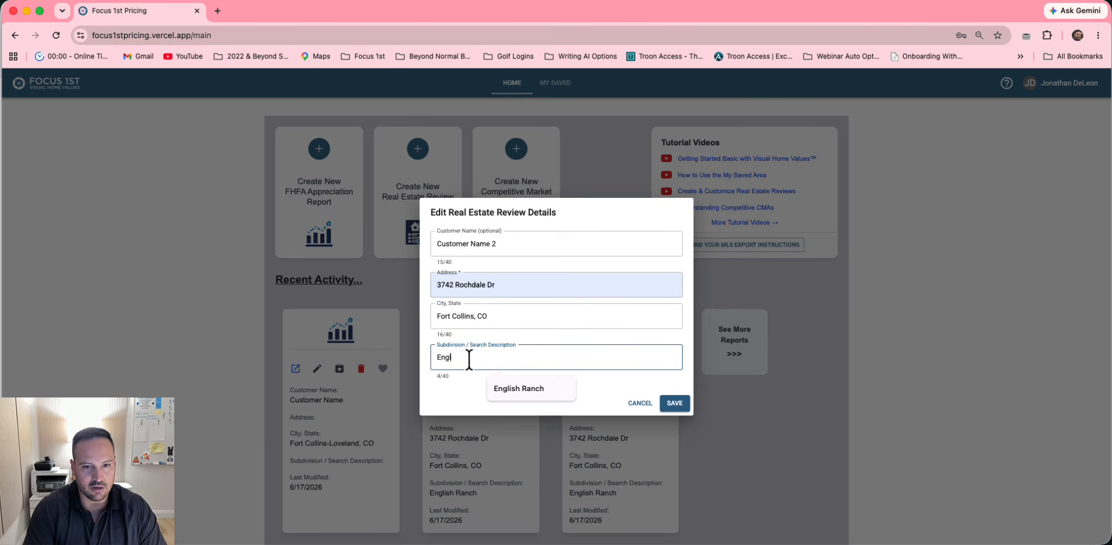
pyautogui.click(529, 387)
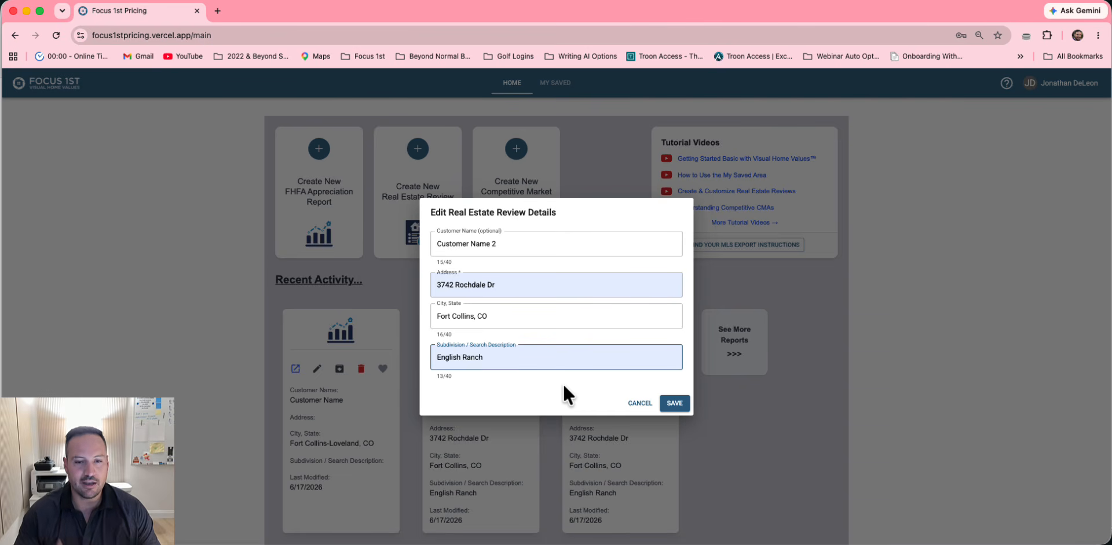
pyautogui.click(675, 404)
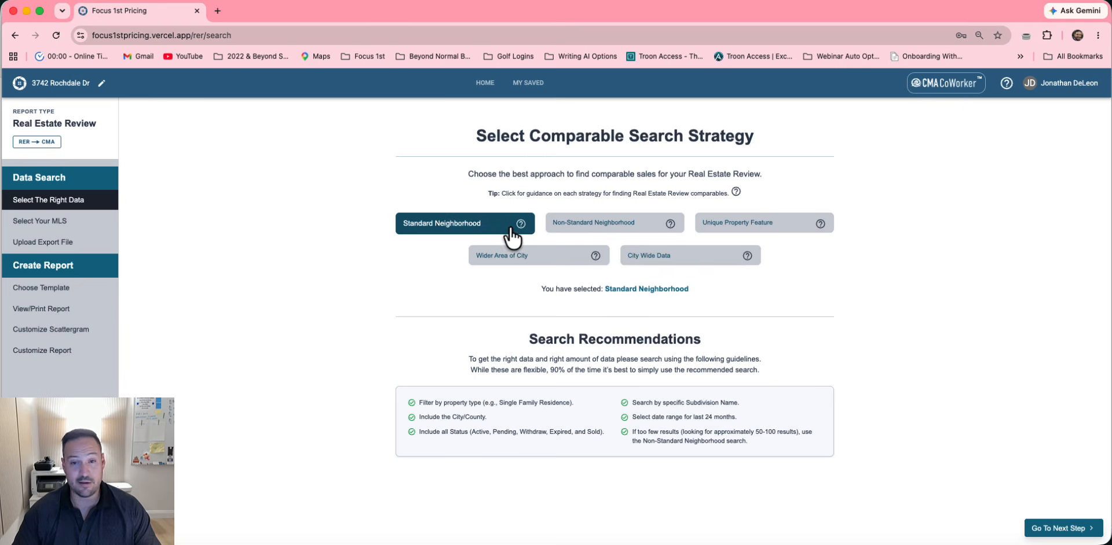
# Compare the comparable search strategies, settle on Standard Neighborhood, and continue
pyautogui.click(614, 225)
pyautogui.click(734, 227)
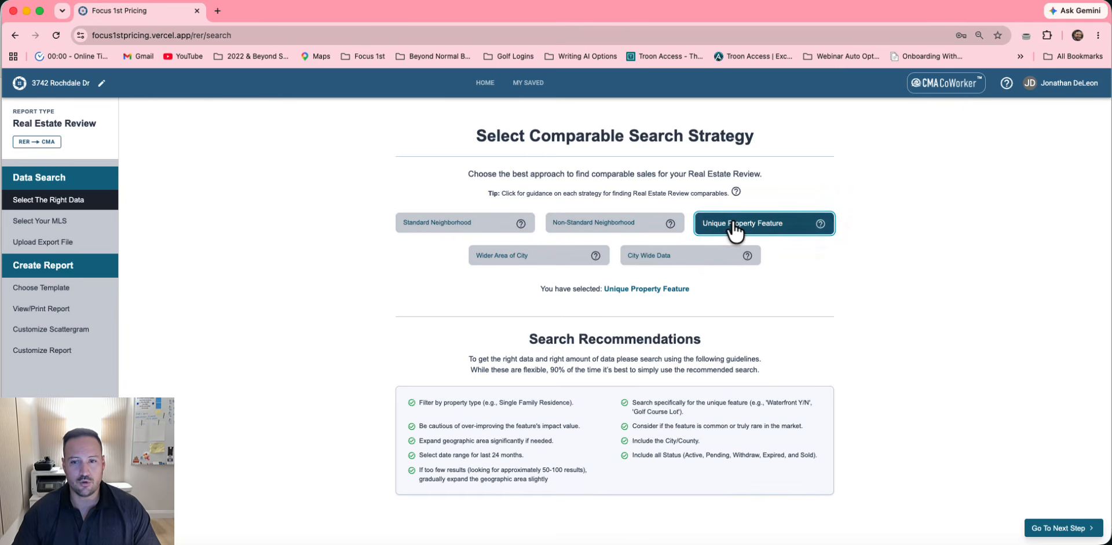
pyautogui.click(533, 260)
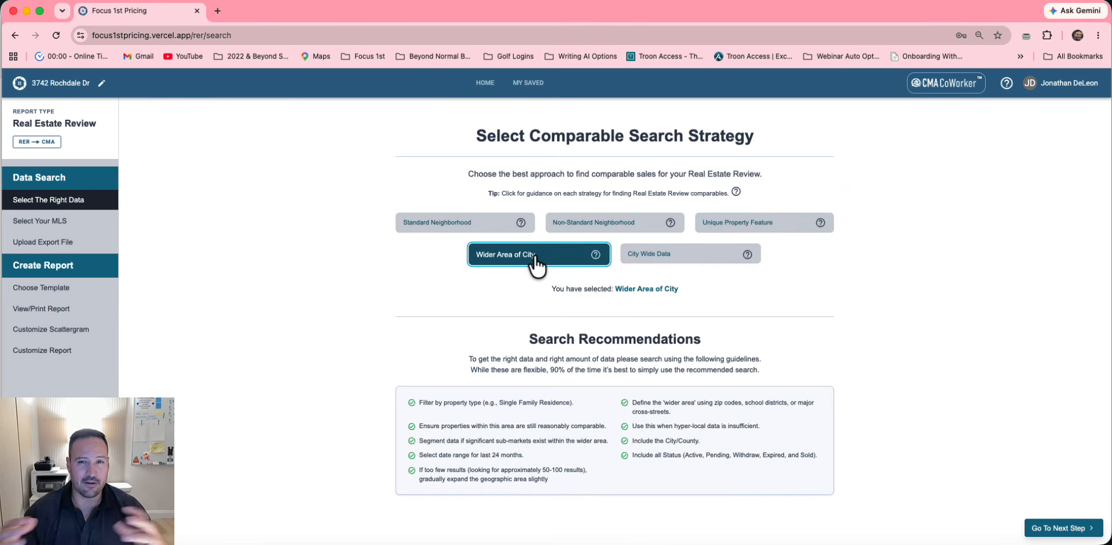
pyautogui.click(701, 256)
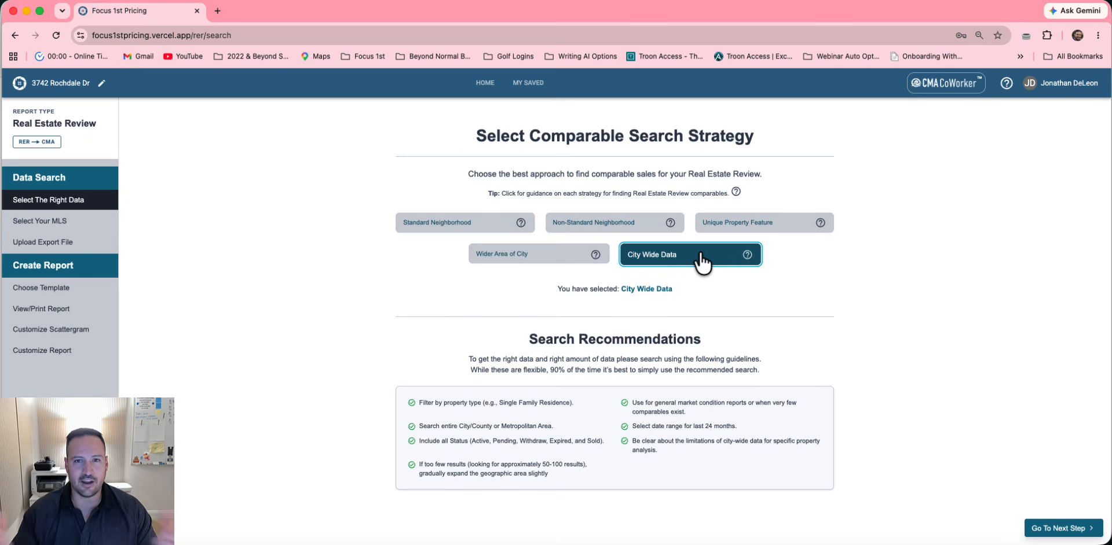
pyautogui.click(522, 255)
pyautogui.click(457, 223)
pyautogui.click(579, 225)
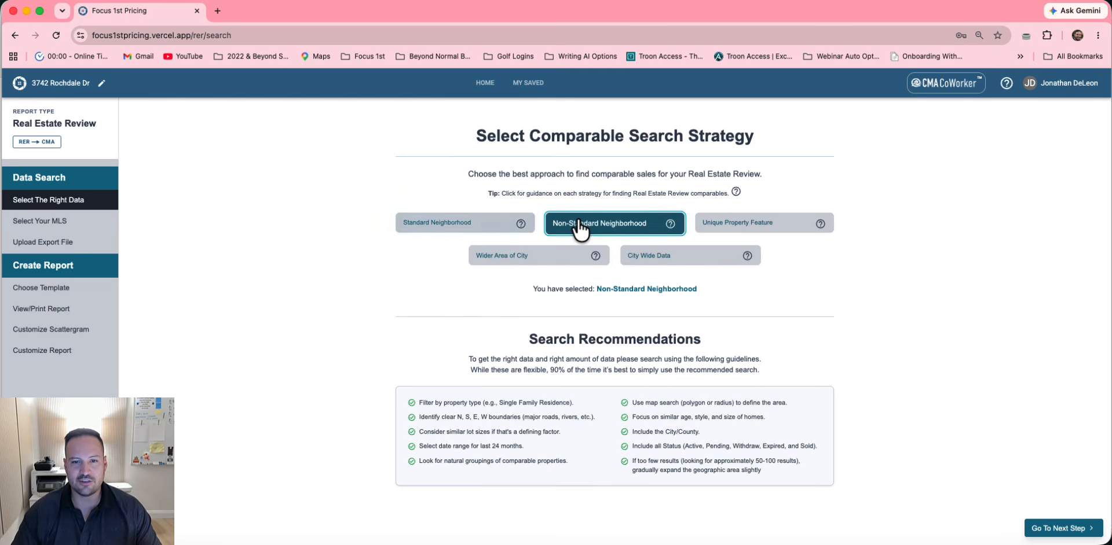
pyautogui.click(495, 227)
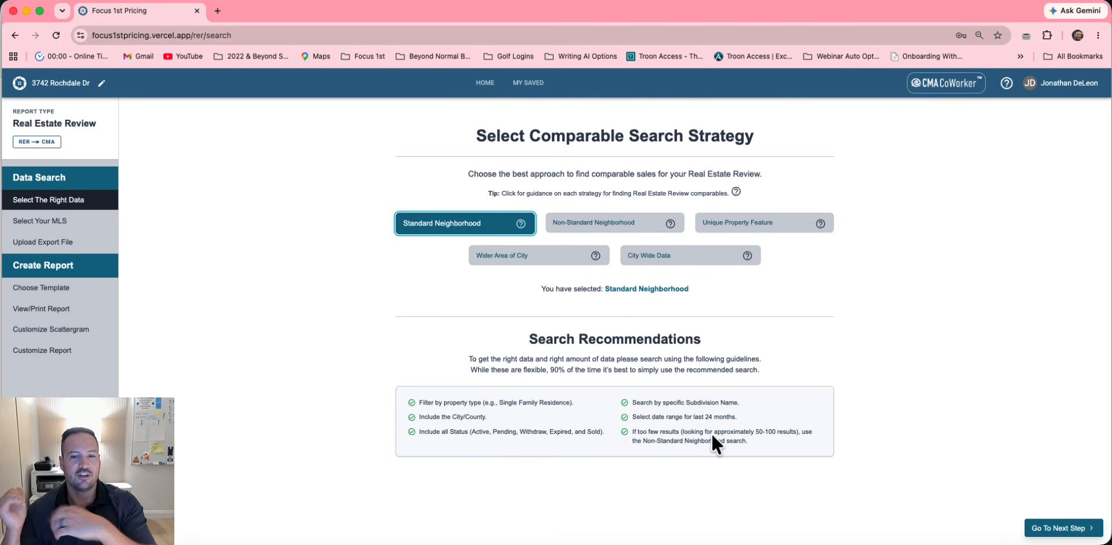
pyautogui.click(1062, 528)
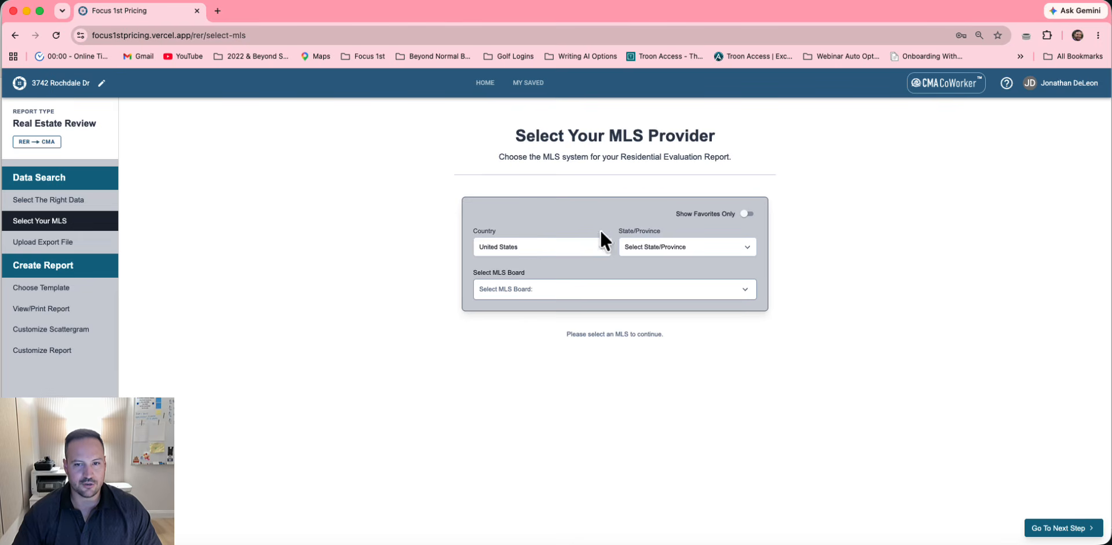
# Set the state to Colorado and select the Northern Colorado - IRESIS* MLS board
pyautogui.click(655, 247)
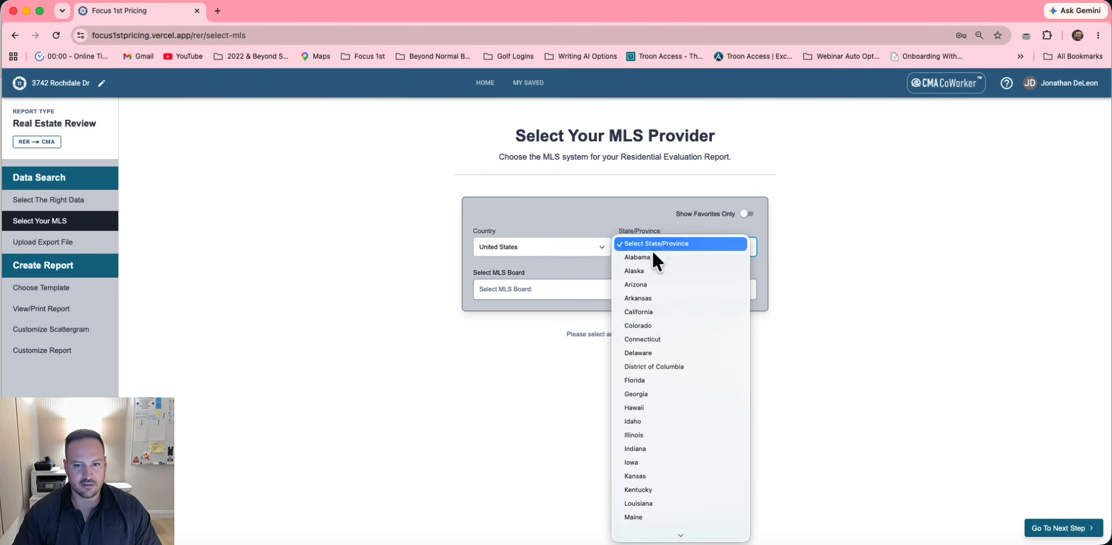
pyautogui.click(646, 324)
pyautogui.click(630, 296)
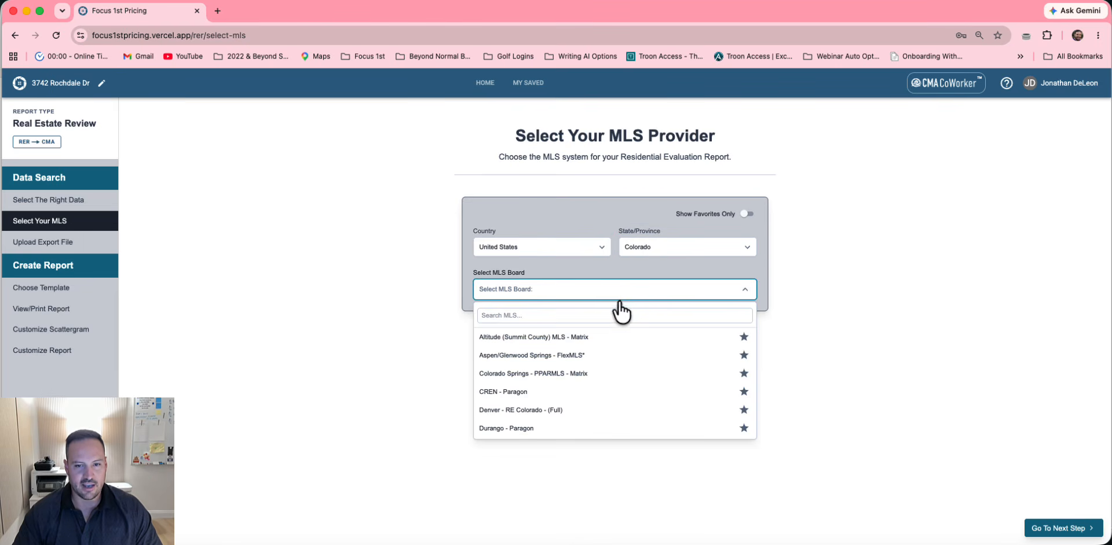
pyautogui.click(607, 314)
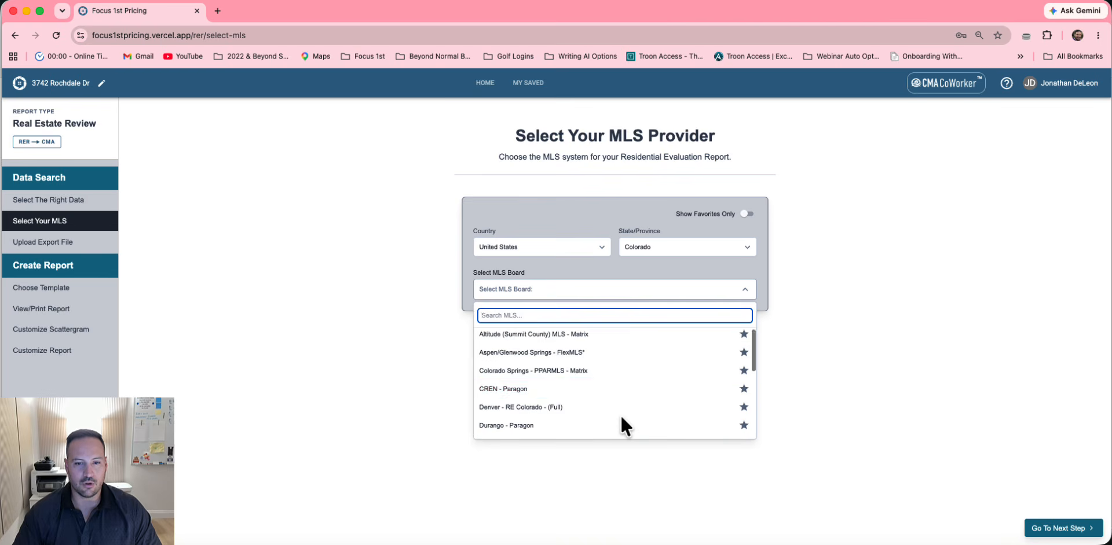
pyautogui.scroll(-5, 621, 418)
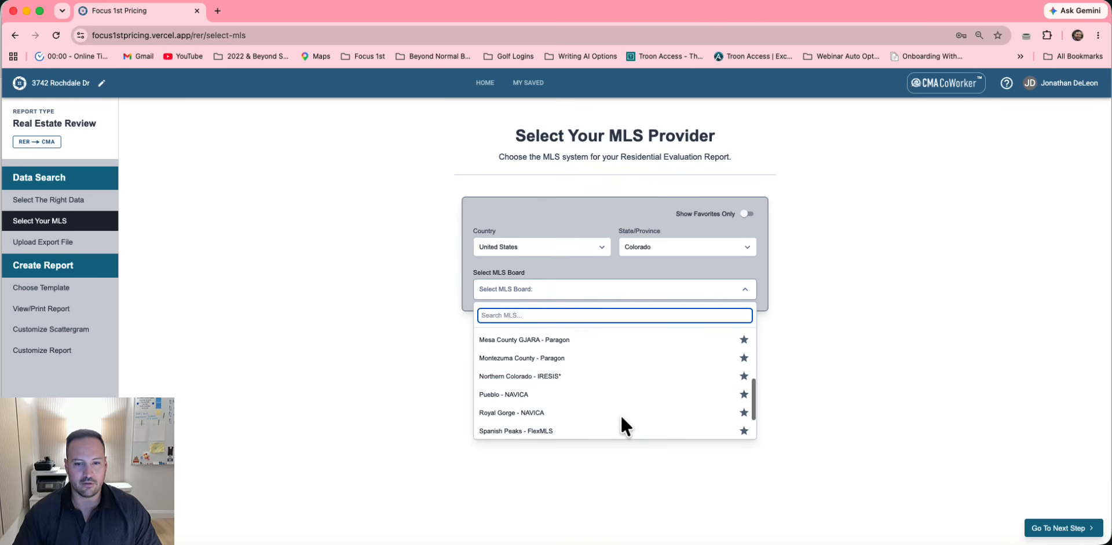
pyautogui.click(544, 376)
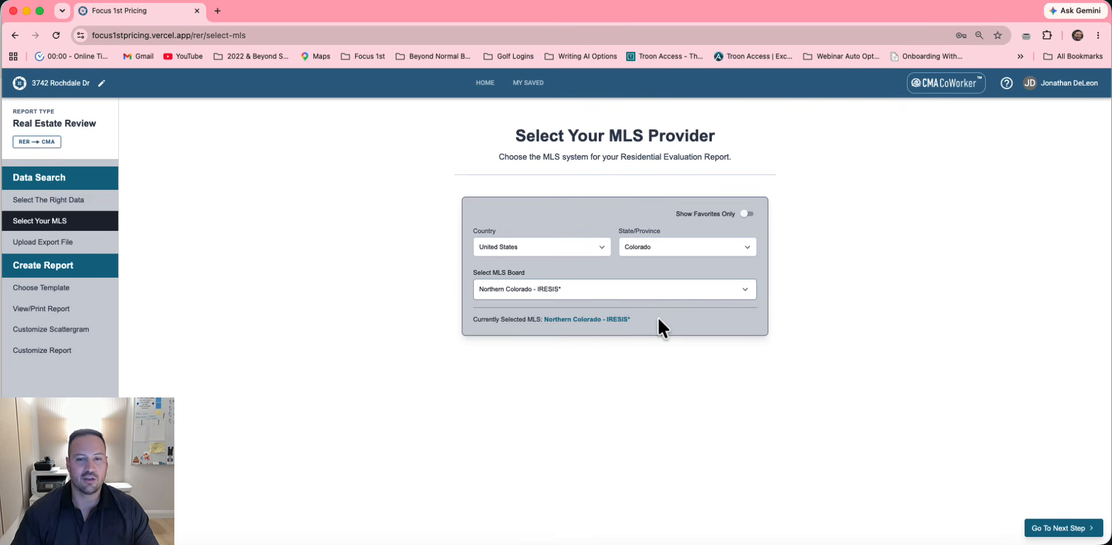
# Favourite Denver - RE Colorado (Full), show favourites only, and continue with Northern Colorado selected
pyautogui.click(653, 295)
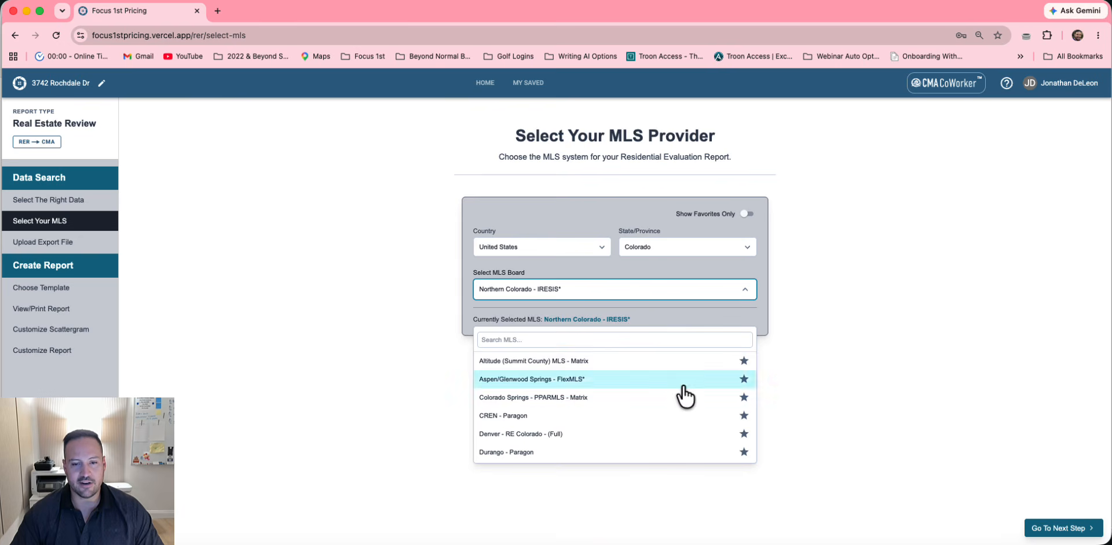
pyautogui.scroll(-5, 682, 384)
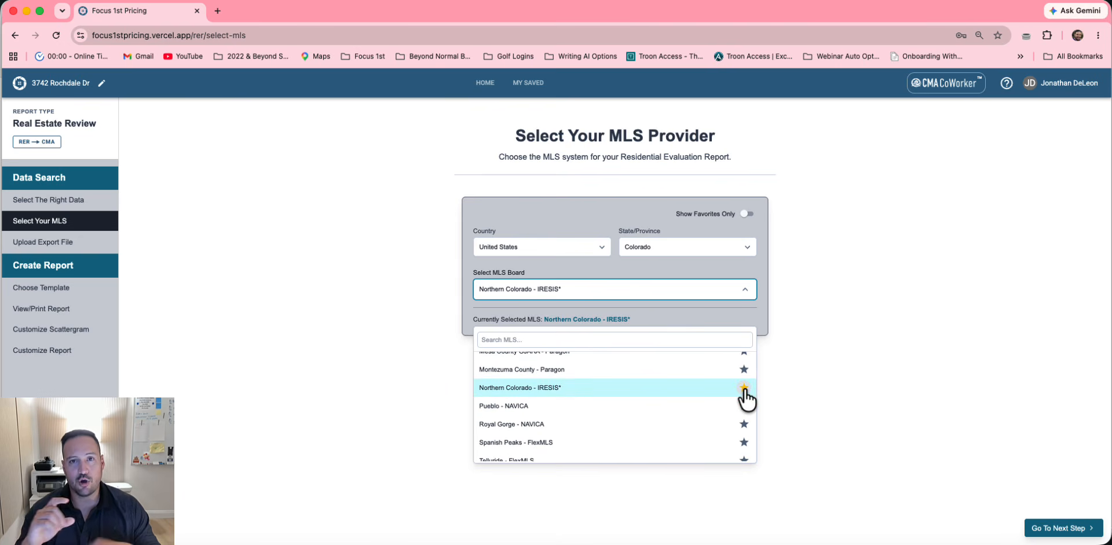
pyautogui.scroll(4, 745, 397)
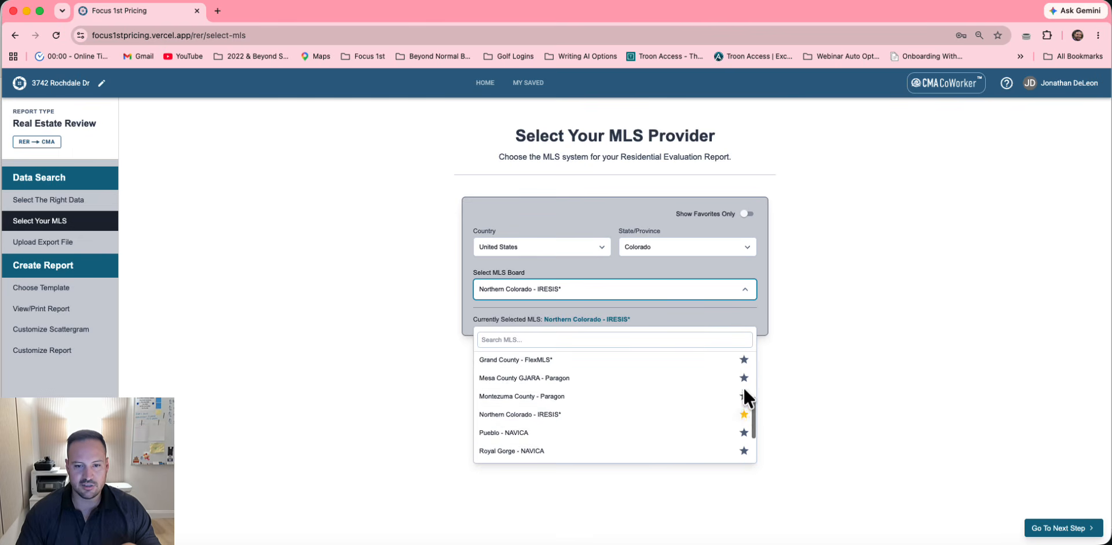
pyautogui.click(744, 369)
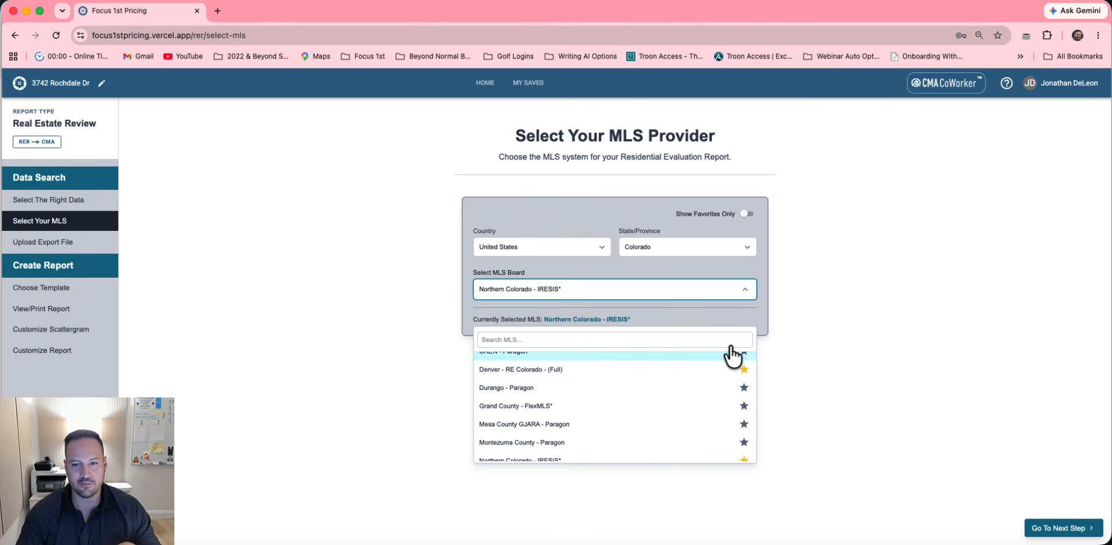
pyautogui.click(760, 312)
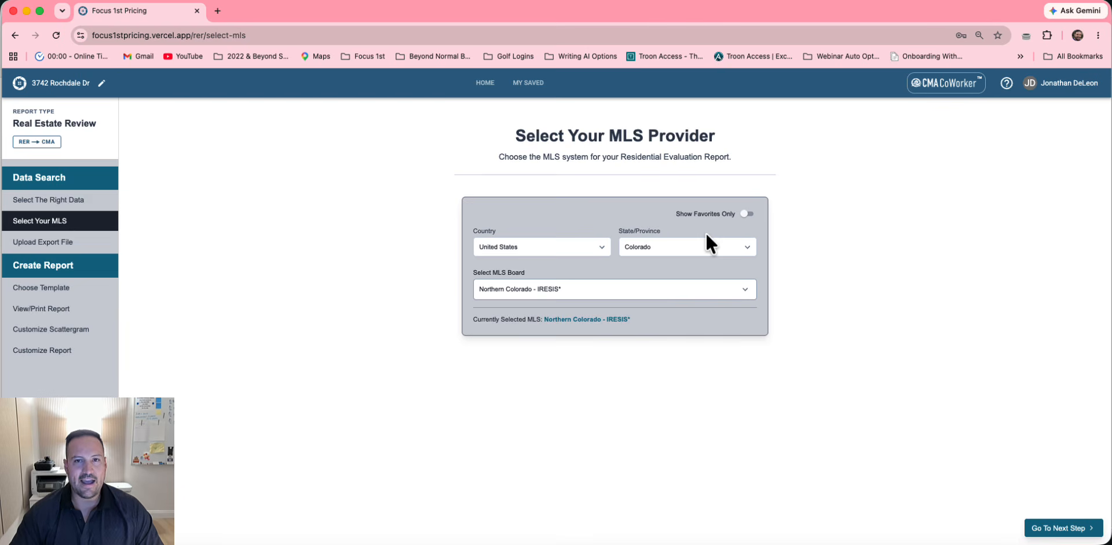
pyautogui.click(745, 217)
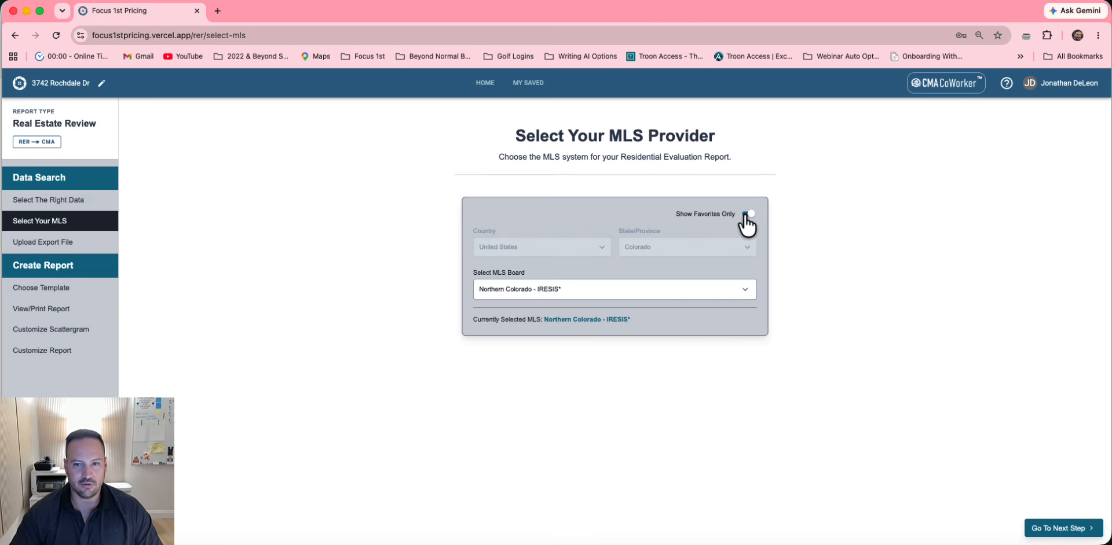
pyautogui.click(670, 288)
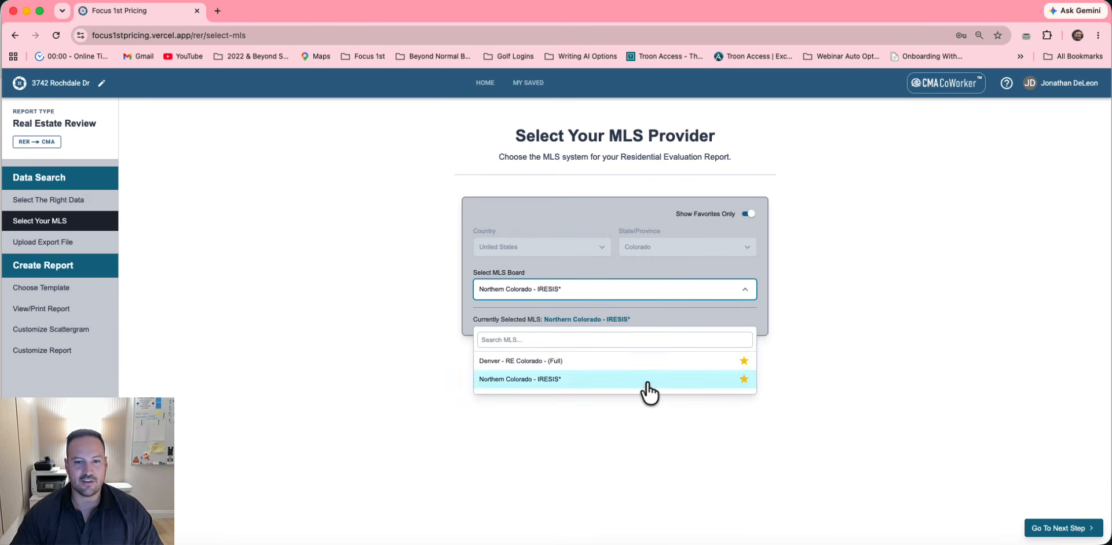
pyautogui.click(645, 381)
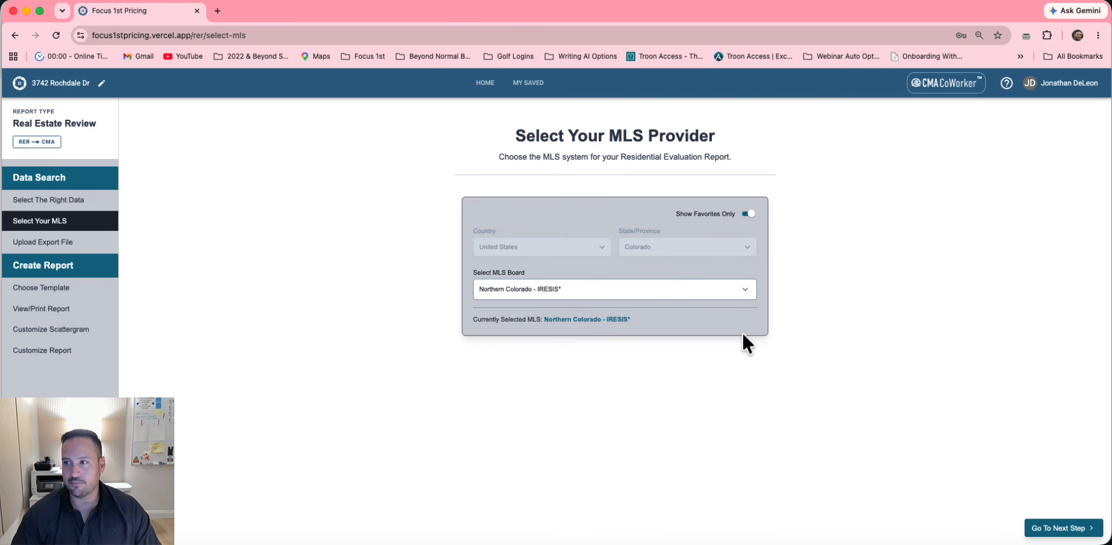
pyautogui.click(1073, 527)
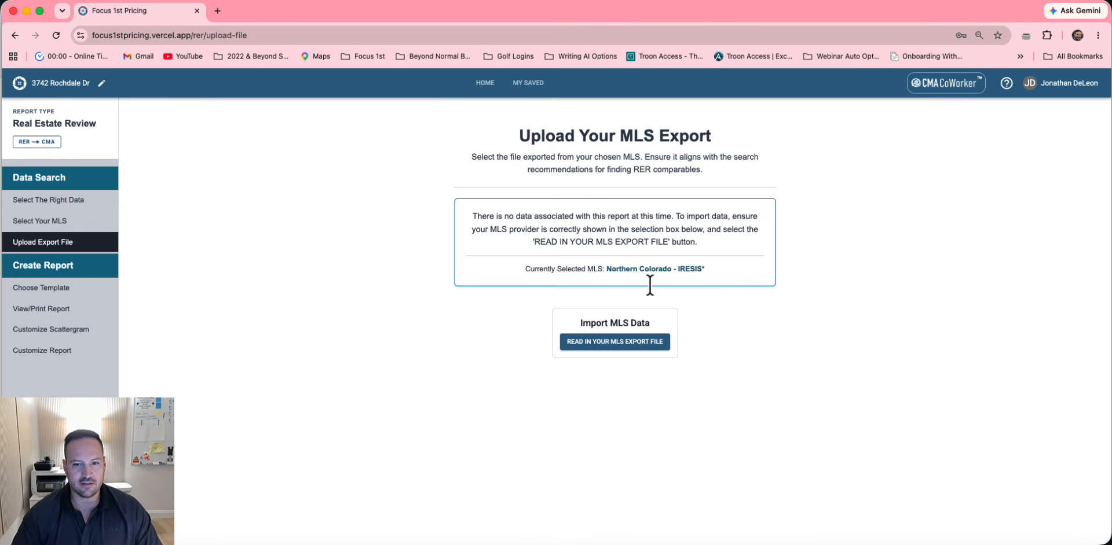
# Import the Review.CMA 2 Years English Ranch.txt export and continue to template selection
pyautogui.click(602, 343)
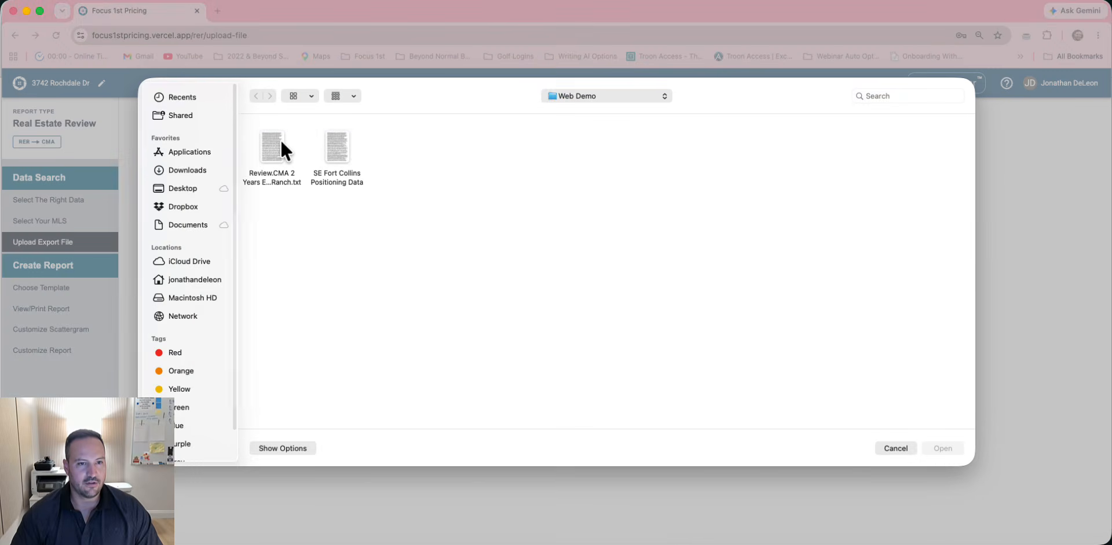
pyautogui.click(282, 143)
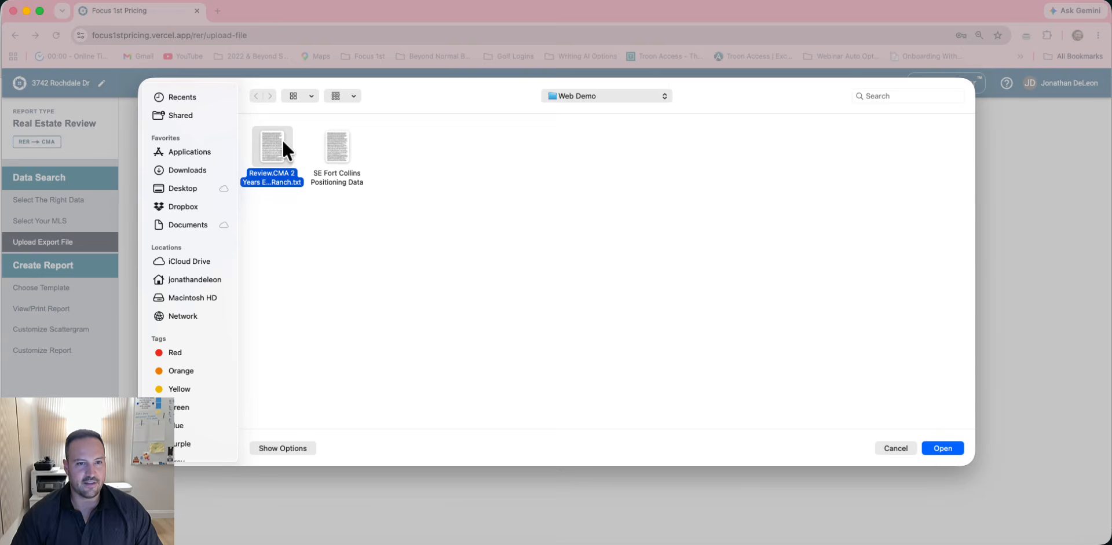
pyautogui.click(951, 446)
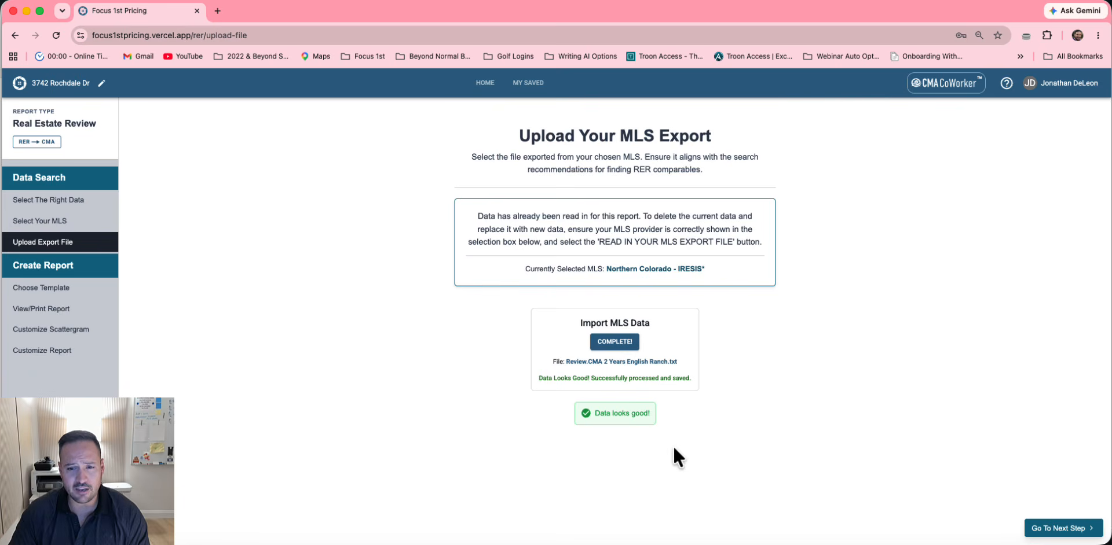
pyautogui.click(1047, 529)
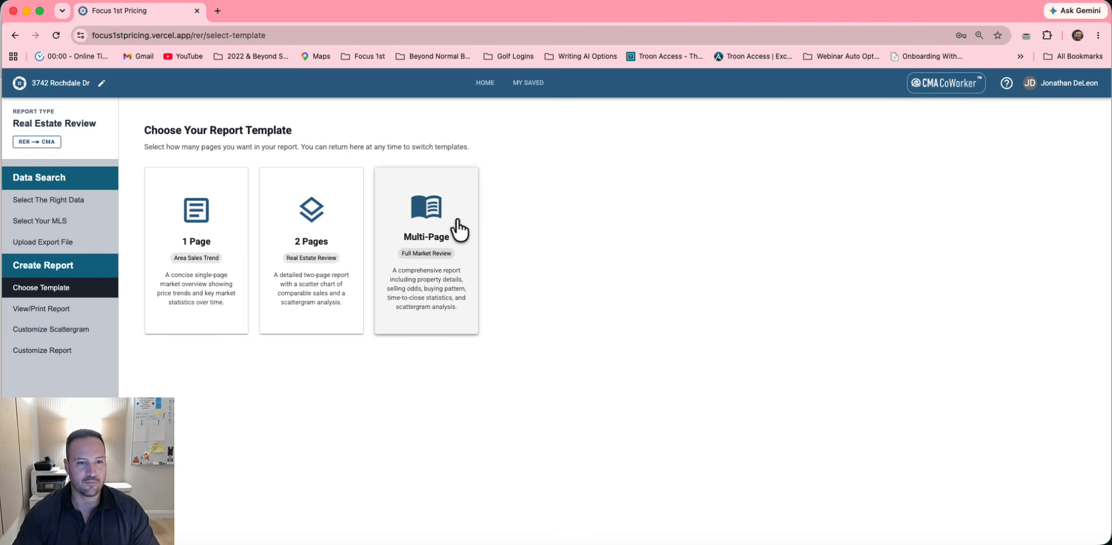
# Generate the 1 Page Area Sales Trend report and scroll through it at 72% zoom
pyautogui.click(196, 191)
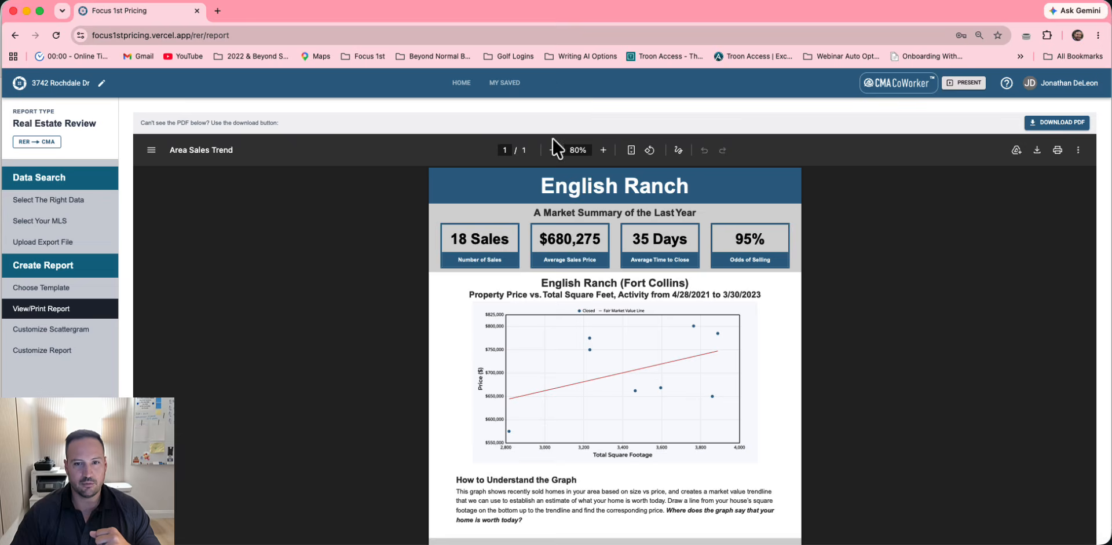
pyautogui.click(551, 151)
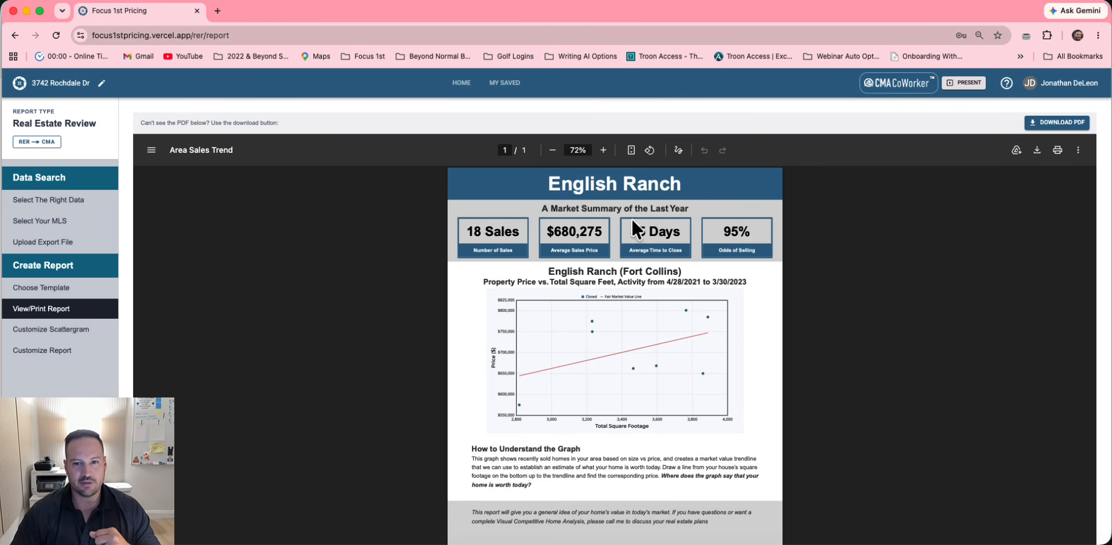
pyautogui.scroll(-1, 610, 377)
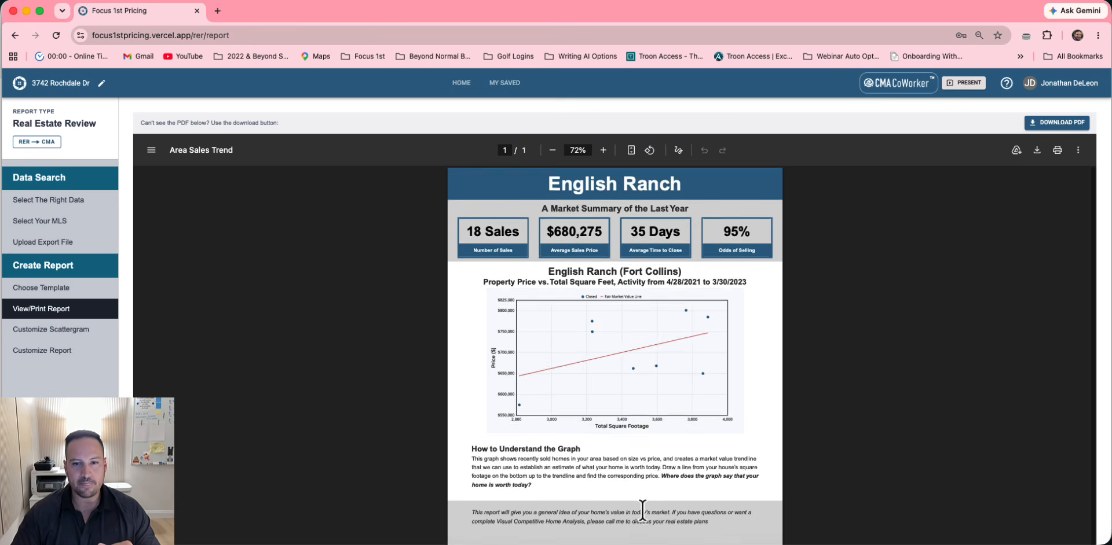
pyautogui.scroll(-2, 642, 508)
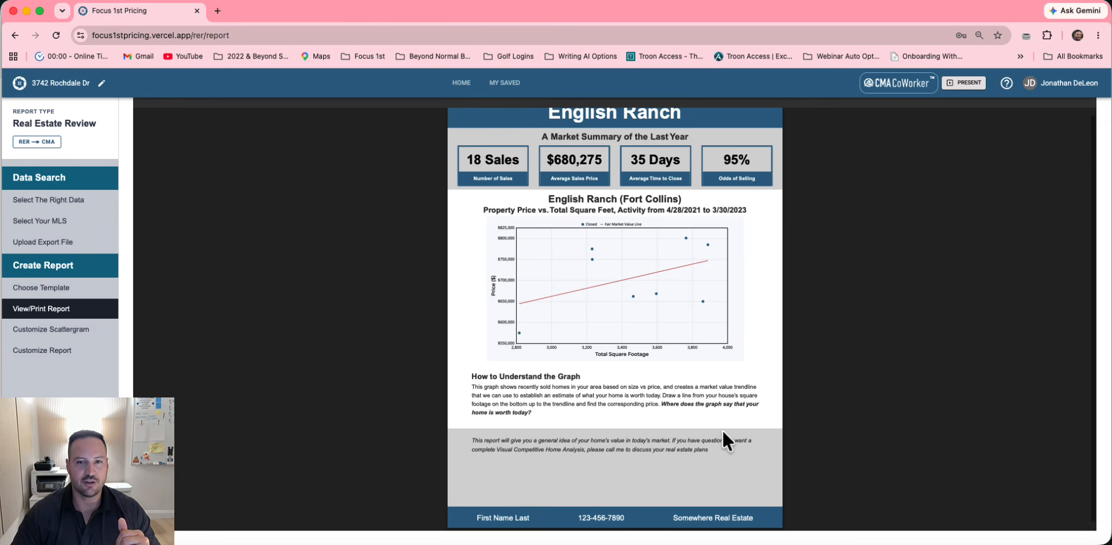
pyautogui.scroll(1, 722, 430)
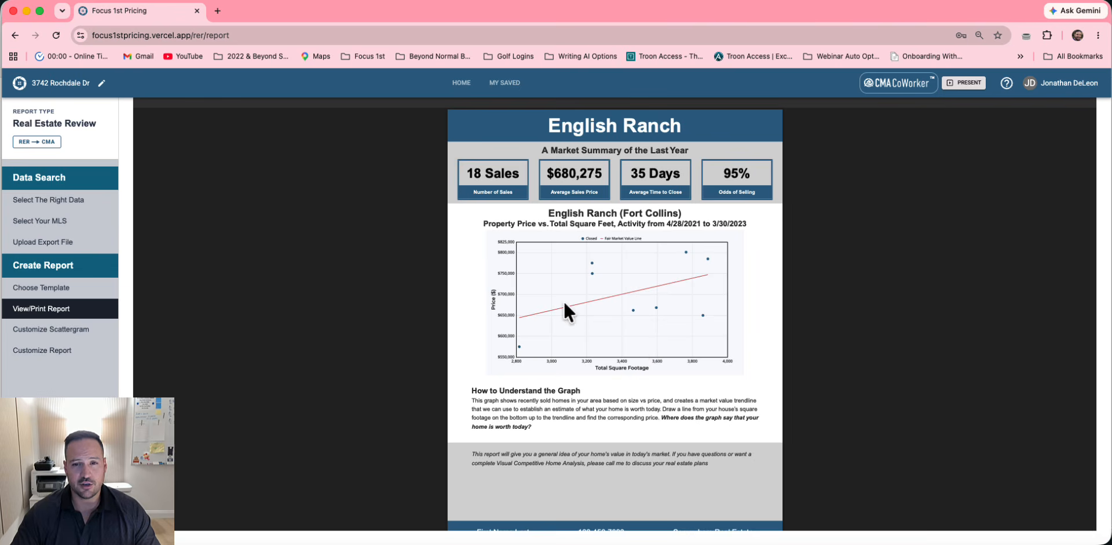
pyautogui.scroll(2, 523, 211)
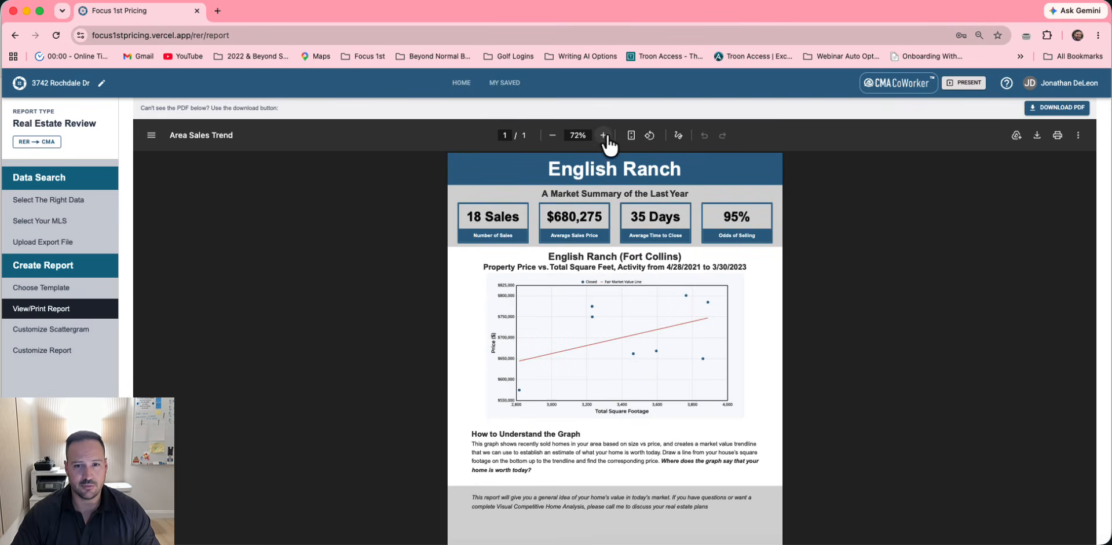
# Zoom the report preview to 140% to examine the price-versus-square-footage chart
pyautogui.click(603, 135)
pyautogui.click(602, 135)
pyautogui.click(602, 135)
pyautogui.scroll(-5, 595, 395)
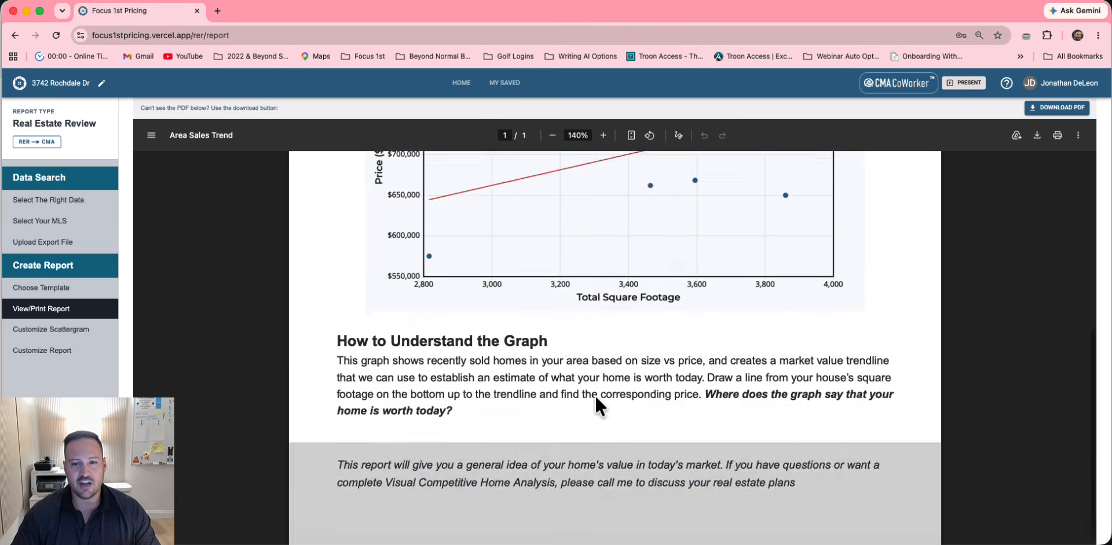
pyautogui.scroll(2, 595, 395)
pyautogui.scroll(2, 595, 395)
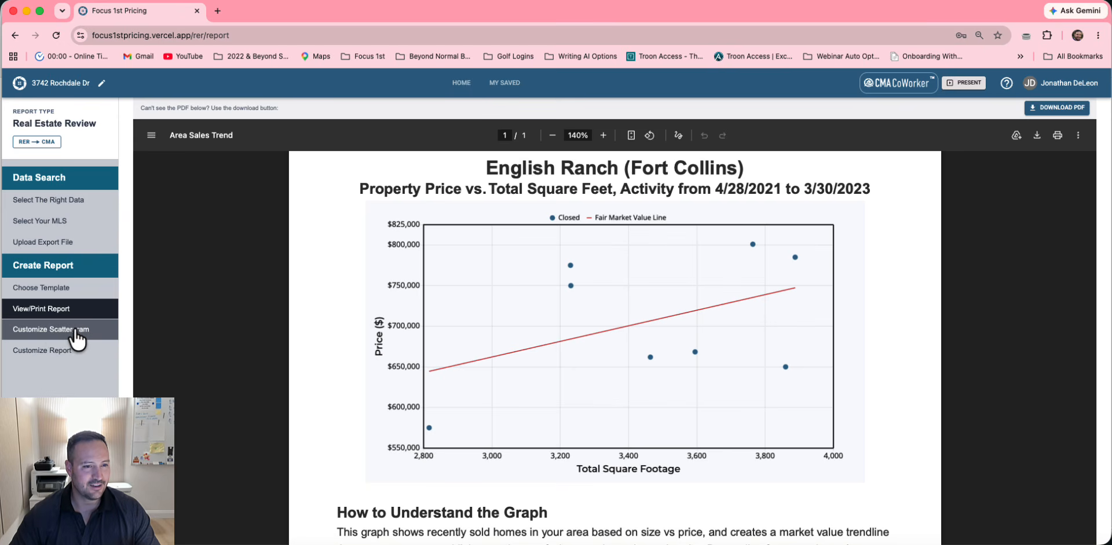
# On the Customize Scattergram page, graph prices against finished square footage (GRAPH FINISHED SQFT)
pyautogui.click(22, 331)
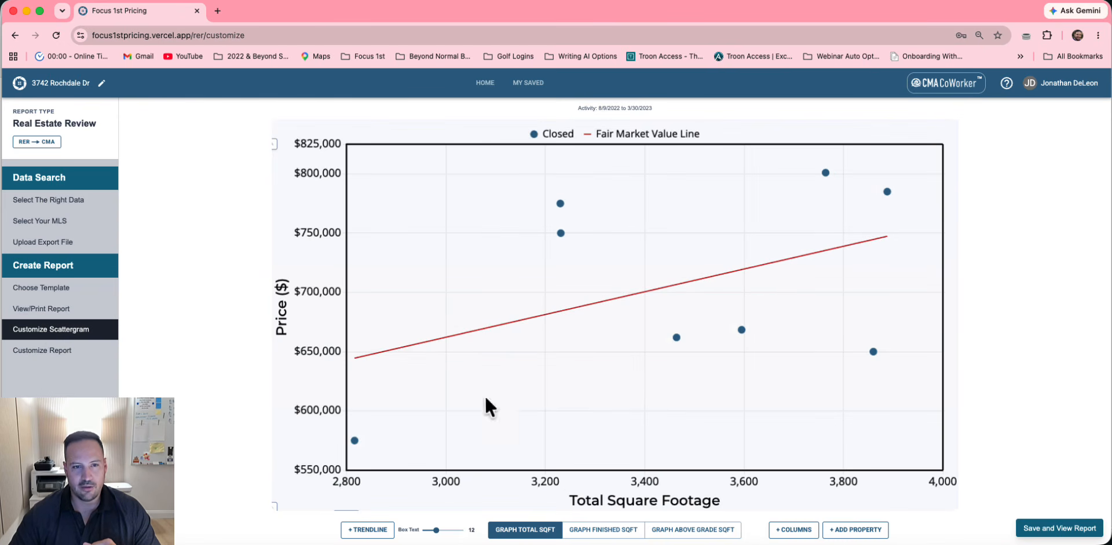
pyautogui.scroll(-1, 809, 375)
pyautogui.scroll(1, 808, 374)
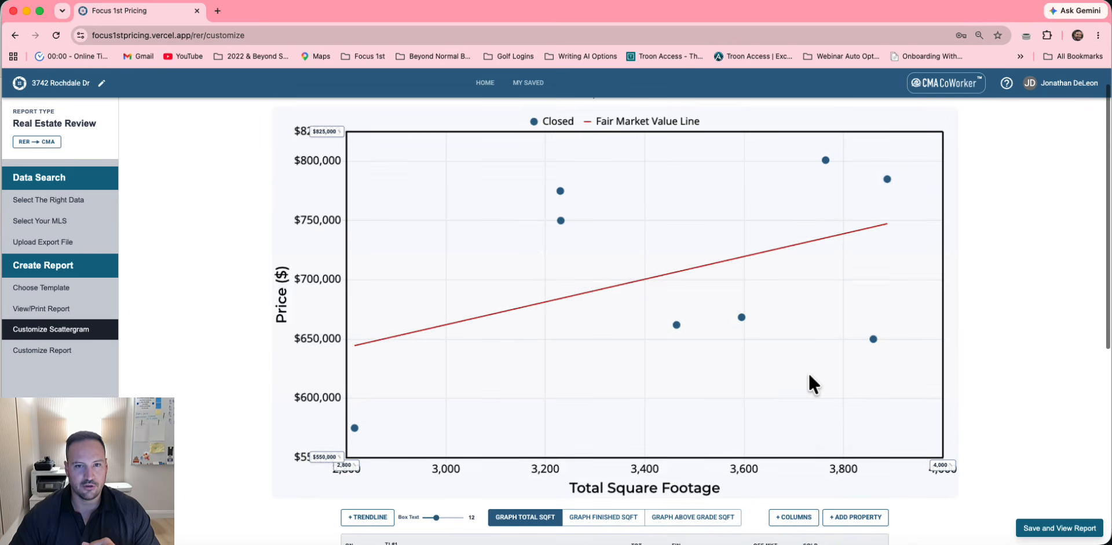
pyautogui.scroll(-1, 808, 373)
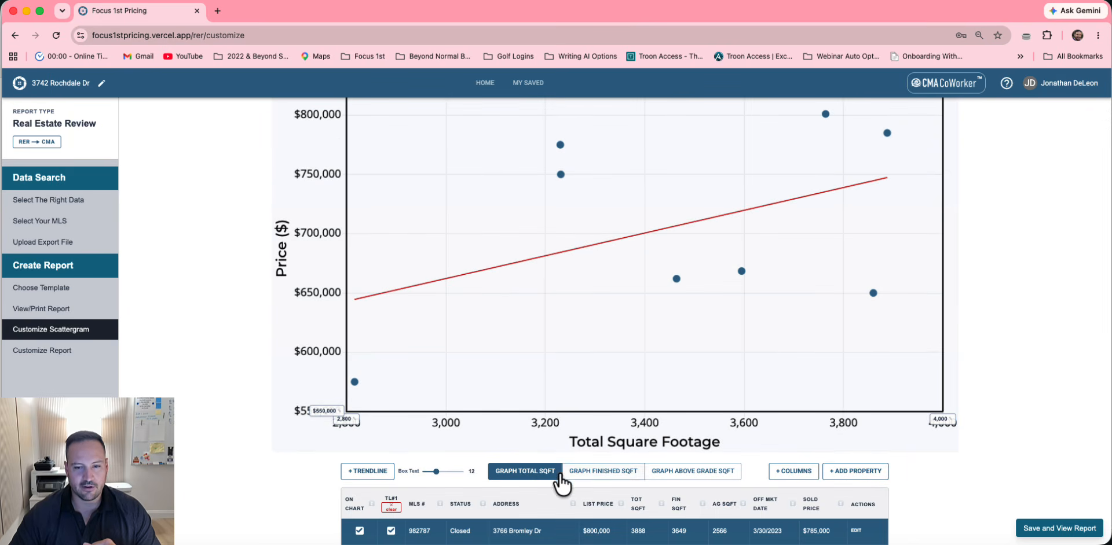
pyautogui.scroll(1, 661, 382)
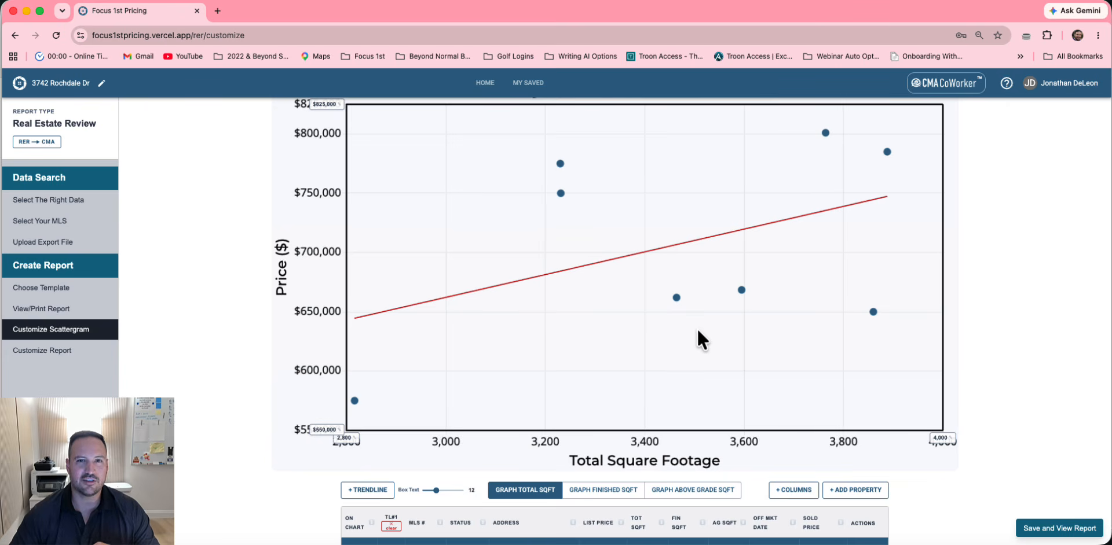
pyautogui.click(603, 493)
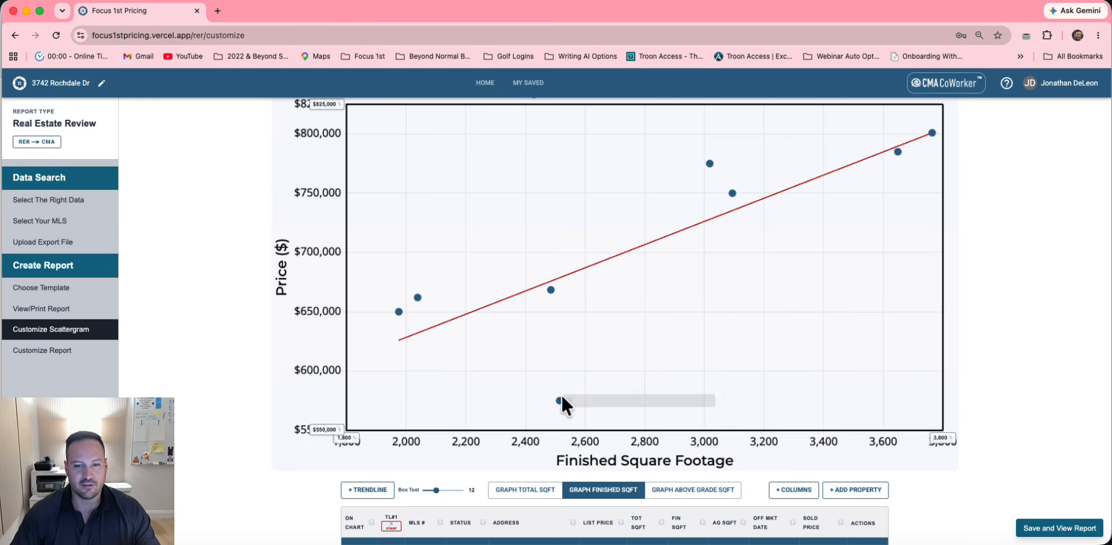
pyautogui.moveTo(558, 401)
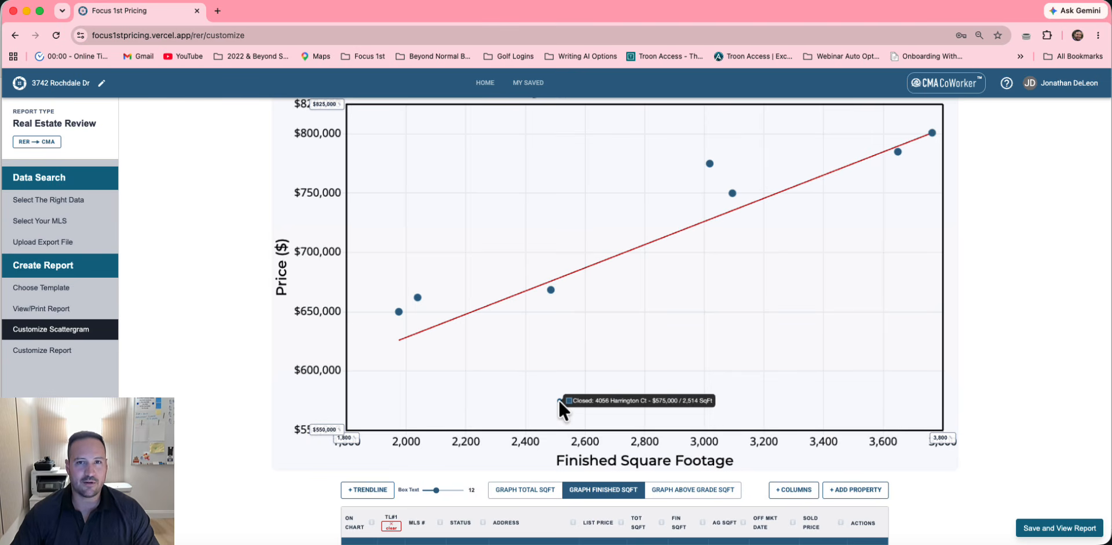
# Show the $575,000 sale's card in the chart with Beds and Gar Space fields added
pyautogui.click(558, 400)
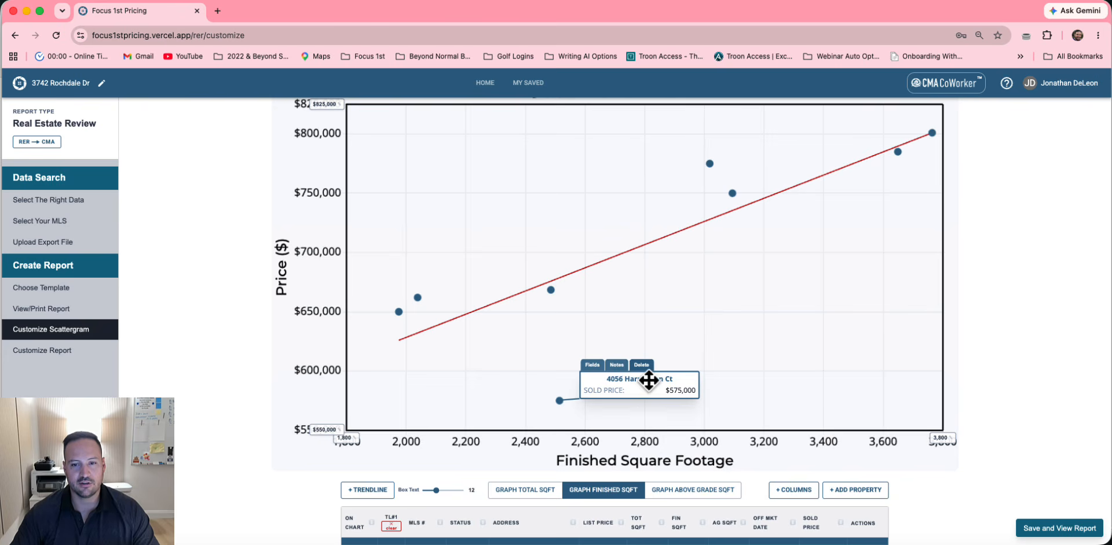
pyautogui.moveTo(645, 379); pyautogui.dragTo(675, 308)
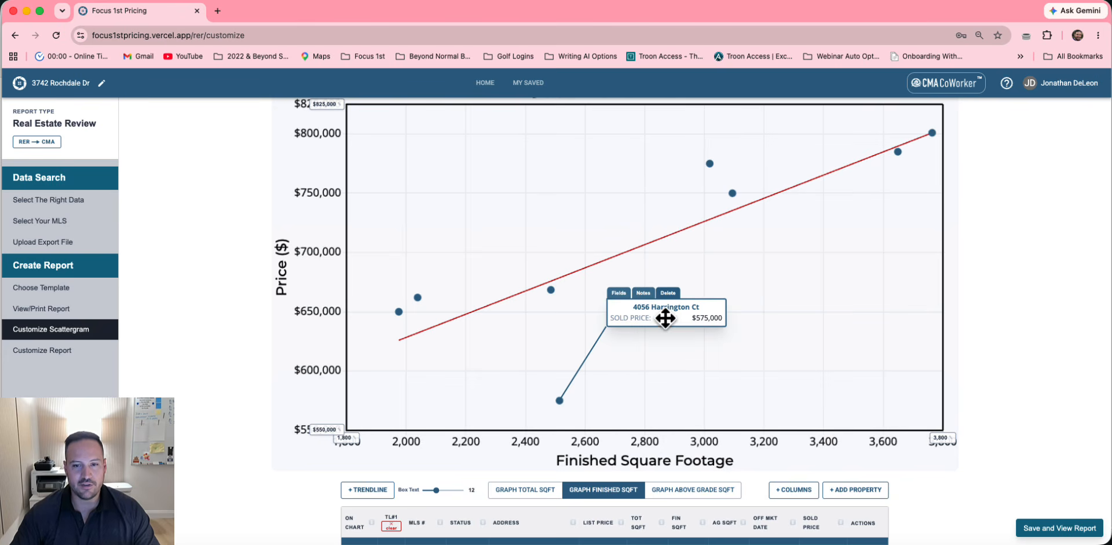
pyautogui.click(619, 295)
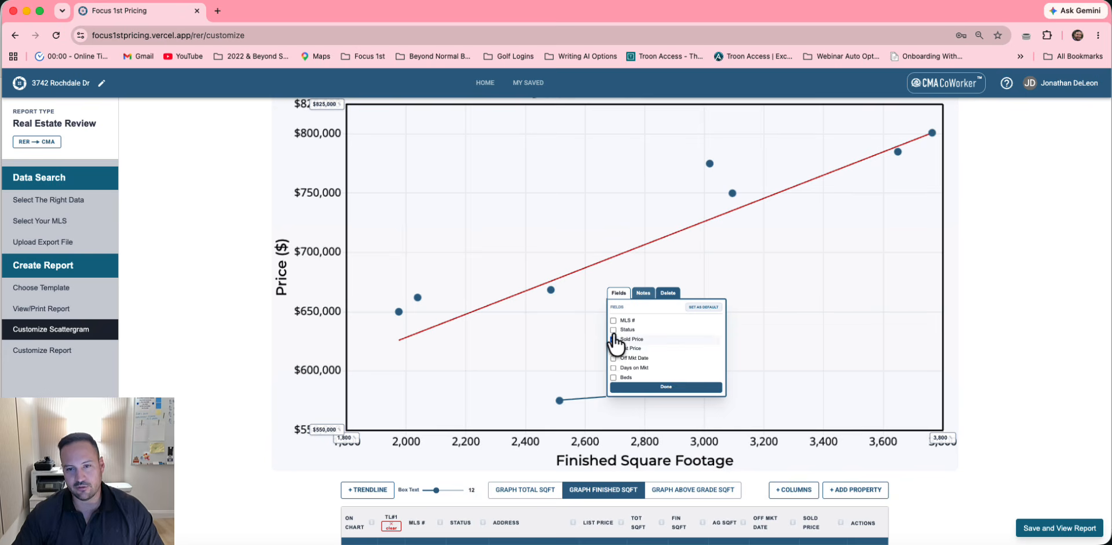
pyautogui.scroll(-1, 622, 370)
pyautogui.click(619, 367)
pyautogui.scroll(-1, 620, 366)
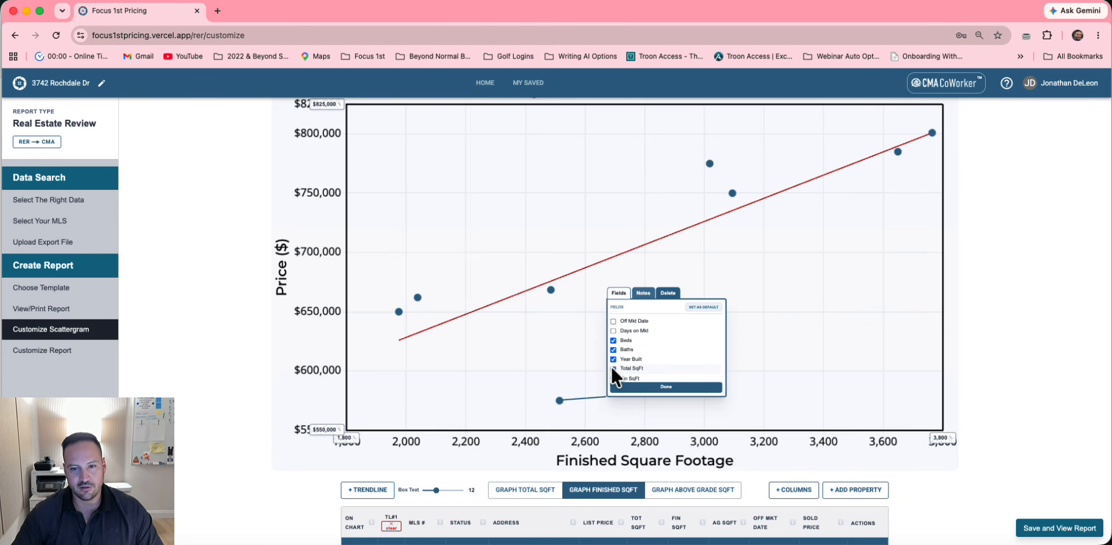
pyautogui.scroll(-2, 610, 366)
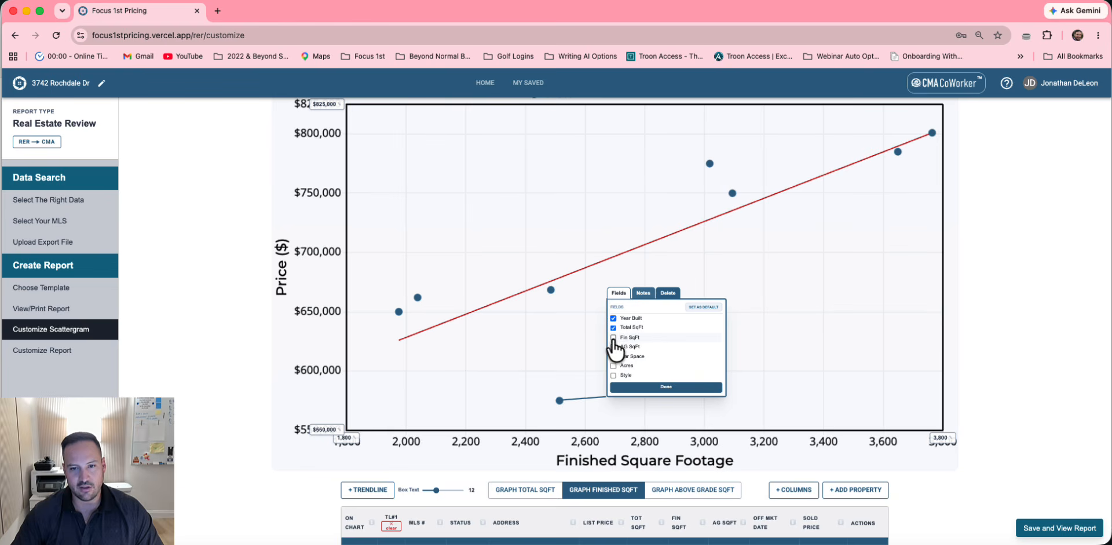
pyautogui.click(613, 356)
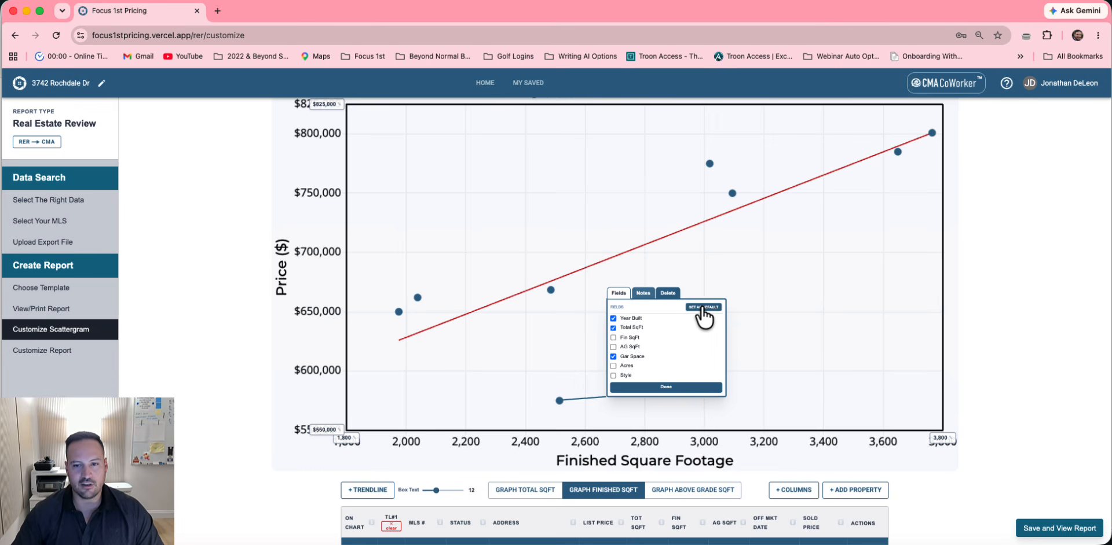
pyautogui.click(674, 386)
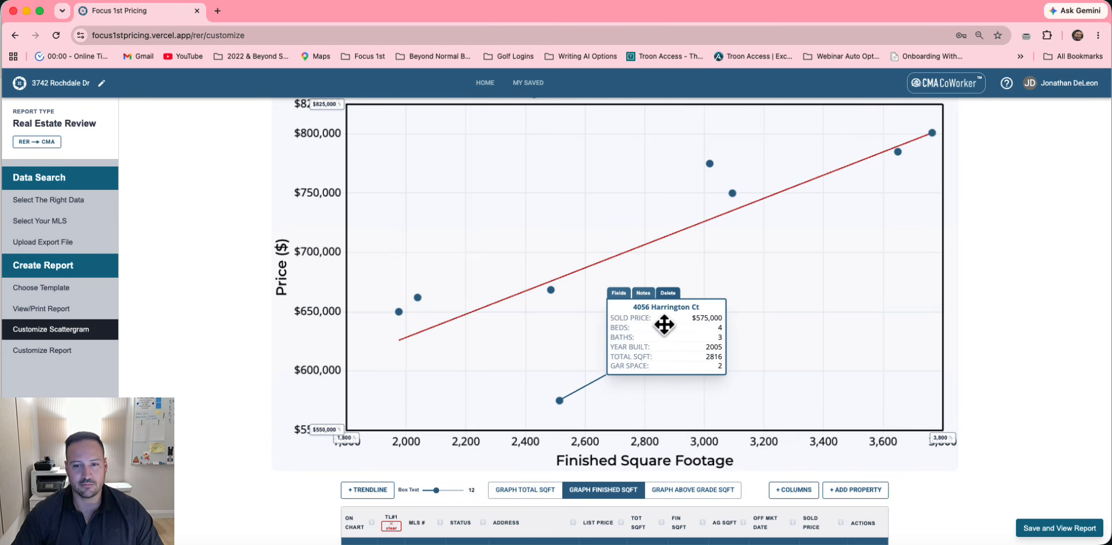
pyautogui.moveTo(666, 323); pyautogui.dragTo(672, 295)
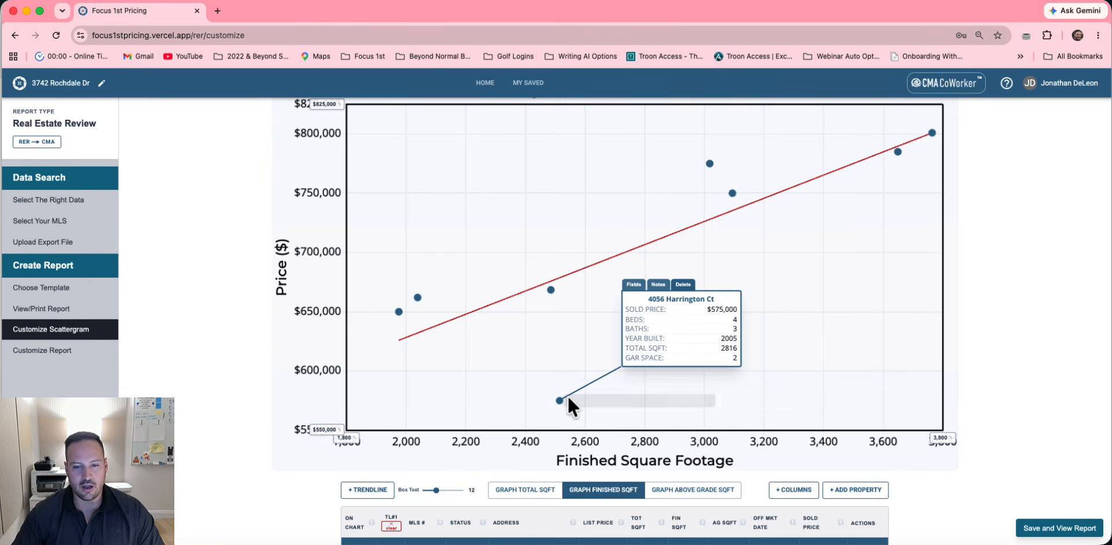
# Add the note 'Patio Home' to the $575,000 sale's card
pyautogui.click(658, 284)
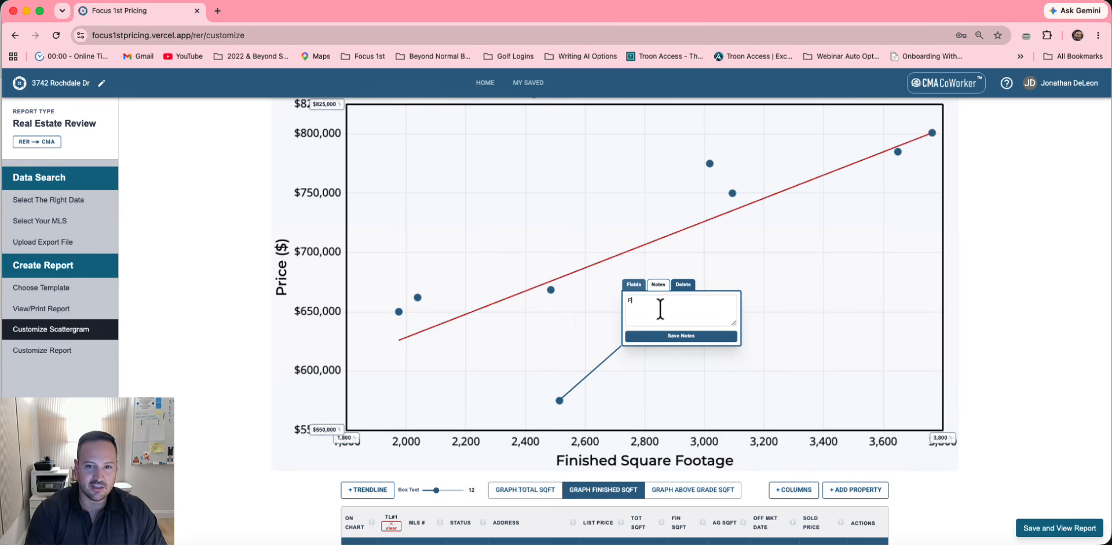
pyautogui.write('Patio Home')
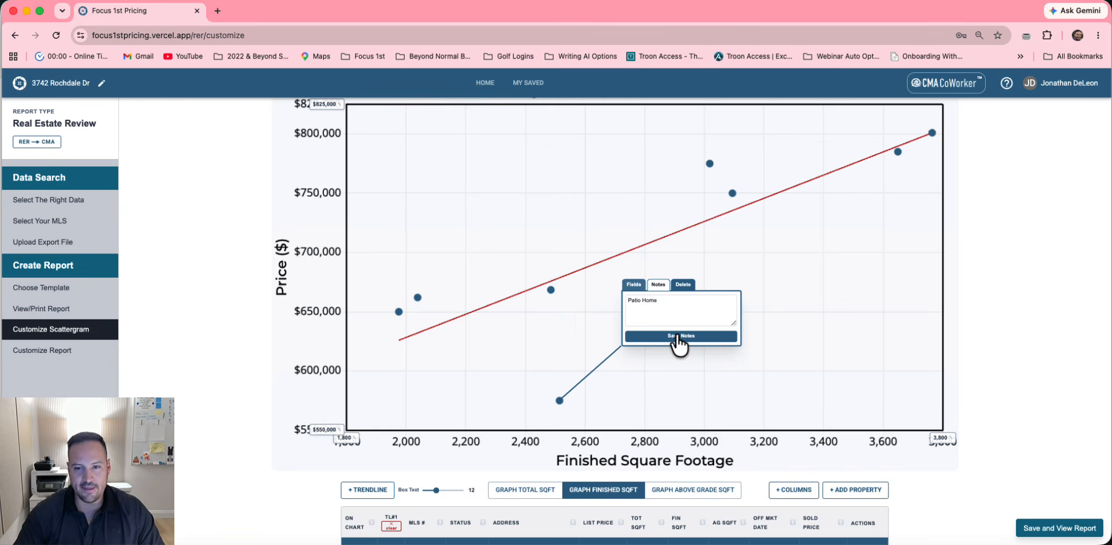
pyautogui.click(676, 336)
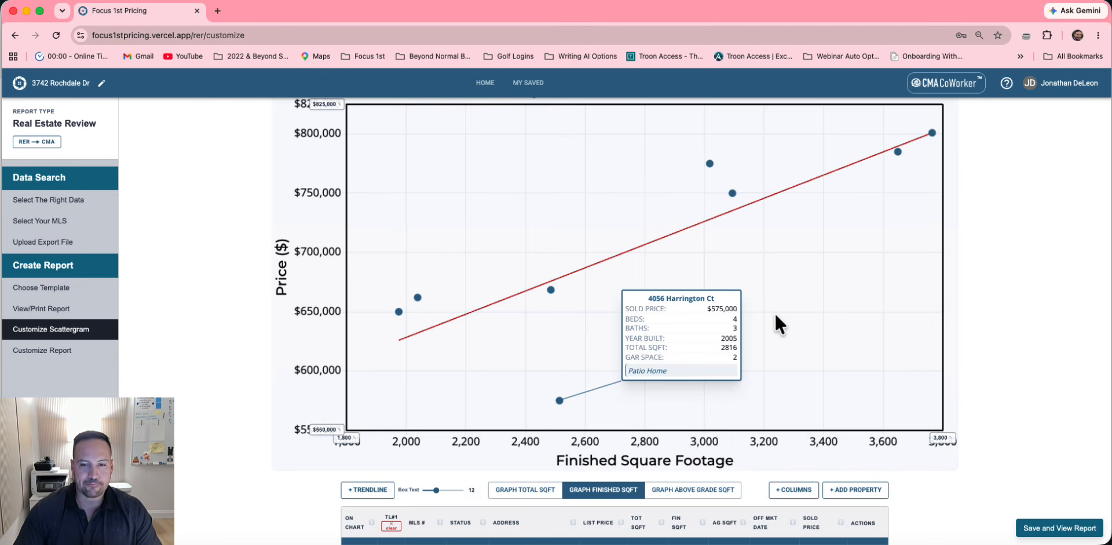
# Uncheck the $575,000 sale's TL#1 box to exclude it from the trendline
pyautogui.moveTo(560, 399)
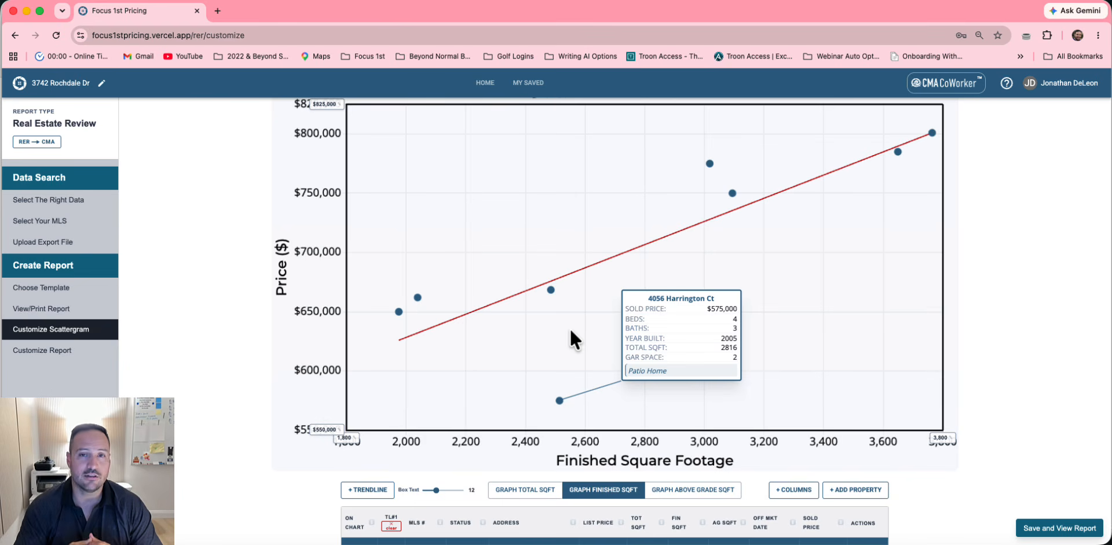
pyautogui.scroll(-3, 570, 333)
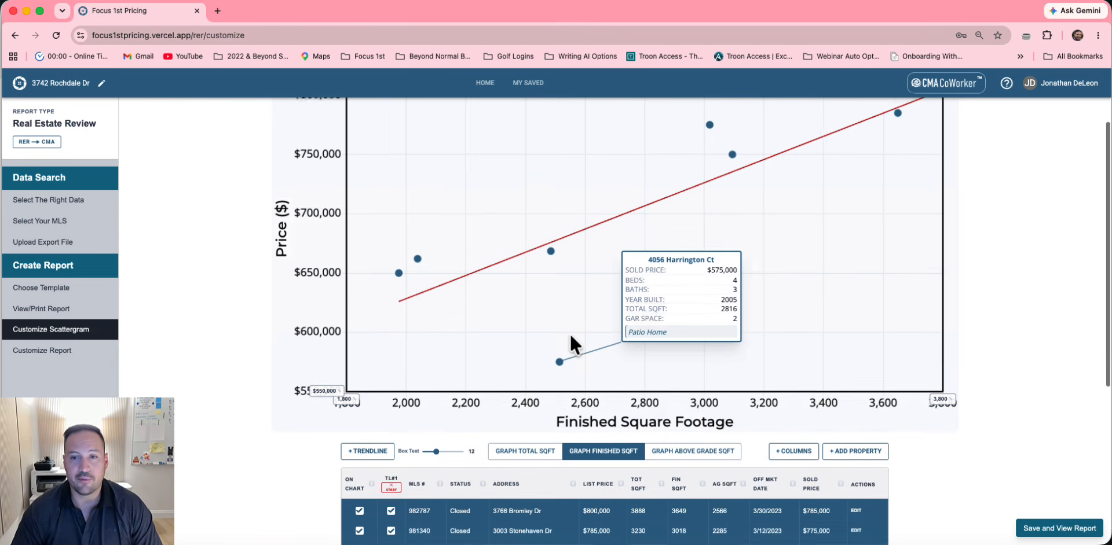
pyautogui.scroll(-4, 570, 340)
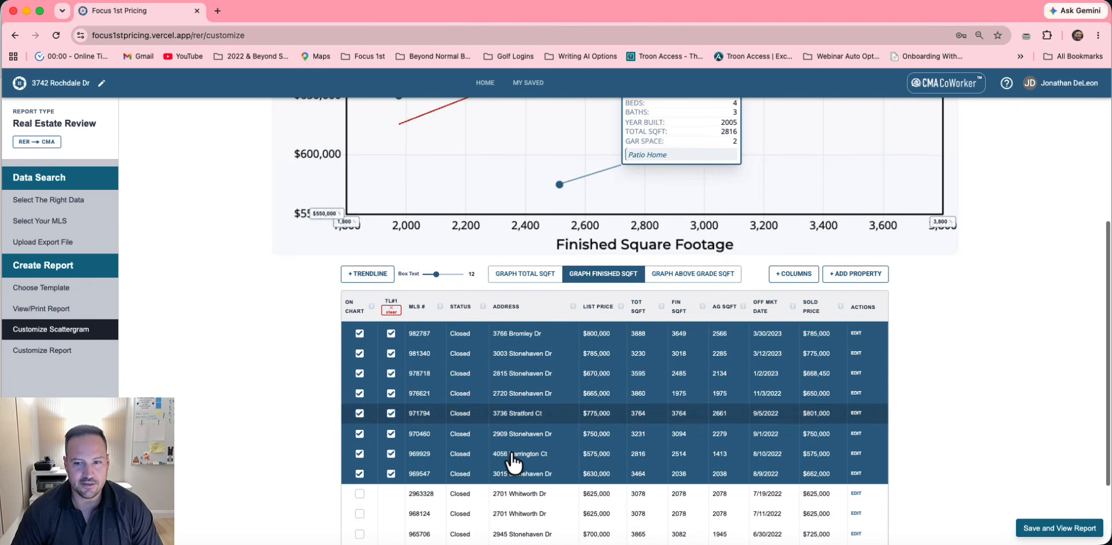
pyautogui.click(391, 455)
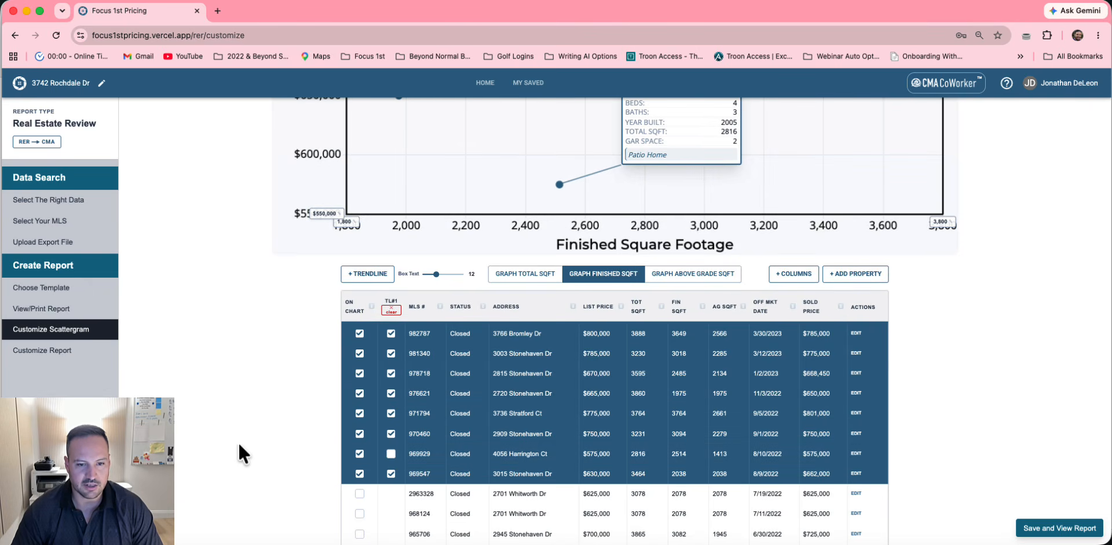
pyautogui.scroll(6, 297, 346)
pyautogui.scroll(2, 297, 346)
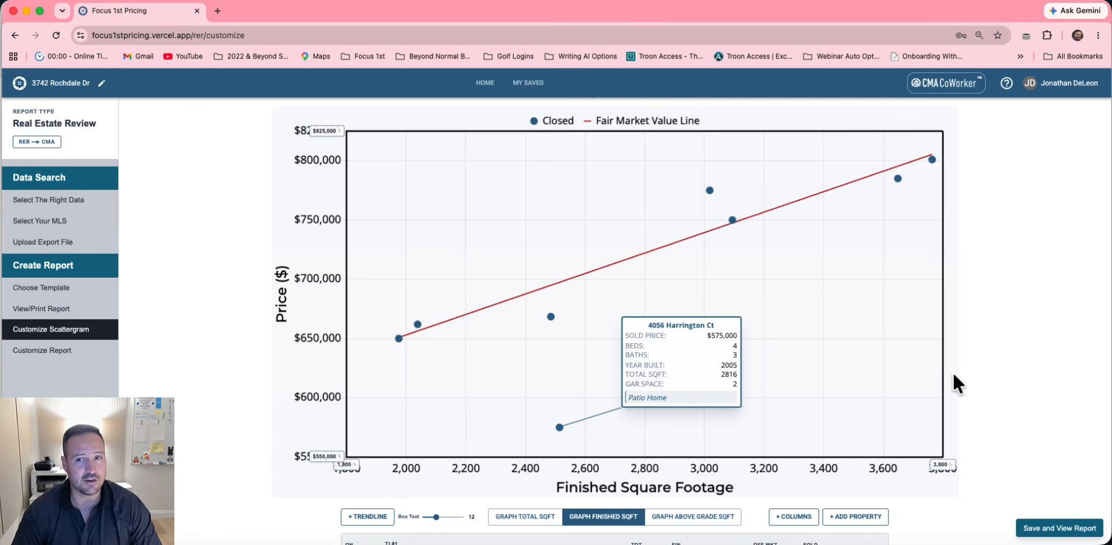
# Save the finished-square-footage scattergram and open the printable report
pyautogui.click(1054, 529)
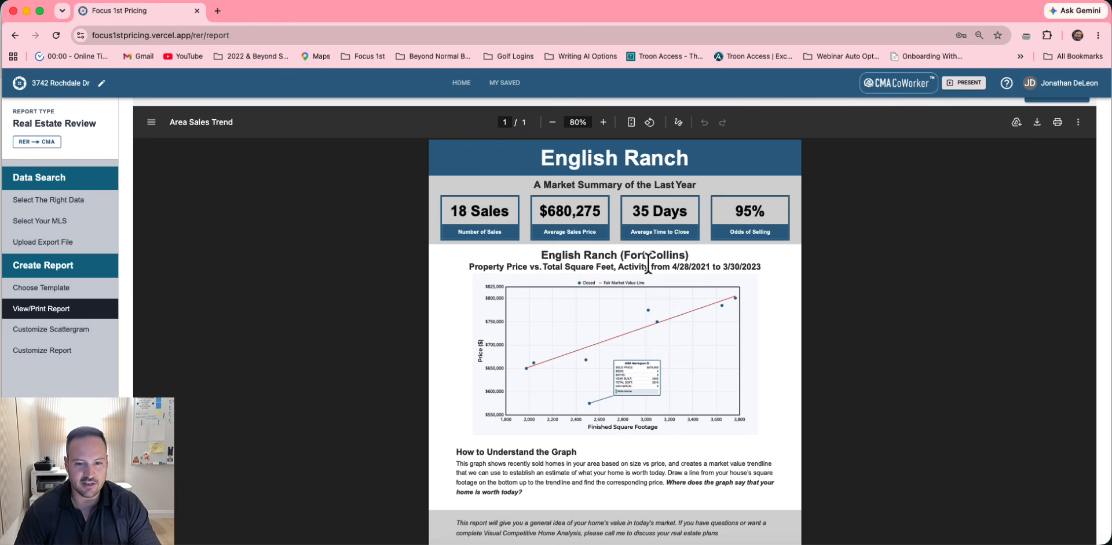
# Switch the report branding to Custom Graphics, then return to Choose Your Report Template
pyautogui.click(32, 351)
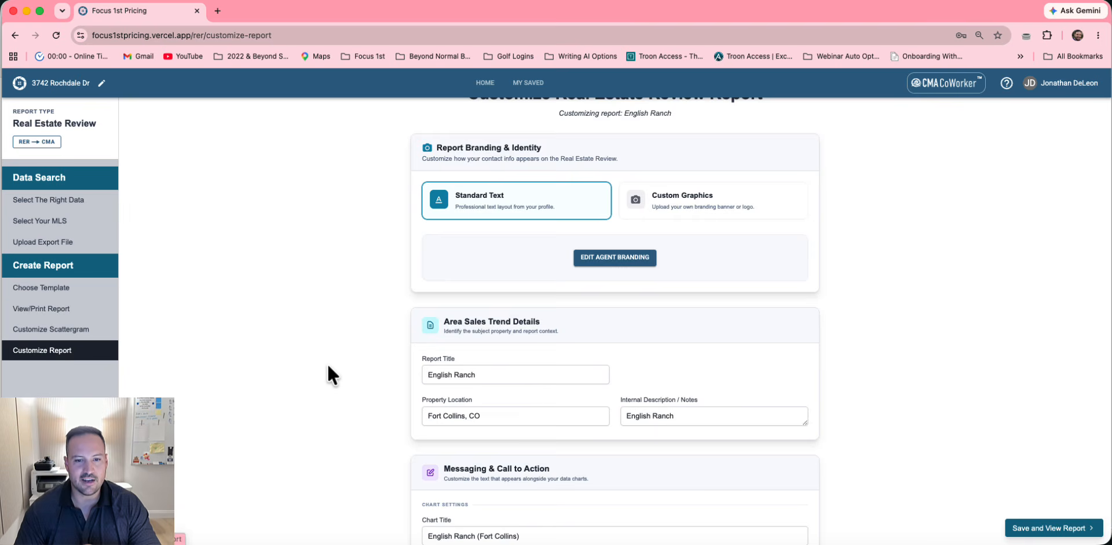
pyautogui.scroll(-5, 327, 366)
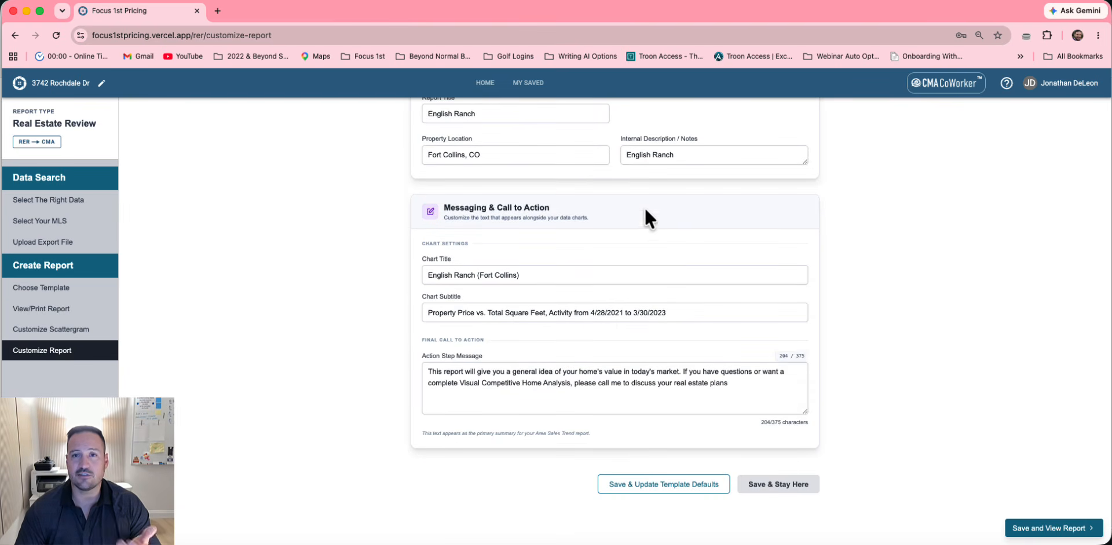
pyautogui.scroll(5, 599, 241)
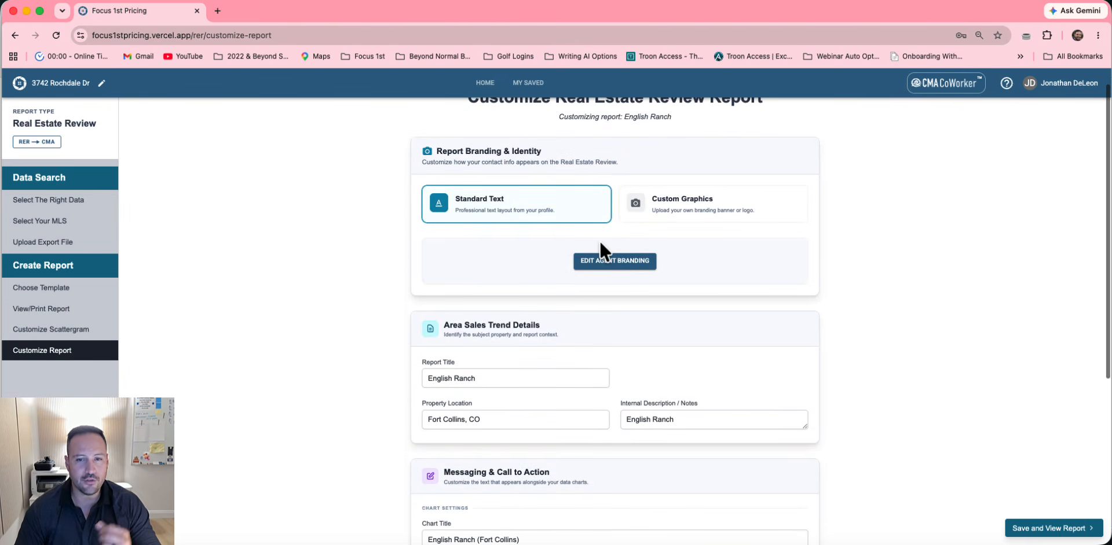
pyautogui.click(678, 219)
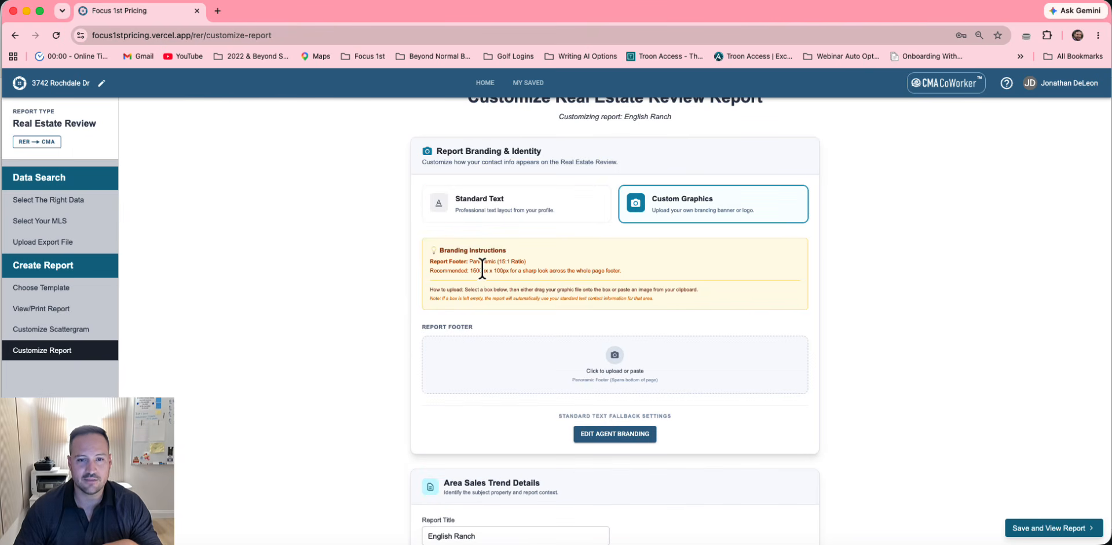
pyautogui.scroll(1, 527, 270)
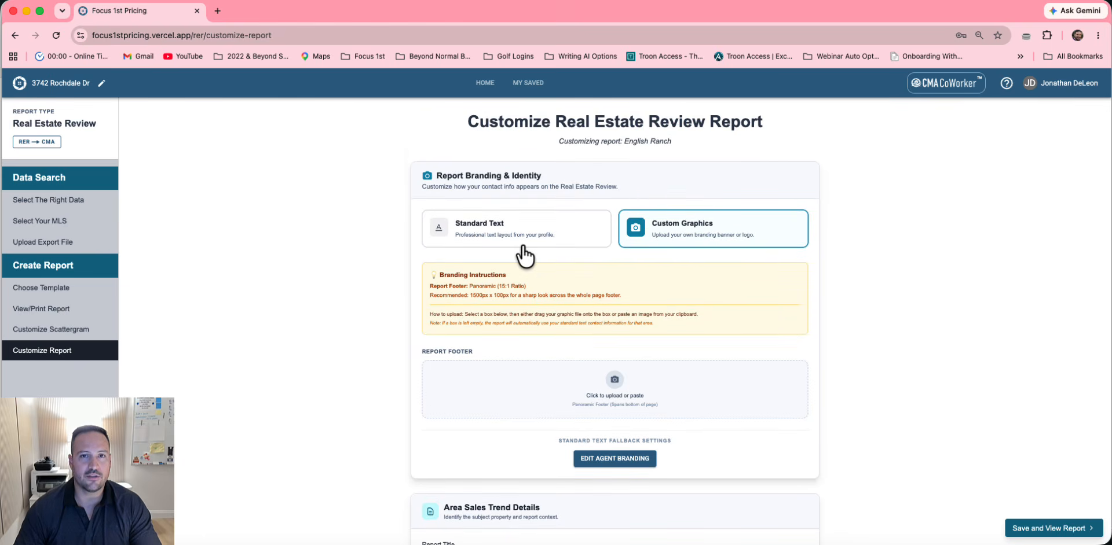
pyautogui.click(58, 295)
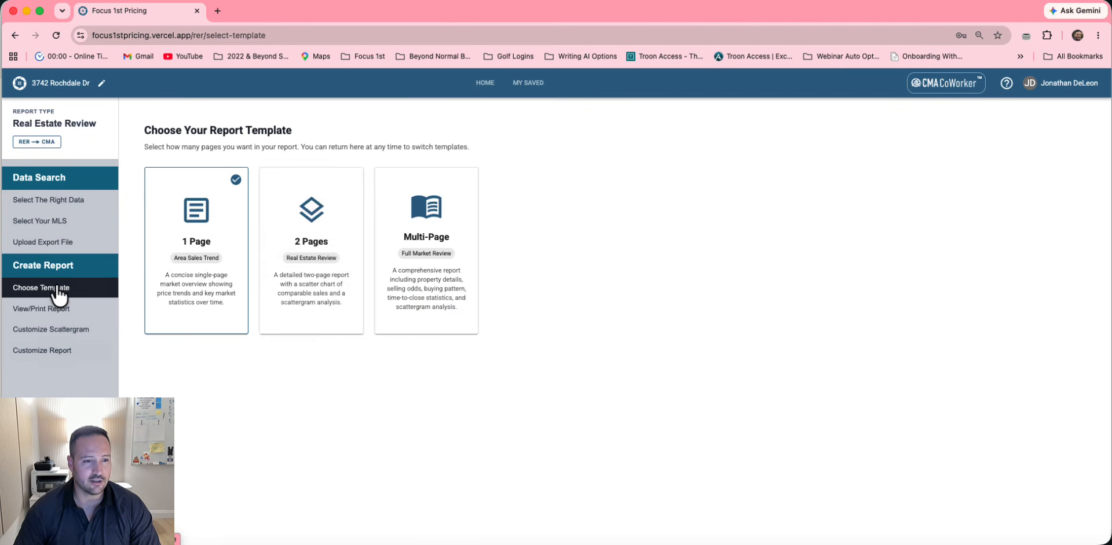
# Generate the 2 Pages report and scroll down to its 'I Look Forward To Serving You!' section
pyautogui.click(311, 212)
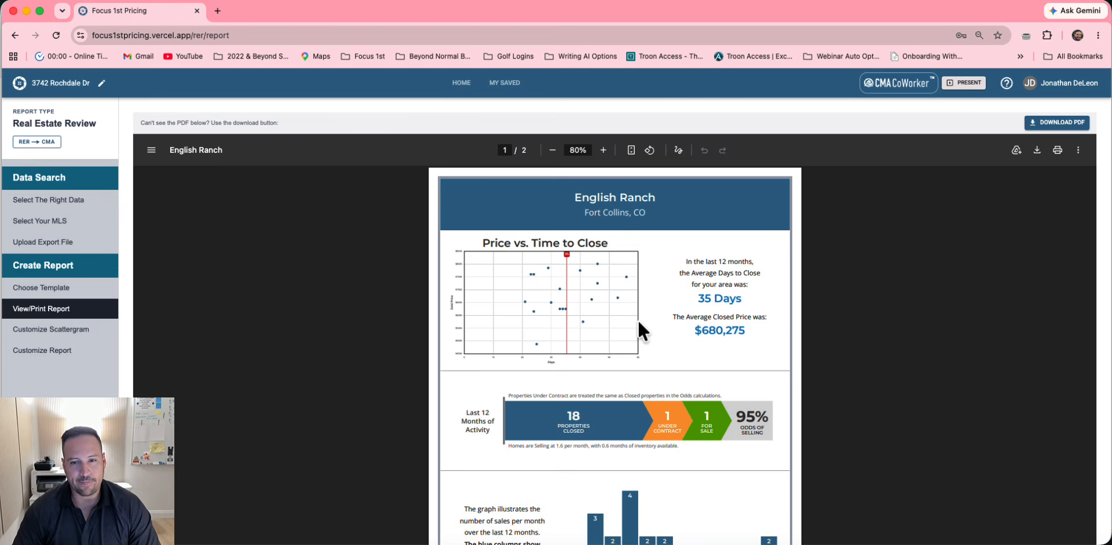
pyautogui.scroll(-2, 637, 319)
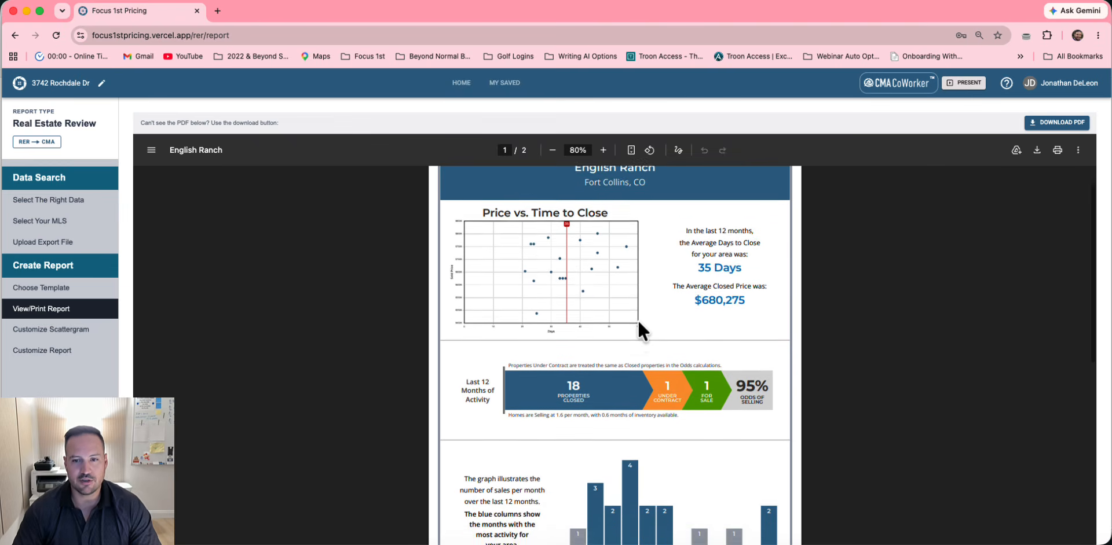
pyautogui.scroll(-15, 637, 319)
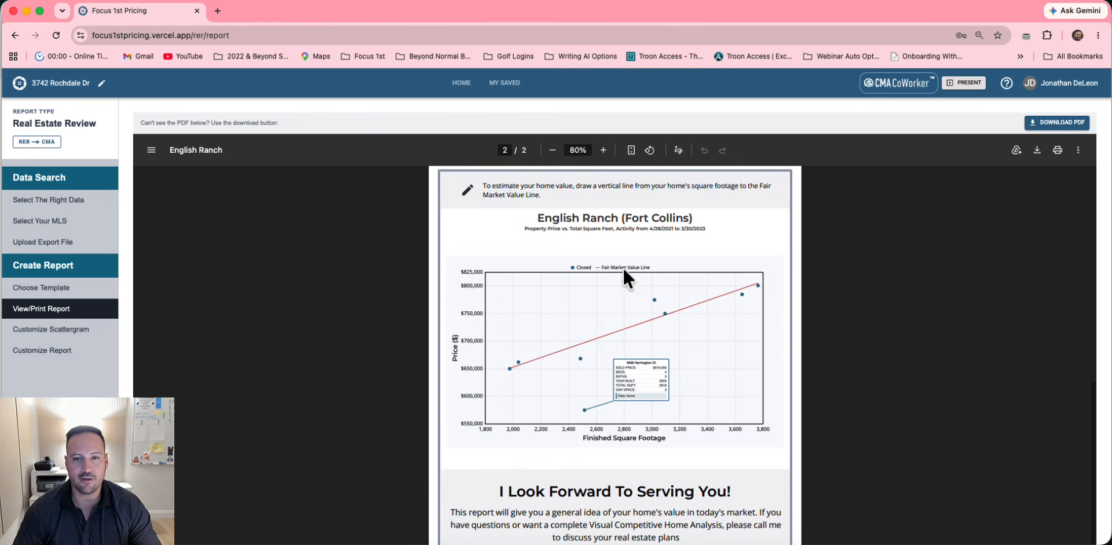
pyautogui.scroll(-2, 708, 377)
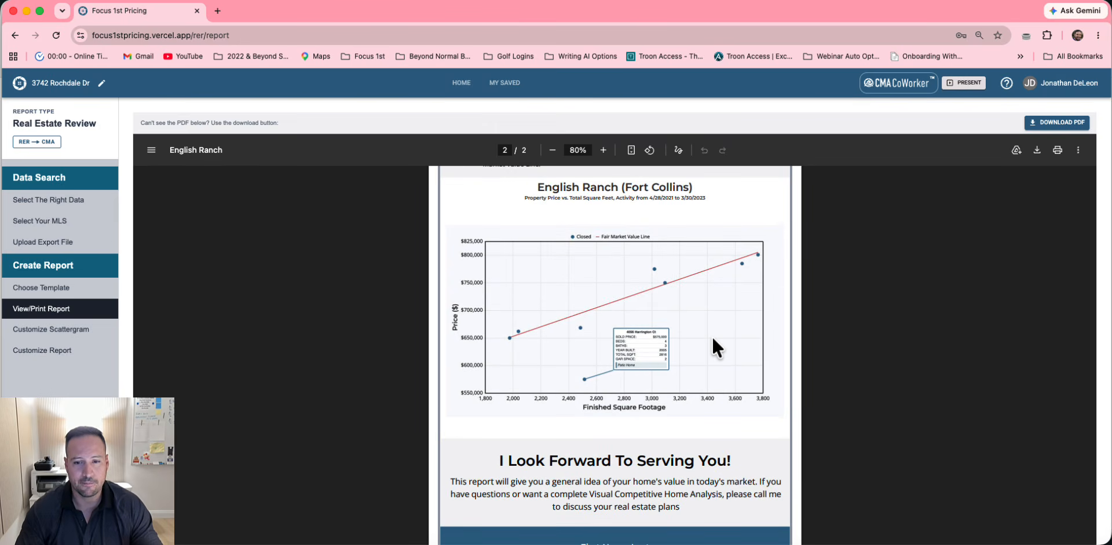
pyautogui.scroll(-5, 712, 338)
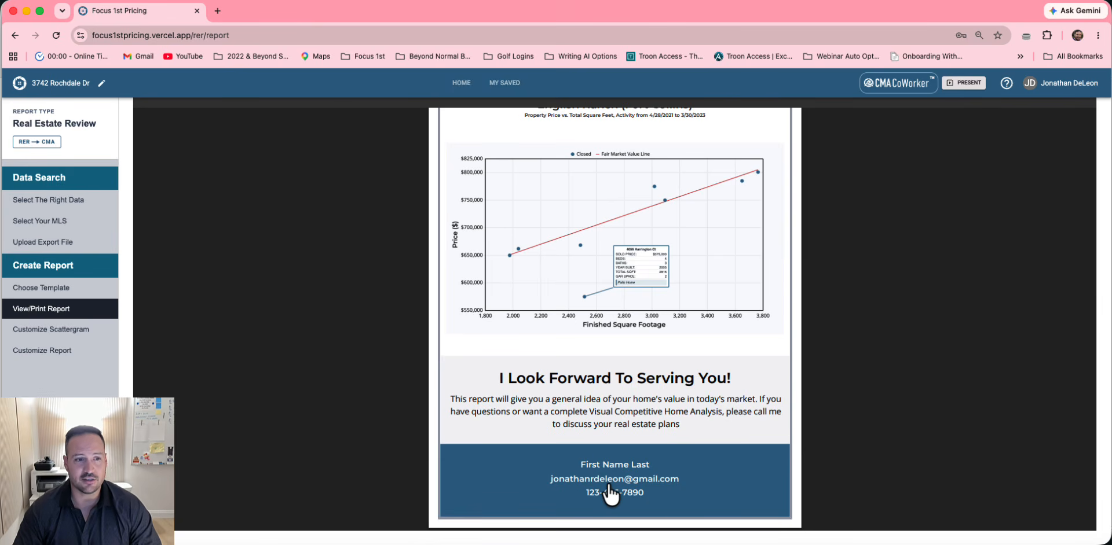
# Choose Custom Graphics and upload '960 x 200.png' from Case Study Files as the Page 2 Branding Block
pyautogui.click(61, 354)
pyautogui.click(648, 241)
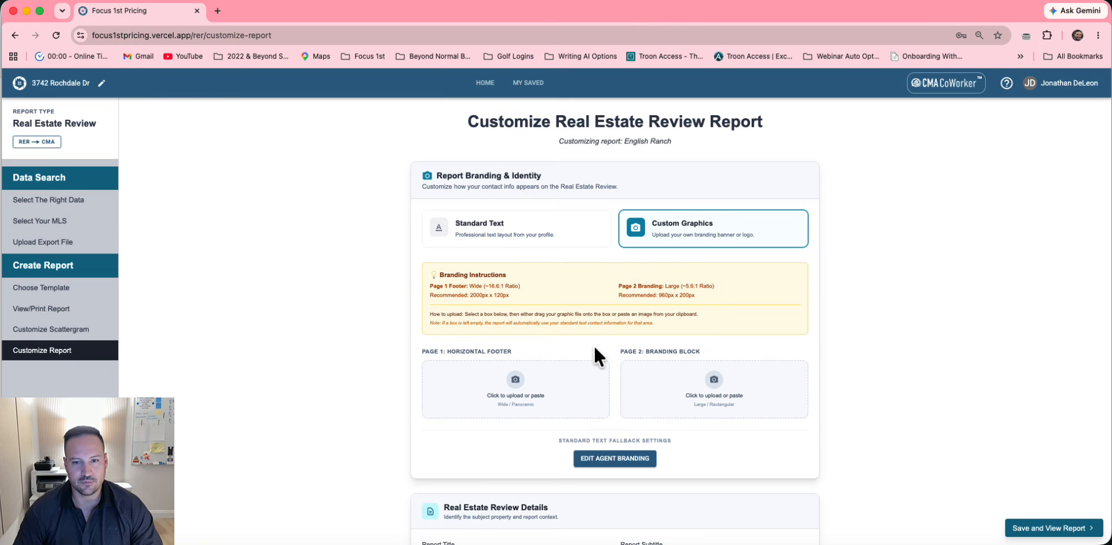
pyautogui.click(700, 387)
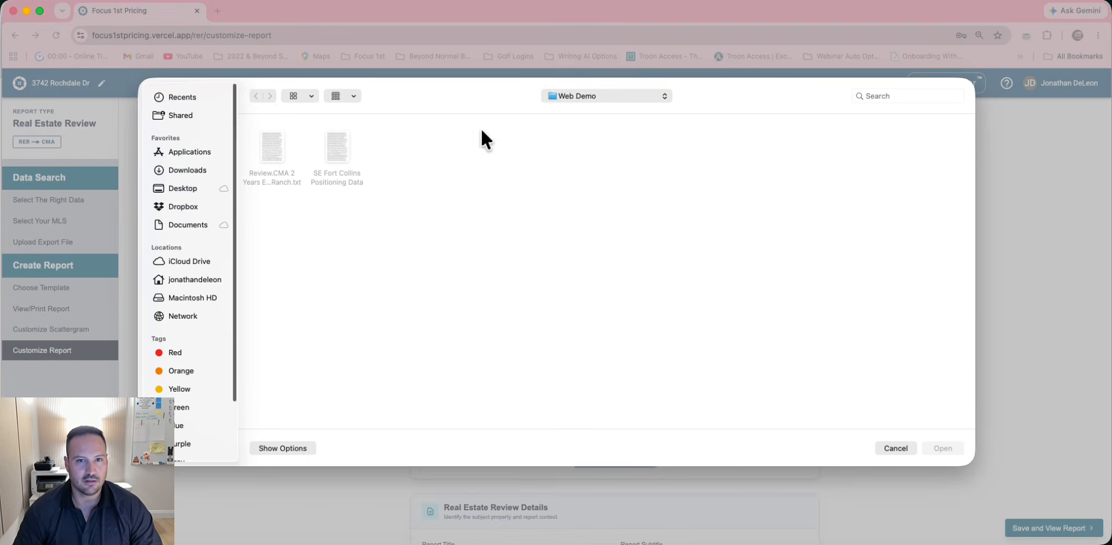
pyautogui.click(554, 99)
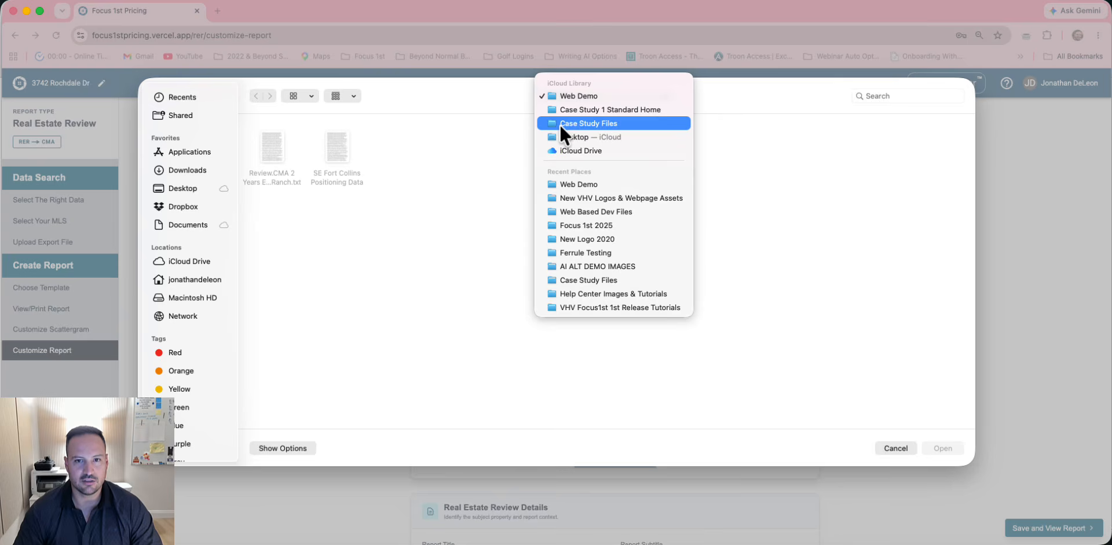
pyautogui.click(560, 124)
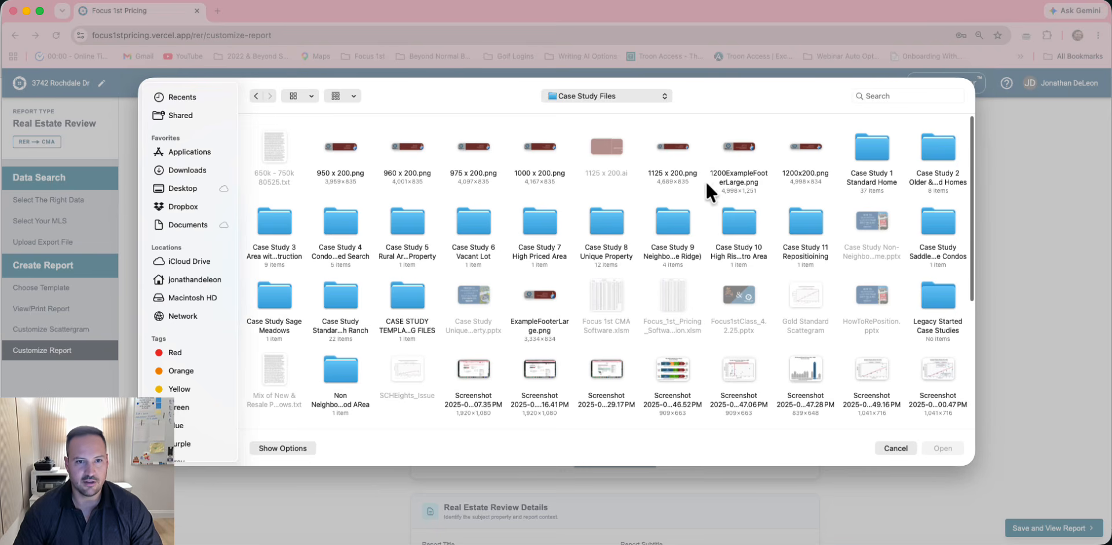
pyautogui.click(405, 146)
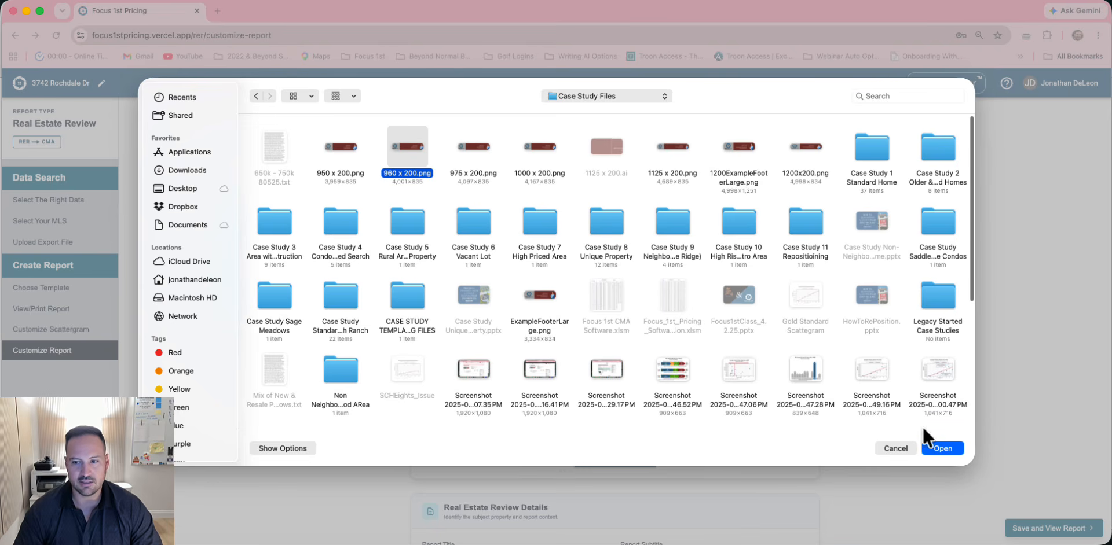
pyautogui.click(936, 446)
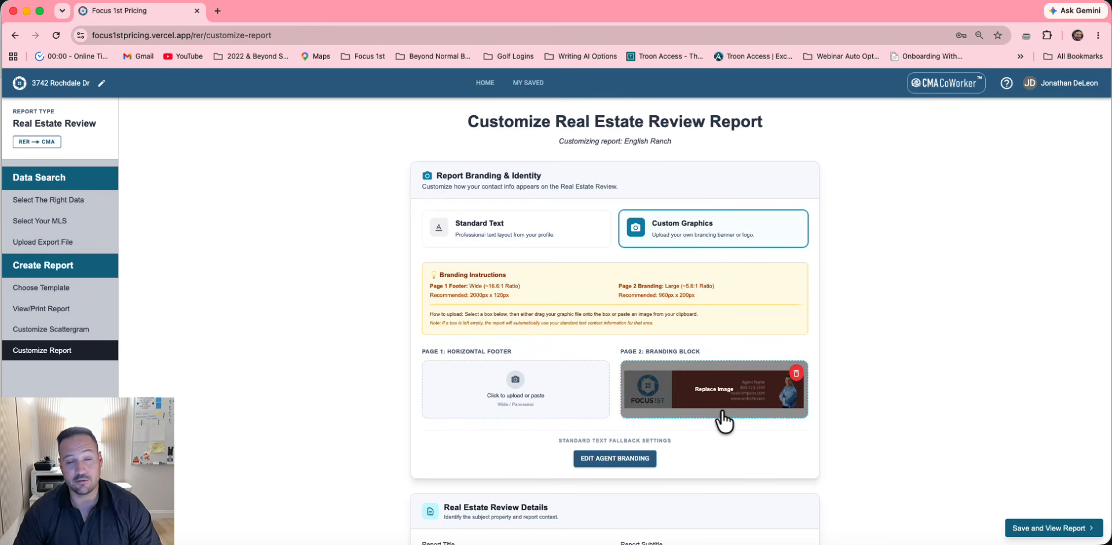
# Save the report customization and view the regenerated report
pyautogui.scroll(-3, 724, 421)
pyautogui.scroll(-1, 722, 412)
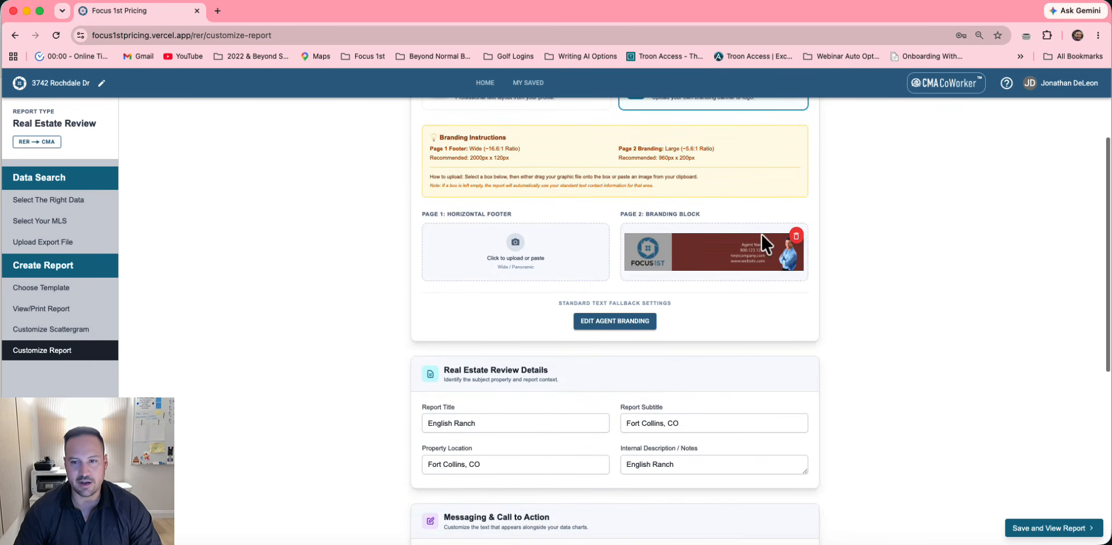
pyautogui.scroll(-2, 845, 298)
pyautogui.scroll(-10, 845, 299)
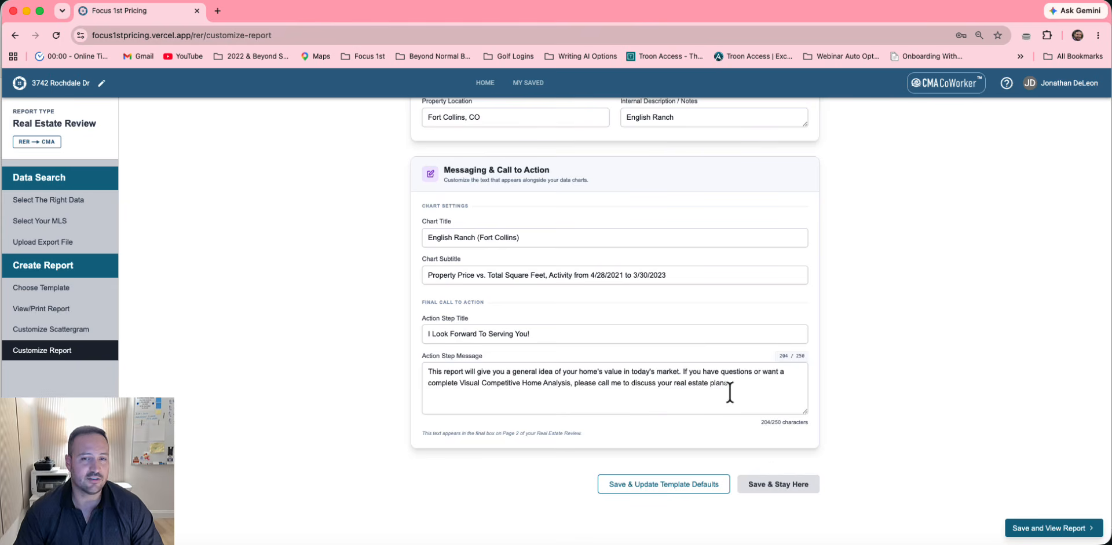
pyautogui.click(1051, 527)
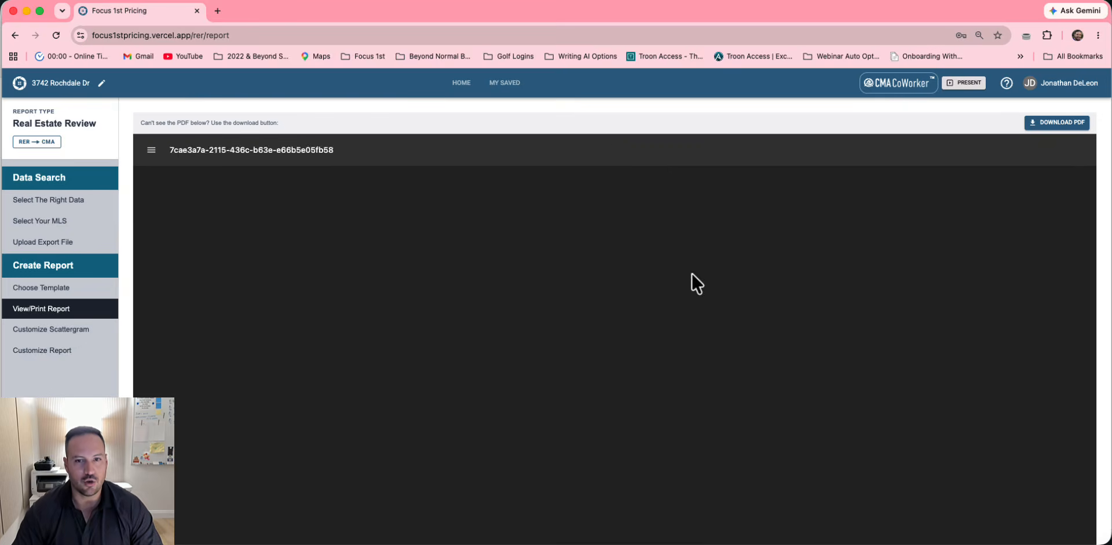
# Scroll through the two-page English Ranch report to check the new branding banner on page 2
pyautogui.scroll(-3, 691, 272)
pyautogui.scroll(-10, 691, 273)
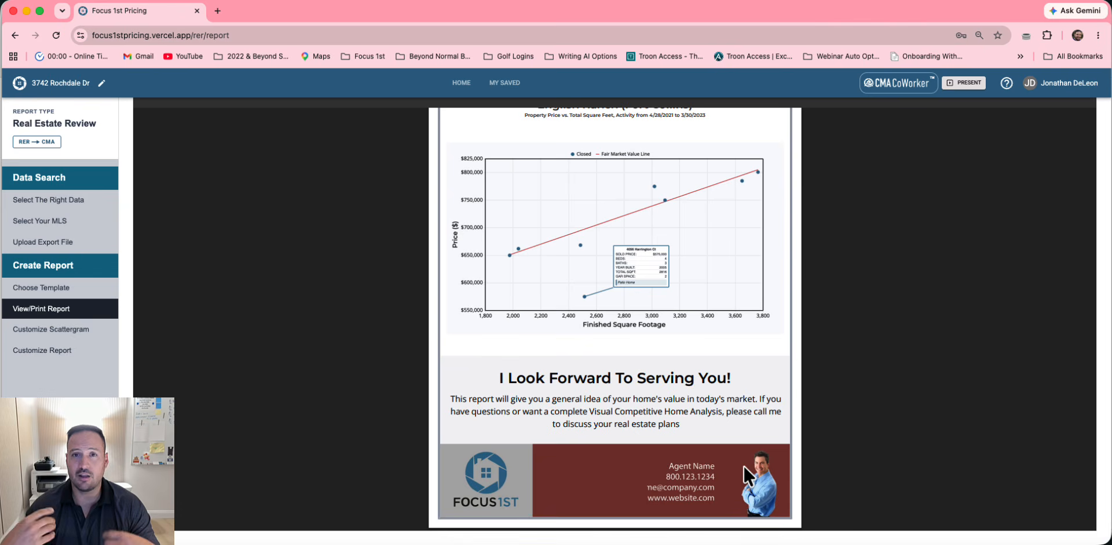
pyautogui.scroll(3, 739, 420)
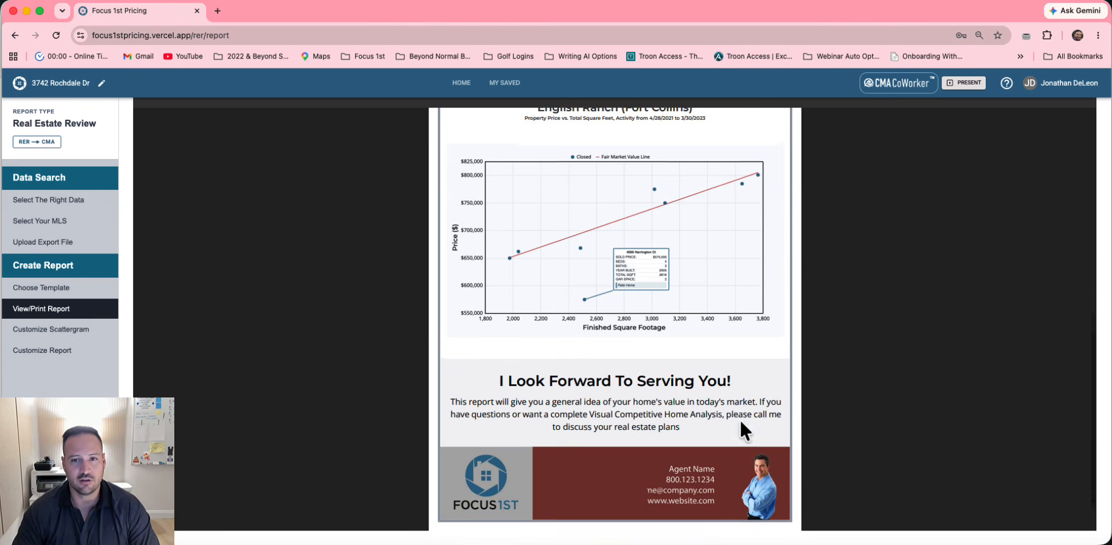
pyautogui.scroll(5, 739, 419)
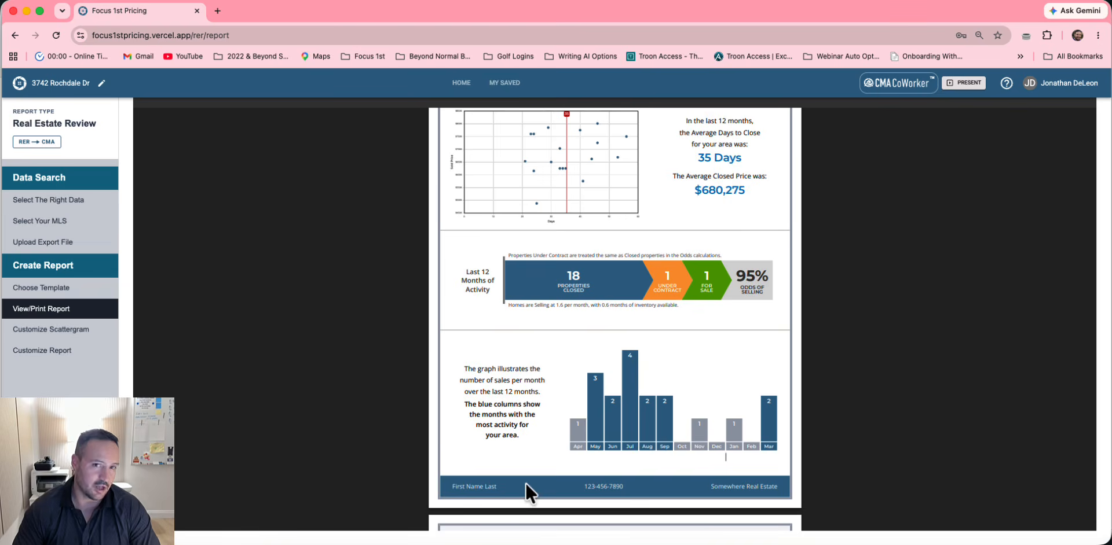
pyautogui.scroll(2, 526, 484)
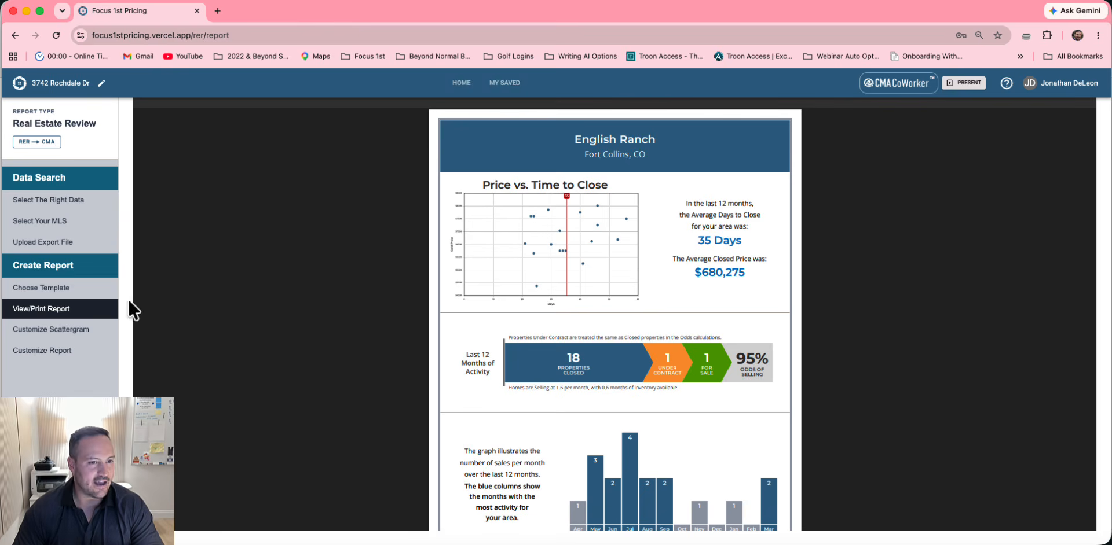
# Switch to the Multi-Page template and scroll through the five-page Full Market Review
pyautogui.click(87, 289)
pyautogui.click(397, 204)
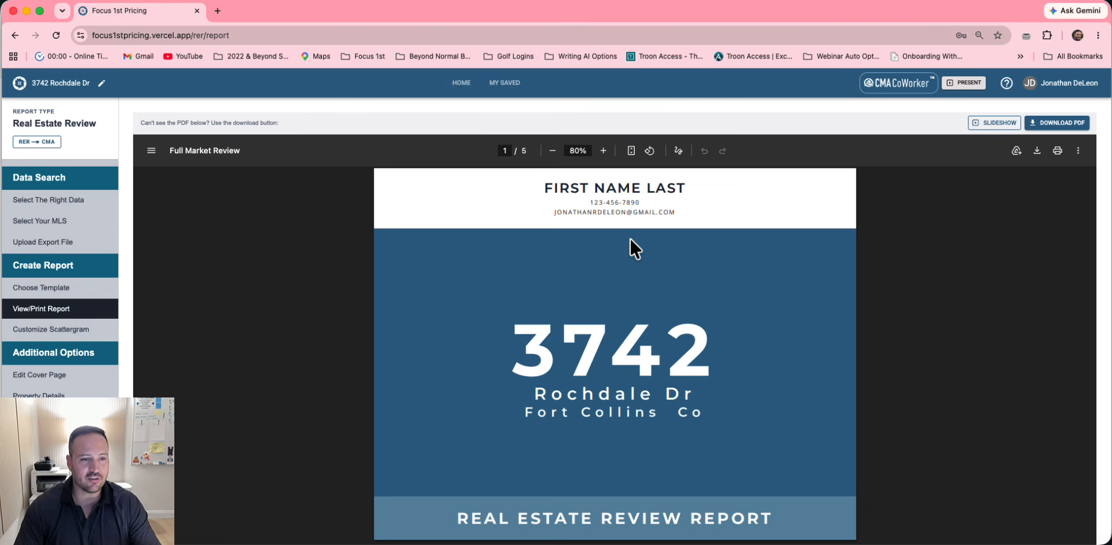
pyautogui.scroll(-2, 634, 314)
pyautogui.scroll(-5, 636, 319)
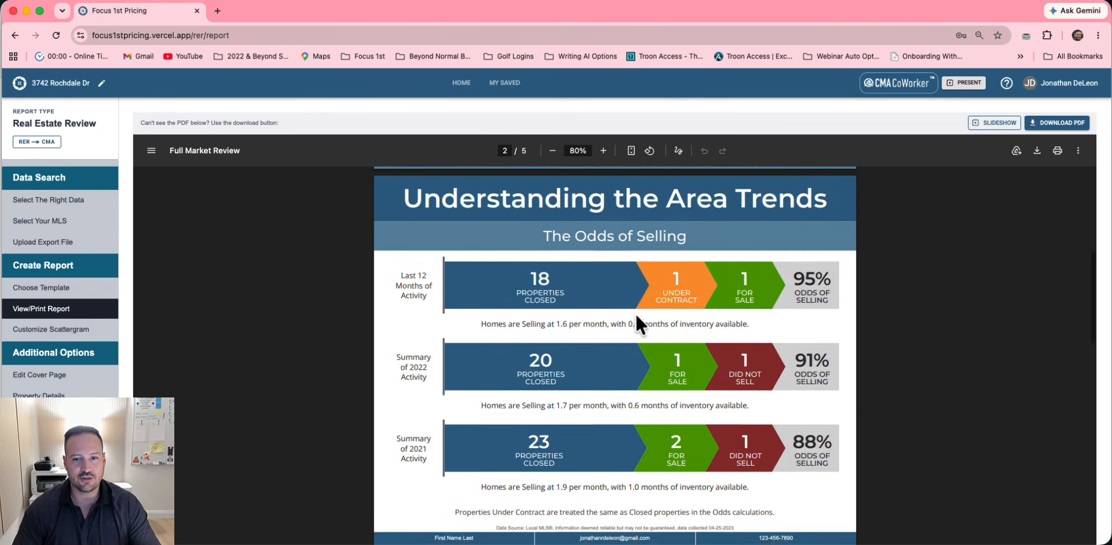
pyautogui.scroll(-10, 630, 343)
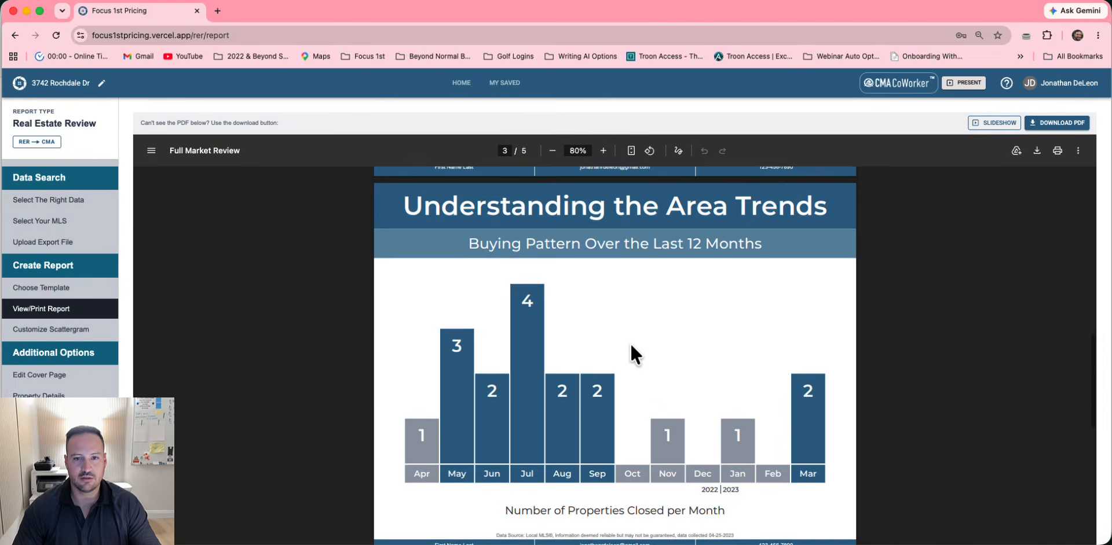
pyautogui.scroll(4, 529, 405)
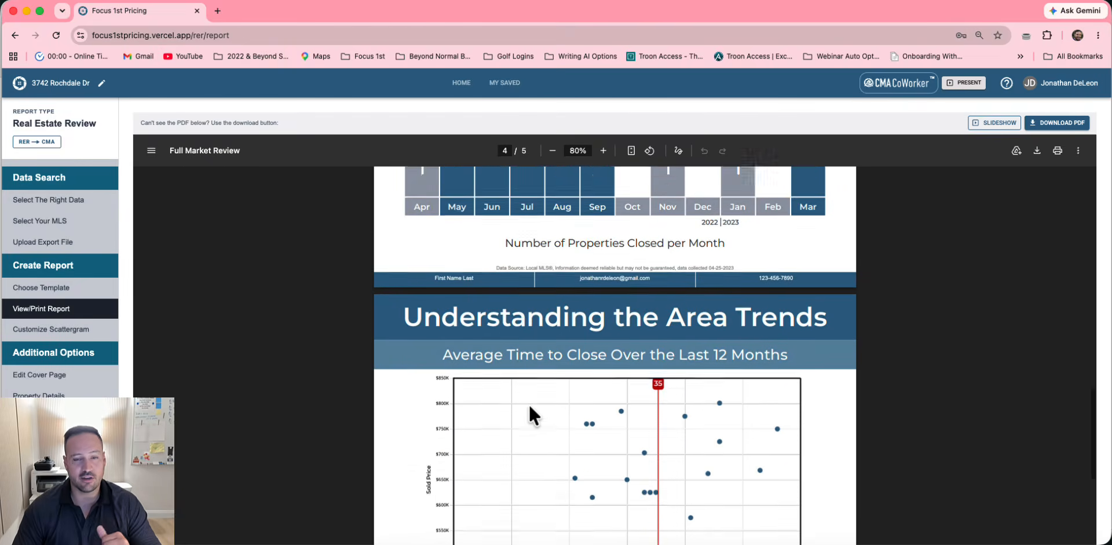
pyautogui.scroll(-6, 529, 405)
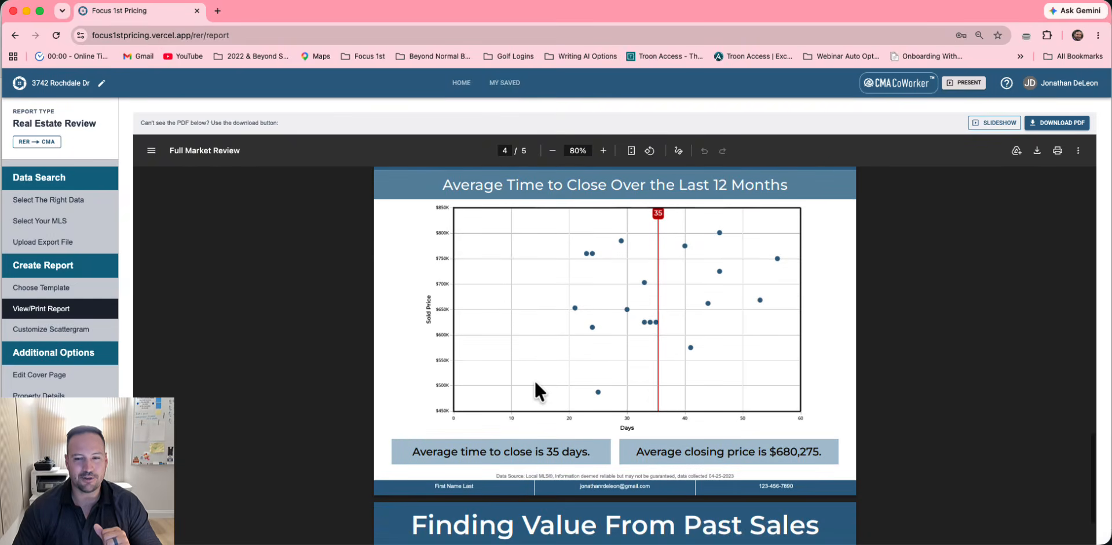
pyautogui.scroll(-6, 533, 383)
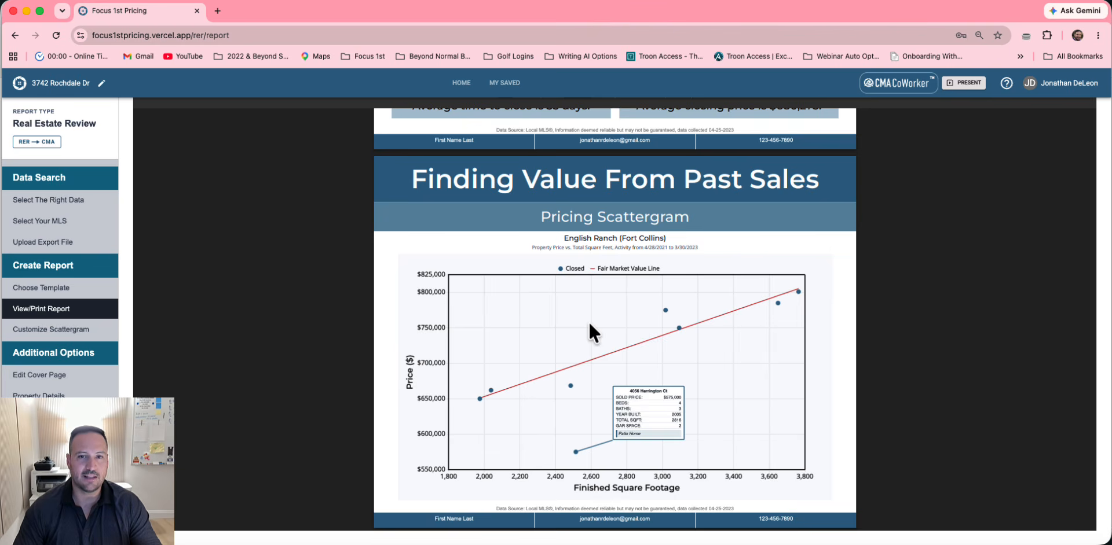
pyautogui.scroll(20, 589, 321)
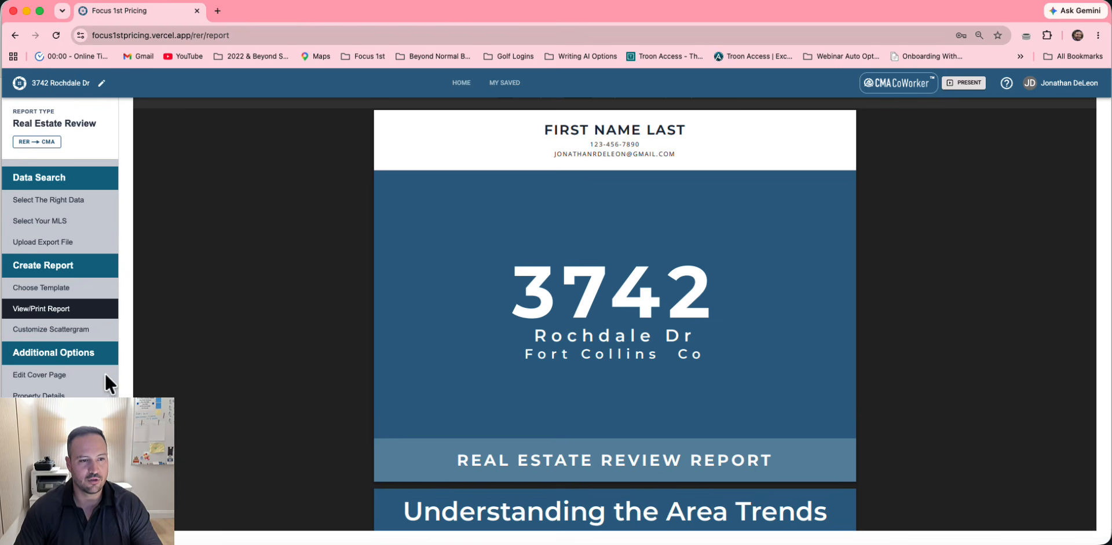
# In the cover page's FHFA Appreciation Chart, pick state Colorado and MSA Fort Collins-Loveland, CO
pyautogui.click(58, 376)
pyautogui.scroll(-1, 540, 287)
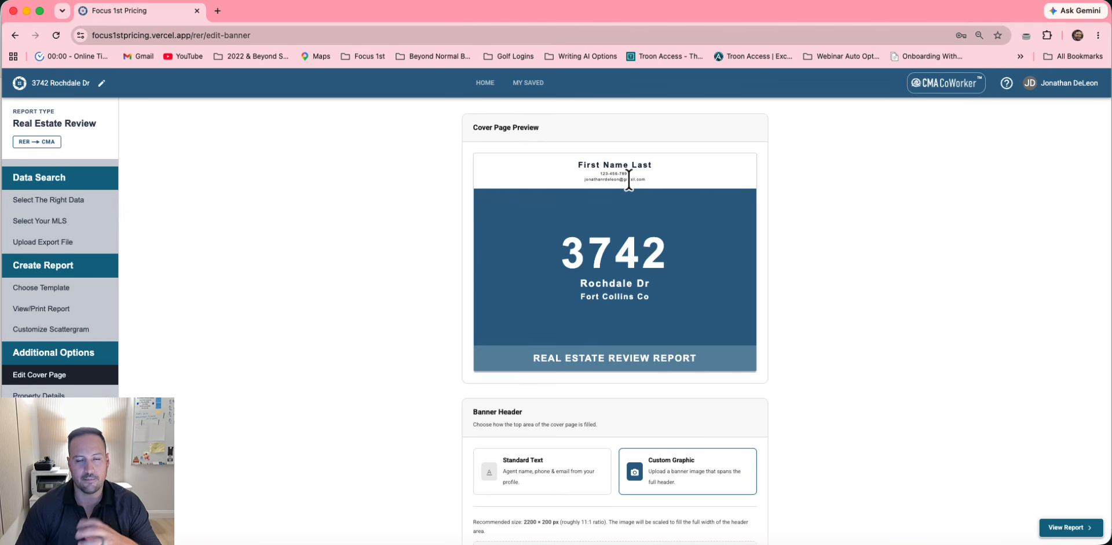
pyautogui.scroll(-5, 628, 182)
pyautogui.scroll(7, 678, 347)
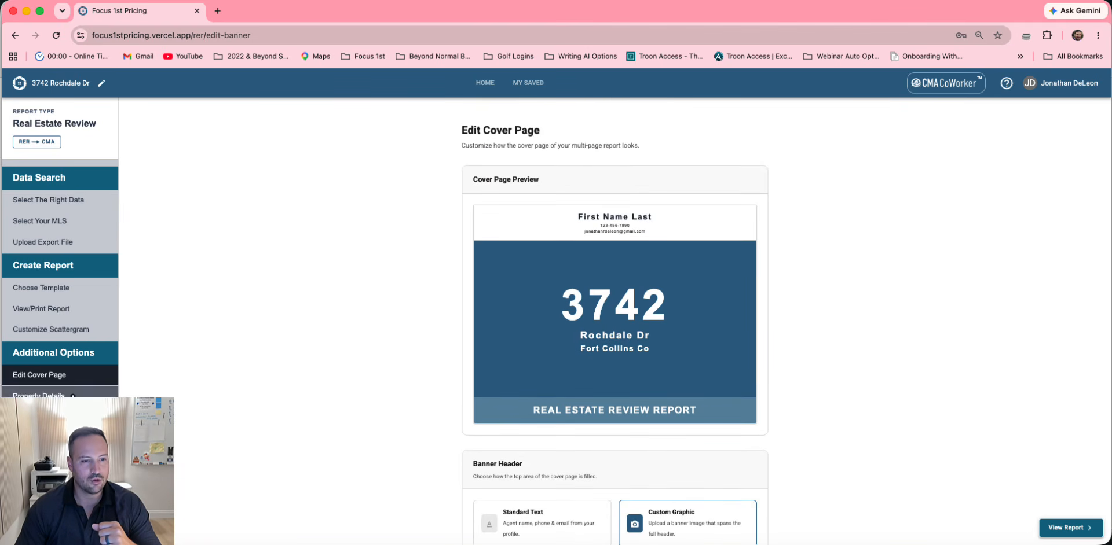
pyautogui.click(57, 419)
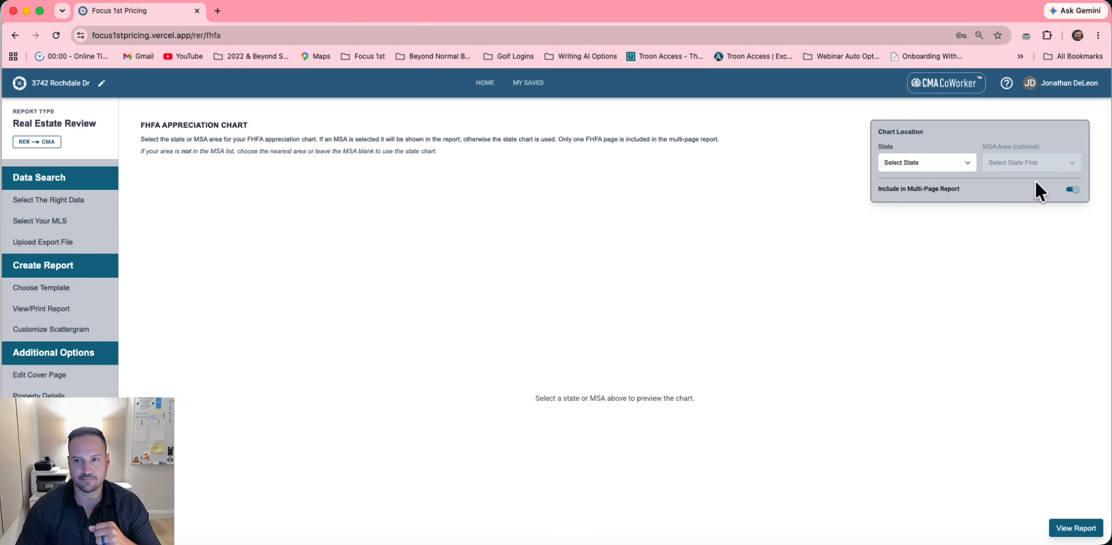
pyautogui.click(946, 163)
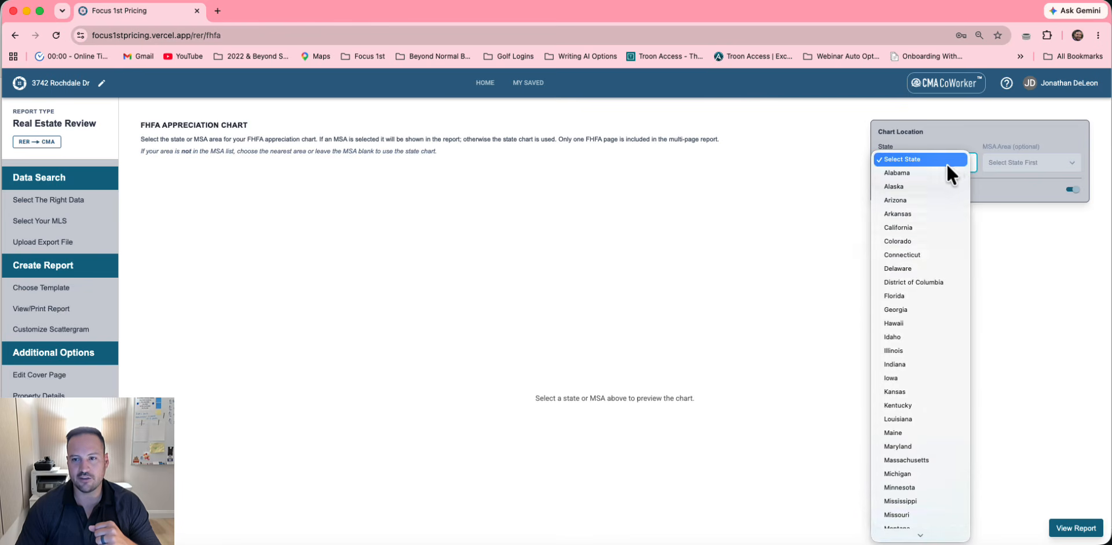
pyautogui.click(895, 240)
pyautogui.click(1023, 160)
pyautogui.click(1015, 215)
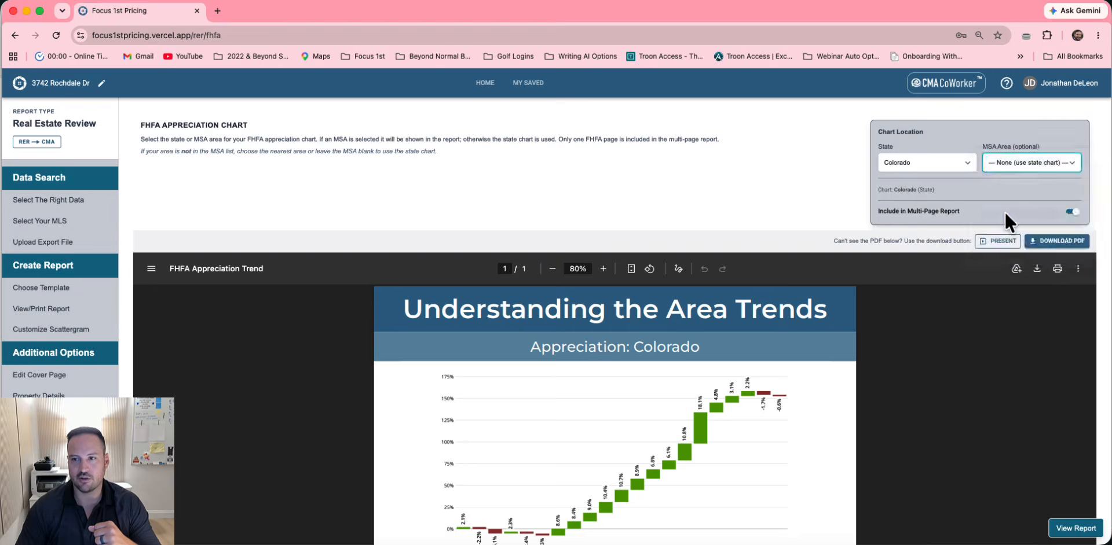
pyautogui.scroll(-2, 755, 200)
pyautogui.scroll(-2, 602, 404)
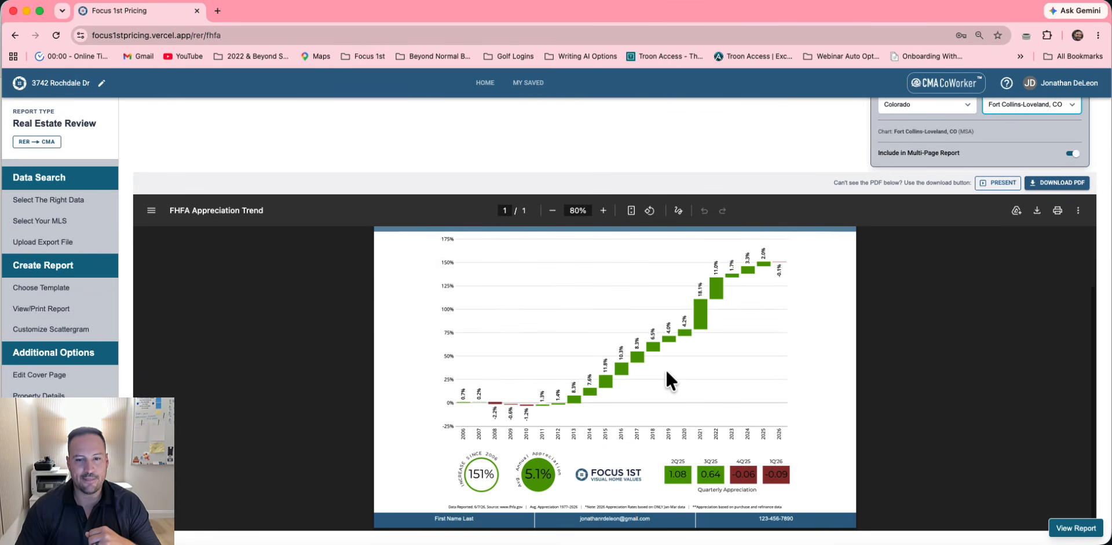
pyautogui.click(38, 395)
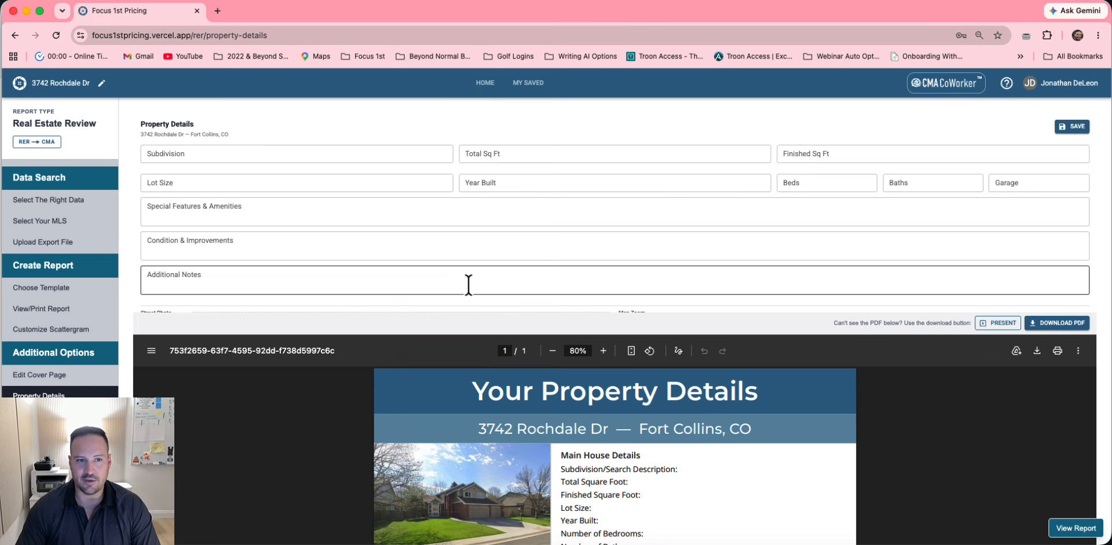
pyautogui.scroll(-1, 469, 284)
pyautogui.scroll(-2, 464, 349)
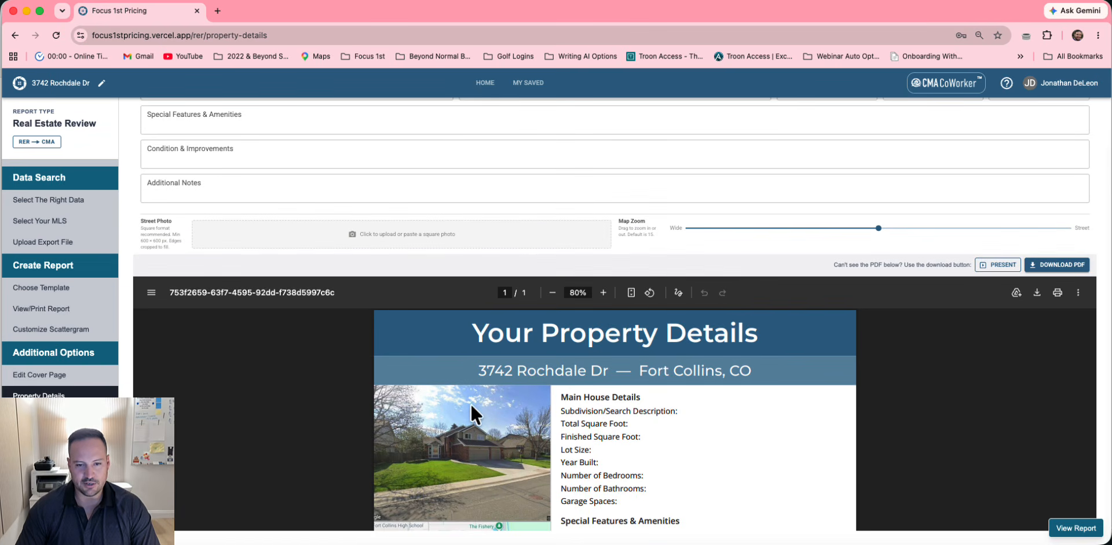
pyautogui.scroll(-2, 464, 432)
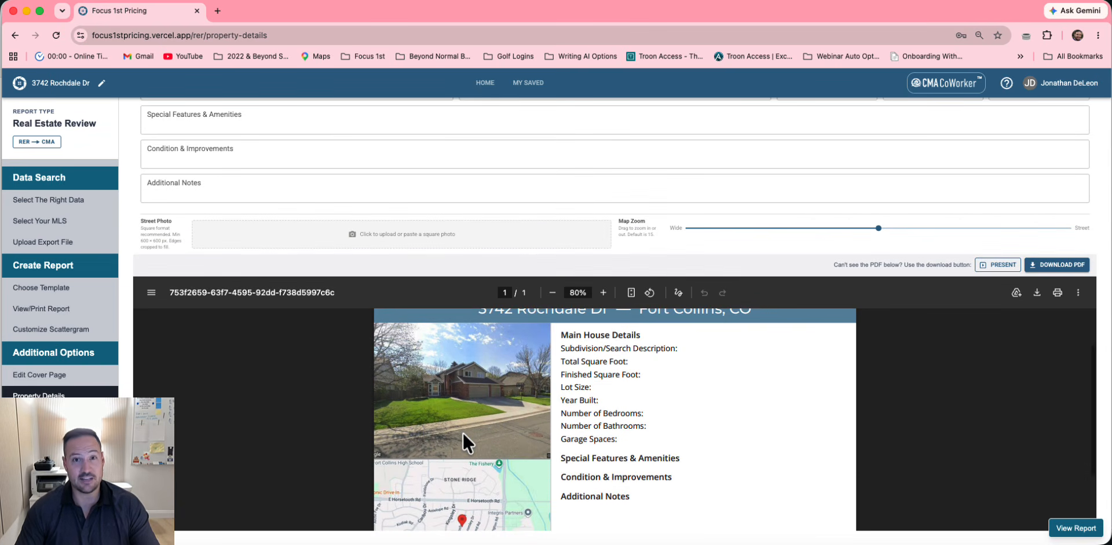
pyautogui.scroll(-3, 462, 432)
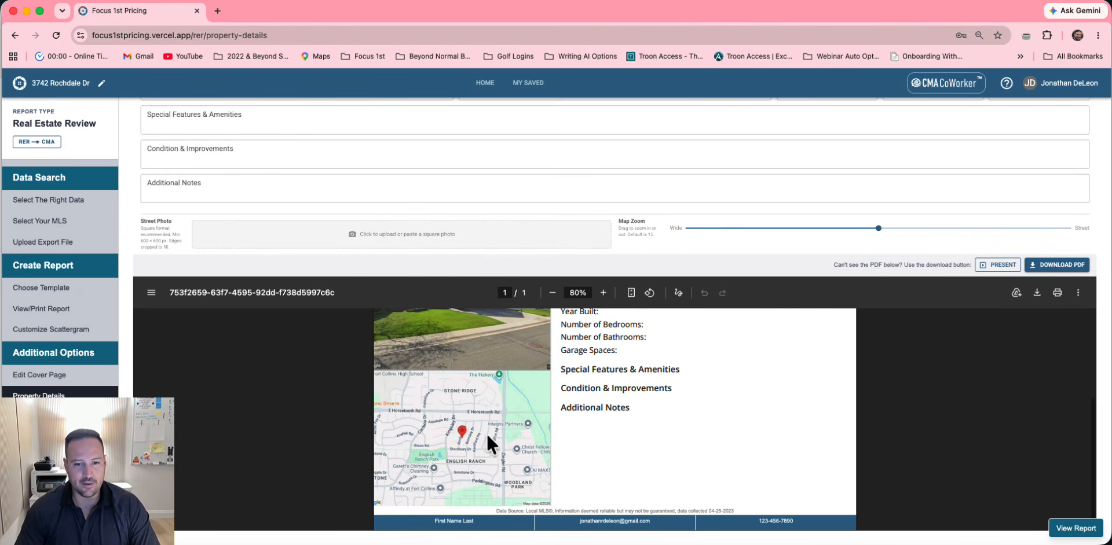
pyautogui.scroll(8, 456, 411)
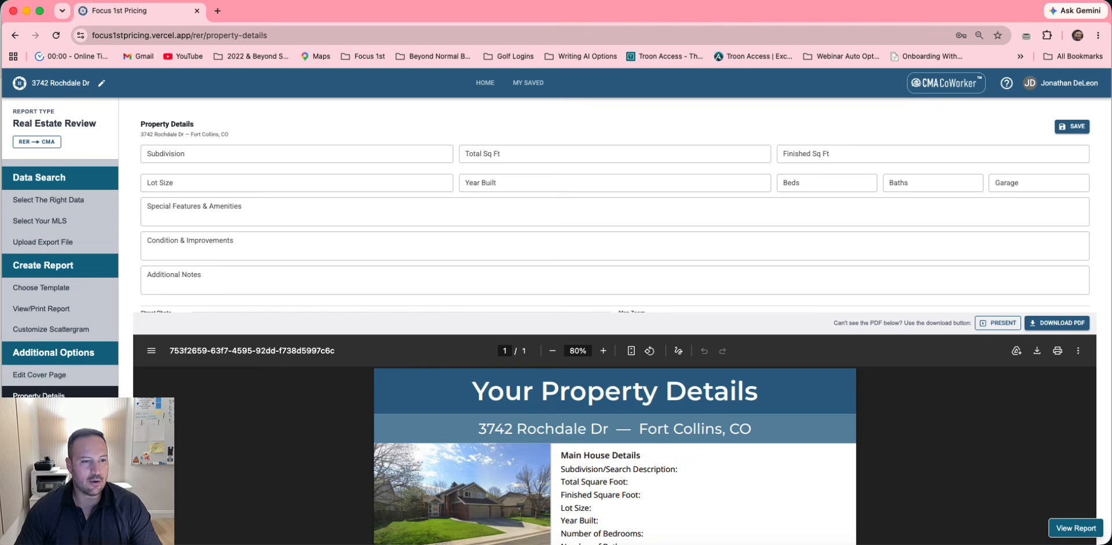
pyautogui.click(65, 417)
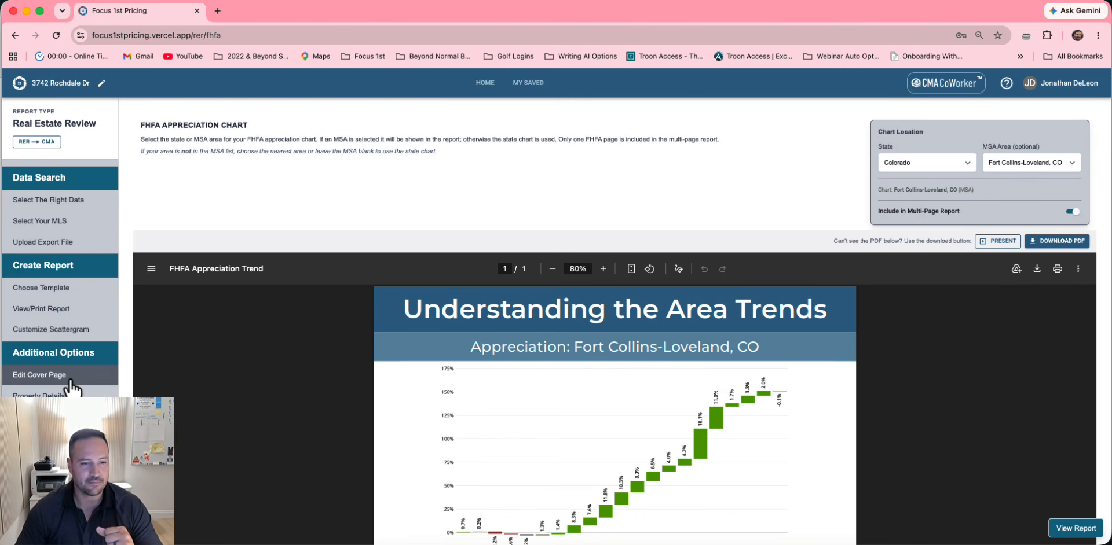
# Check all eight report pages, move FHFA Appreciation after Finding Value, and generate the report
pyautogui.click(58, 438)
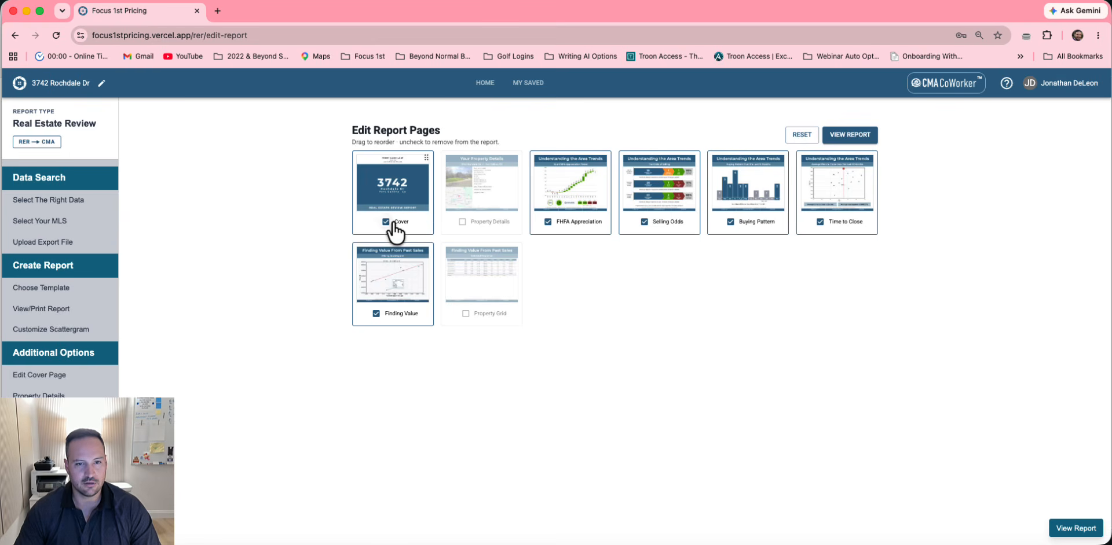
pyautogui.click(387, 222)
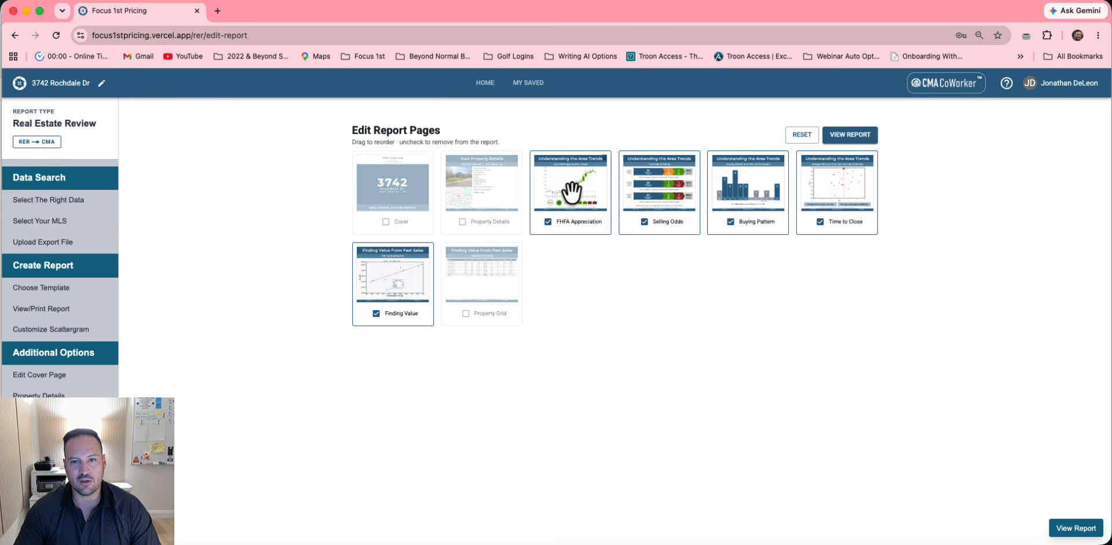
pyautogui.moveTo(573, 183); pyautogui.dragTo(423, 282)
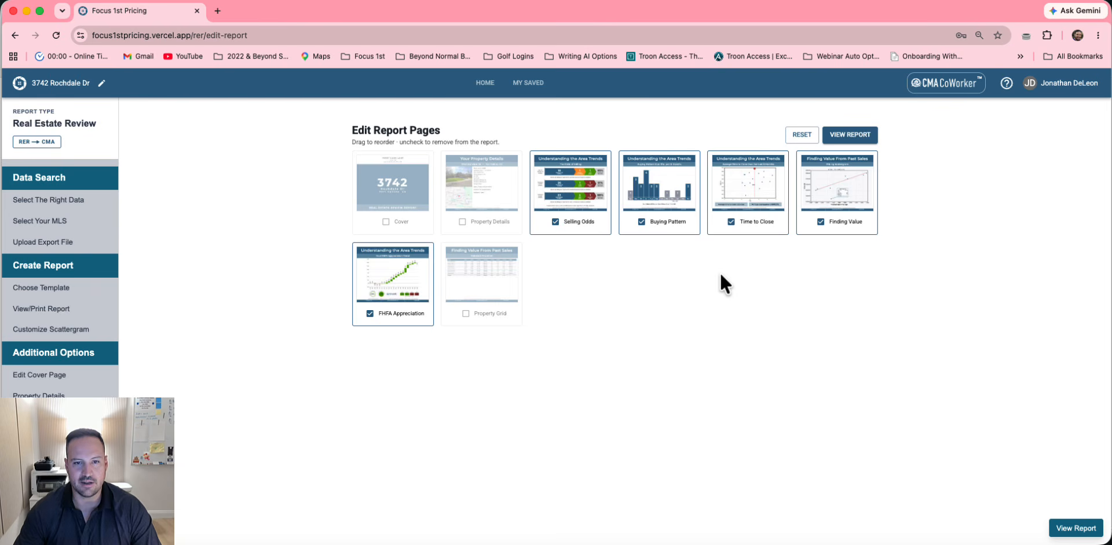
pyautogui.click(387, 223)
pyautogui.click(460, 292)
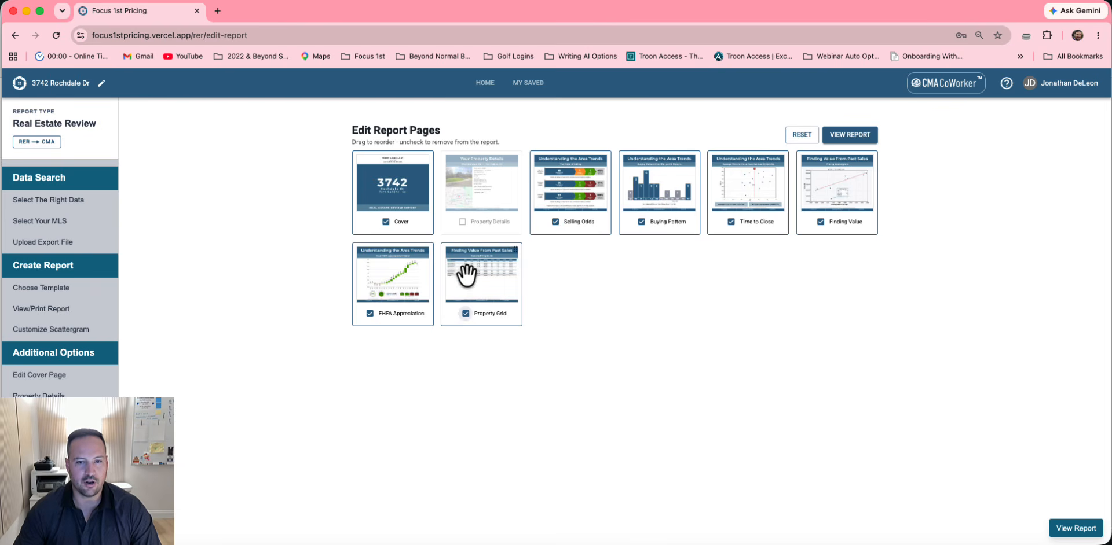
pyautogui.click(463, 228)
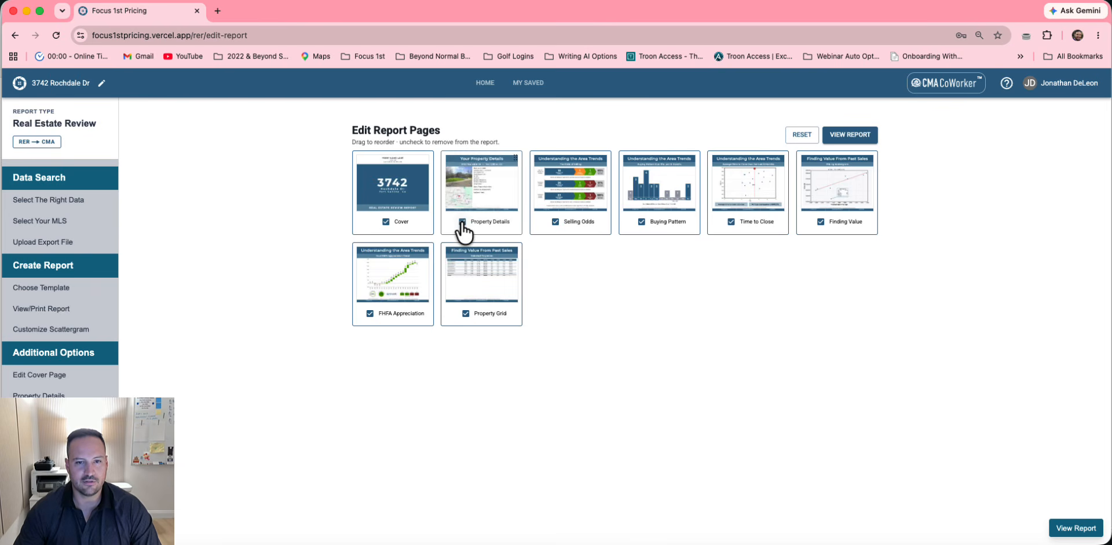
pyautogui.click(848, 147)
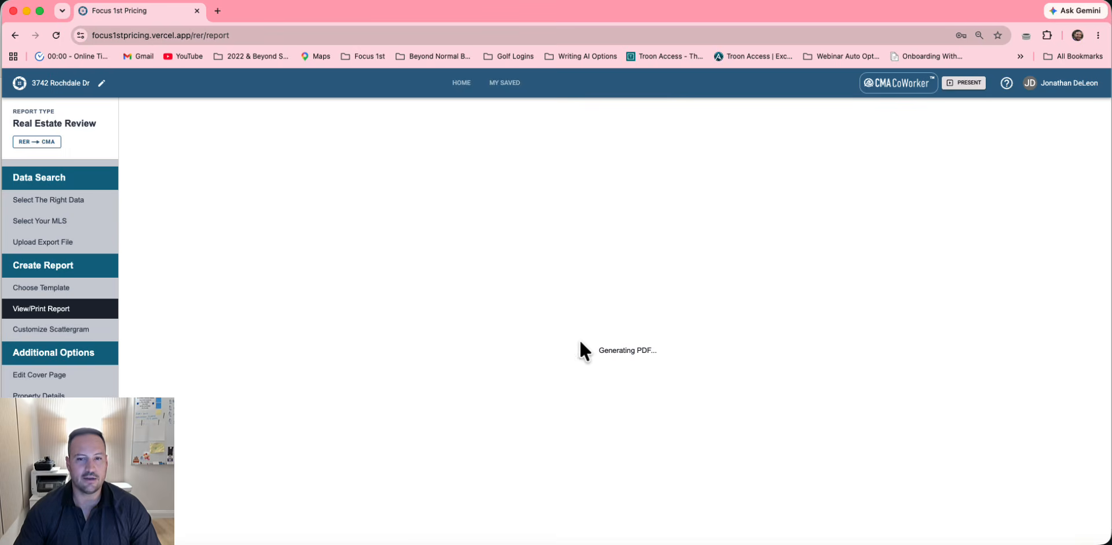
# Scroll through the generated Full Market Review pages and back to the cover, then launch the slideshow
pyautogui.scroll(-3, 581, 348)
pyautogui.scroll(-20, 581, 346)
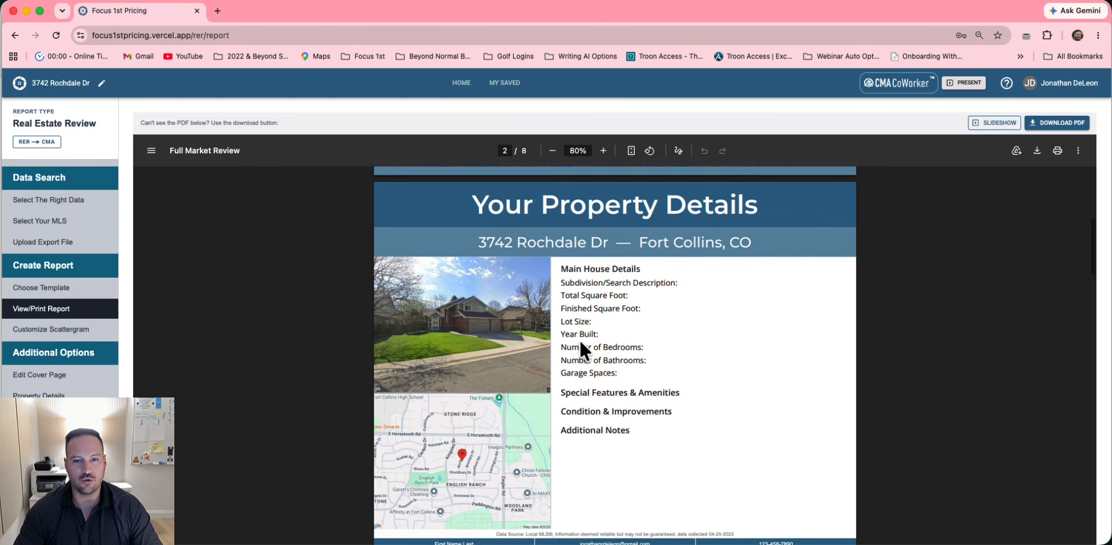
pyautogui.scroll(-20, 620, 393)
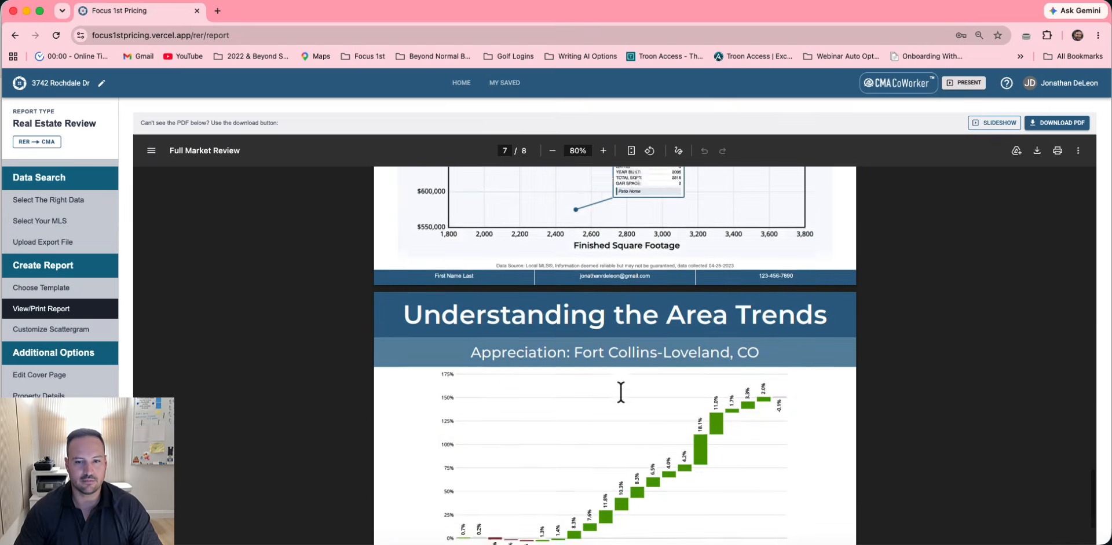
pyautogui.scroll(10, 620, 388)
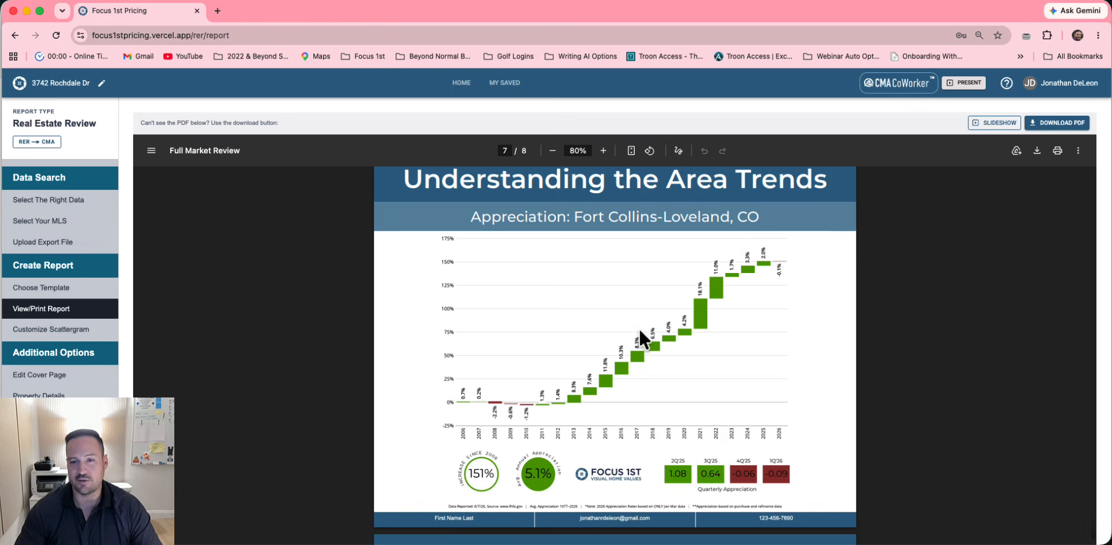
pyautogui.scroll(10, 638, 328)
pyautogui.scroll(20, 638, 328)
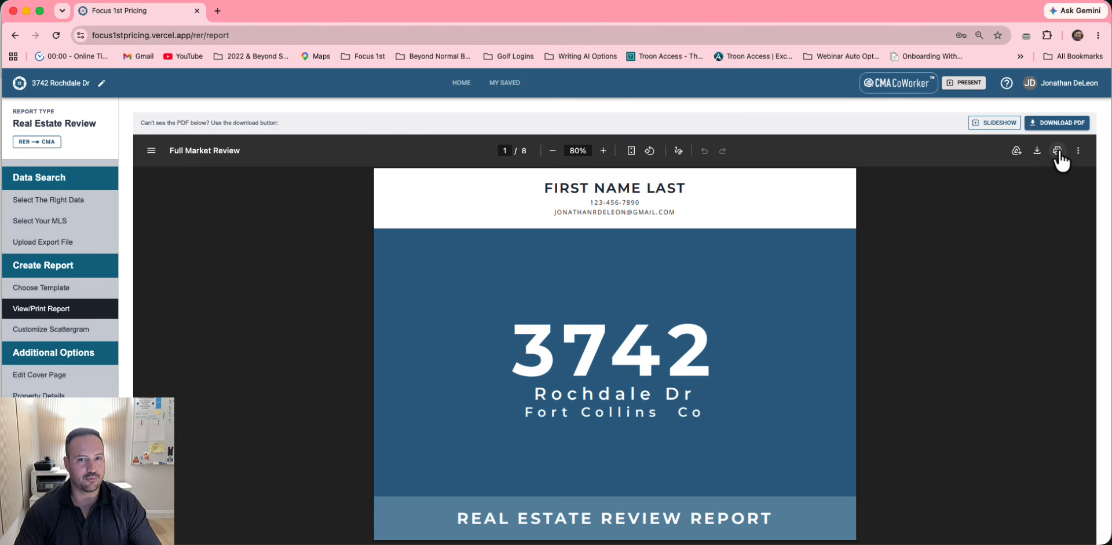
pyautogui.click(992, 124)
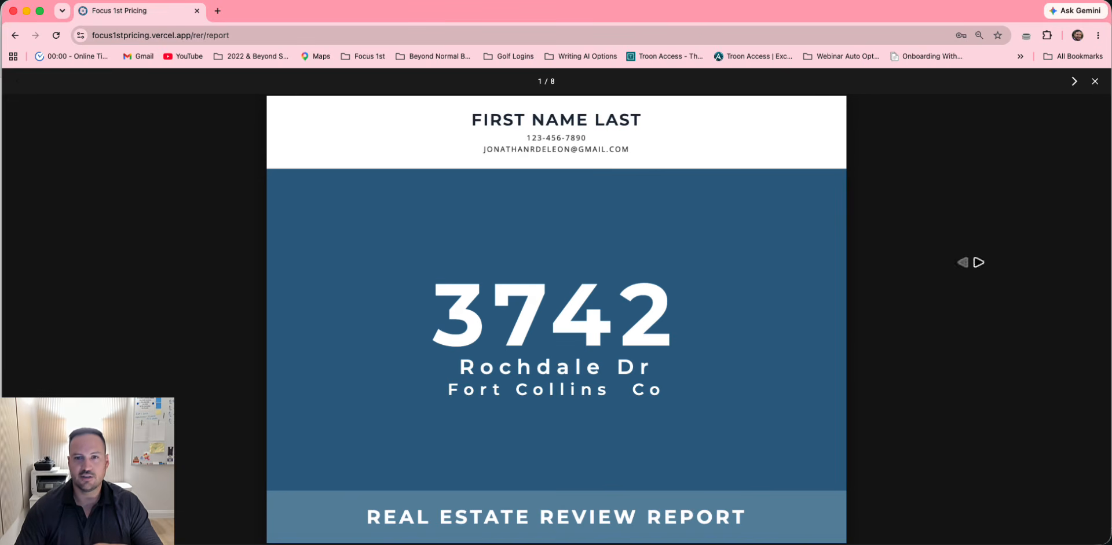
# Step through five report pages in the slideshow, close it, and go back to the home dashboard
pyautogui.click(1074, 81)
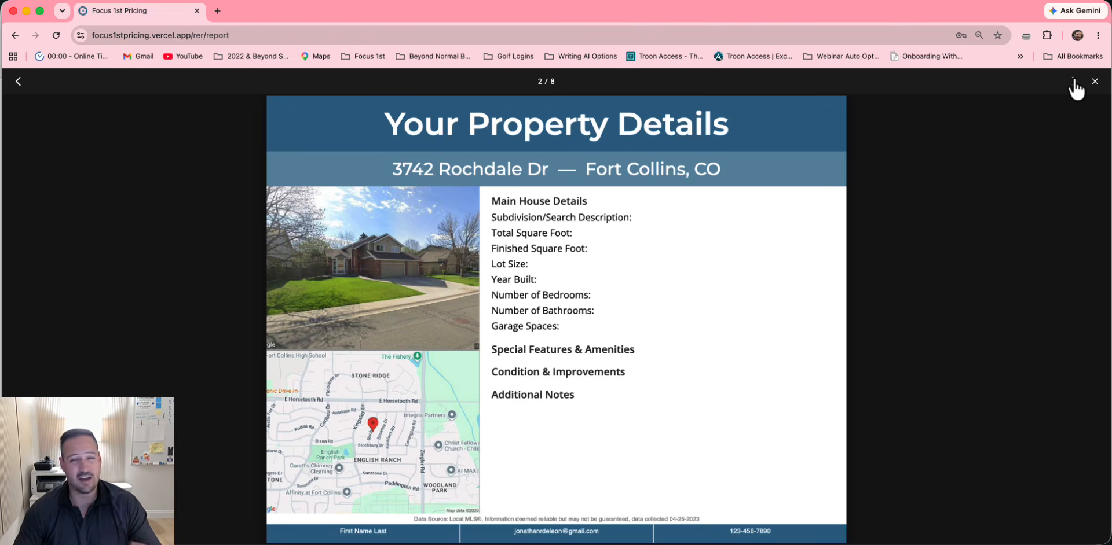
pyautogui.click(1074, 81)
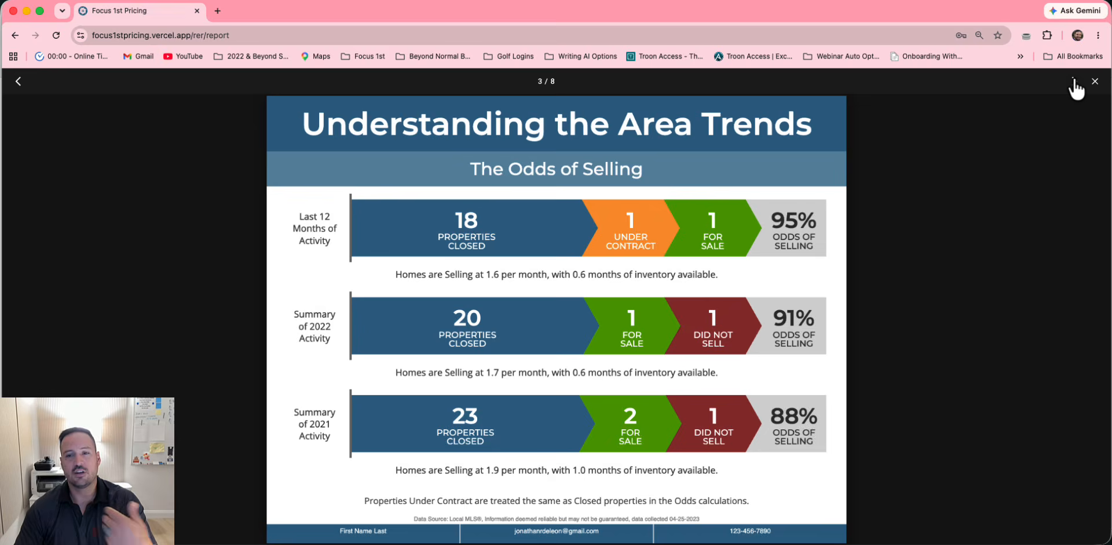
pyautogui.click(1074, 81)
pyautogui.click(1074, 81)
pyautogui.click(1074, 81)
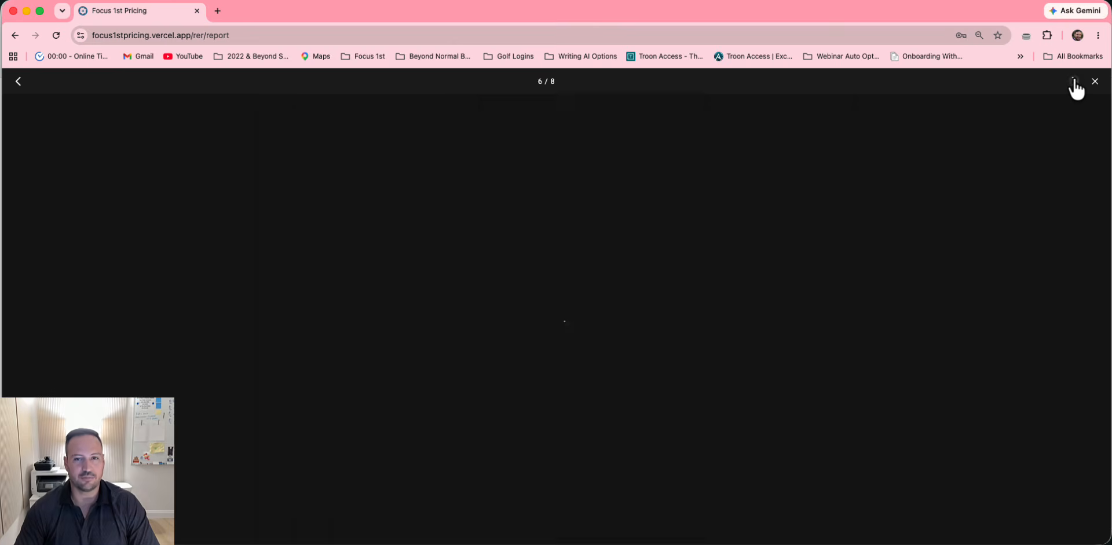
pyautogui.click(1095, 81)
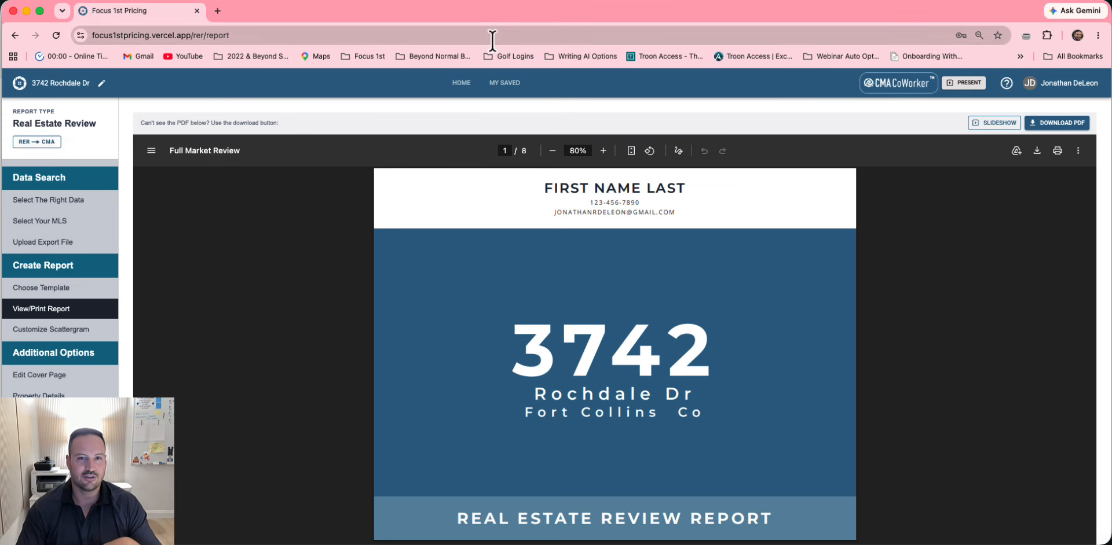
pyautogui.click(461, 88)
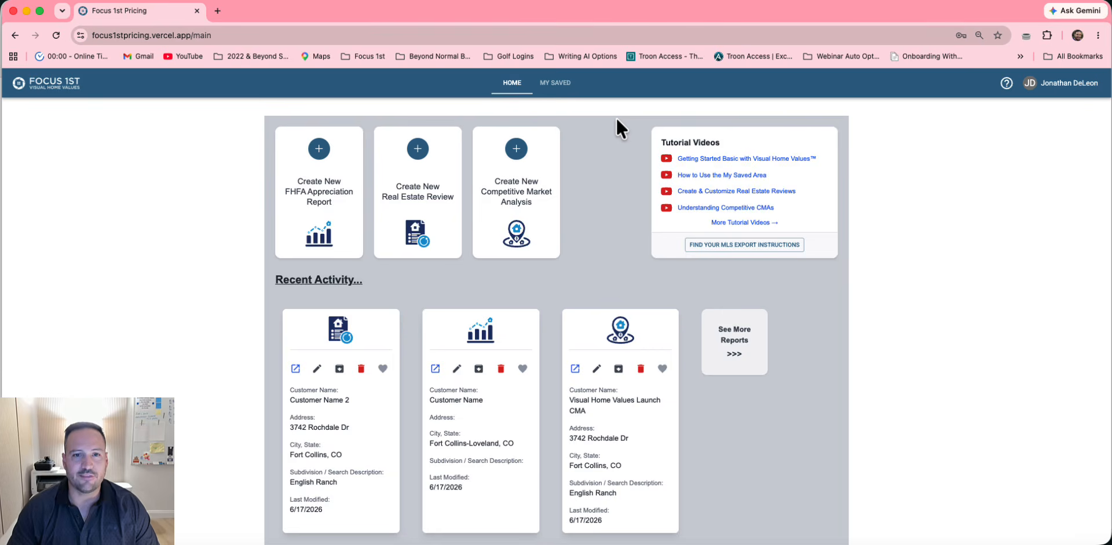
pyautogui.hotkey('ctrl', 'Left')
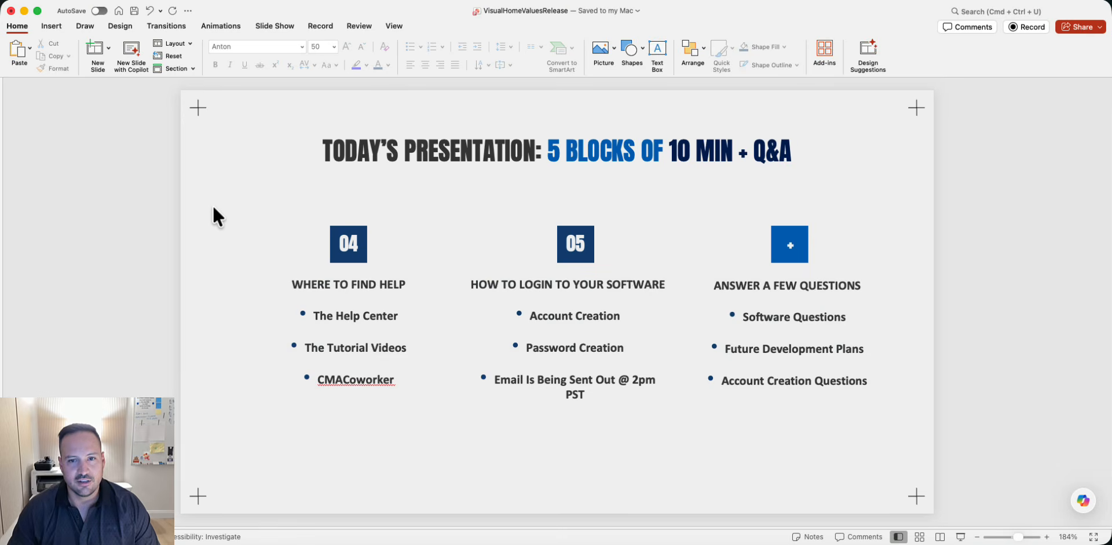
pyautogui.press('Left')
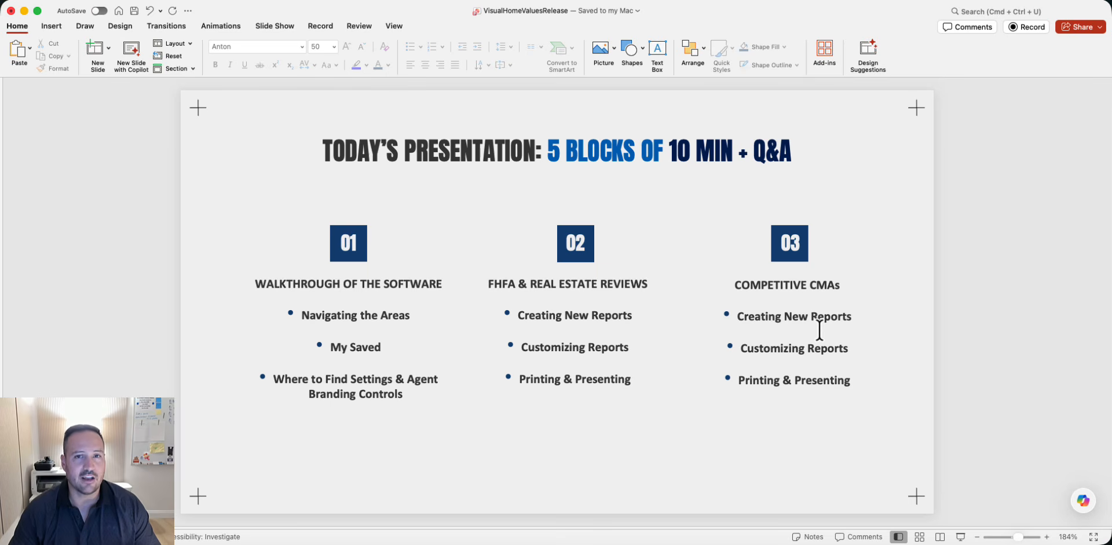
pyautogui.press('Right')
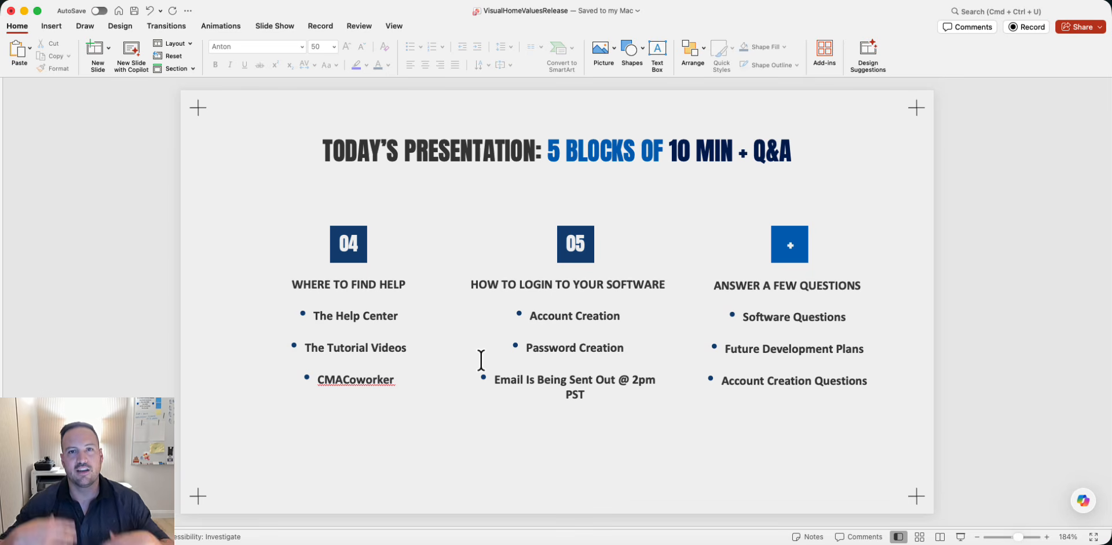
pyautogui.hotkey('ctrl', 'Right')
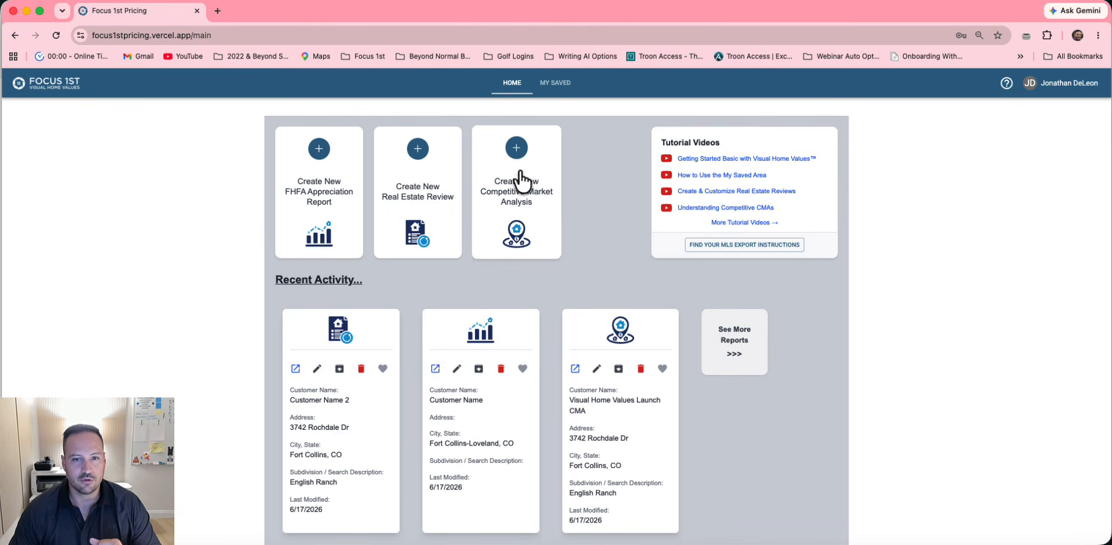
# Start a new competitive market analysis and enter the customer's name
pyautogui.click(512, 150)
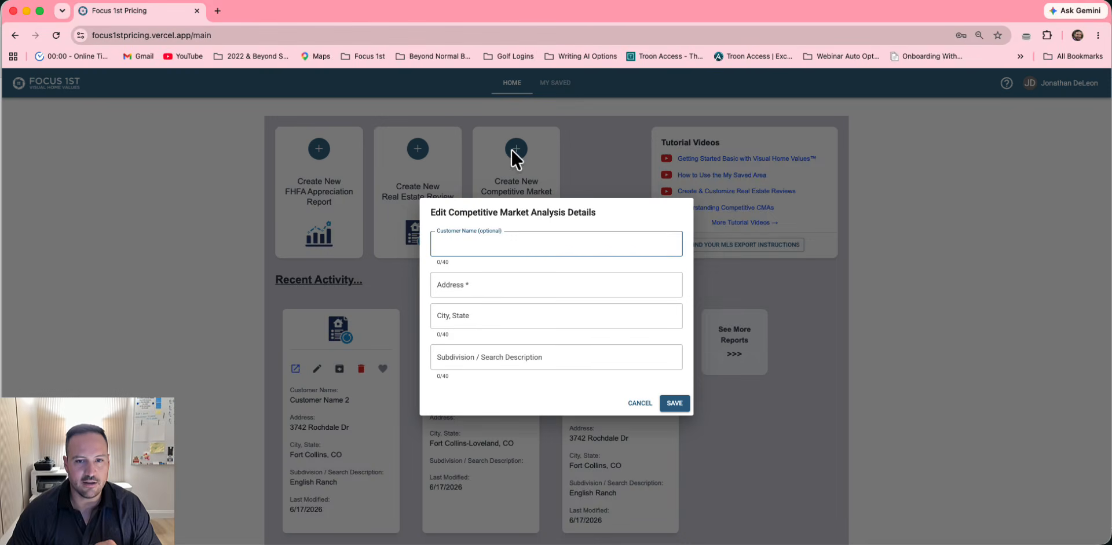
pyautogui.click(642, 405)
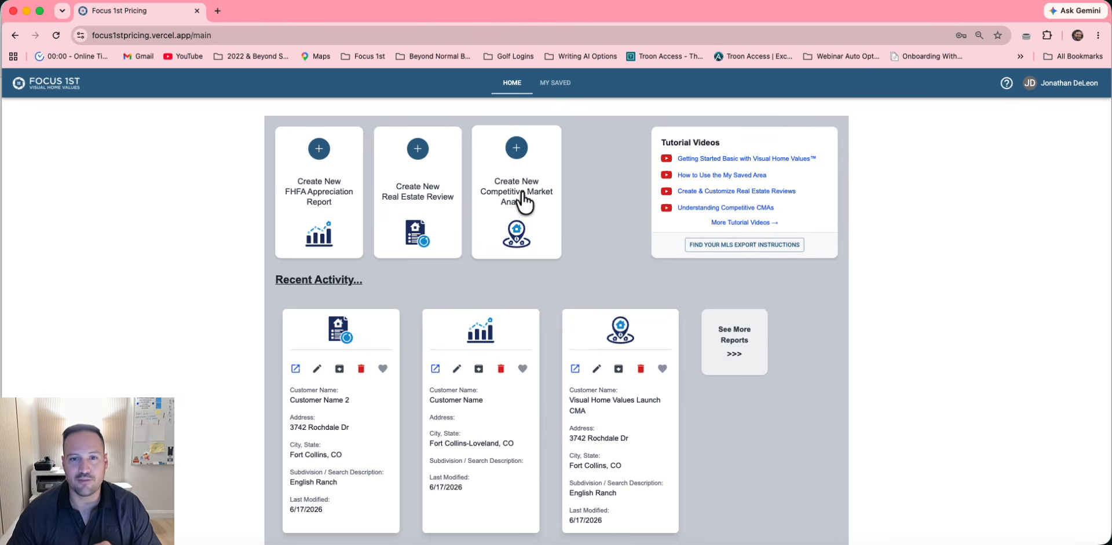
pyautogui.click(514, 156)
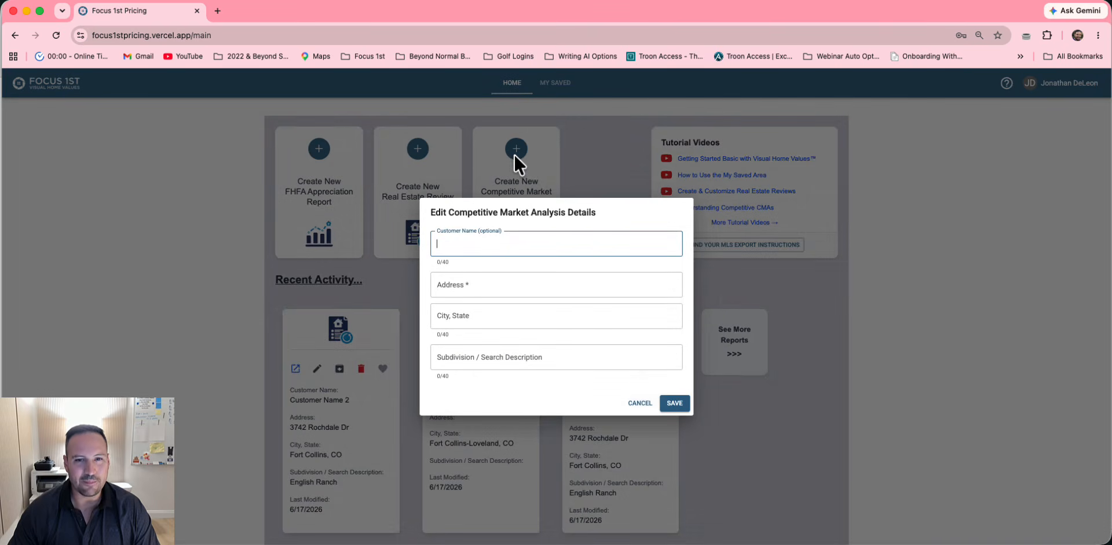
pyautogui.click(543, 244)
pyautogui.write('Custeom')
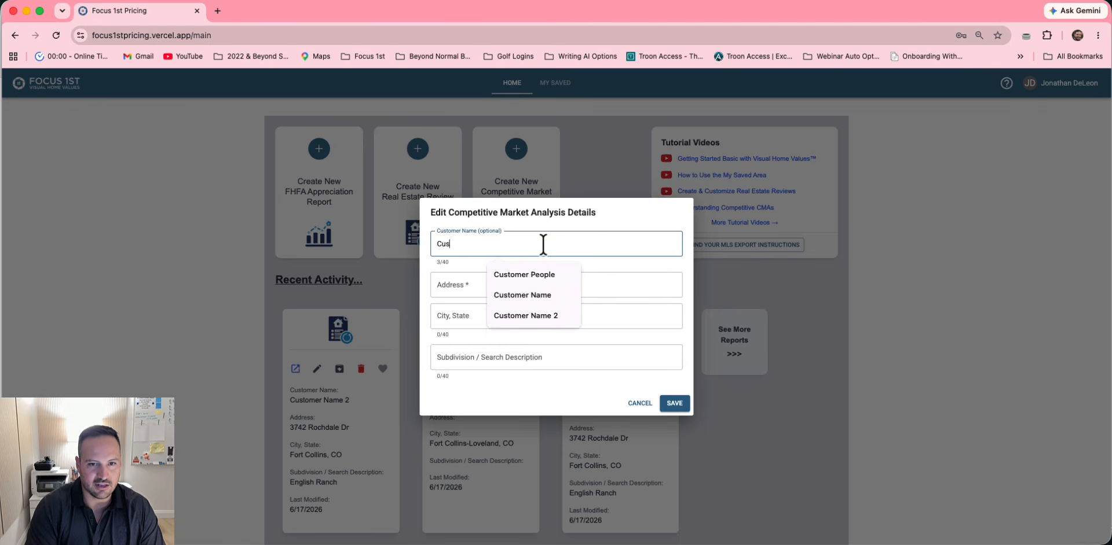
pyautogui.press('BackSpace')
pyautogui.press('BackSpace')
pyautogui.write('m')
pyautogui.press('BackSpace')
pyautogui.press('BackSpace')
pyautogui.write('o')
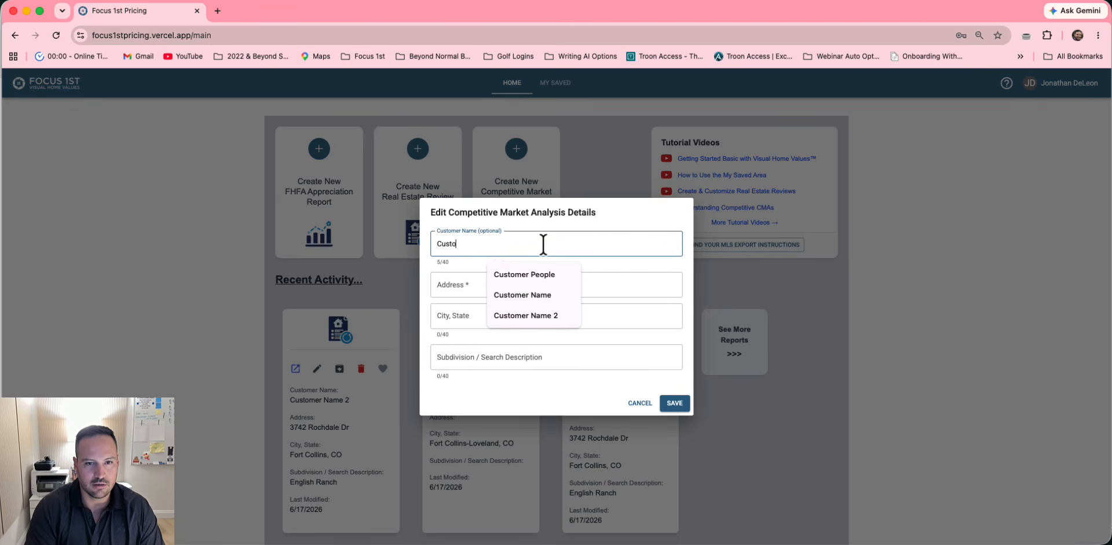
pyautogui.write('mer Name Demo')
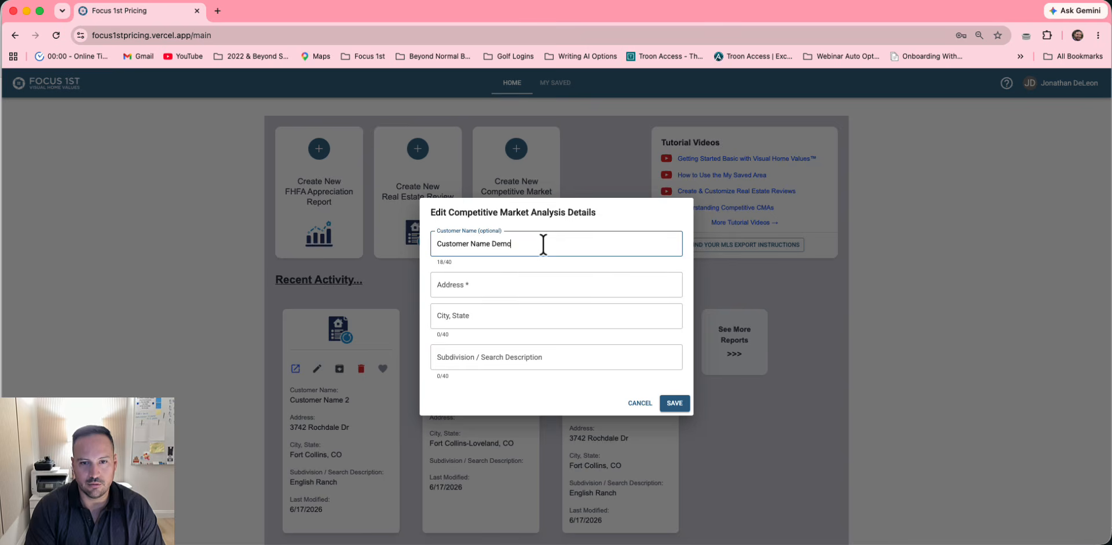
pyautogui.click(526, 284)
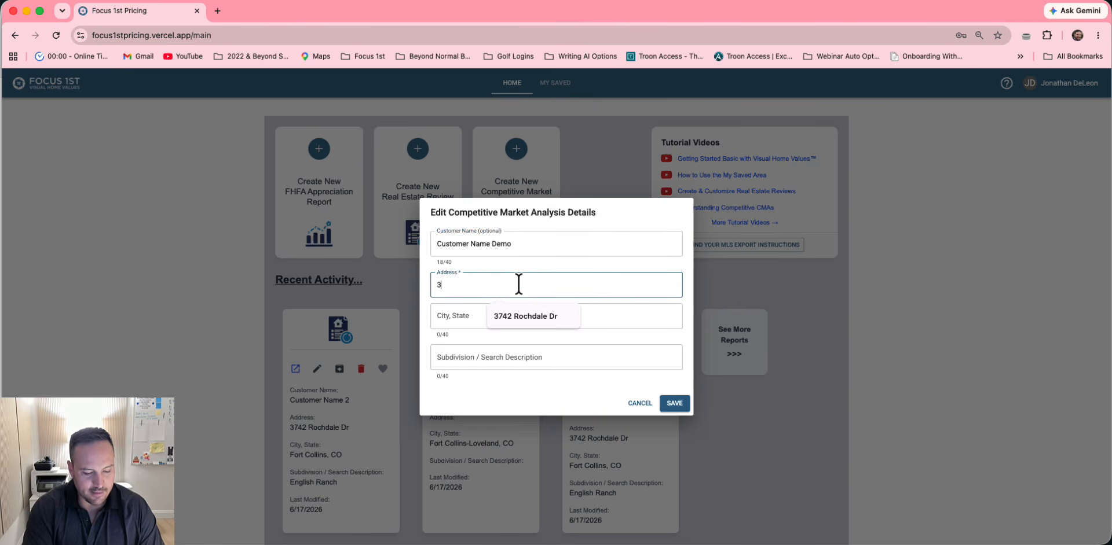
pyautogui.click(524, 316)
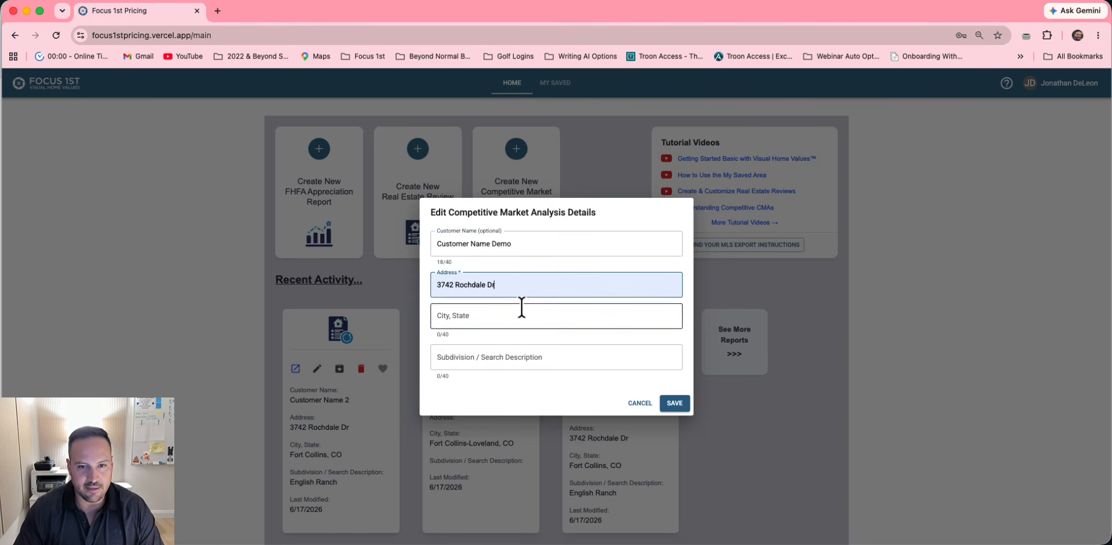
pyautogui.click(503, 316)
pyautogui.write('Fort Collins, ')
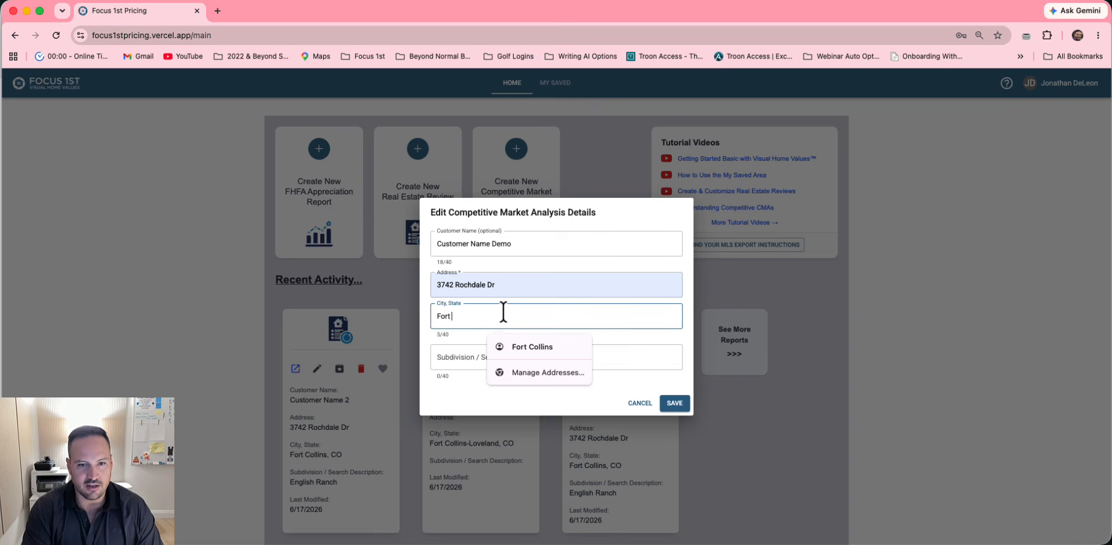
pyautogui.write('CO')
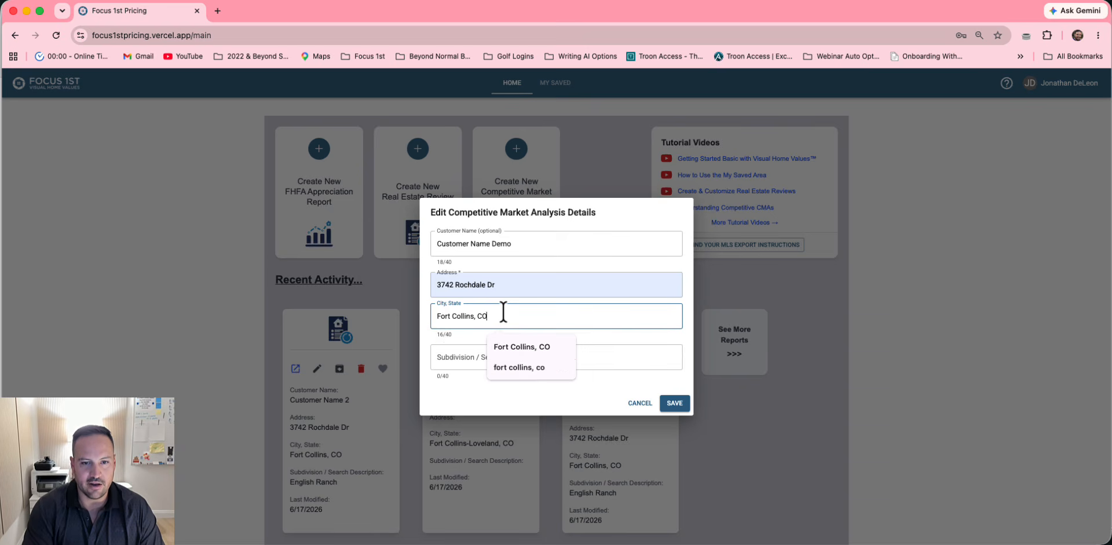
pyautogui.press('Tab')
pyautogui.write('English')
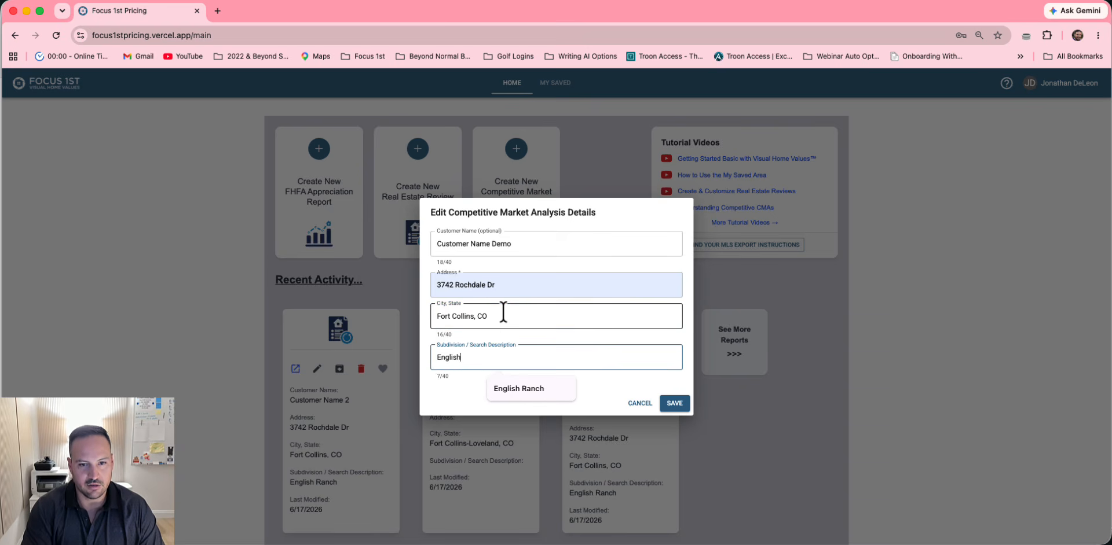
pyautogui.write(' Ranch')
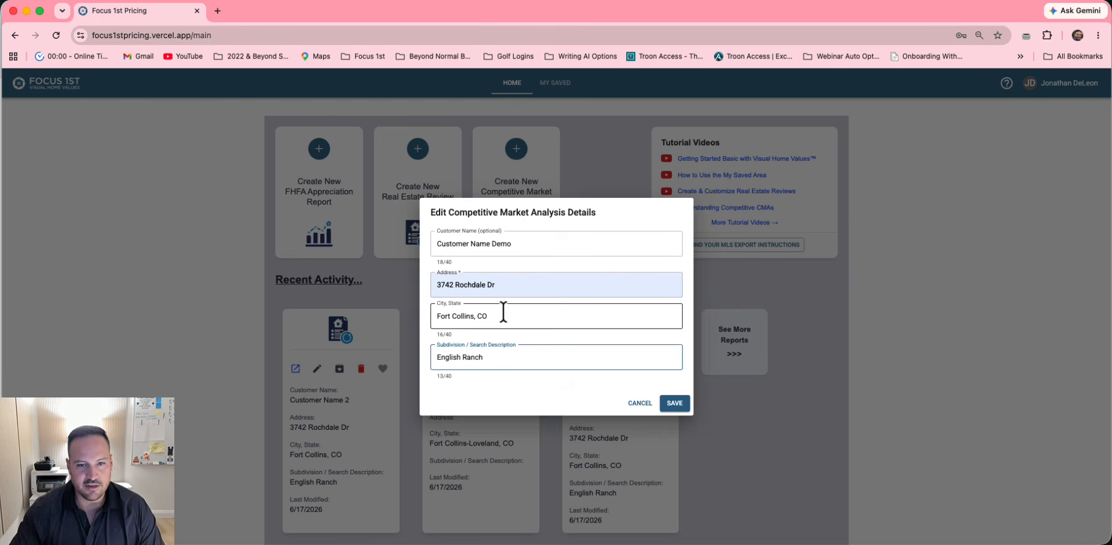
pyautogui.click(673, 404)
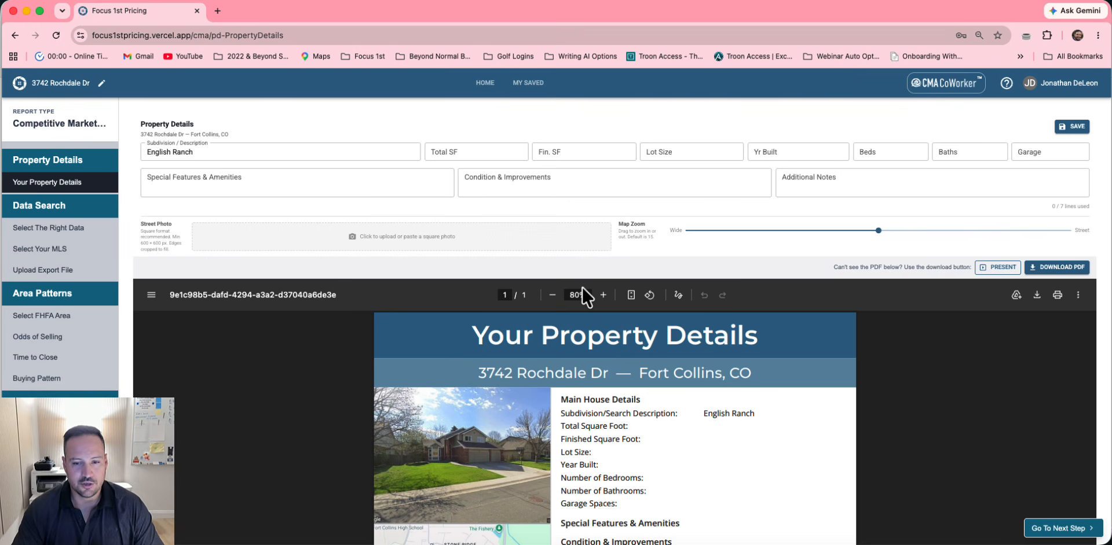
# Enter 3500 total and finished SF, .25 lot, built 2001, 5 beds, 4 baths, 3-car garage
pyautogui.click(474, 150)
pyautogui.write('35')
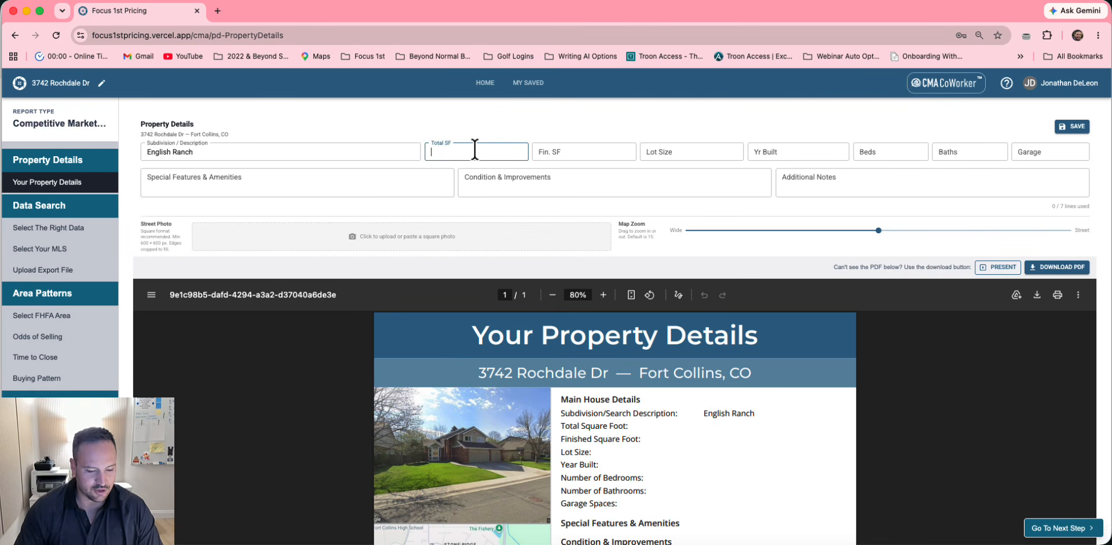
pyautogui.write('00')
pyautogui.press('Tab')
pyautogui.write('3')
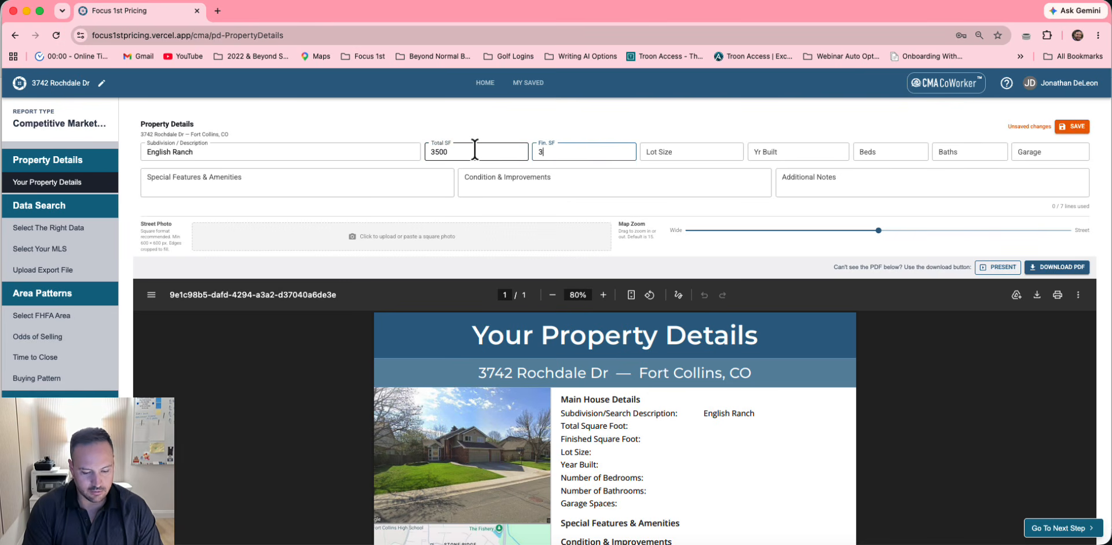
pyautogui.write('500')
pyautogui.press('Tab')
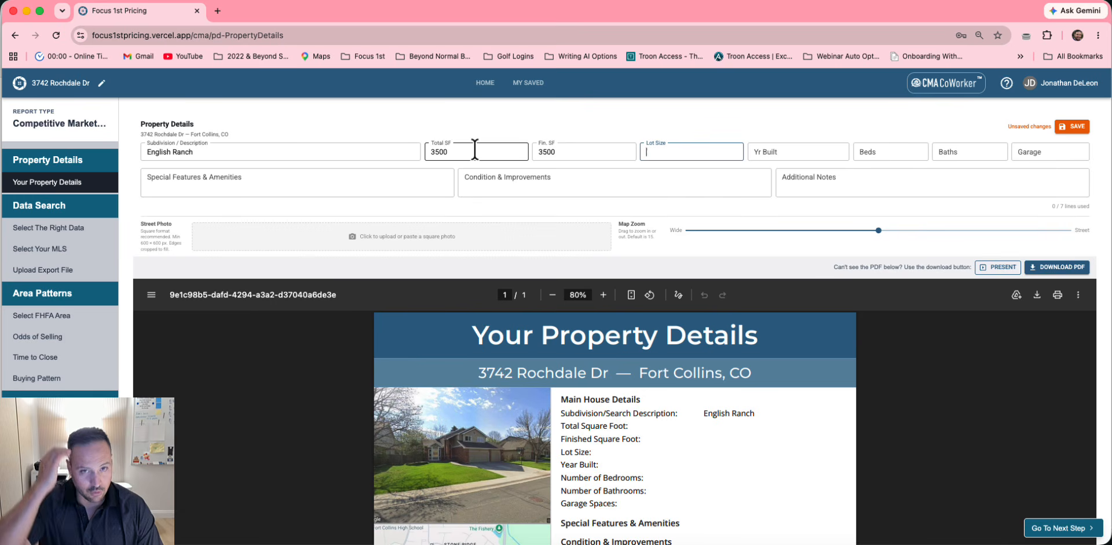
pyautogui.write('.2')
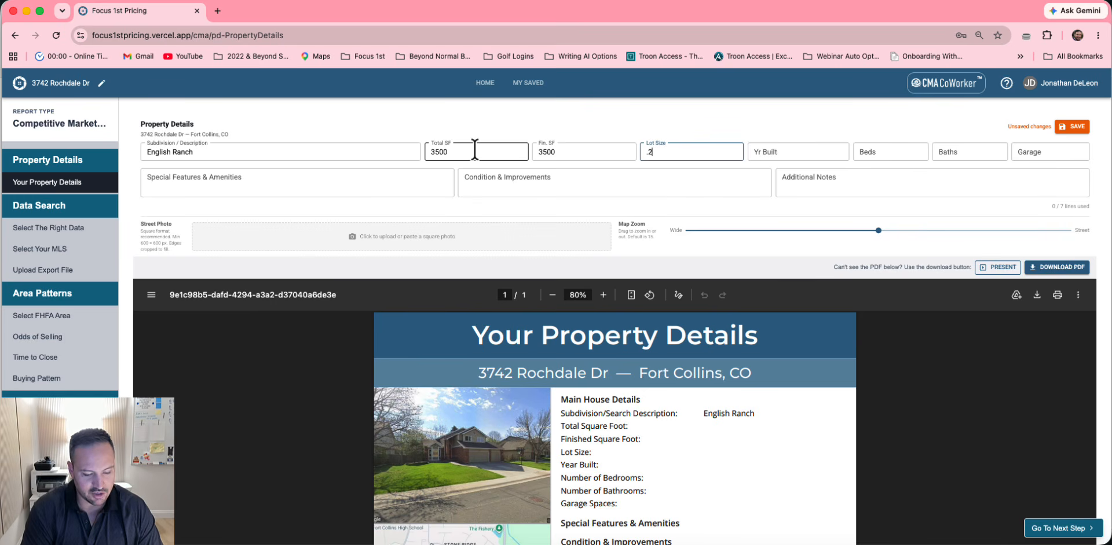
pyautogui.write('5')
pyautogui.press('Tab')
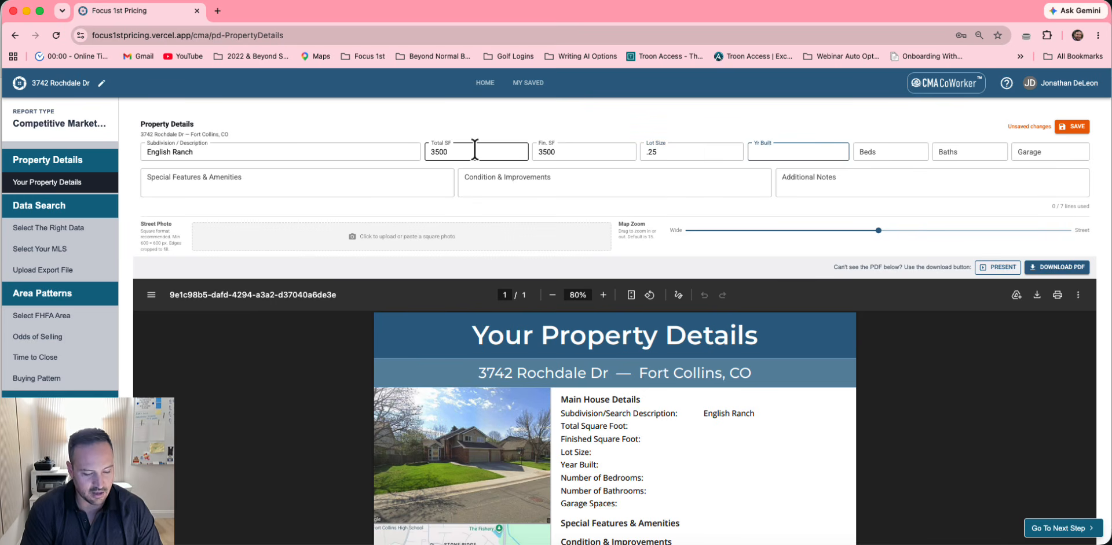
pyautogui.write('2001')
pyautogui.press('Tab')
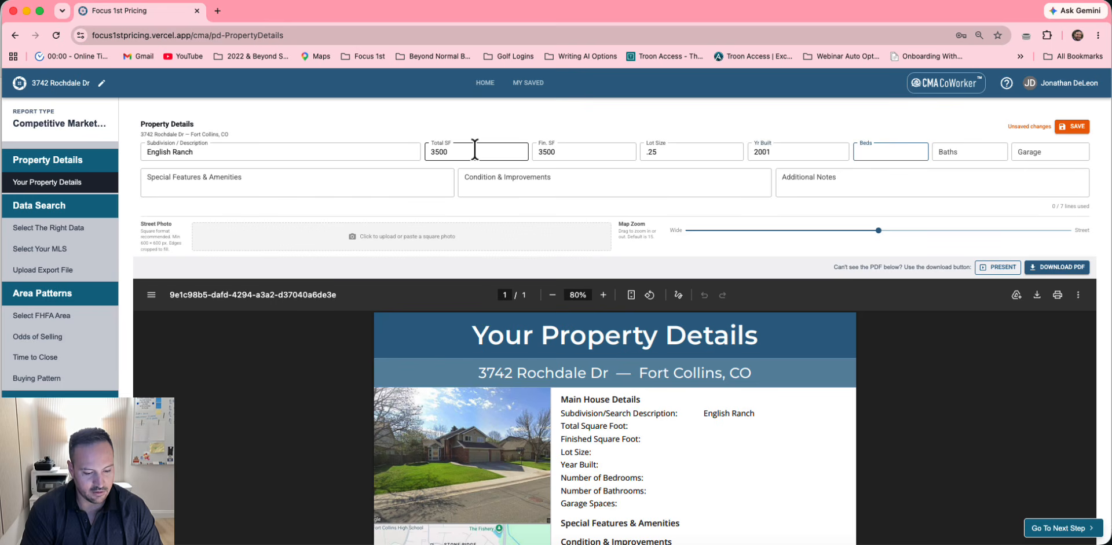
pyautogui.write('5')
pyautogui.press('Tab')
pyautogui.write('4')
pyautogui.press('Tab')
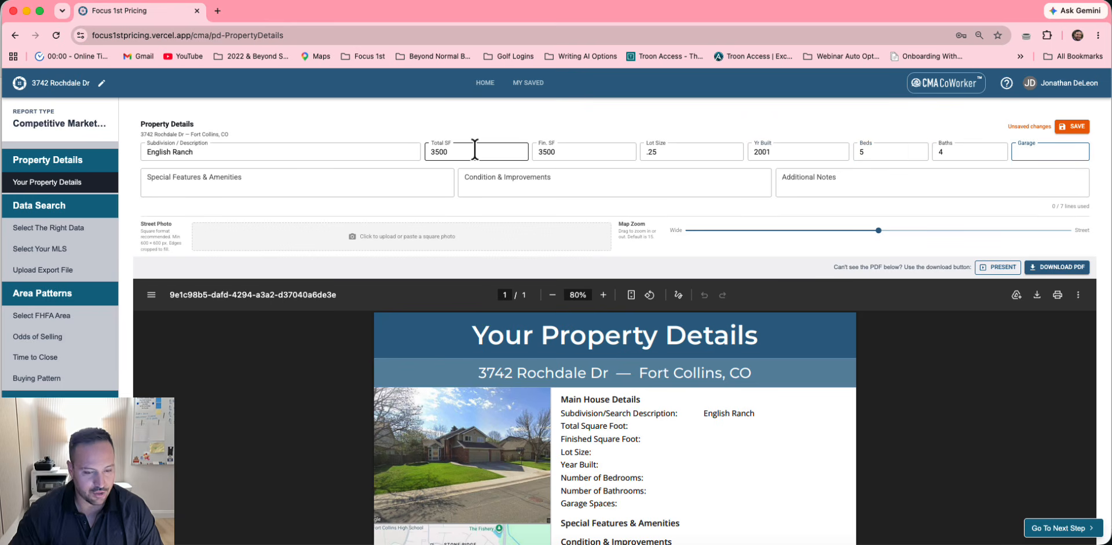
pyautogui.write('3')
# Add notes on landscaping and fenced yard, roof replacement, and 'Older Finished, But Well Maintained', then save
pyautogui.click(166, 181)
pyautogui.write('Mature')
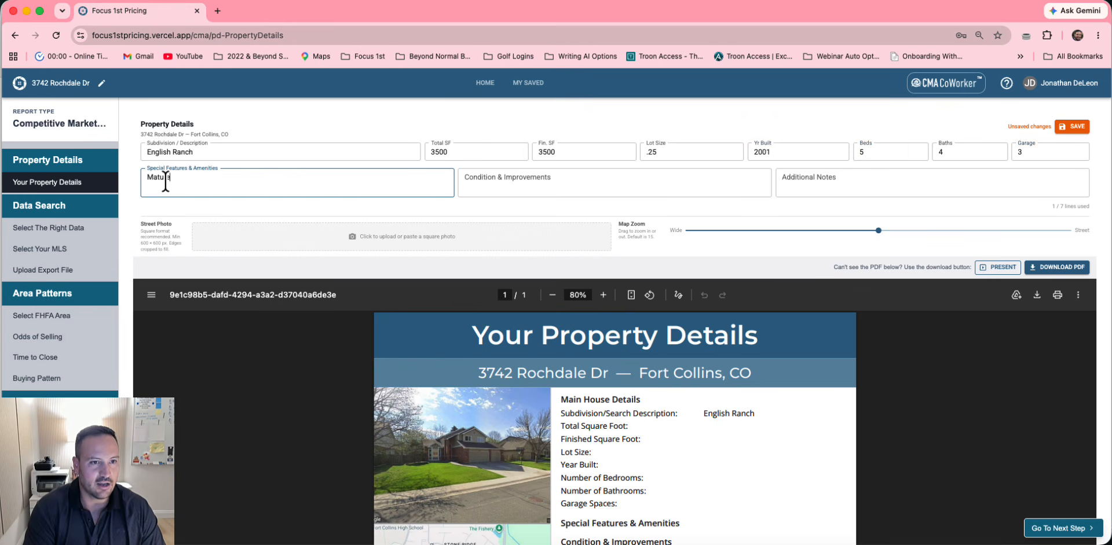
pyautogui.write(' Landscaping')
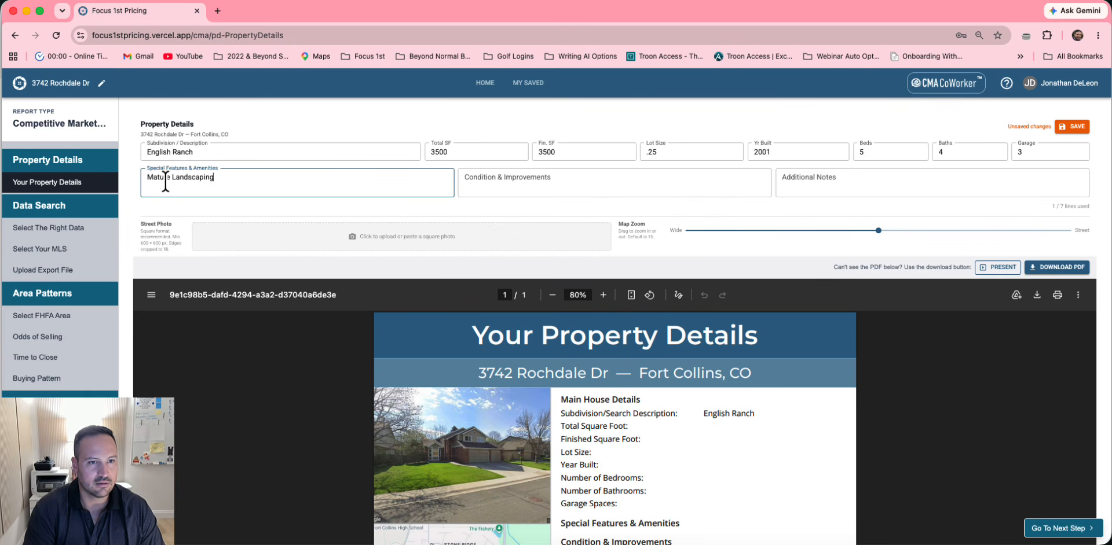
pyautogui.write(', Fully')
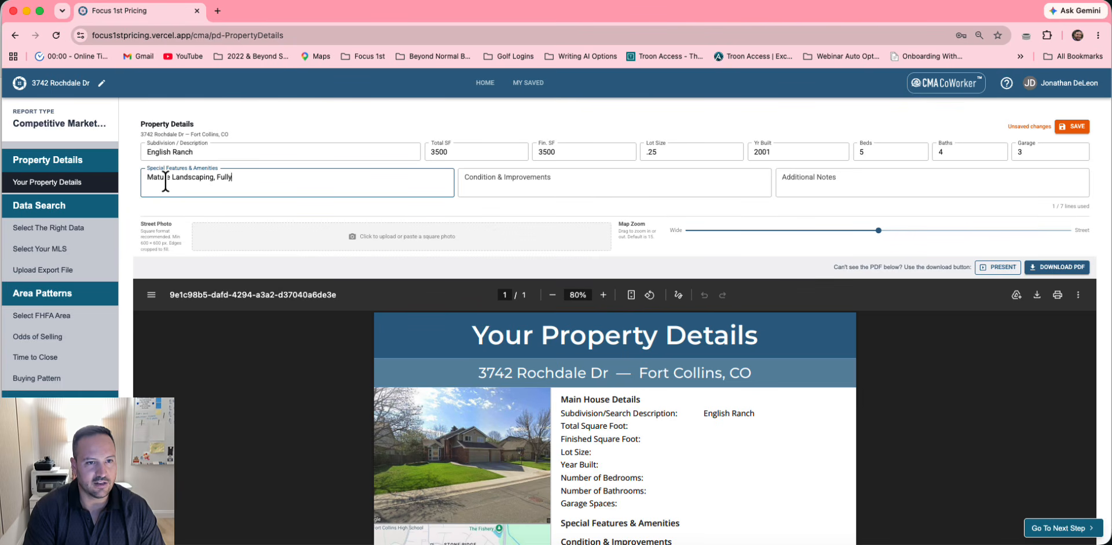
pyautogui.write(' Fenced Yark')
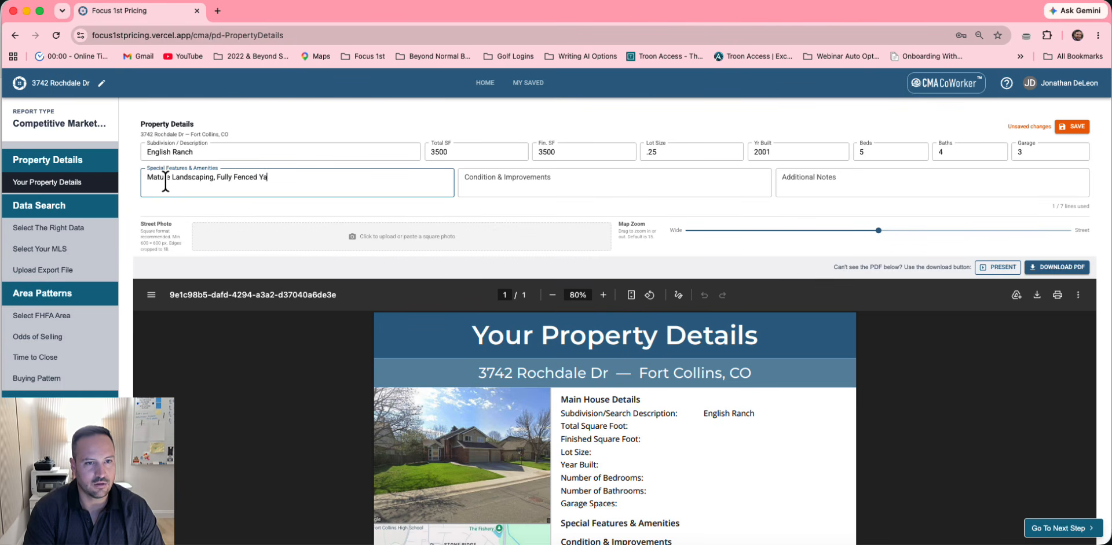
pyautogui.press('Tab')
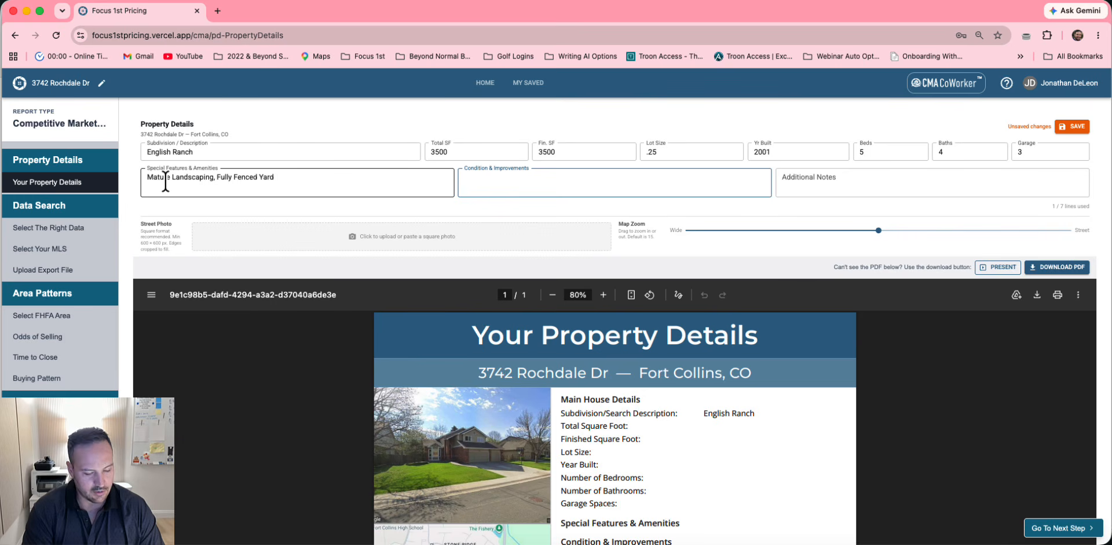
pyautogui.write('Rece')
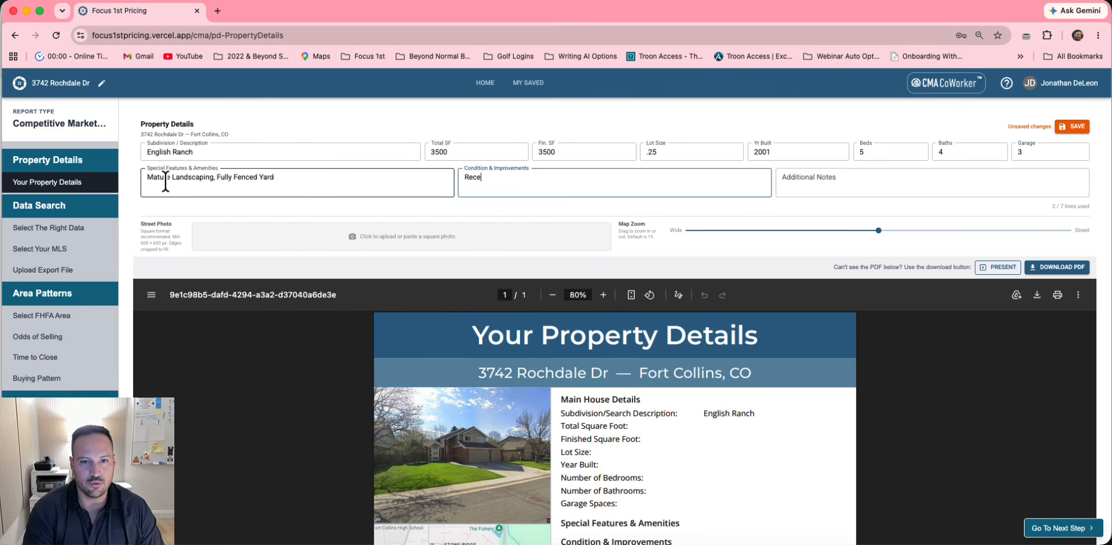
pyautogui.write('ntly Roo')
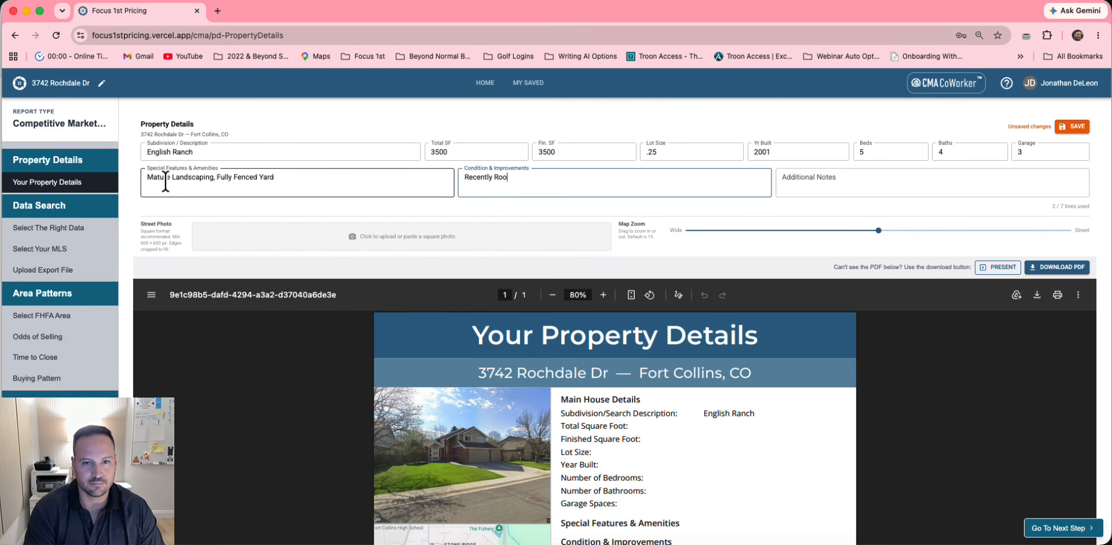
pyautogui.write('f Replaceme')
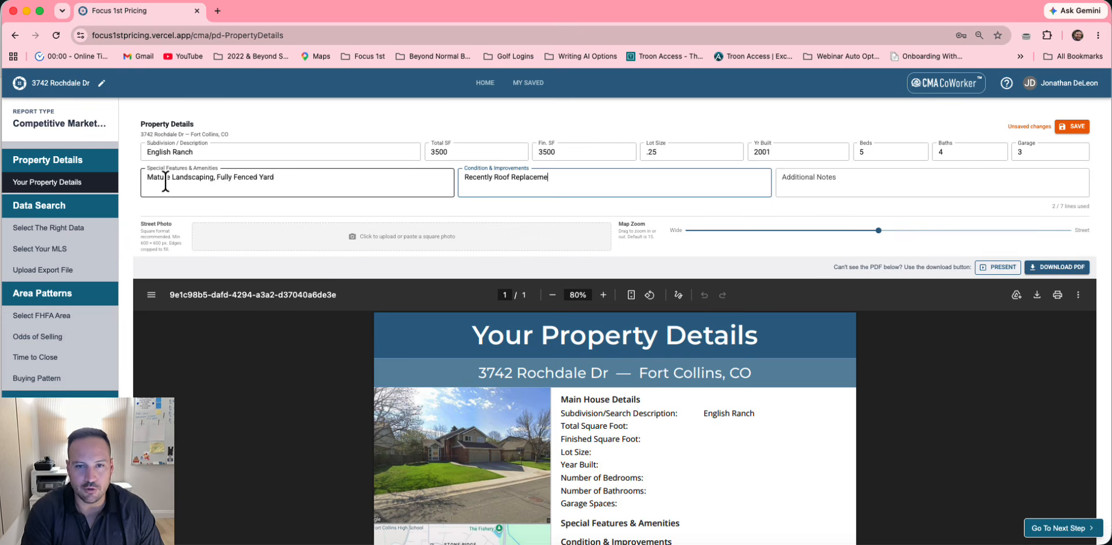
pyautogui.write('nt')
pyautogui.press('Tab')
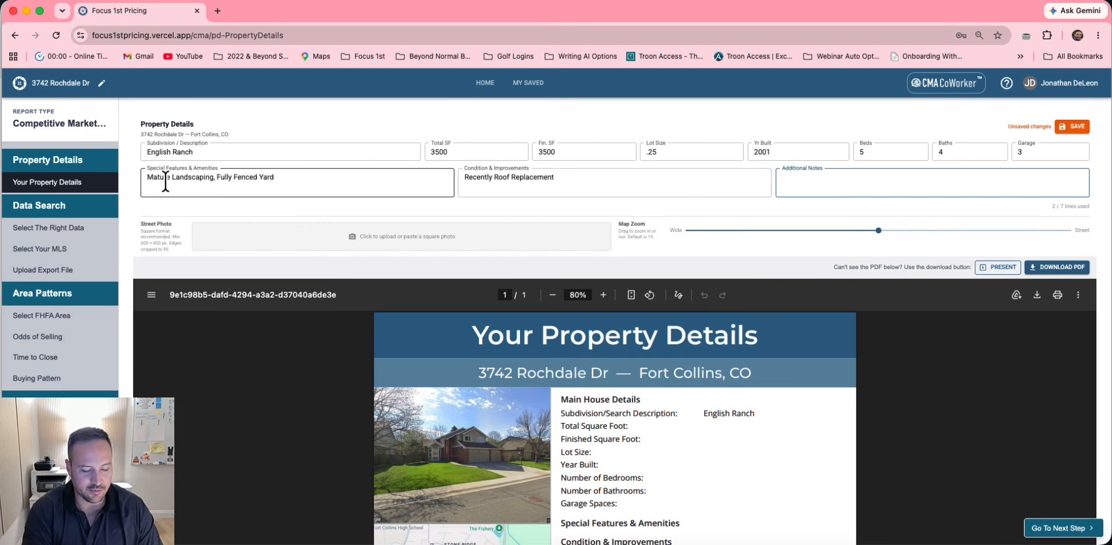
pyautogui.write('Older')
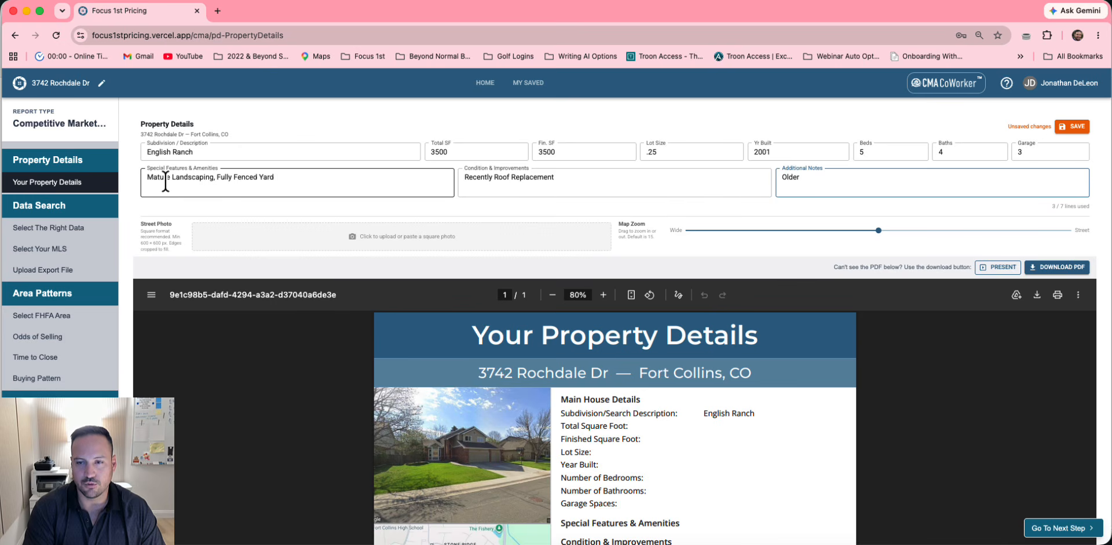
pyautogui.write(' Fins')
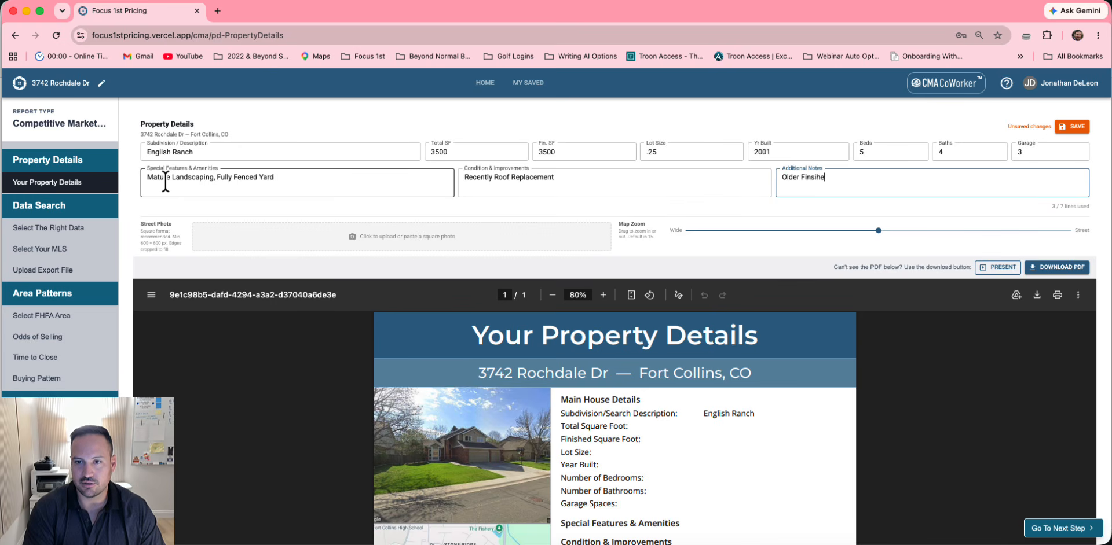
pyautogui.press('BackSpace')
pyautogui.write('ished')
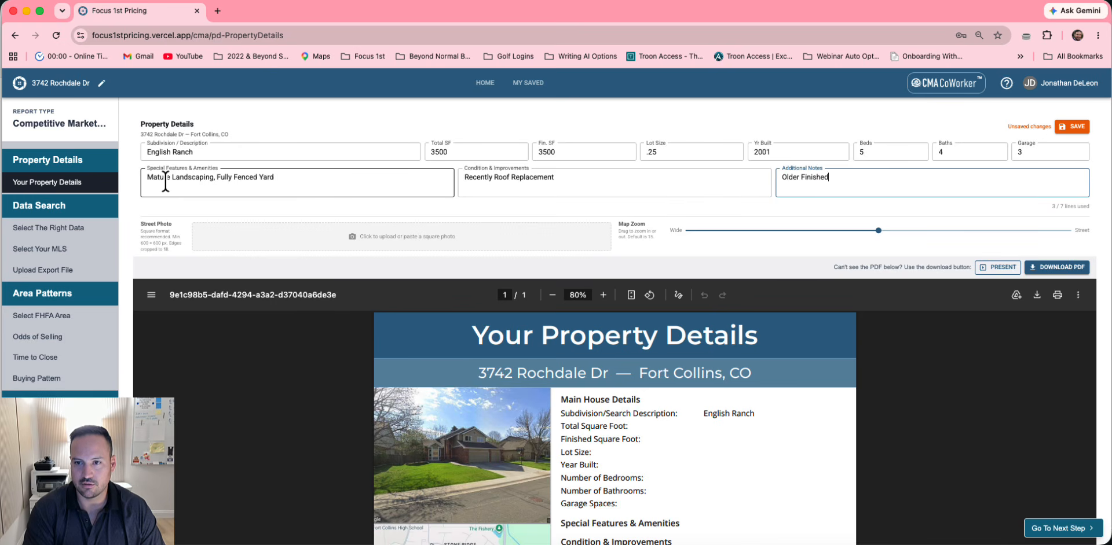
pyautogui.write(', But Well Maintained')
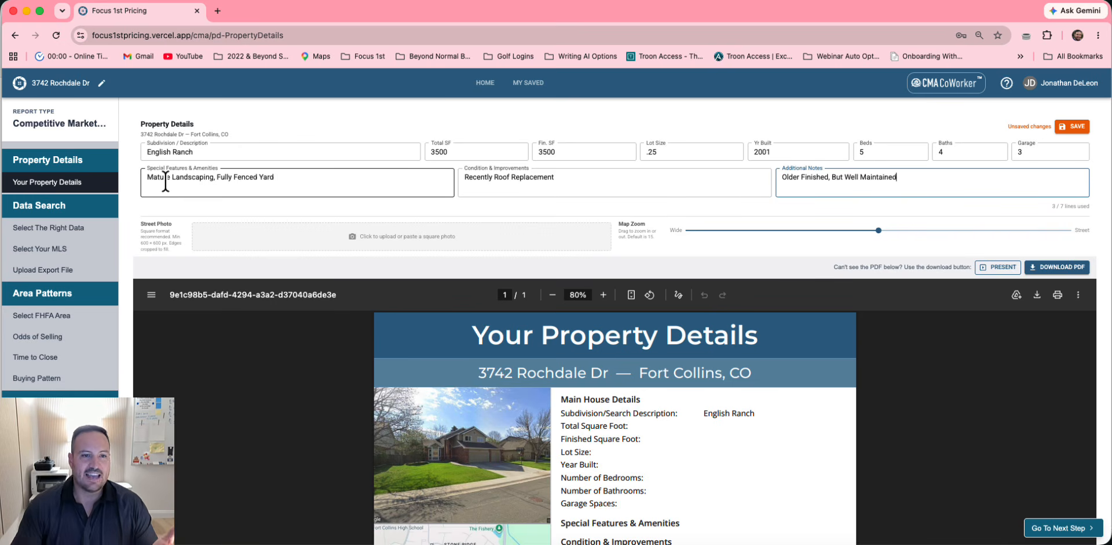
pyautogui.click(1075, 127)
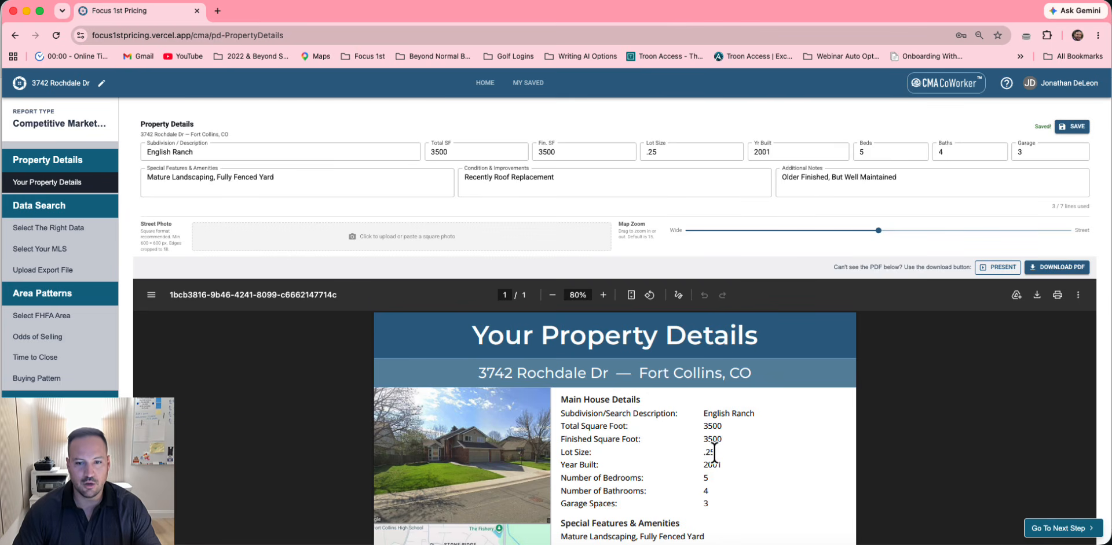
pyautogui.scroll(-3, 715, 454)
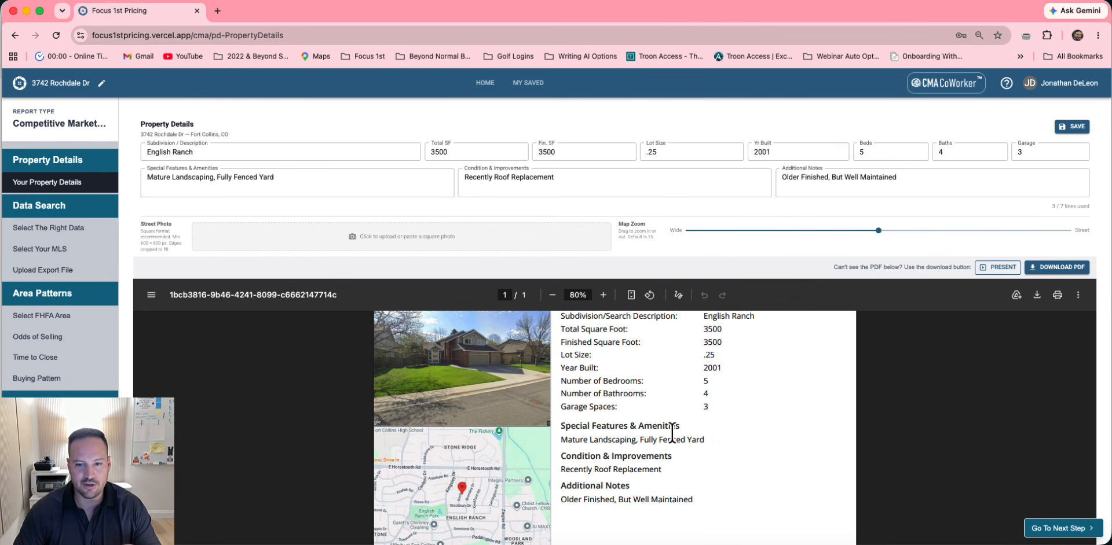
pyautogui.scroll(2, 723, 384)
pyautogui.scroll(-3, 650, 504)
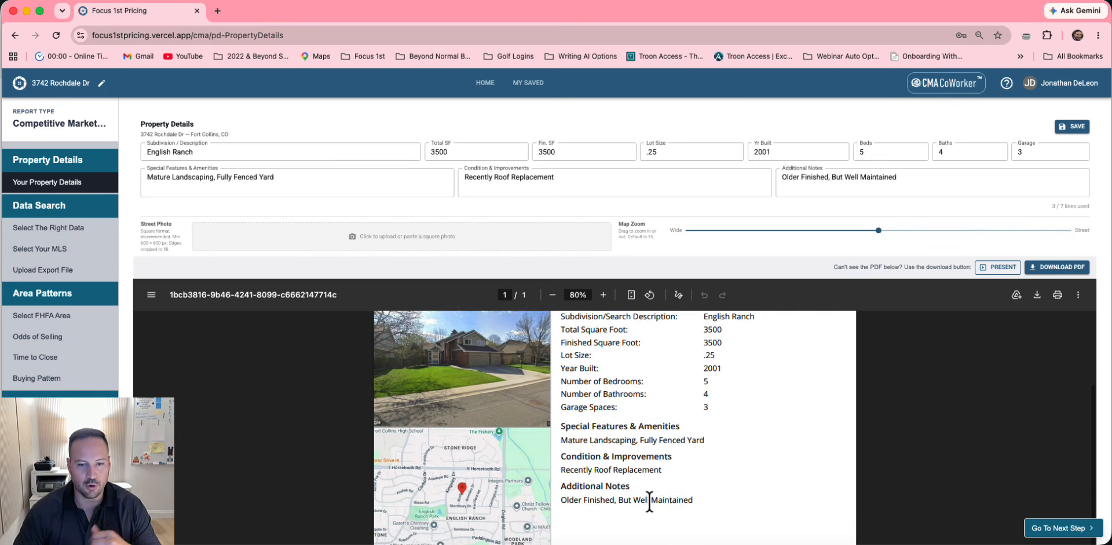
pyautogui.scroll(-2, 650, 503)
pyautogui.scroll(2, 588, 446)
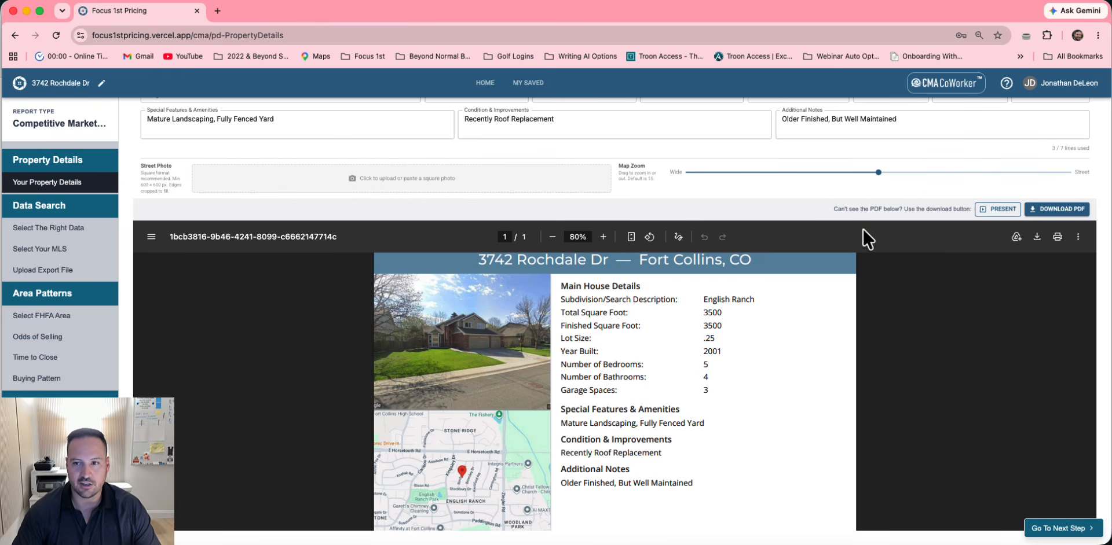
# Raise the report map zoom to 16 for closer street-level detail
pyautogui.moveTo(879, 173); pyautogui.dragTo(948, 173)
pyautogui.scroll(2, 954, 197)
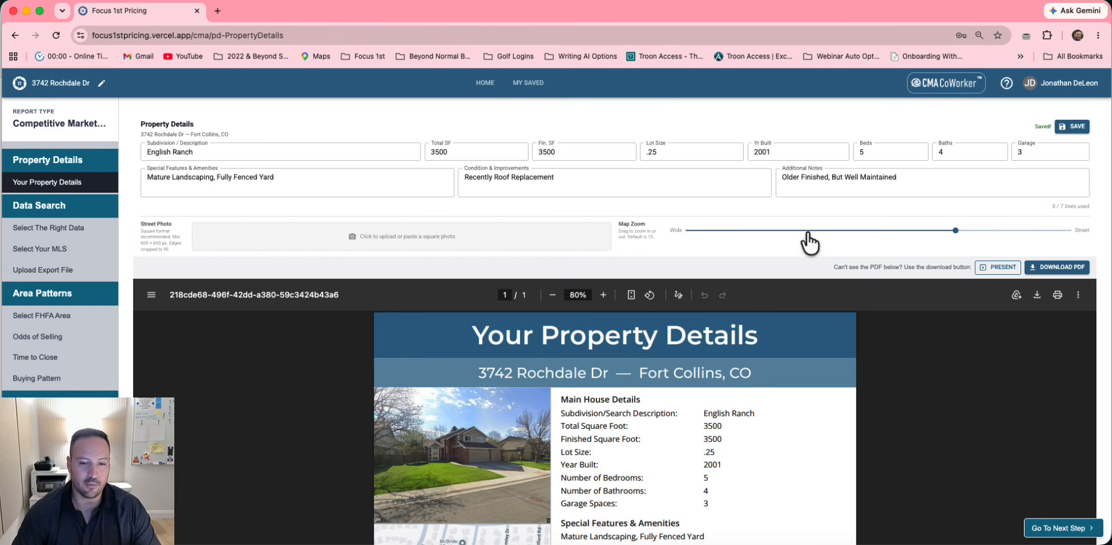
pyautogui.scroll(-2, 806, 240)
pyautogui.scroll(-3, 716, 314)
pyautogui.scroll(-1, 509, 460)
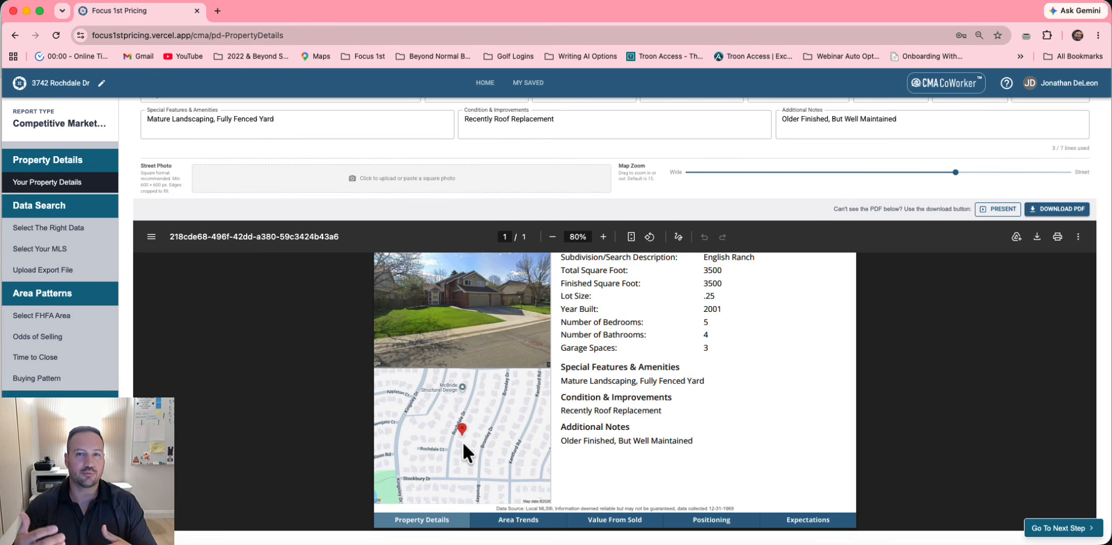
# Import 'Review.CMA 2 Years English Ranch.txt' from the Web Demo folder as the MLS export
pyautogui.click(1067, 530)
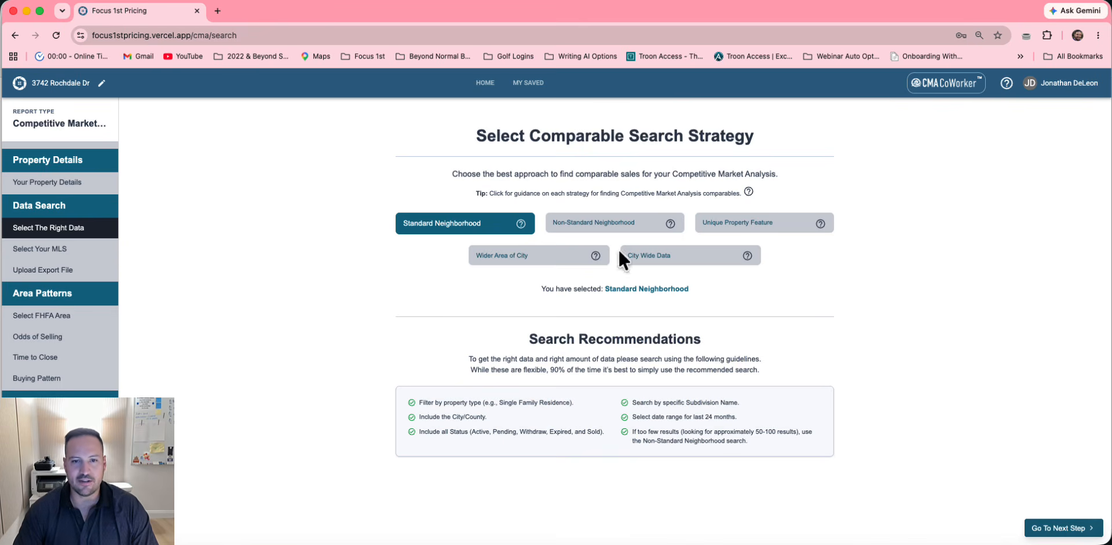
pyautogui.click(1063, 529)
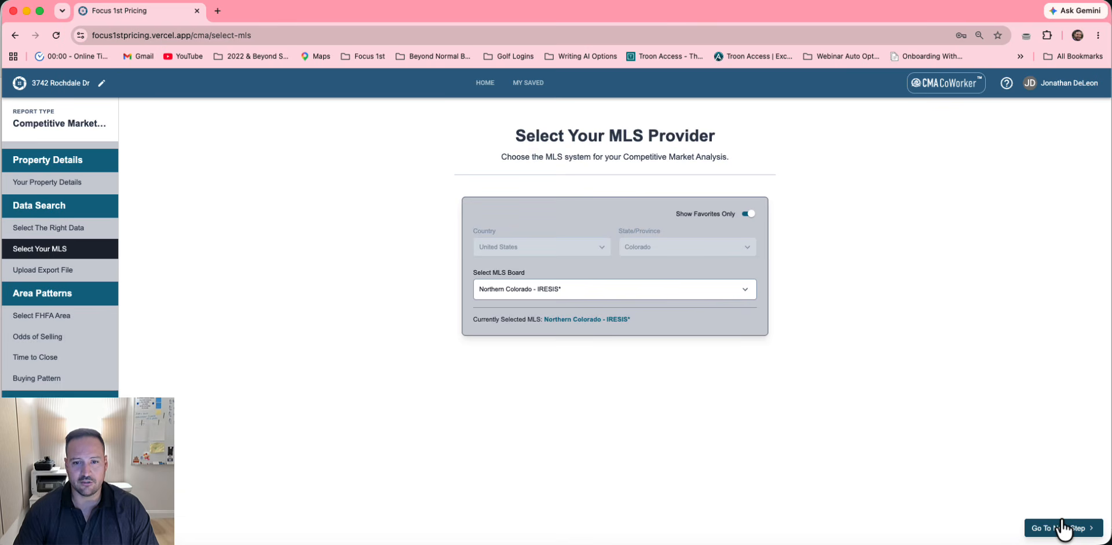
pyautogui.click(1063, 528)
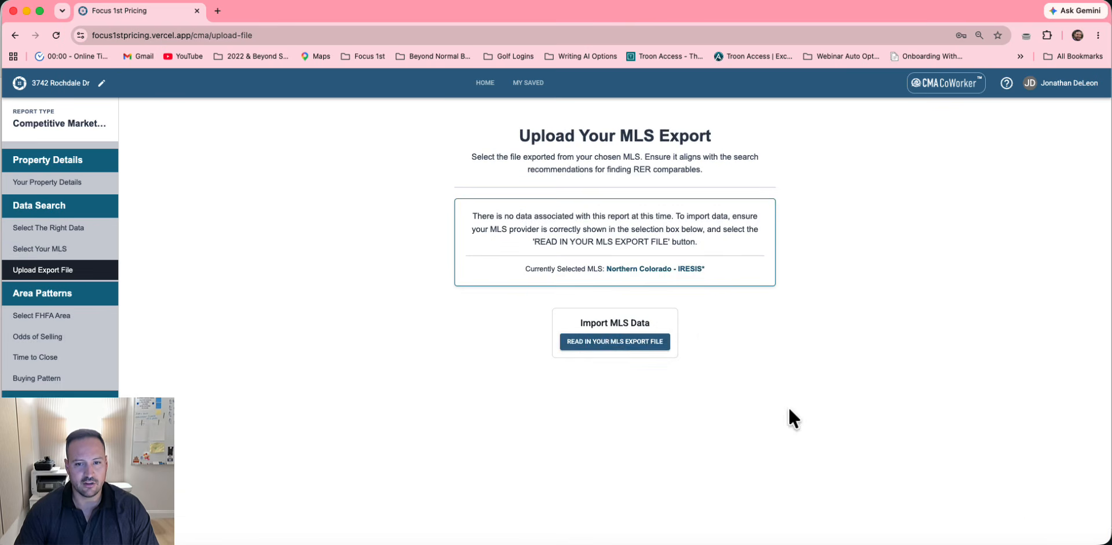
pyautogui.click(591, 341)
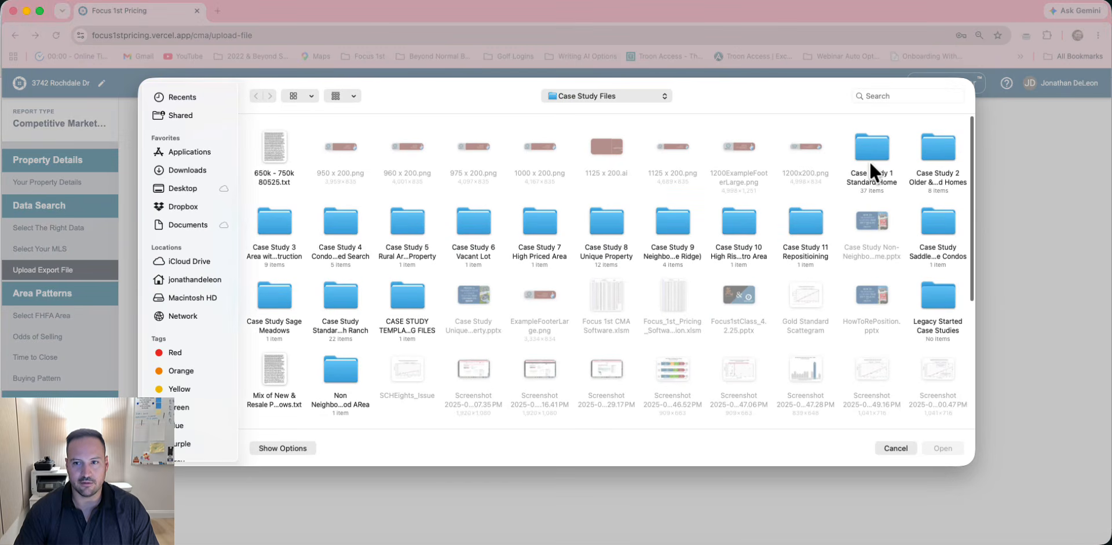
pyautogui.doubleClick(870, 145)
pyautogui.doubleClick(474, 372)
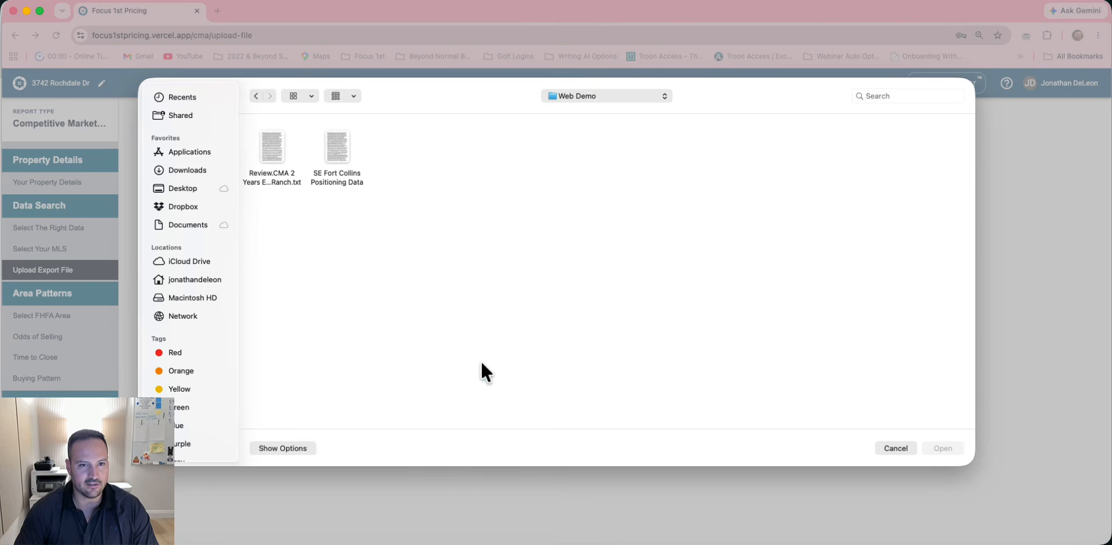
pyautogui.click(267, 142)
pyautogui.click(943, 448)
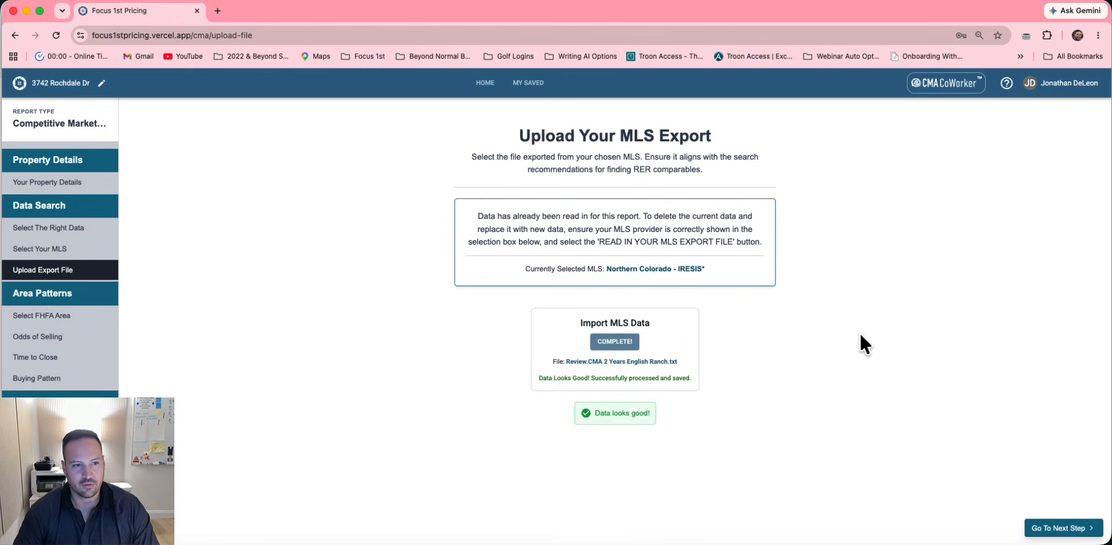
pyautogui.click(1052, 529)
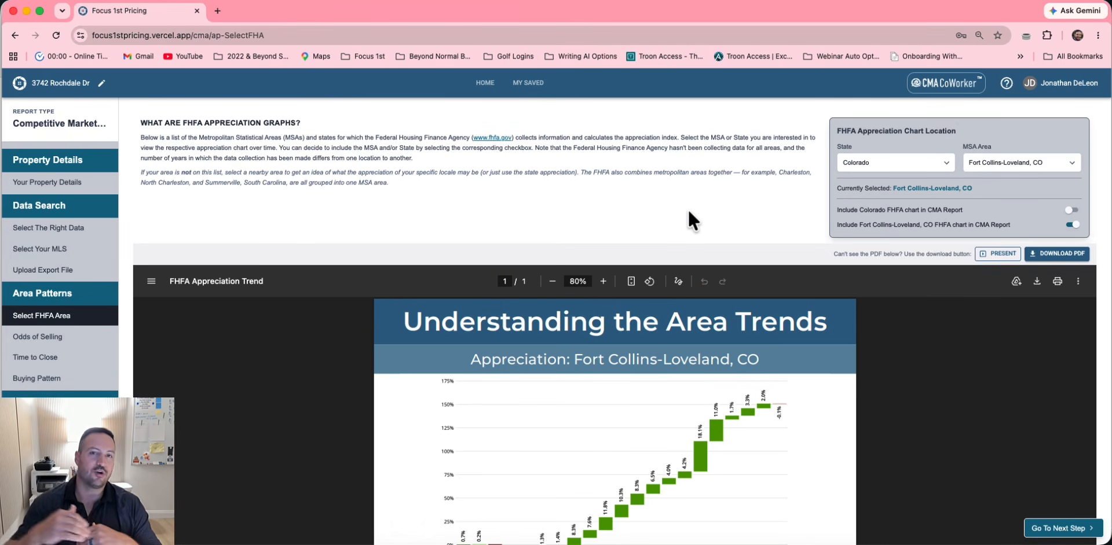
# Turn on the Colorado FHFA appreciation chart for the report
pyautogui.scroll(-2, 688, 219)
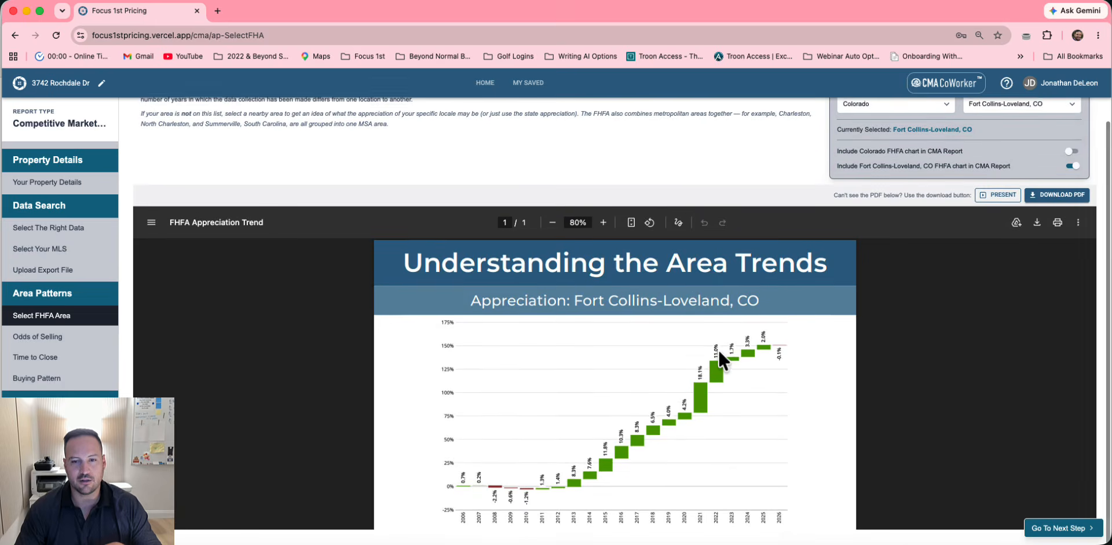
pyautogui.scroll(-3, 720, 293)
pyautogui.scroll(2, 719, 358)
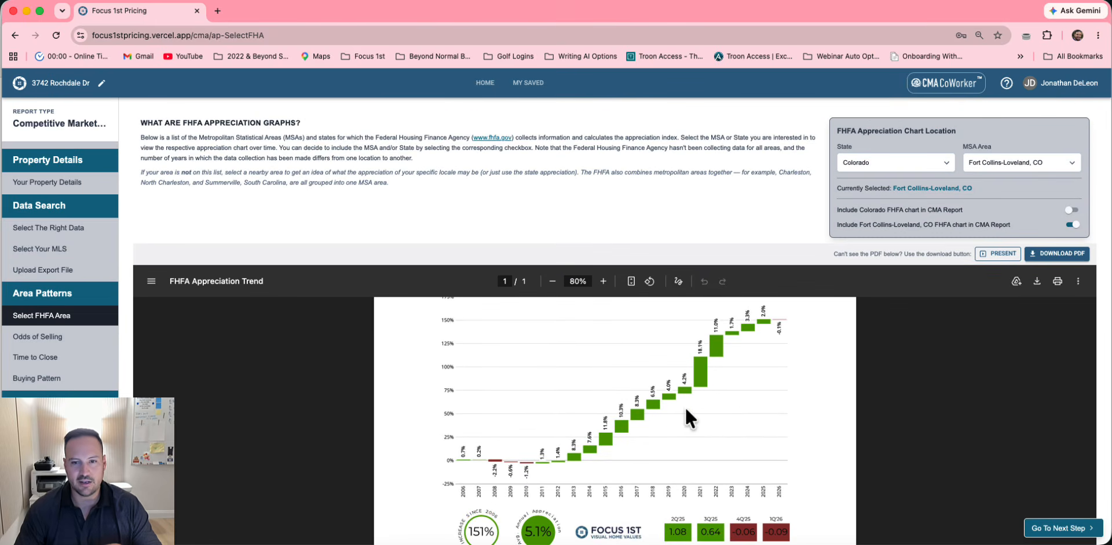
pyautogui.scroll(3, 686, 408)
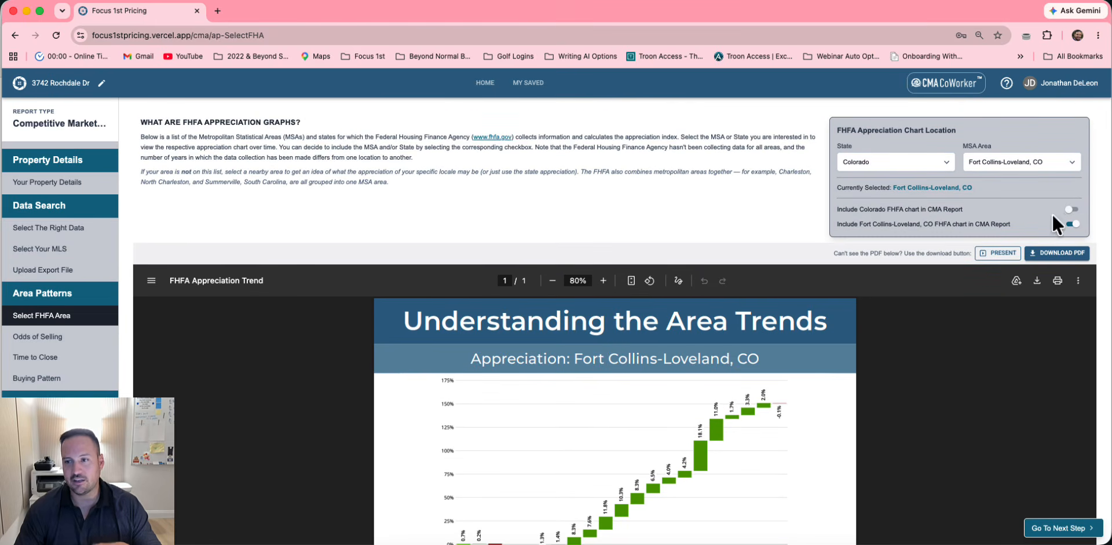
pyautogui.click(1072, 210)
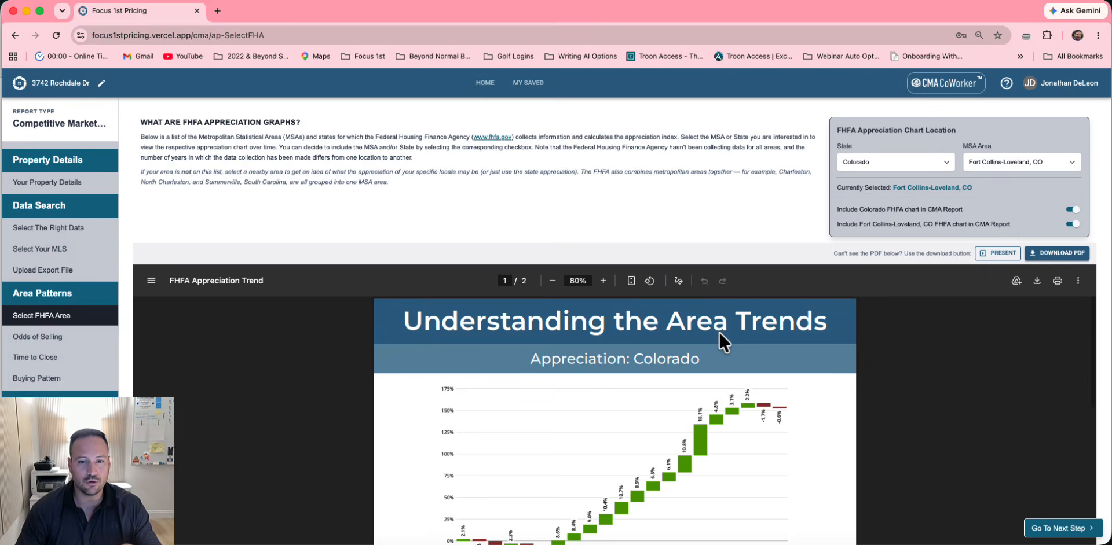
pyautogui.scroll(-10, 719, 335)
pyautogui.scroll(-2, 718, 331)
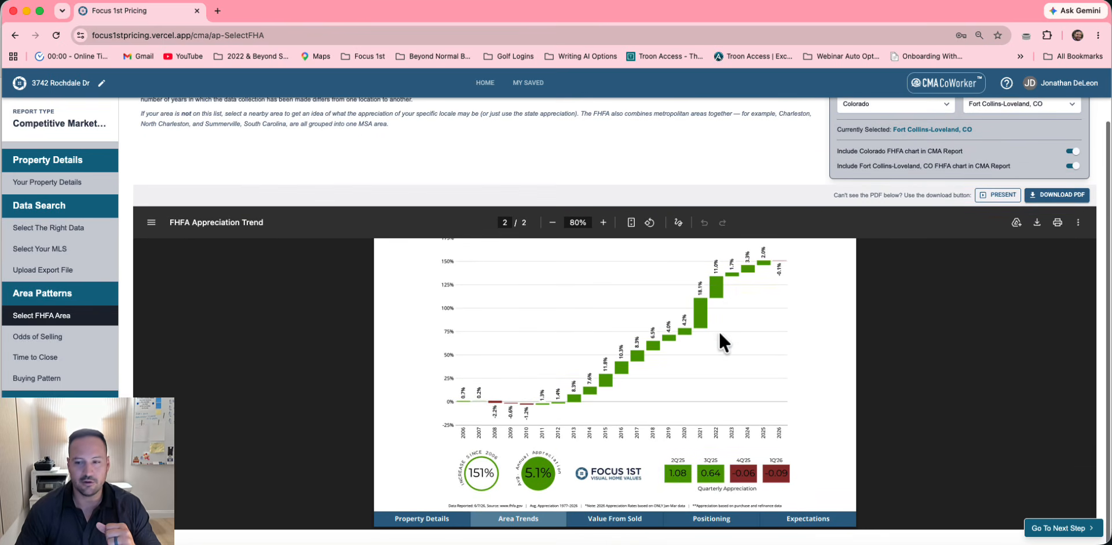
pyautogui.scroll(2, 1071, 168)
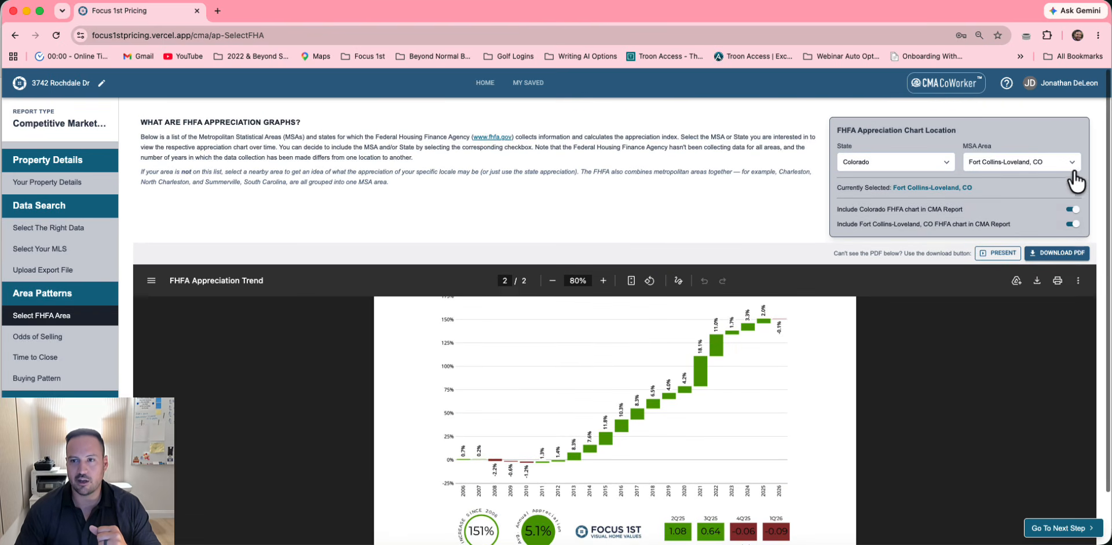
# Advance through Odds of Selling, Time to Close and Buying Pattern to the scattergram
pyautogui.click(1074, 527)
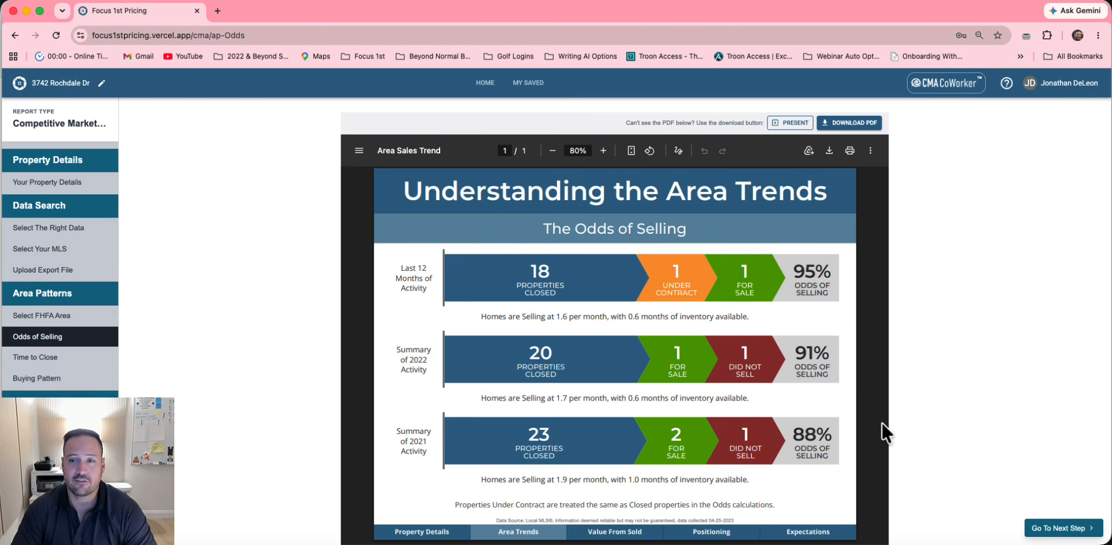
pyautogui.click(1063, 527)
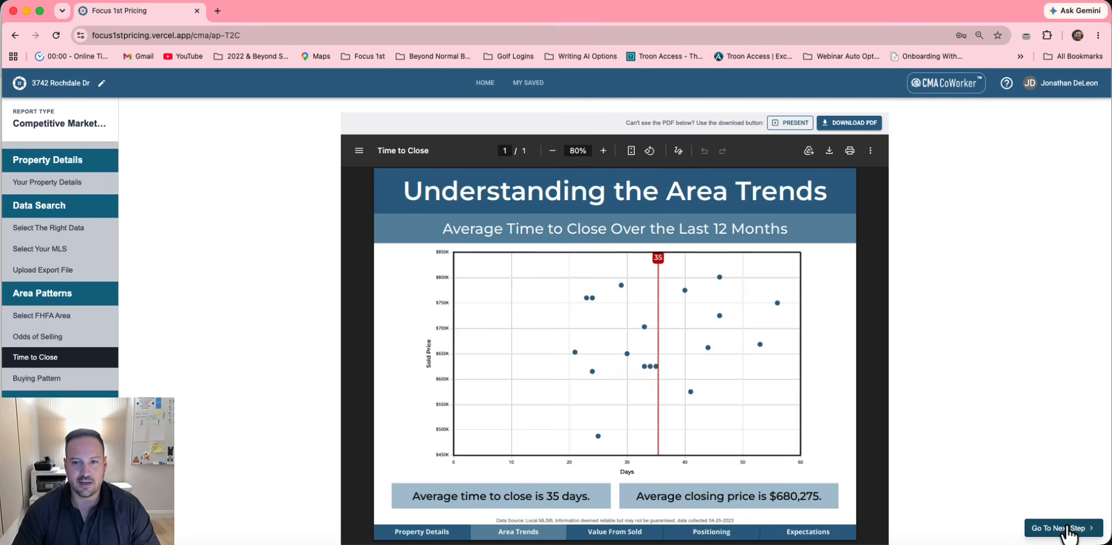
pyautogui.click(1067, 529)
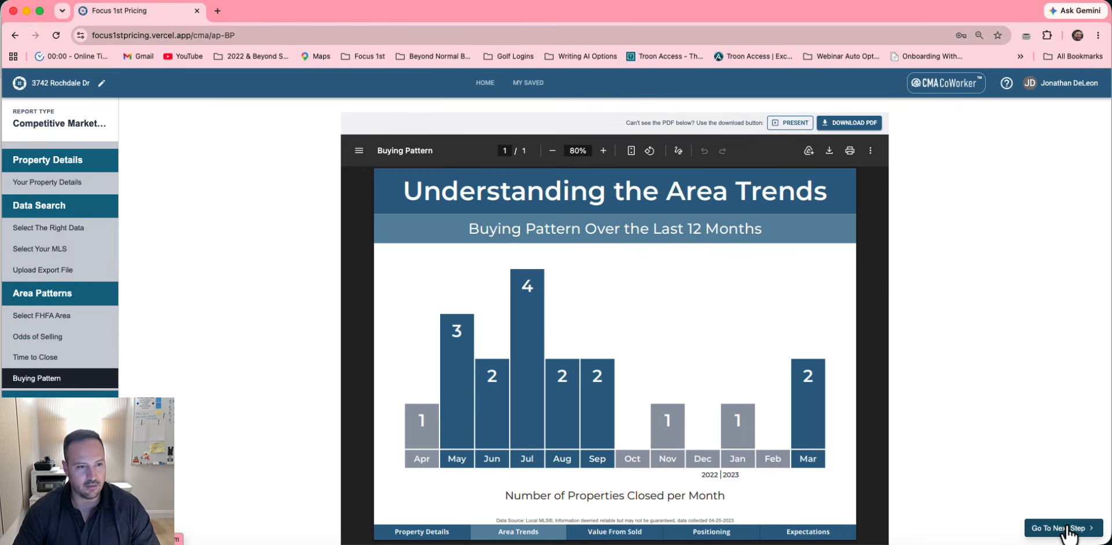
pyautogui.click(1067, 528)
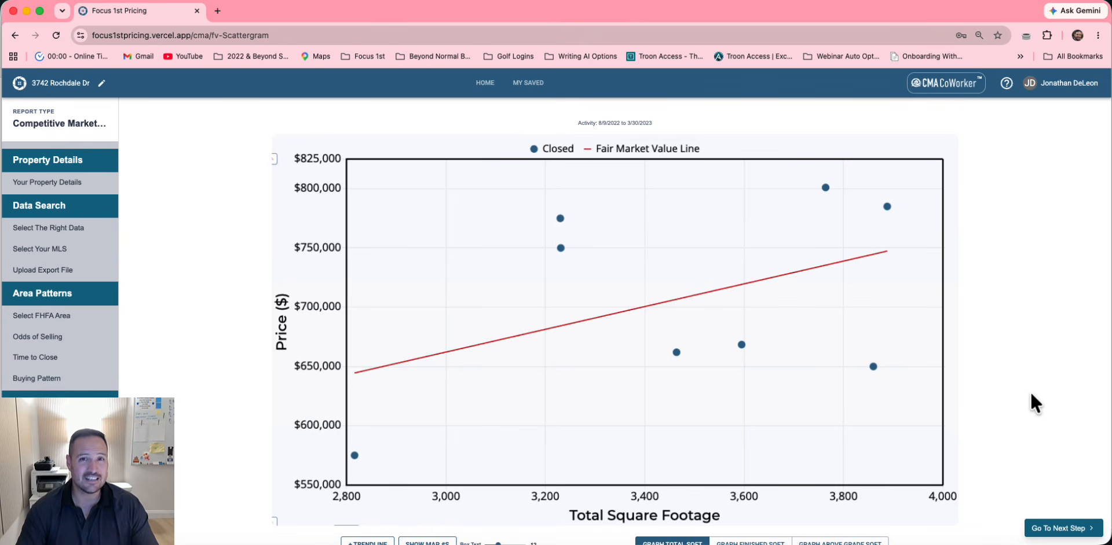
# Switch the scattergram to graph price against finished square footage
pyautogui.scroll(-2, 1030, 391)
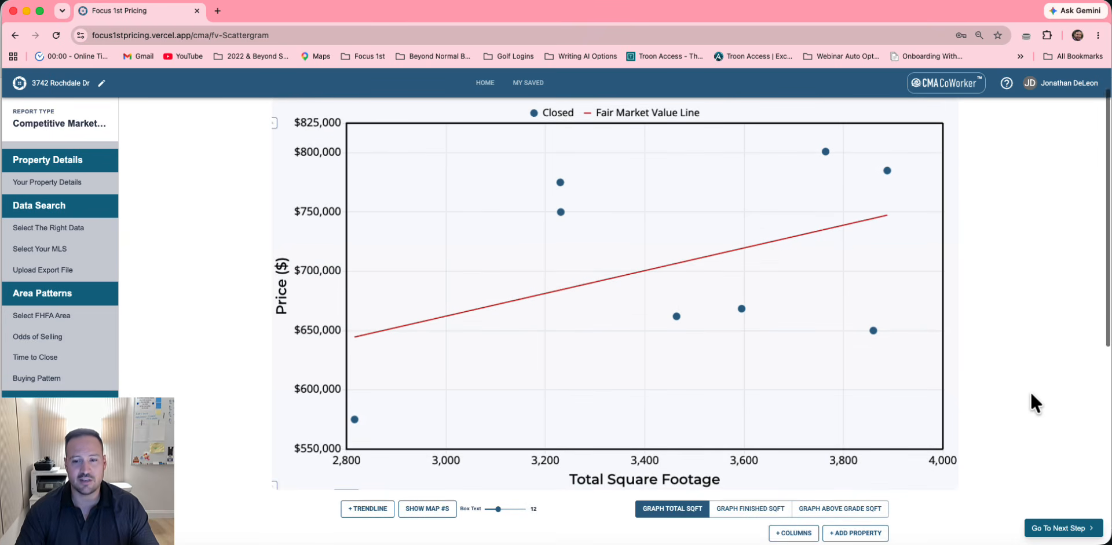
pyautogui.click(763, 511)
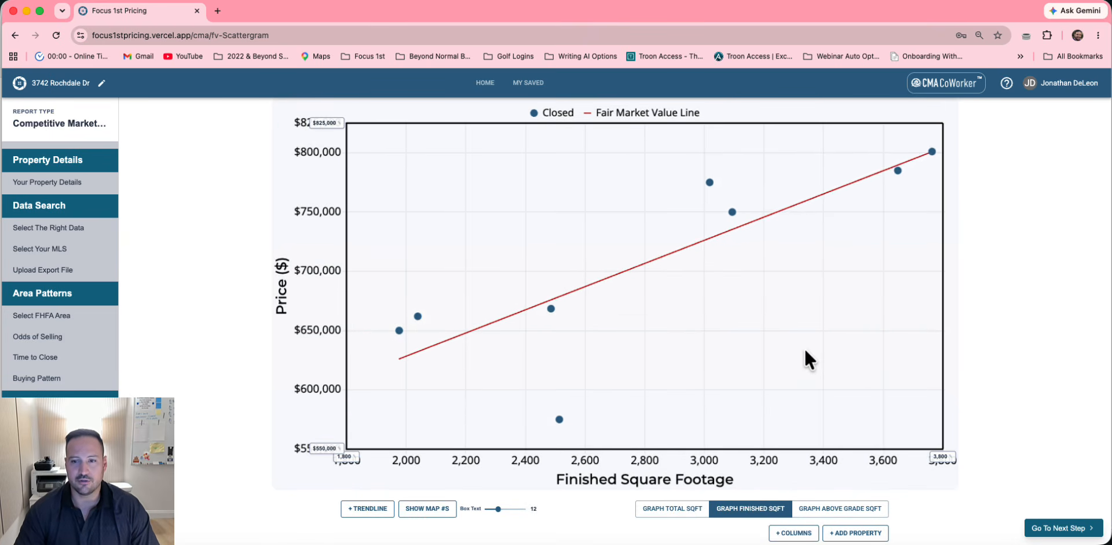
pyautogui.scroll(-5, 804, 349)
# Save a 'Patio Home' note on the $575,000 comparable and move its card to the lower left
pyautogui.moveTo(560, 271)
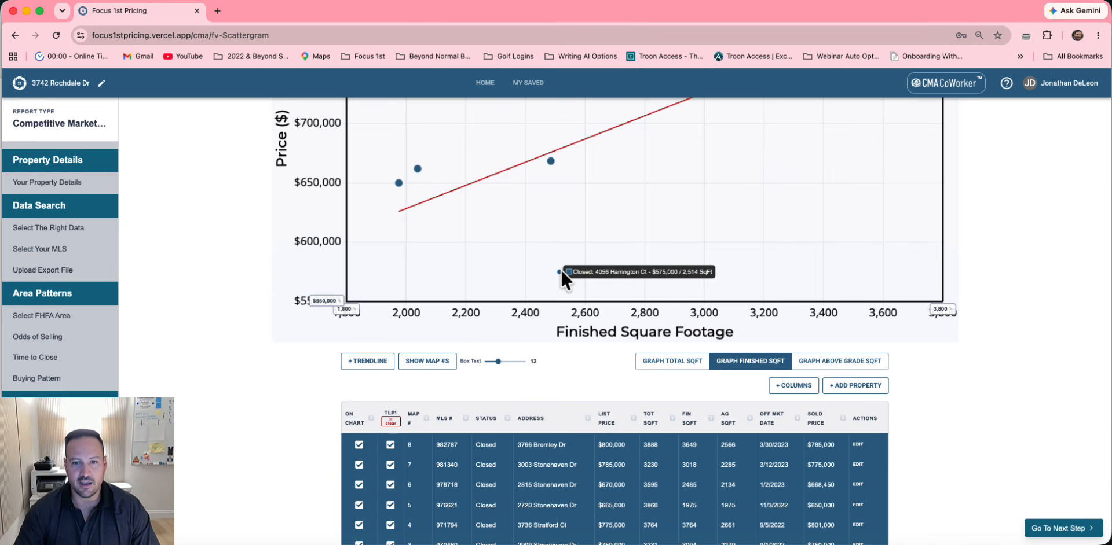
pyautogui.click(559, 271)
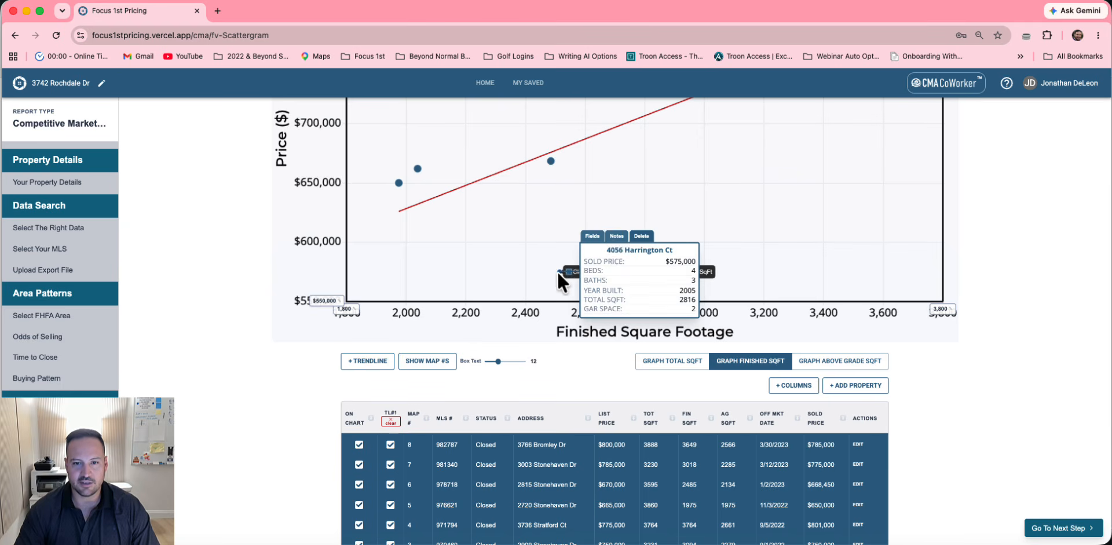
pyautogui.click(616, 236)
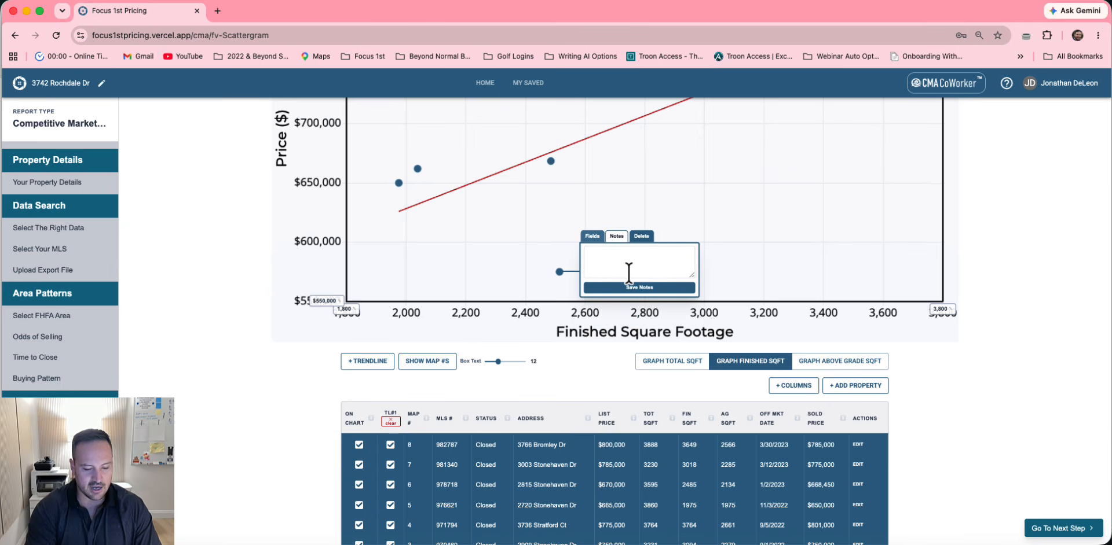
pyautogui.write('Fatio Home')
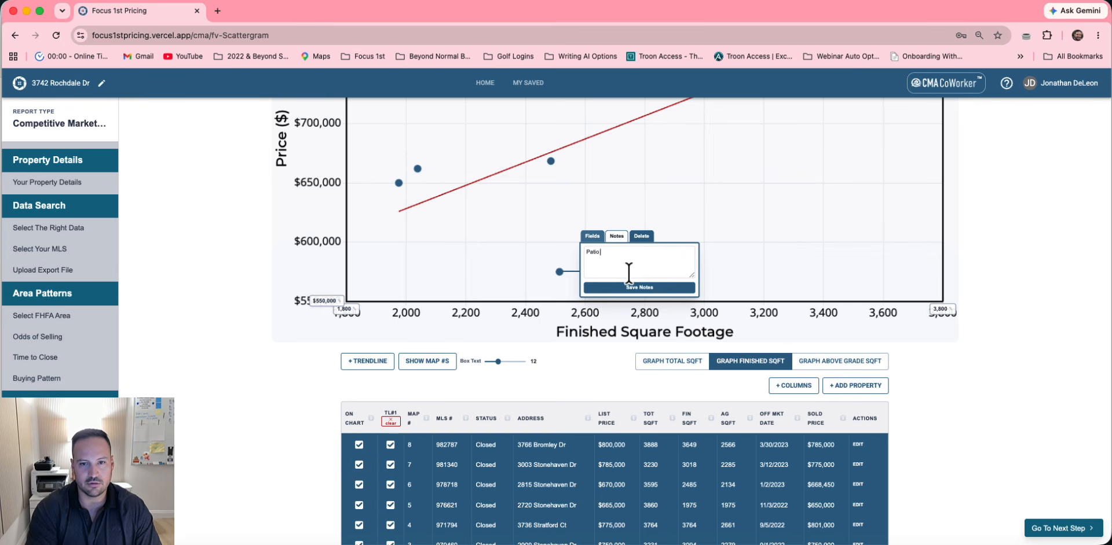
pyautogui.click(620, 288)
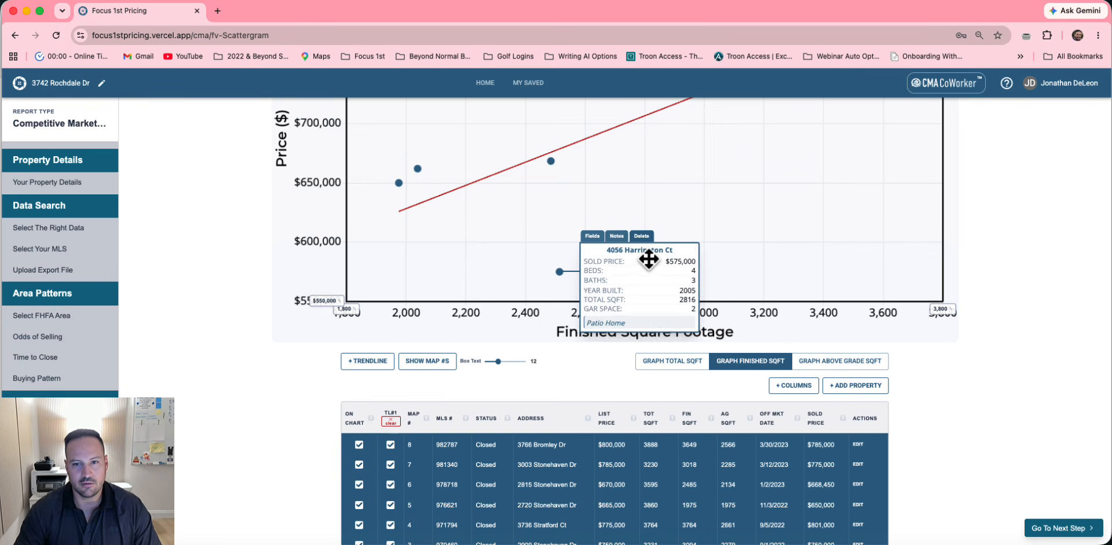
pyautogui.moveTo(650, 256); pyautogui.dragTo(650, 203)
pyautogui.scroll(1, 679, 198)
pyautogui.scroll(-5, 484, 422)
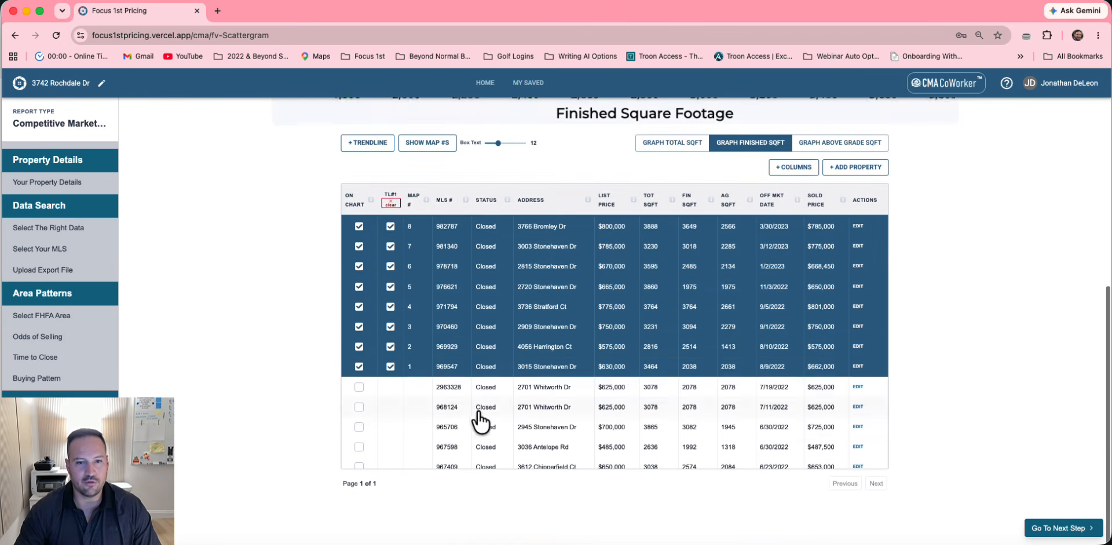
pyautogui.scroll(5, 853, 347)
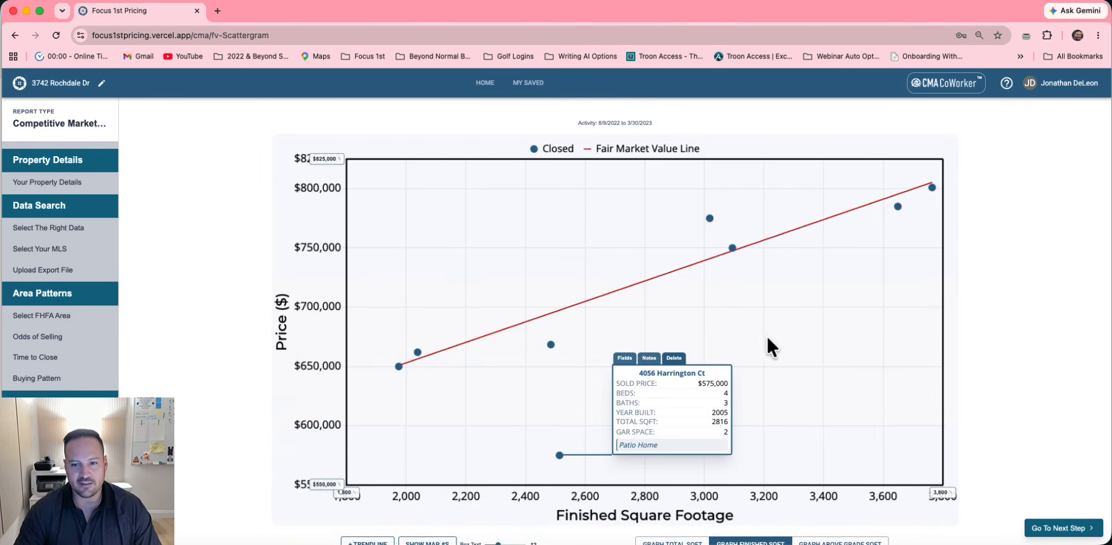
pyautogui.moveTo(700, 377); pyautogui.dragTo(476, 397)
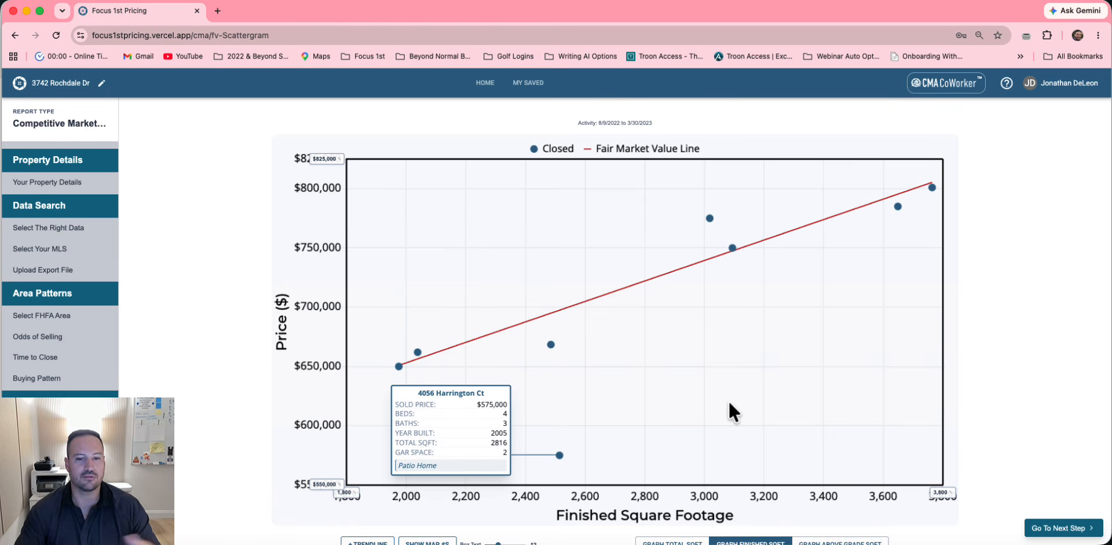
pyautogui.scroll(-3, 730, 406)
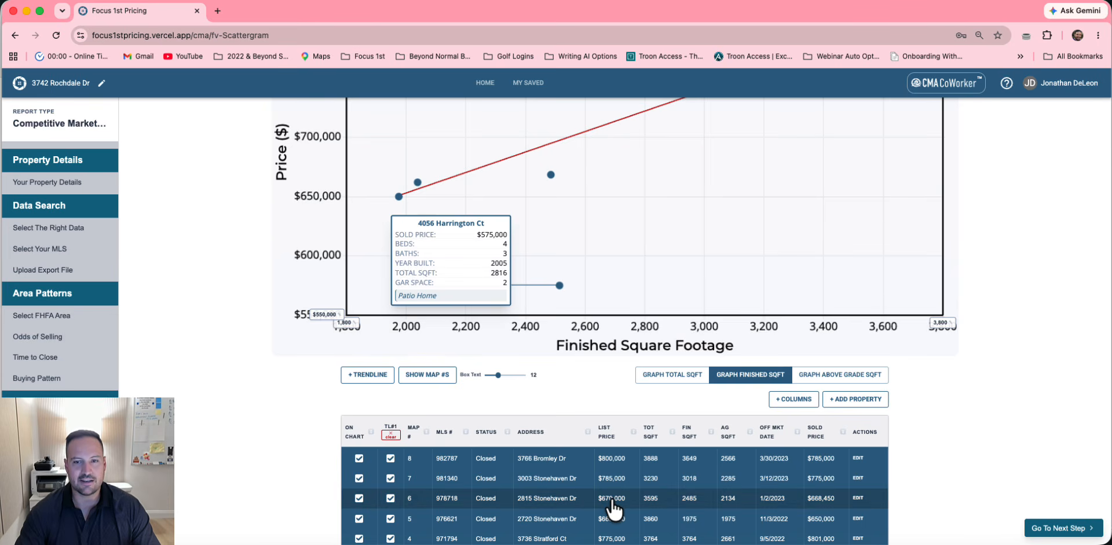
pyautogui.scroll(2, 613, 509)
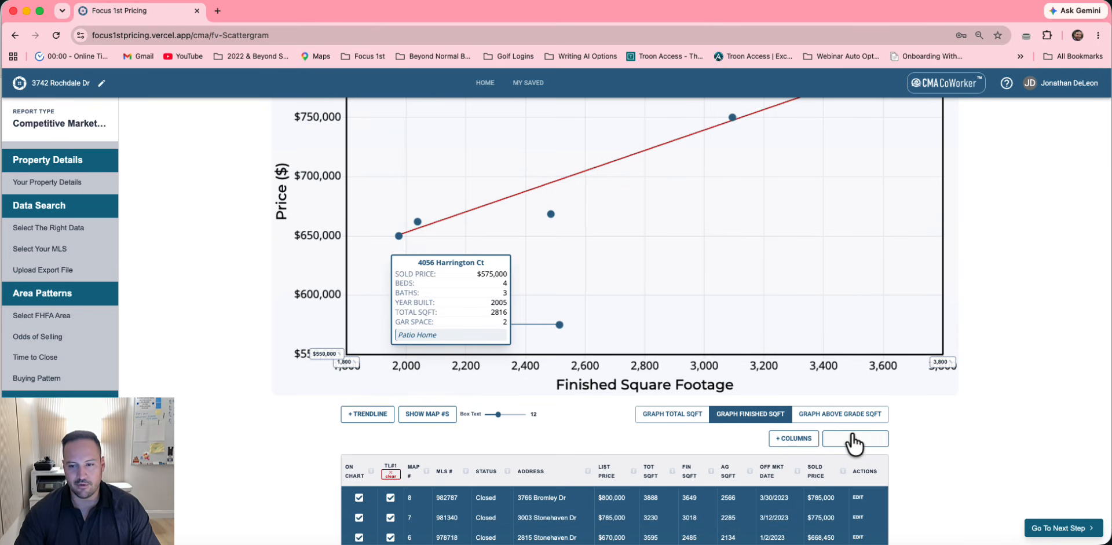
# Add the 3,500 sq ft subject home to the scattergram
pyautogui.click(853, 441)
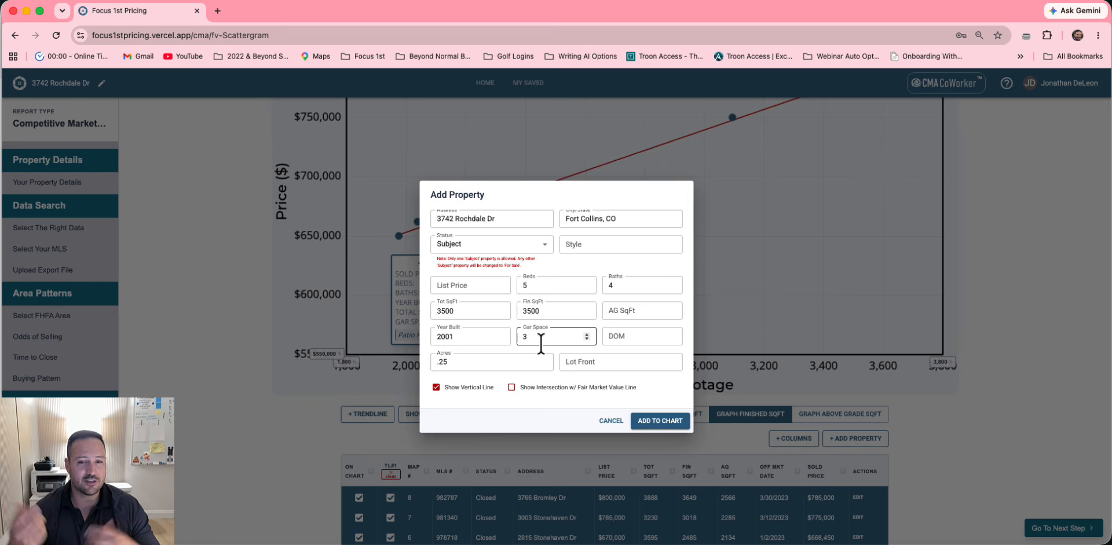
pyautogui.click(673, 408)
pyautogui.scroll(2, 731, 363)
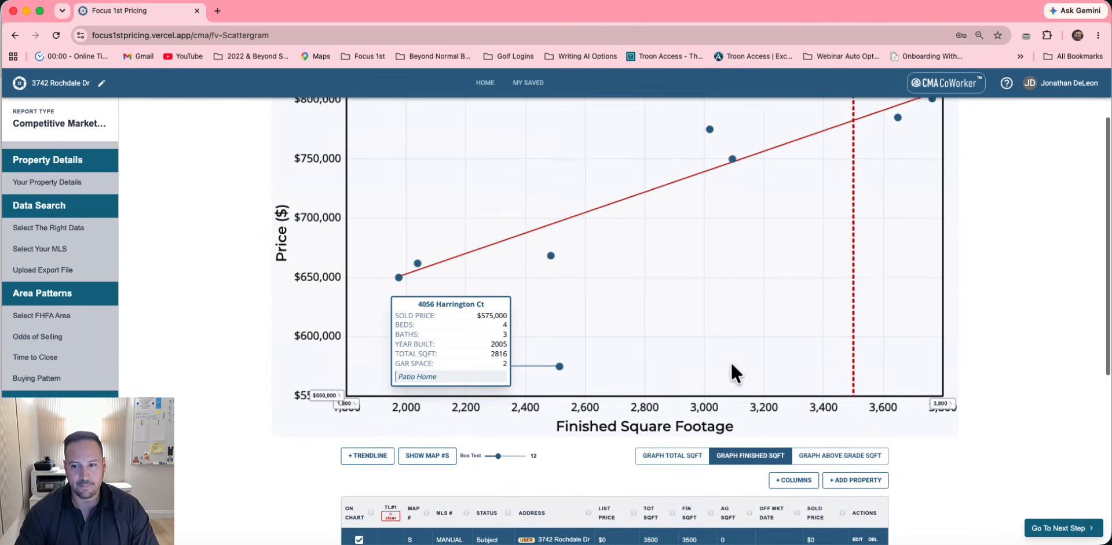
pyautogui.scroll(2, 730, 362)
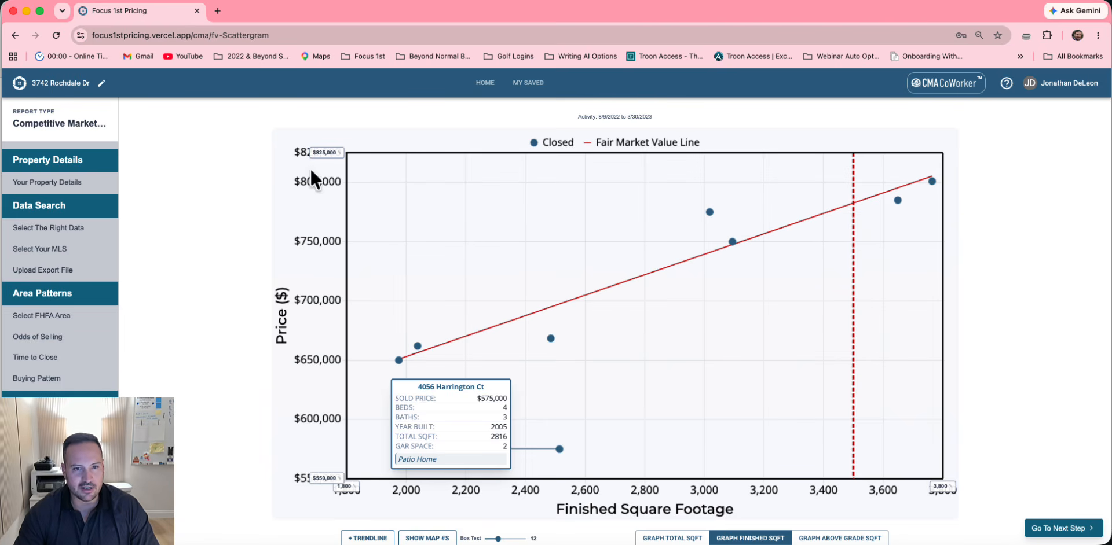
pyautogui.scroll(-4, 831, 335)
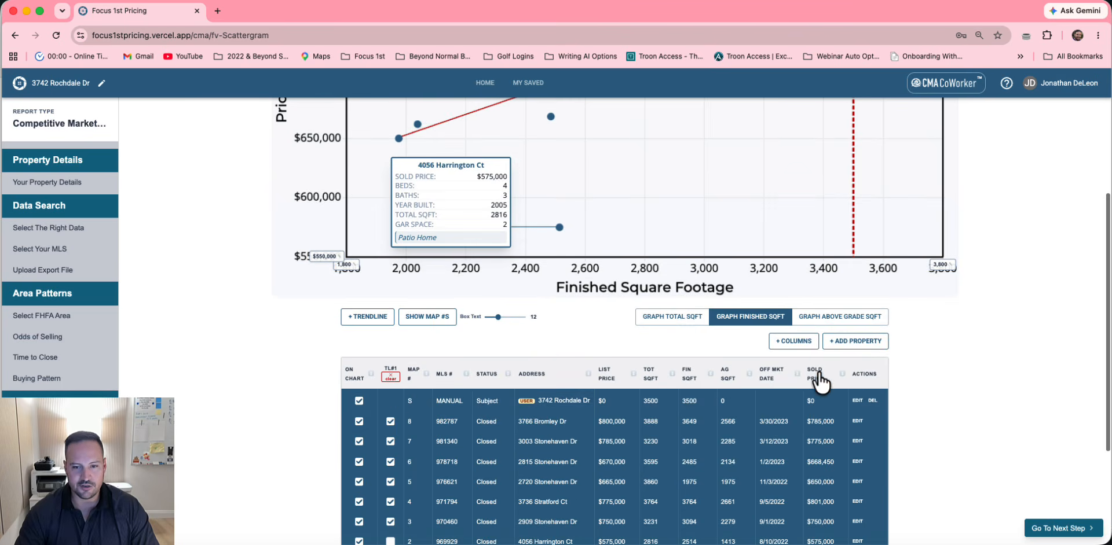
# Enable Show Intersection for the subject to mark where it meets the fair market value line
pyautogui.click(857, 400)
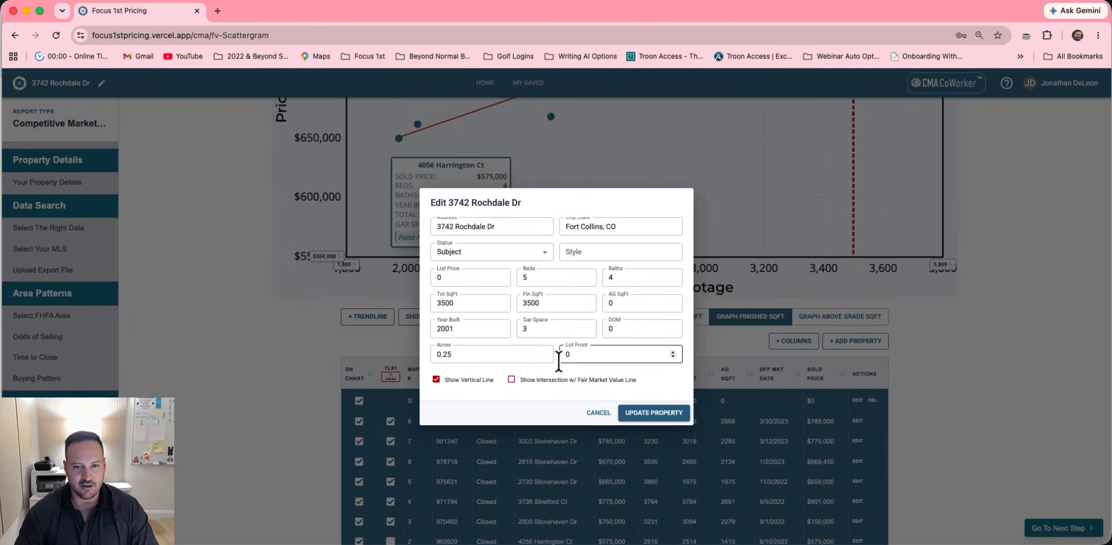
pyautogui.click(511, 380)
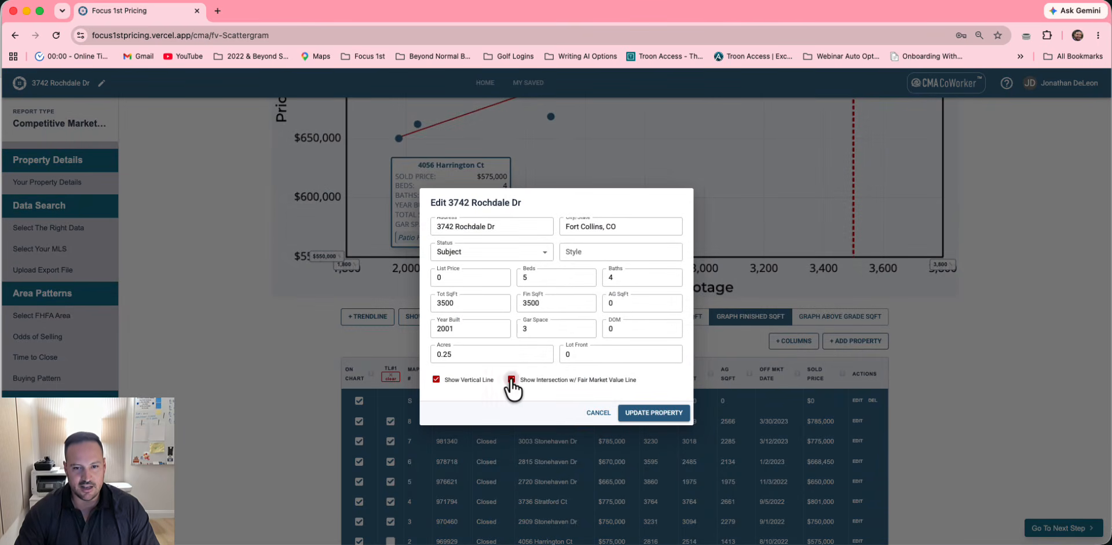
pyautogui.click(660, 414)
pyautogui.scroll(3, 708, 227)
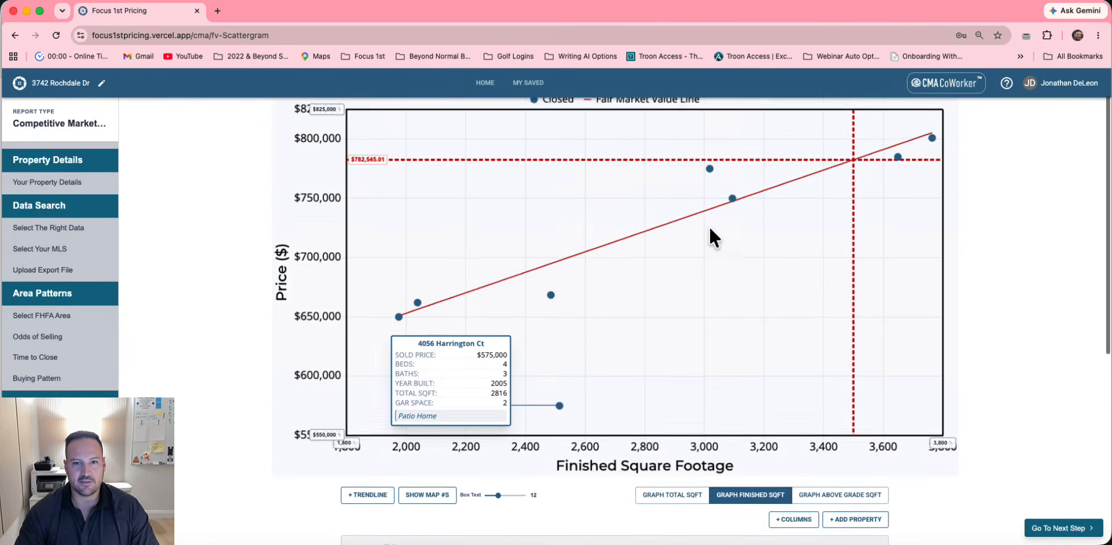
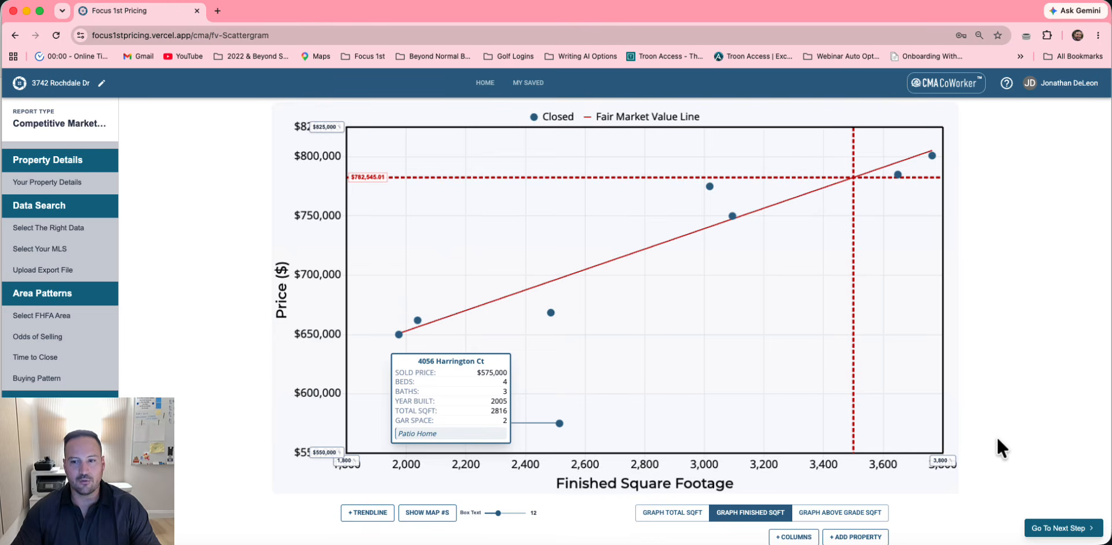
# Continue to the Pricing Map showing the 'Location of Past Sales' for the nine selected properties
pyautogui.click(1058, 528)
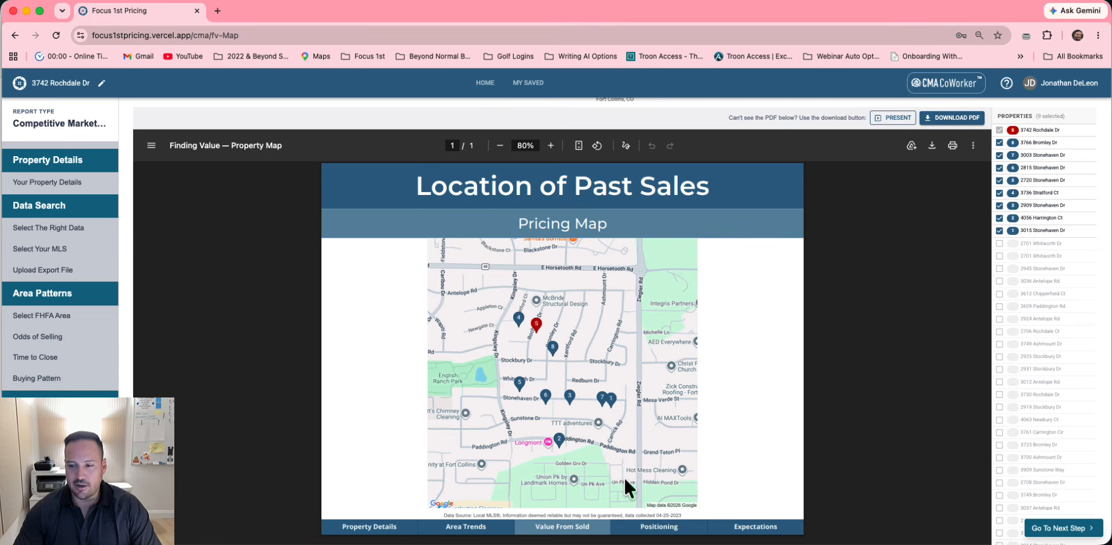
# Review the sidebar sections, then continue to the Select Positioning Search Strategy page
pyautogui.scroll(-3, 61, 270)
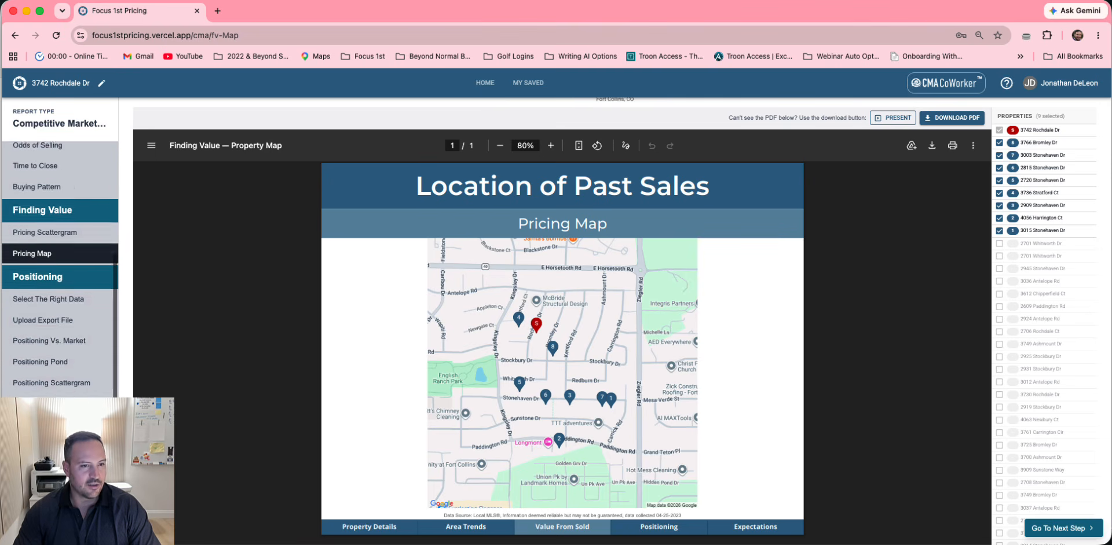
pyautogui.scroll(-3, 61, 270)
pyautogui.scroll(8, 60, 269)
pyautogui.scroll(-8, 60, 269)
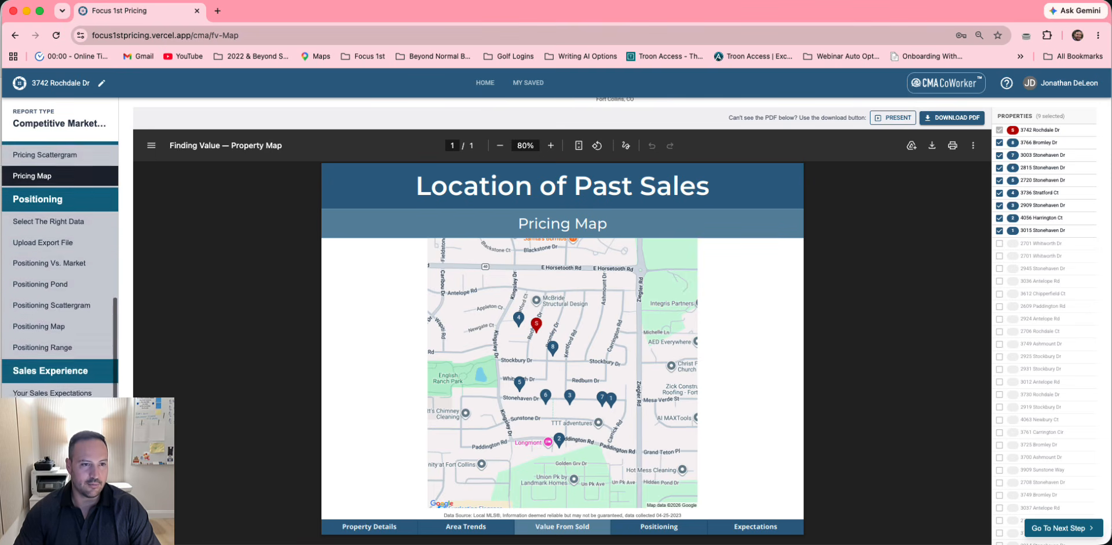
pyautogui.scroll(8, 61, 269)
pyautogui.scroll(-8, 61, 270)
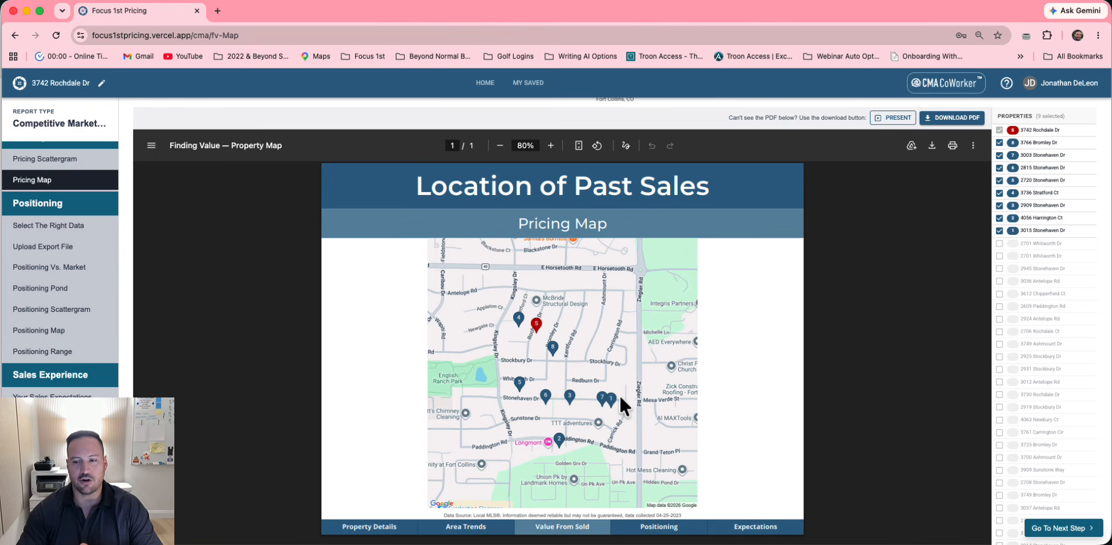
pyautogui.click(1071, 529)
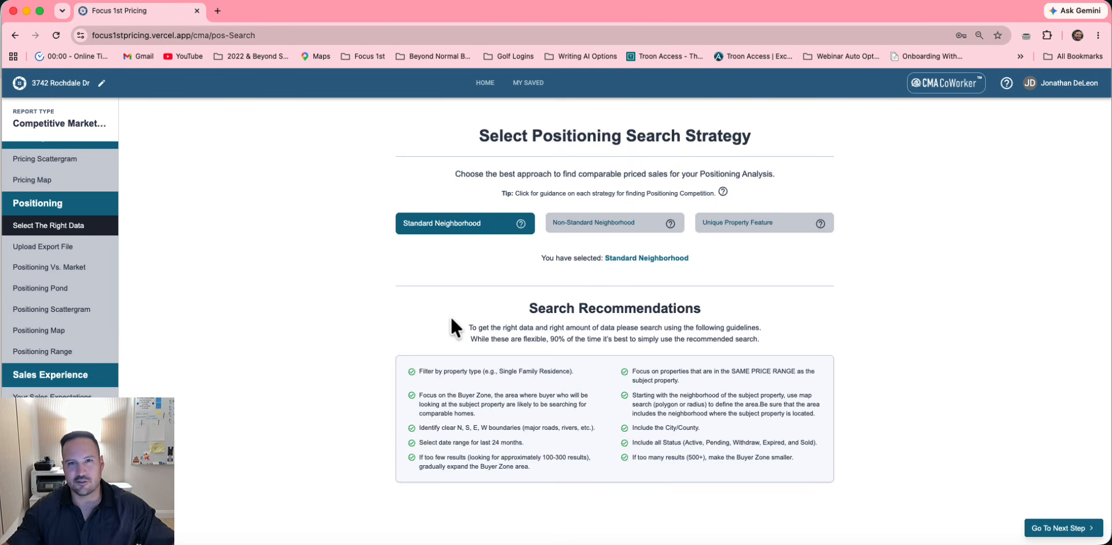
# Compare the Non-Standard and Unique Property Feature strategies, then keep Standard Neighborhood
pyautogui.click(569, 225)
pyautogui.click(735, 225)
pyautogui.click(490, 230)
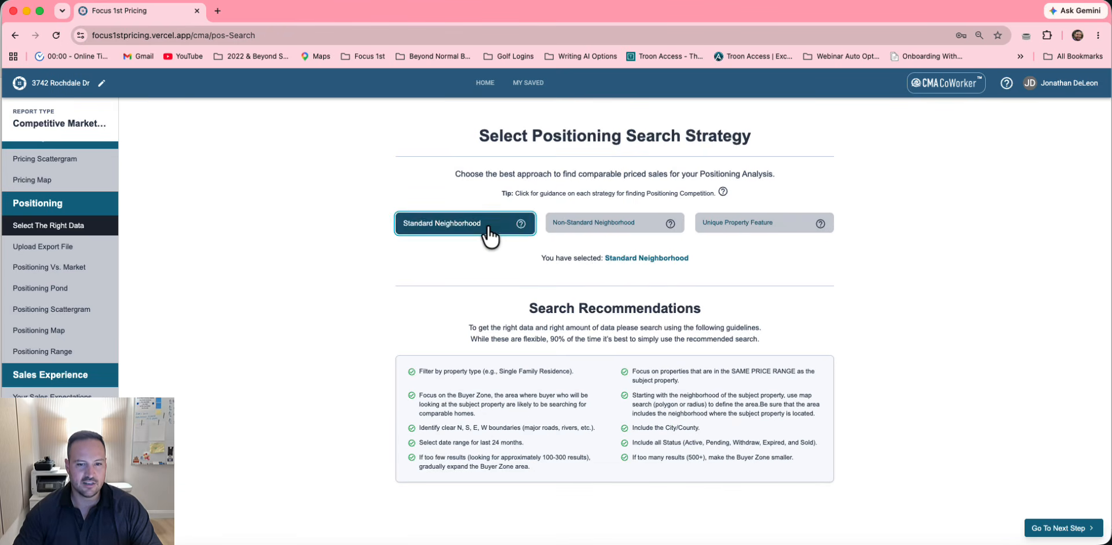
pyautogui.click(628, 229)
pyautogui.click(484, 224)
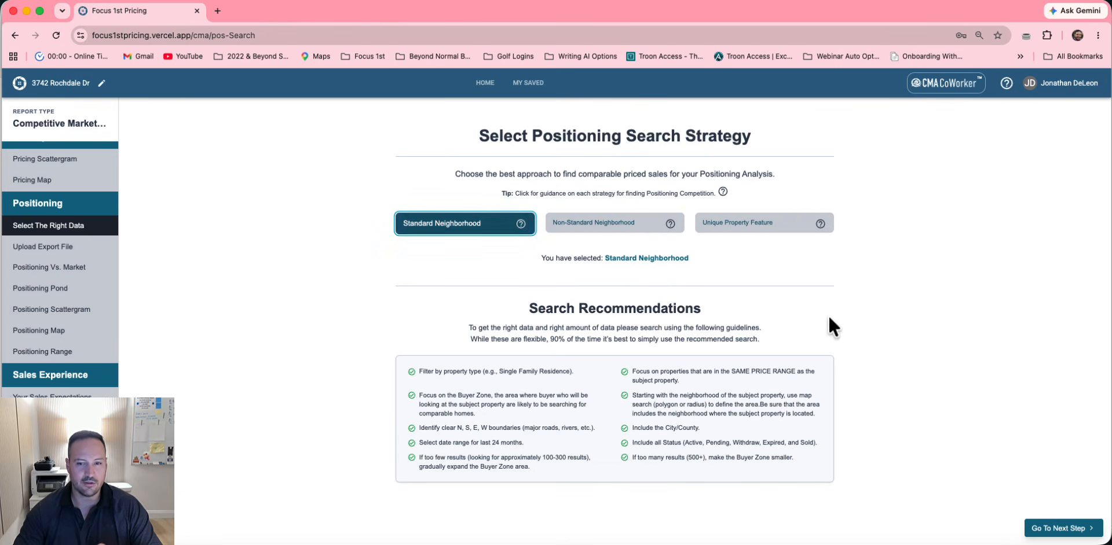
# Import the SE Fort Collins Positioning Data file and continue to the Buyer Zone page
pyautogui.click(1060, 528)
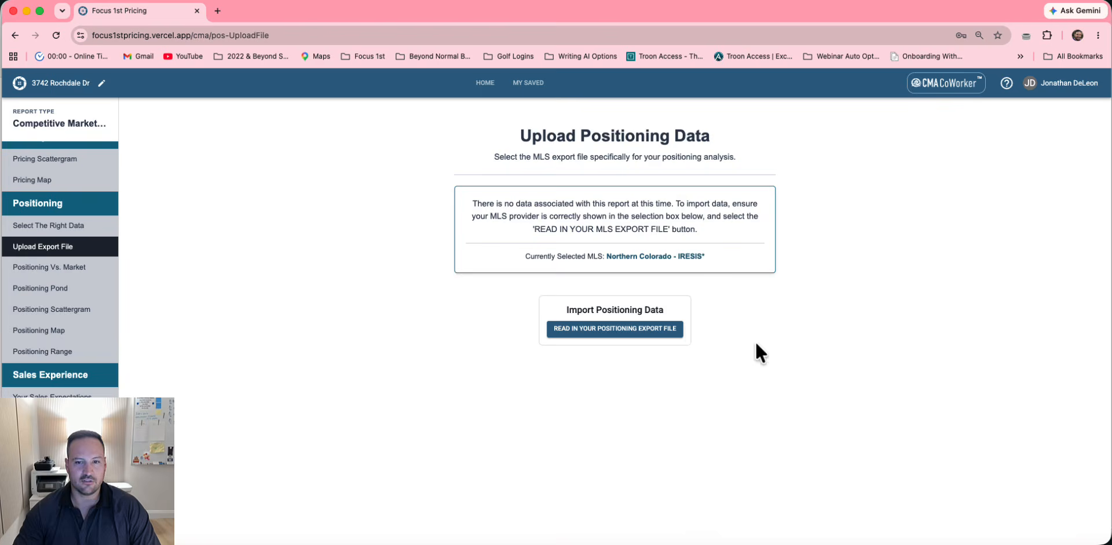
pyautogui.click(660, 329)
pyautogui.click(352, 147)
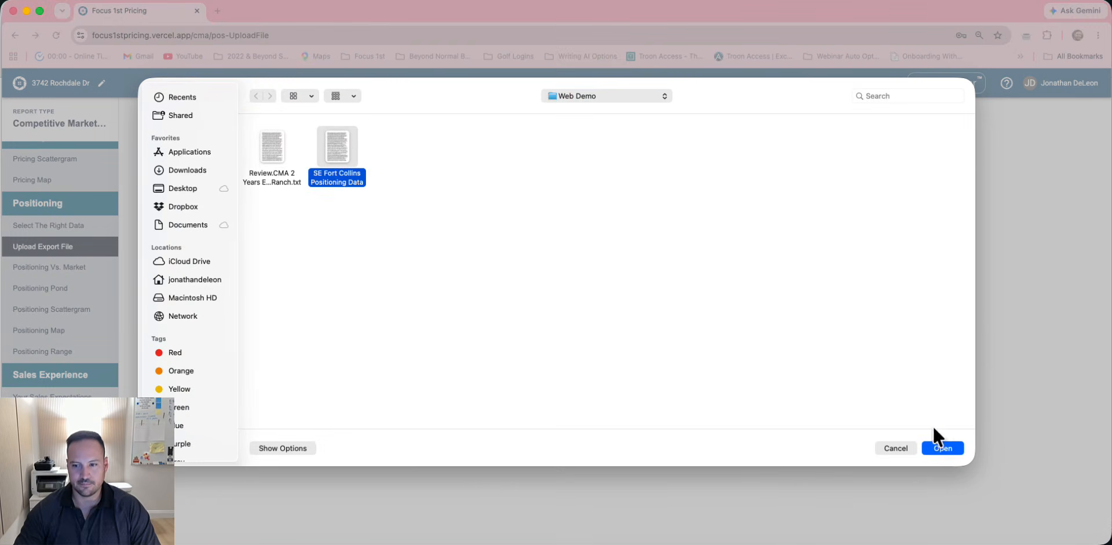
pyautogui.click(950, 447)
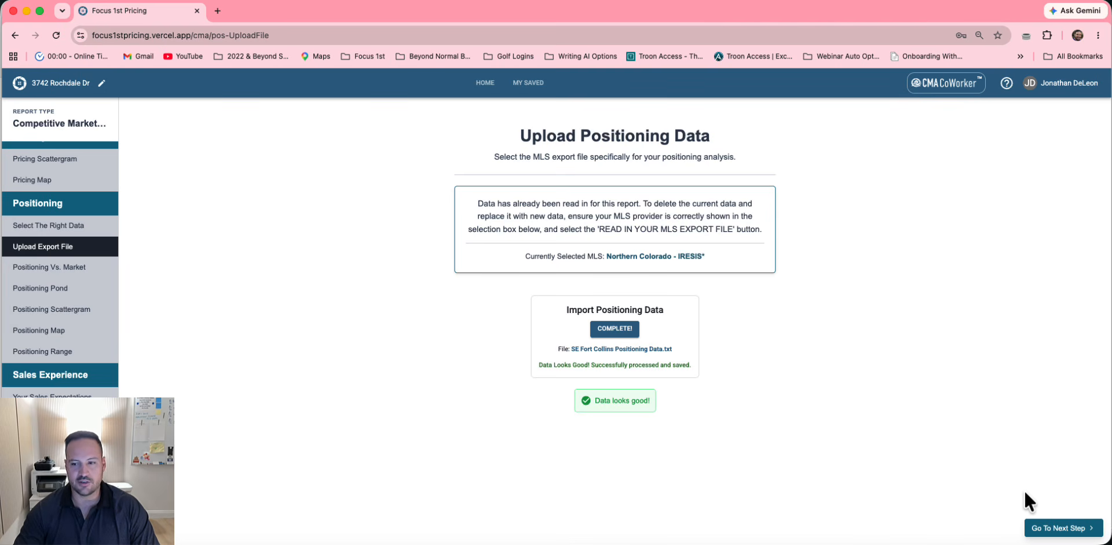
pyautogui.click(1066, 528)
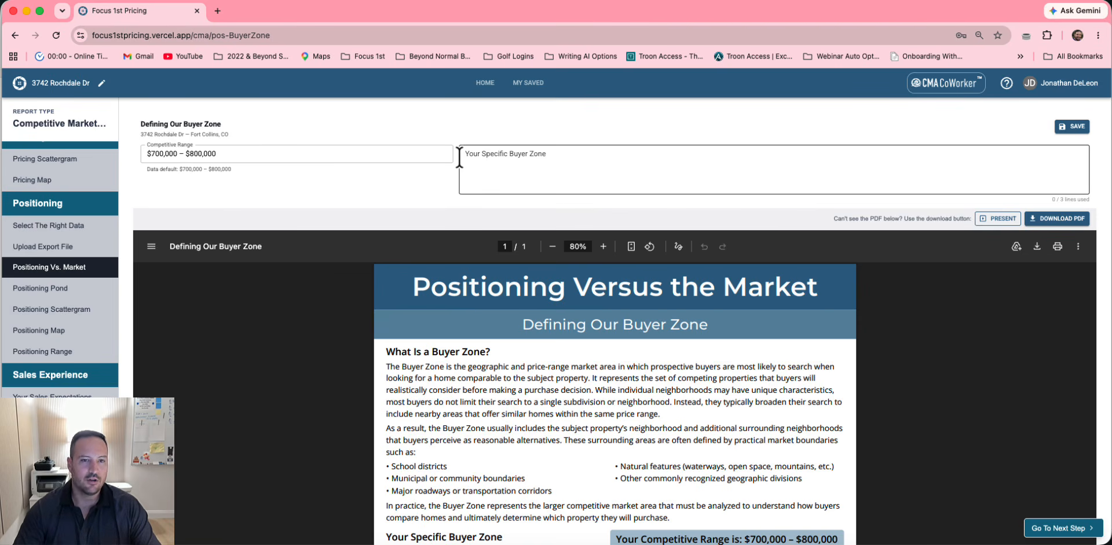
# Enter 'SE Fort Collins' as the specific buyer zone
pyautogui.scroll(-1, 441, 183)
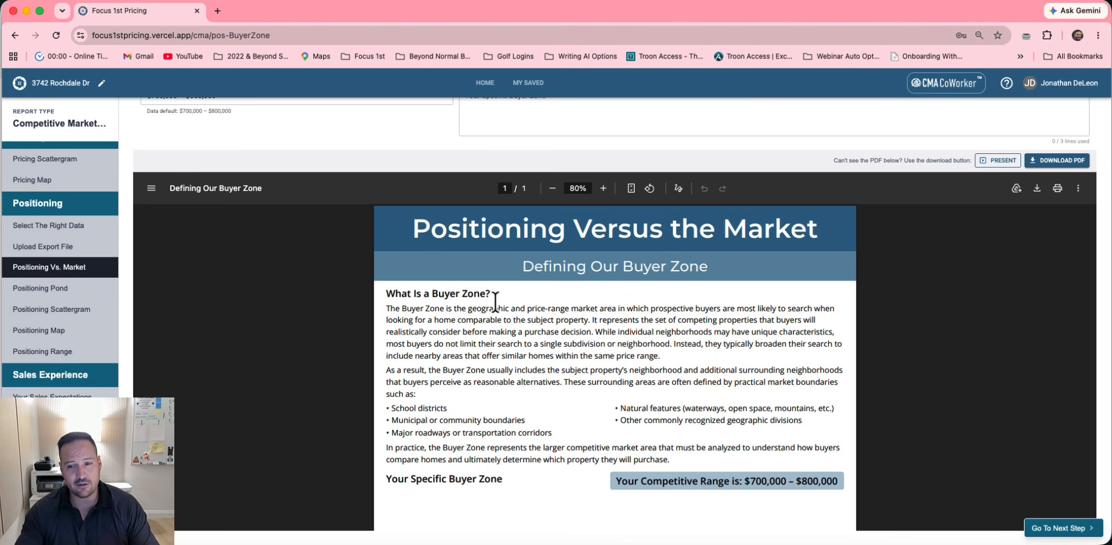
pyautogui.scroll(2, 495, 290)
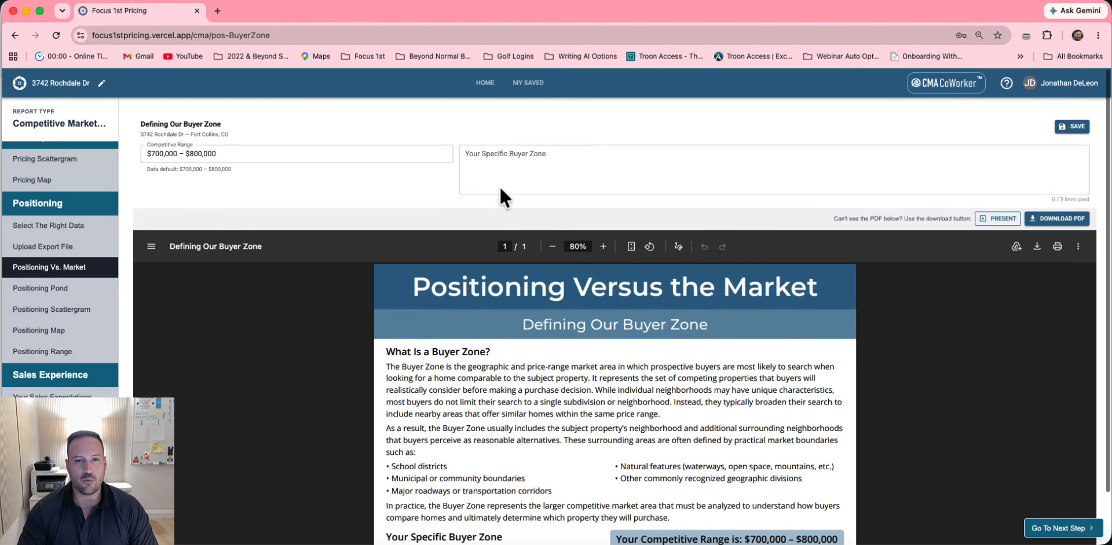
pyautogui.click(502, 174)
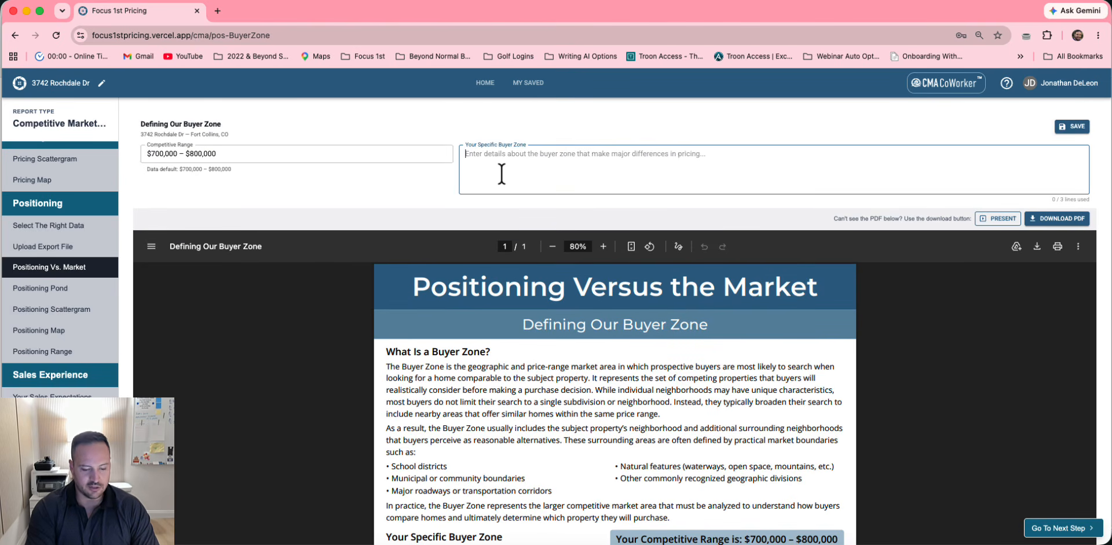
pyautogui.write('SE  Fort Collins')
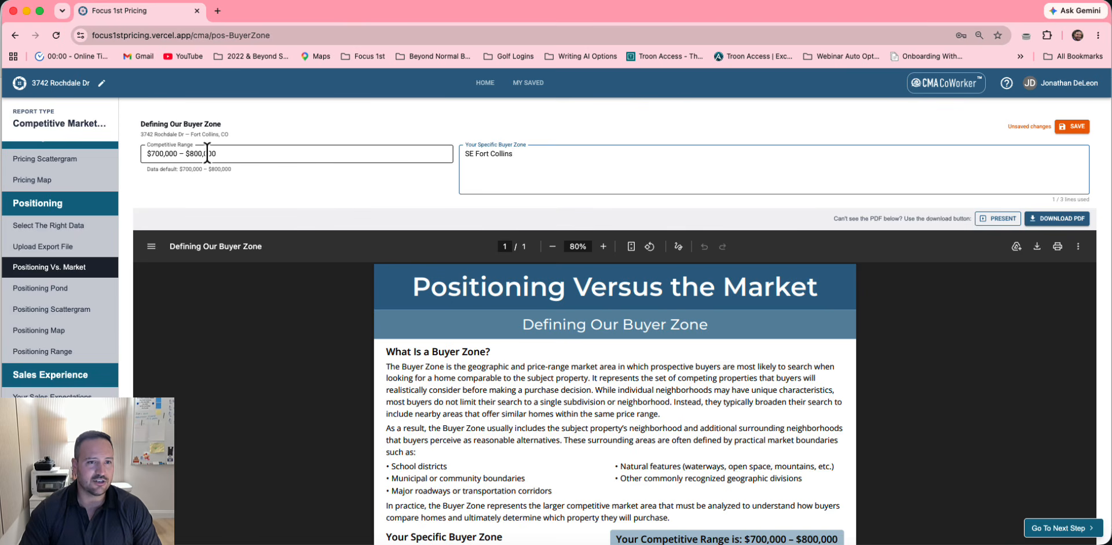
# Raise the competitive range's upper end to $825,000, save, and continue to the Pond step
pyautogui.moveTo(202, 153); pyautogui.dragTo(193, 153)
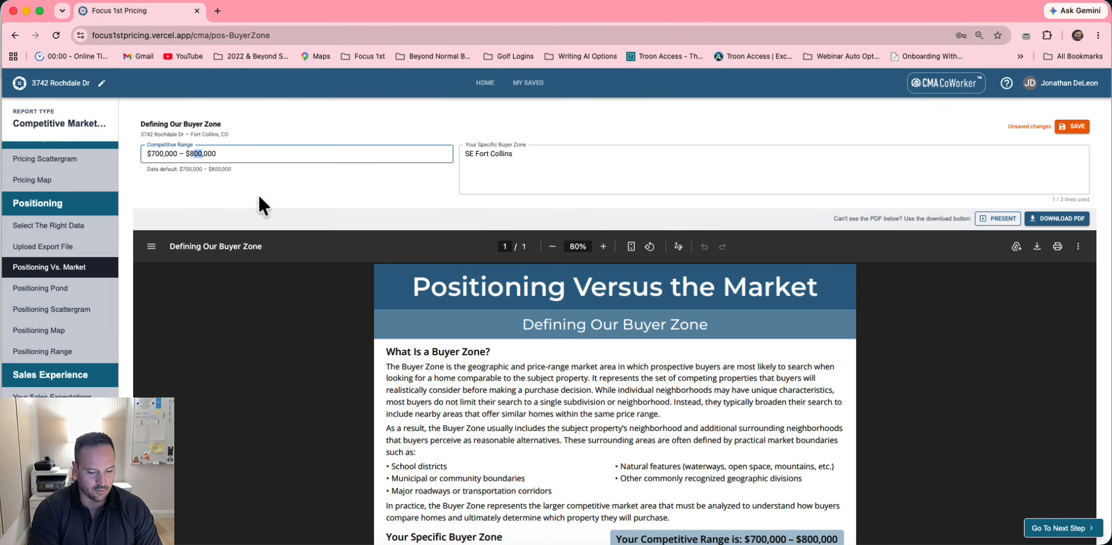
pyautogui.write('8')
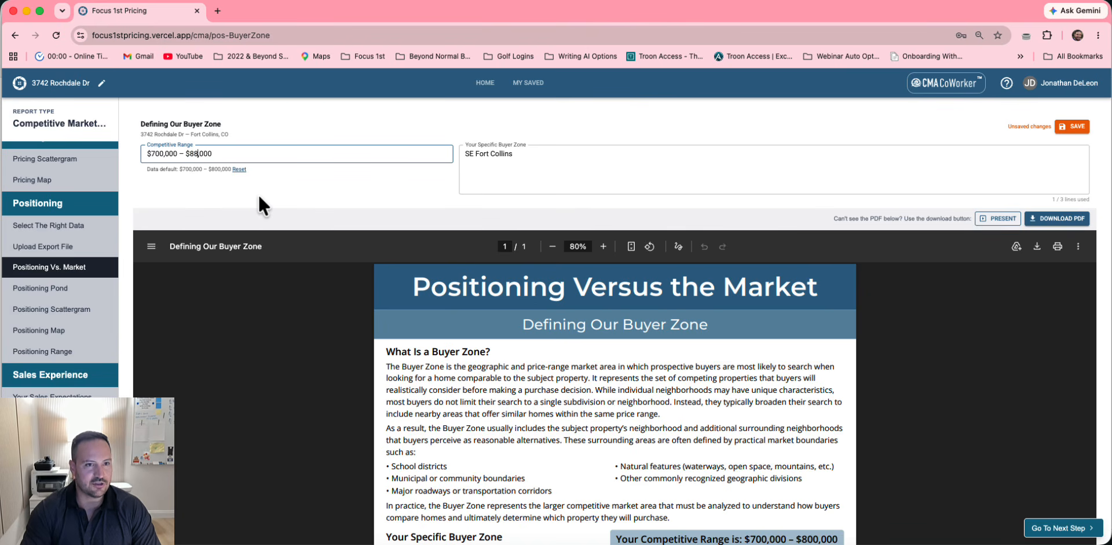
pyautogui.press('BackSpace')
pyautogui.write('25')
pyautogui.click(343, 139)
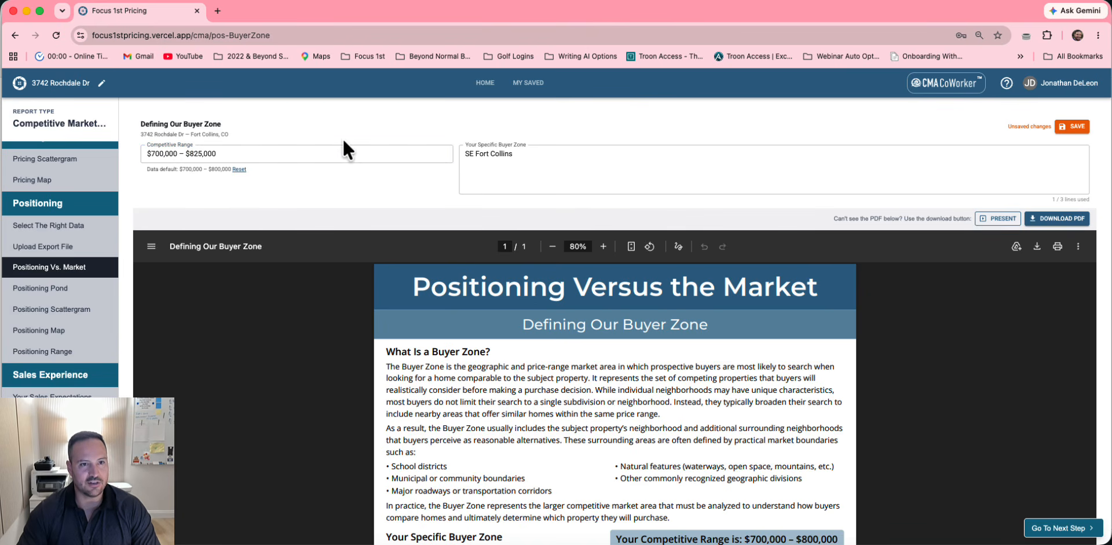
pyautogui.click(1074, 126)
pyautogui.scroll(-2, 923, 189)
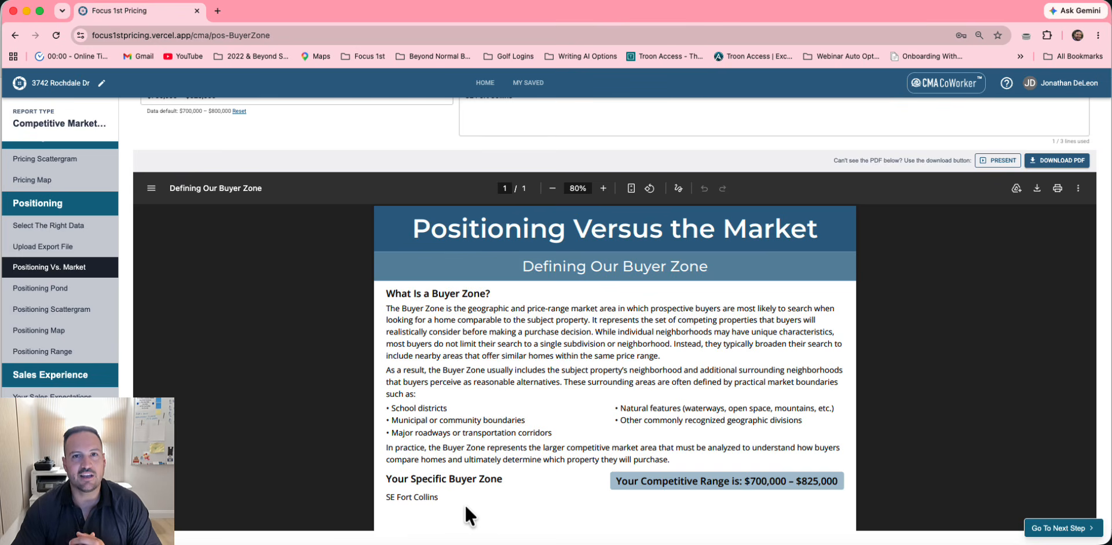
pyautogui.click(1068, 530)
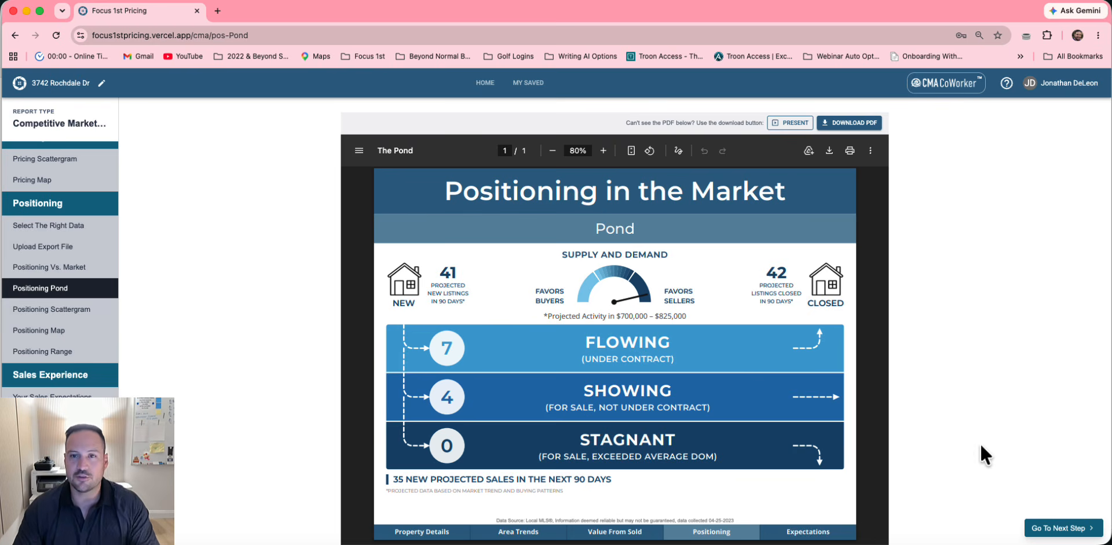
# Continue from the Positioning Pond report to the Positioning Scattergram
pyautogui.click(1050, 528)
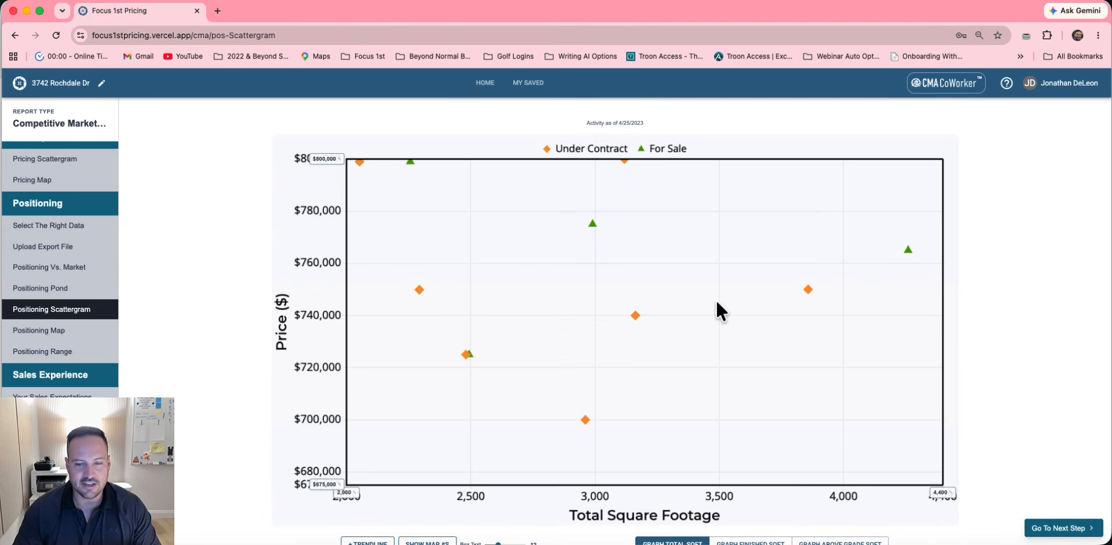
pyautogui.scroll(-3, 716, 300)
pyautogui.scroll(-2, 715, 299)
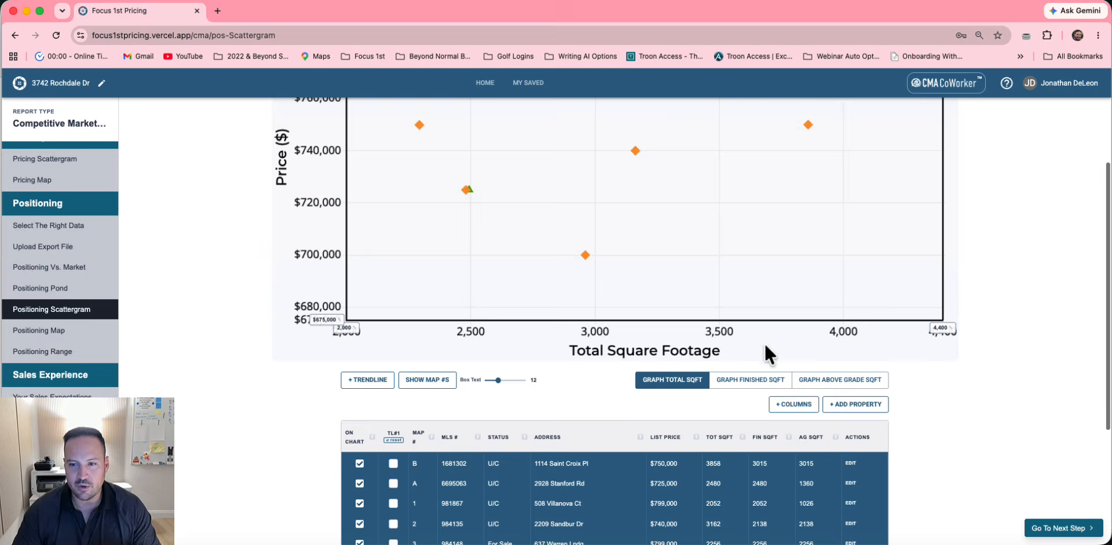
pyautogui.click(854, 404)
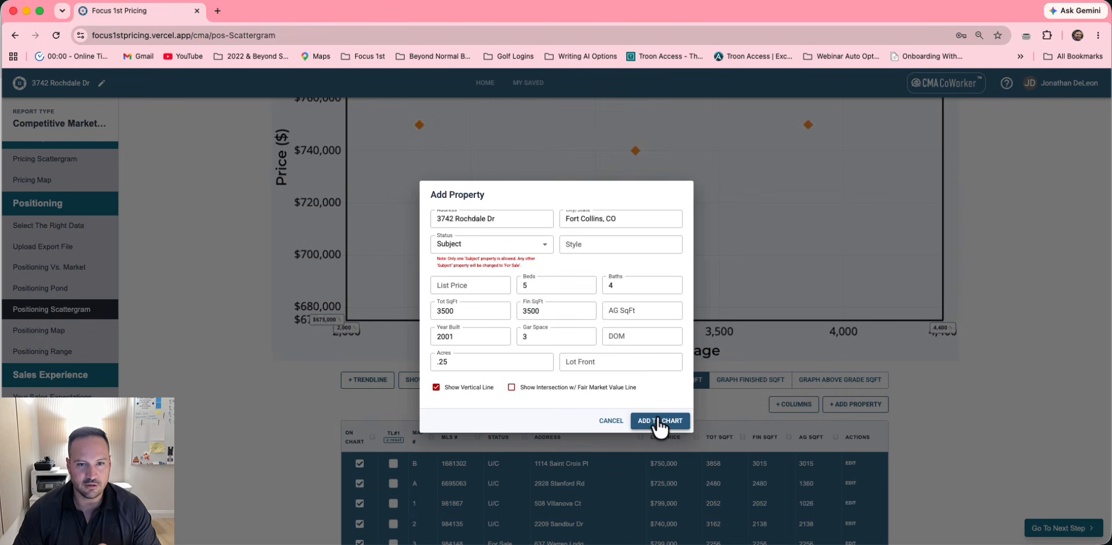
pyautogui.click(481, 283)
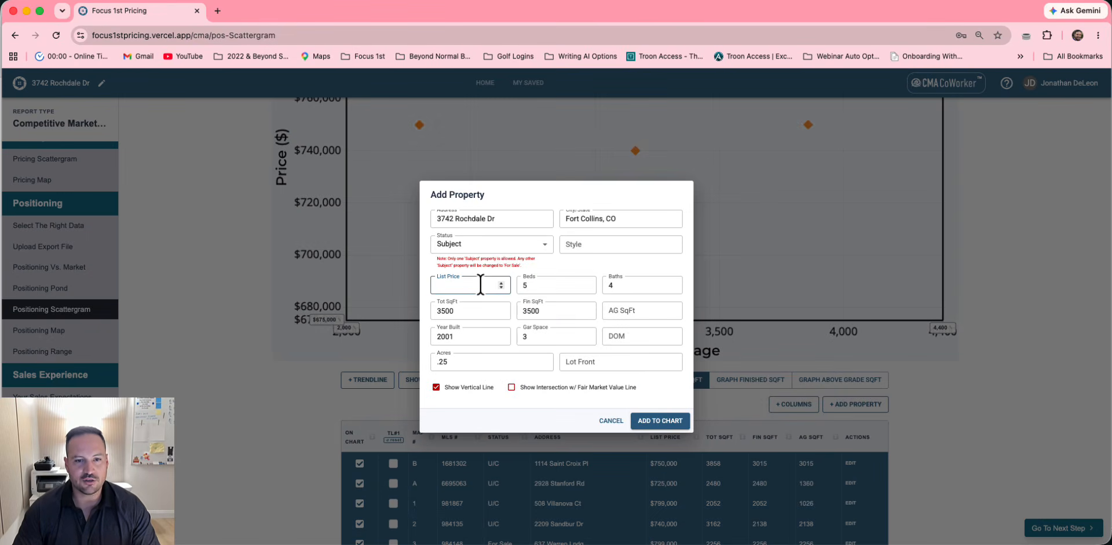
pyautogui.write('785')
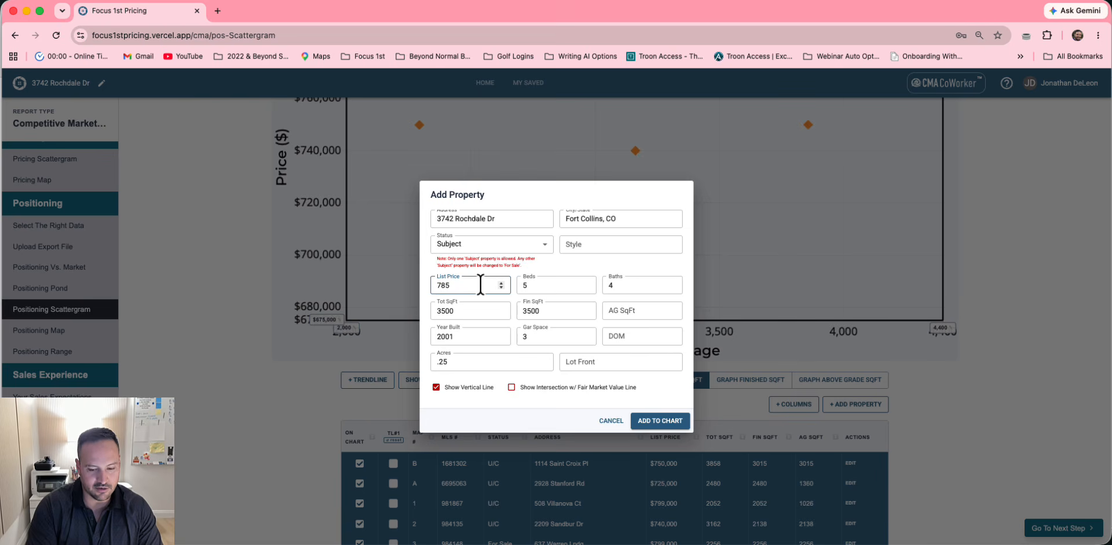
pyautogui.write(',000')
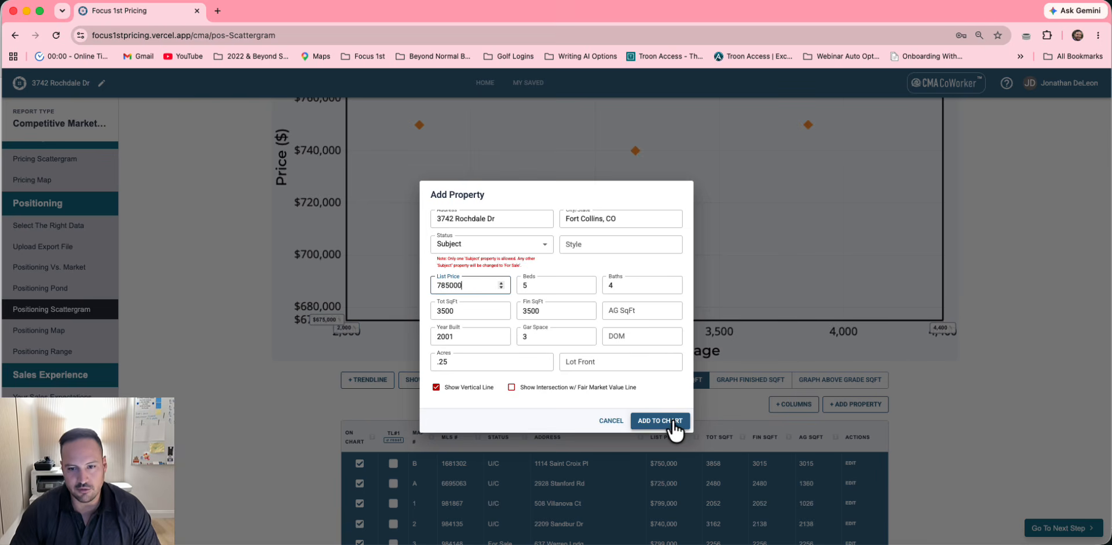
pyautogui.click(659, 421)
pyautogui.scroll(3, 738, 315)
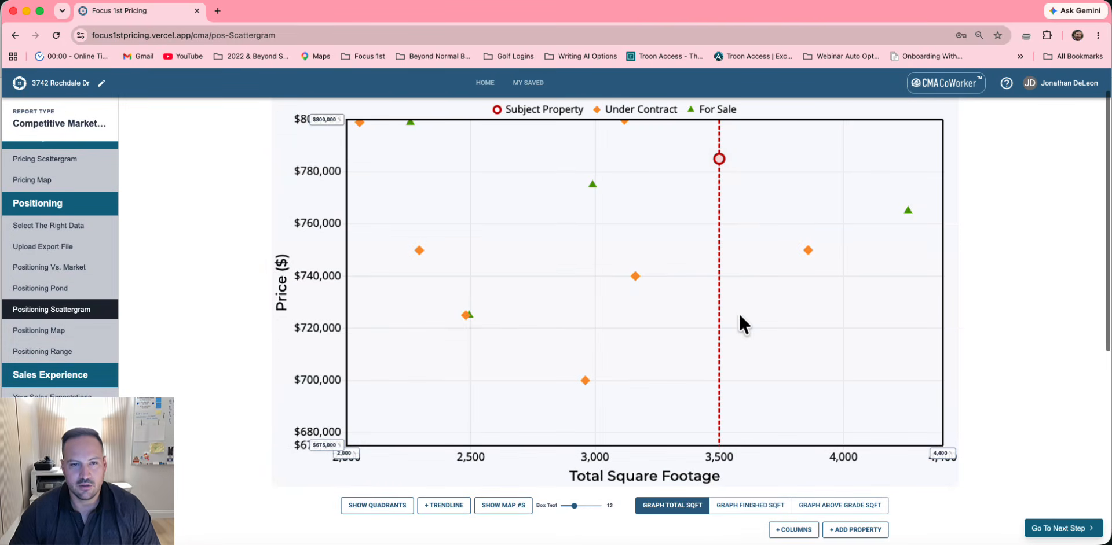
pyautogui.moveTo(719, 162)
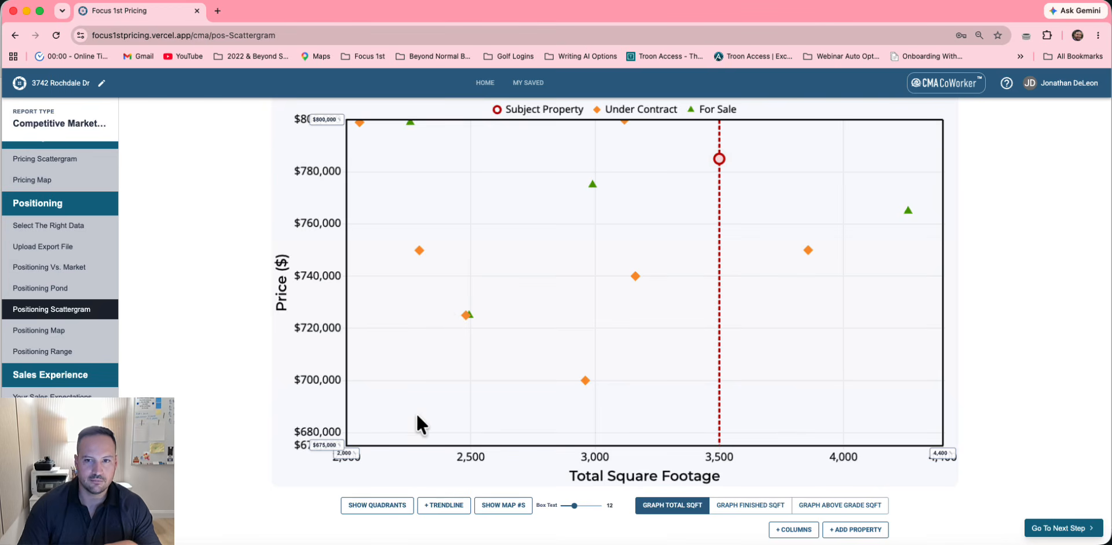
pyautogui.click(366, 507)
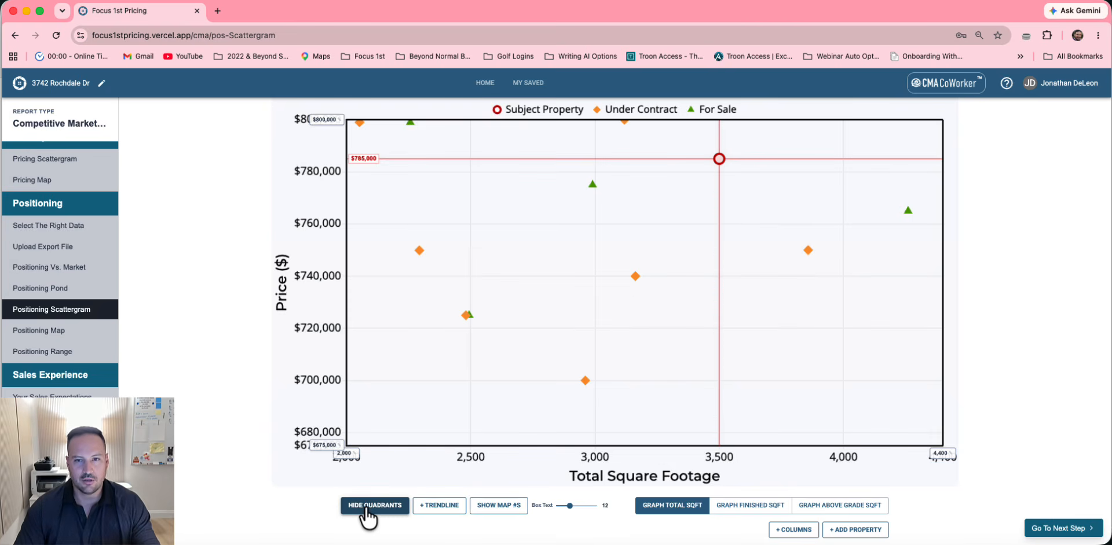
pyautogui.moveTo(409, 124)
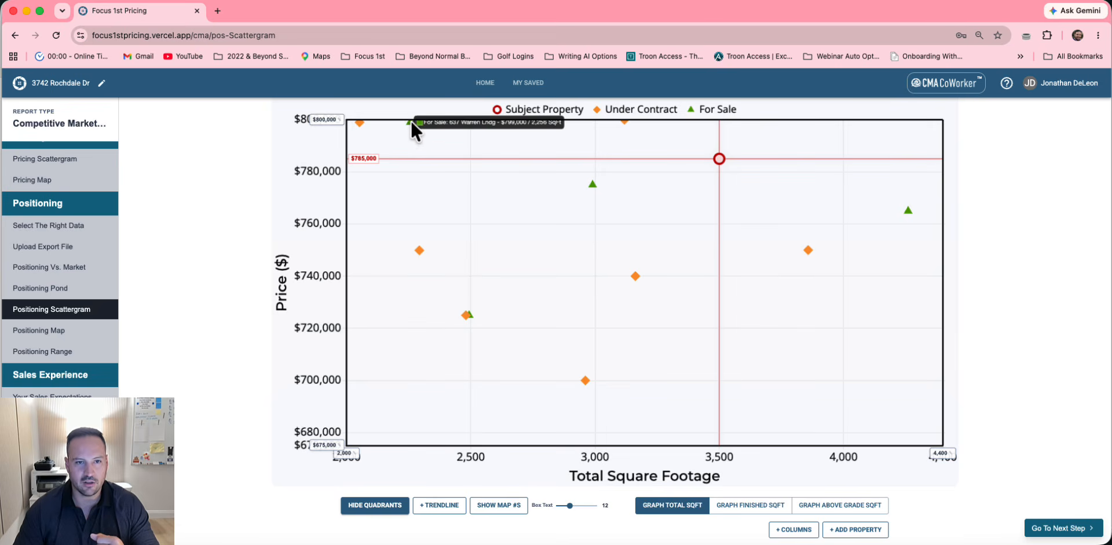
pyautogui.moveTo(589, 183)
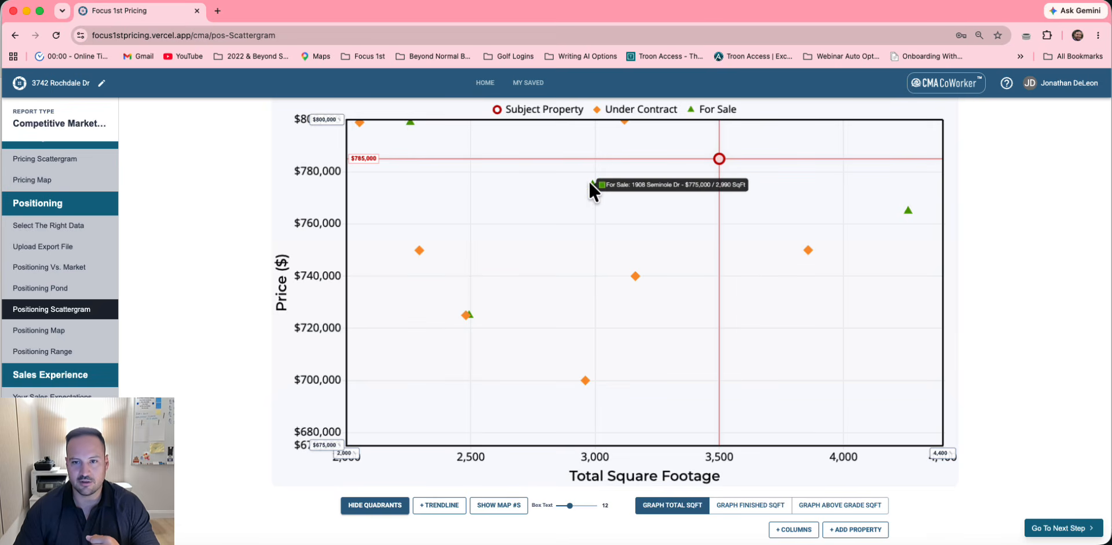
pyautogui.moveTo(907, 210)
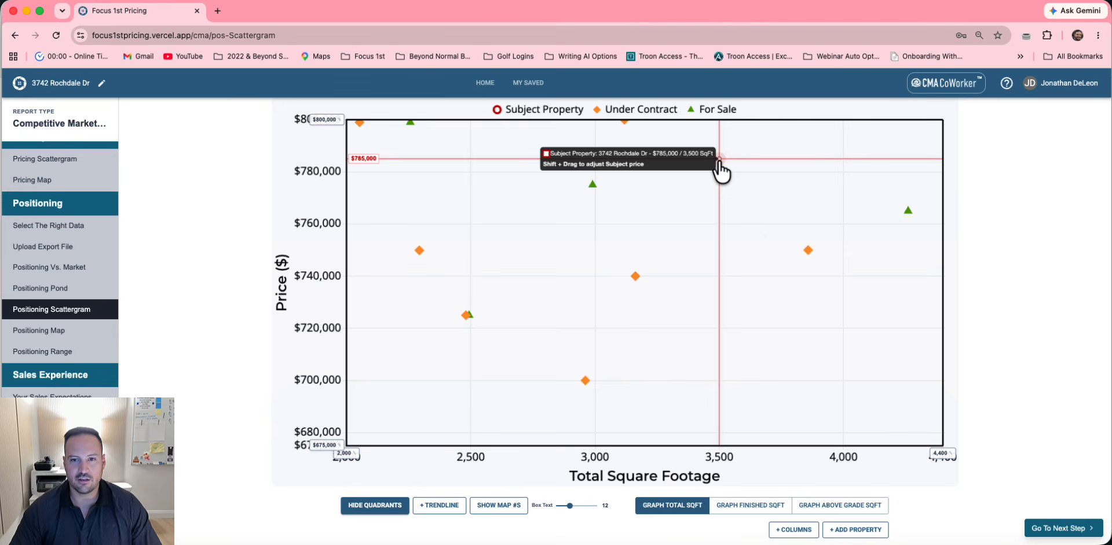
# Drag the subject property's point down to $765,000, then continue to the Positioning Map
pyautogui.moveTo(719, 162)
pyautogui.mouseDown()
pyautogui.moveTo(722, 275)
pyautogui.moveTo(717, 208)
pyautogui.mouseUp()
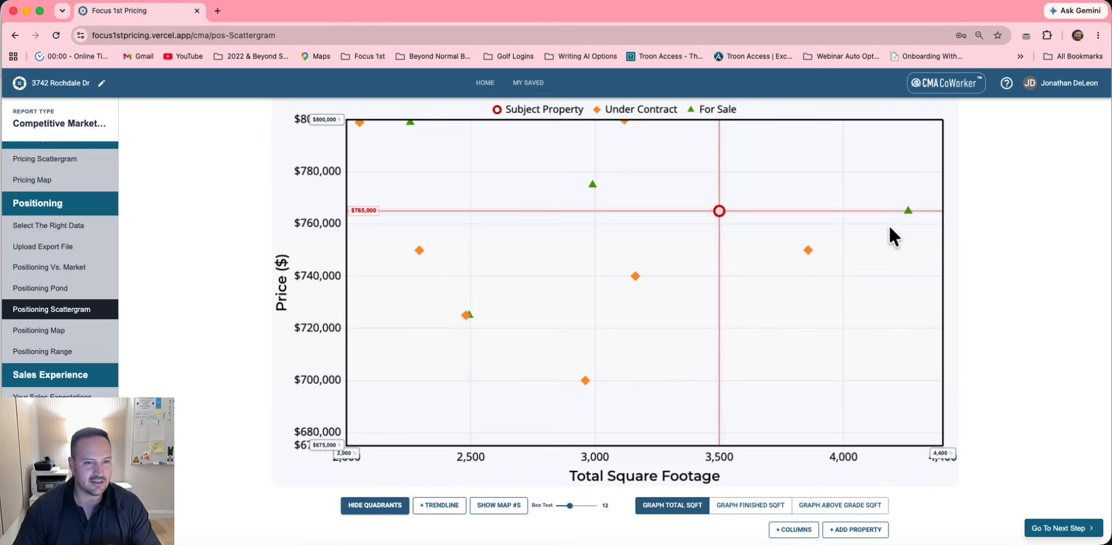
pyautogui.scroll(-3, 758, 247)
pyautogui.scroll(3, 758, 247)
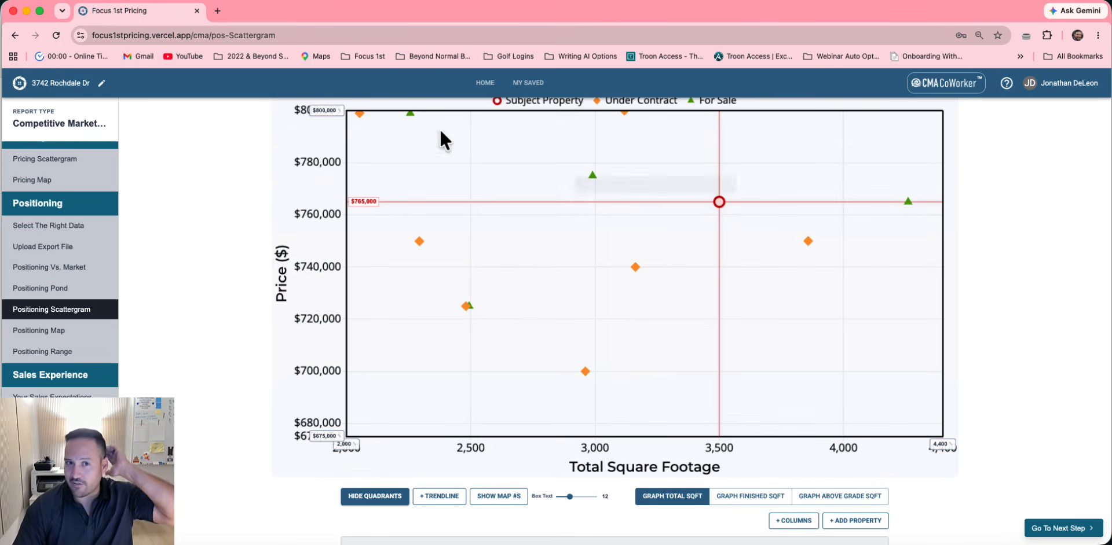
pyautogui.moveTo(594, 177)
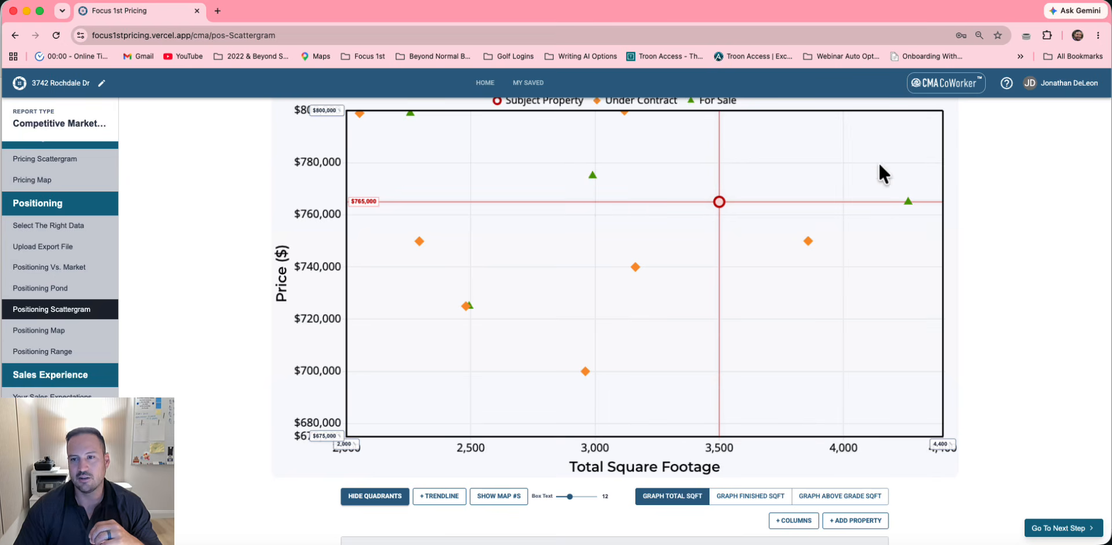
pyautogui.moveTo(906, 201)
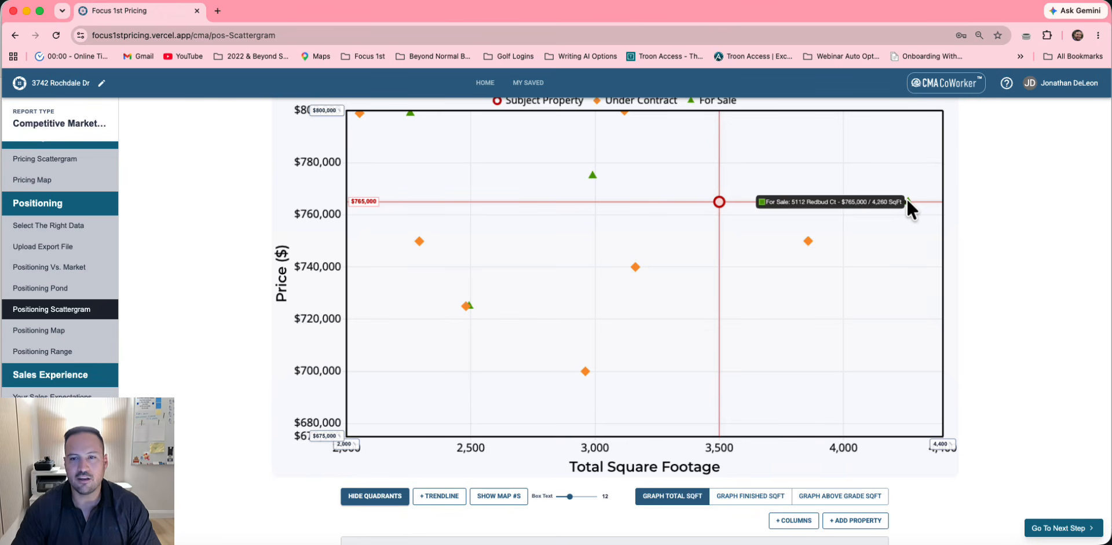
pyautogui.moveTo(721, 201)
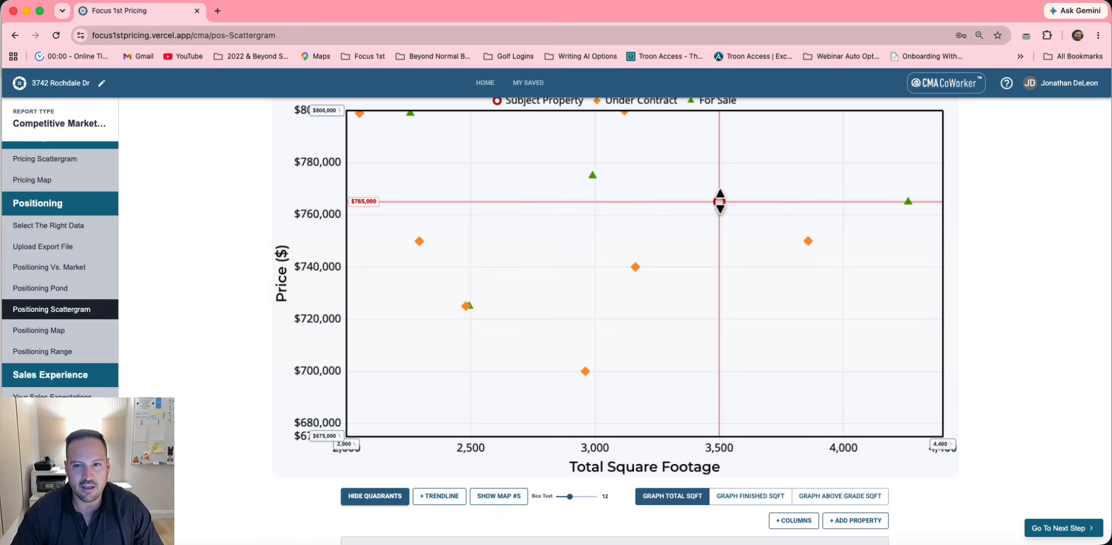
pyautogui.moveTo(718, 203)
pyautogui.mouseDown()
pyautogui.moveTo(718, 171)
pyautogui.moveTo(713, 227)
pyautogui.moveTo(713, 201)
pyautogui.mouseUp()
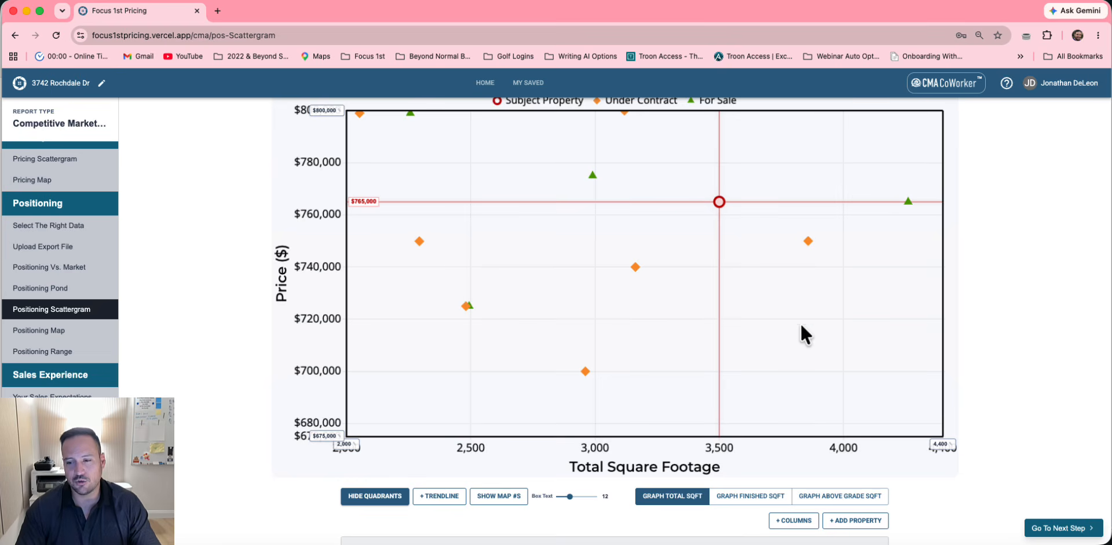
pyautogui.click(1065, 528)
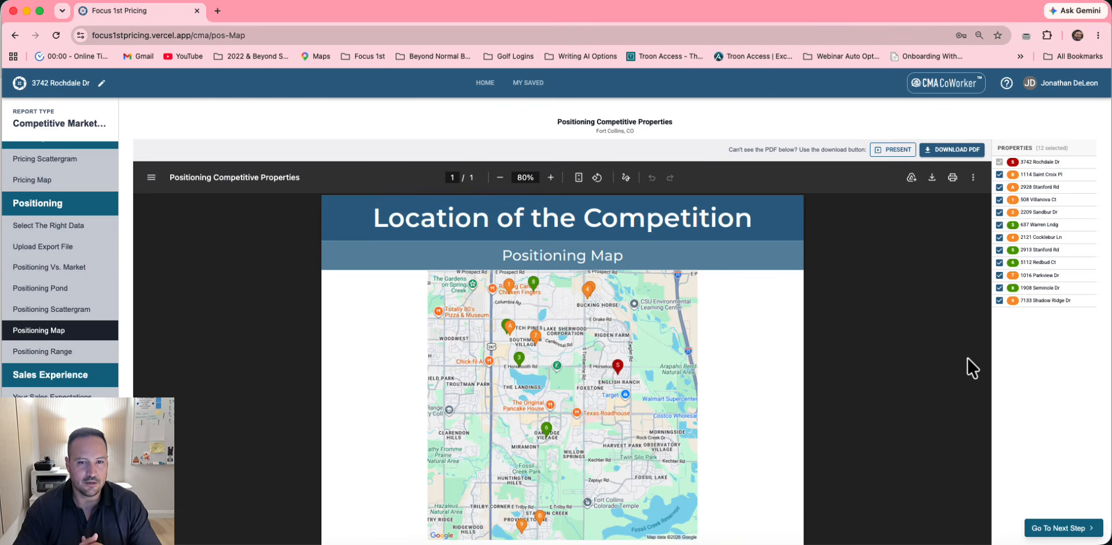
pyautogui.scroll(-2, 967, 356)
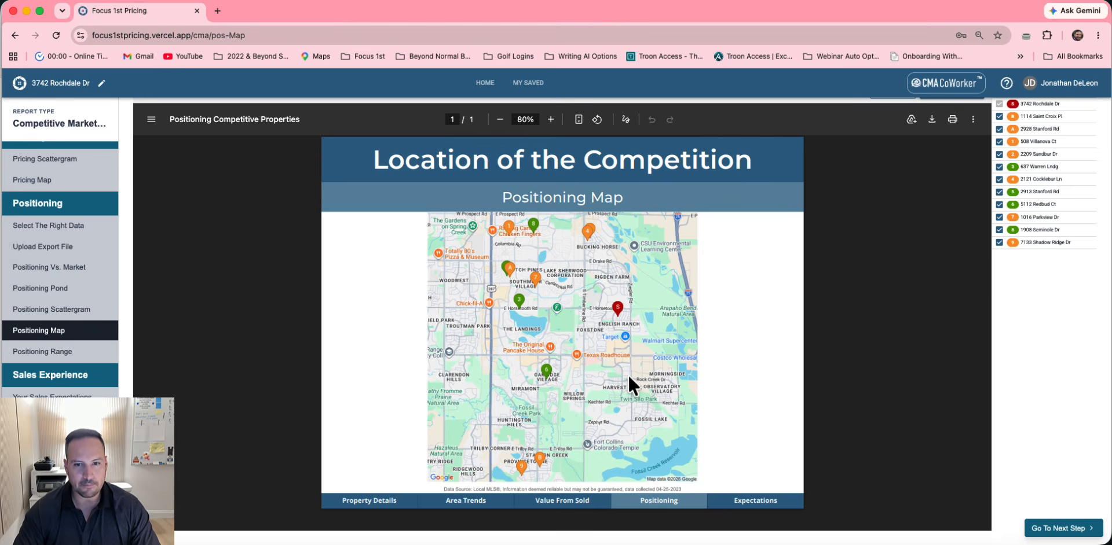
pyautogui.scroll(1, 627, 374)
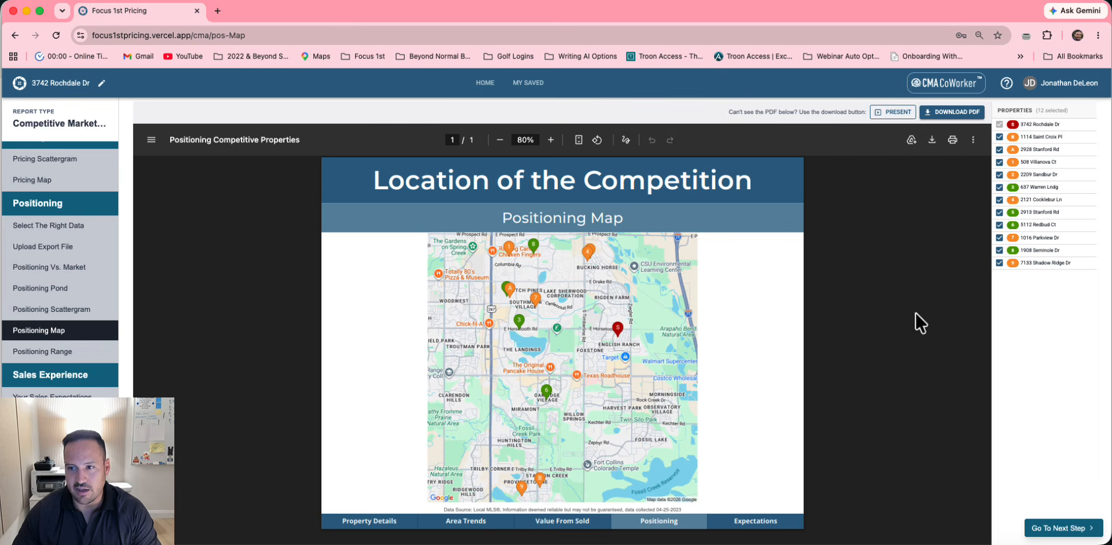
pyautogui.click(999, 264)
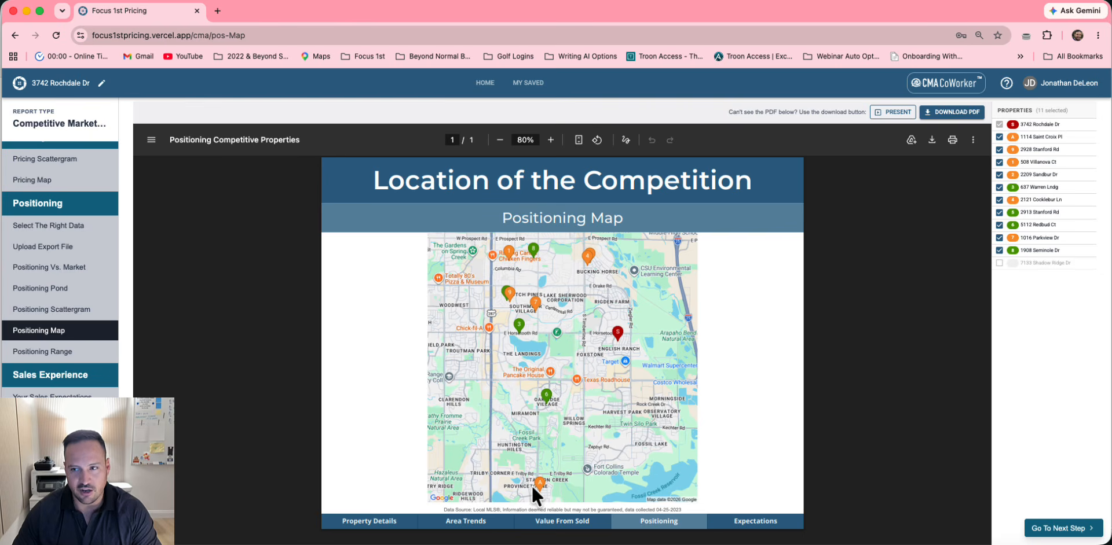
pyautogui.click(999, 137)
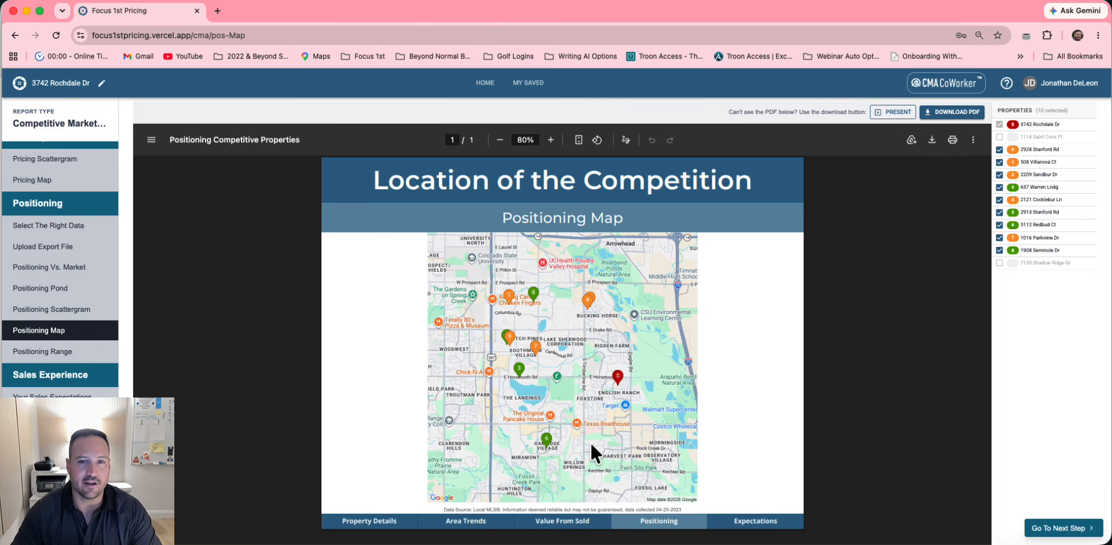
pyautogui.click(36, 309)
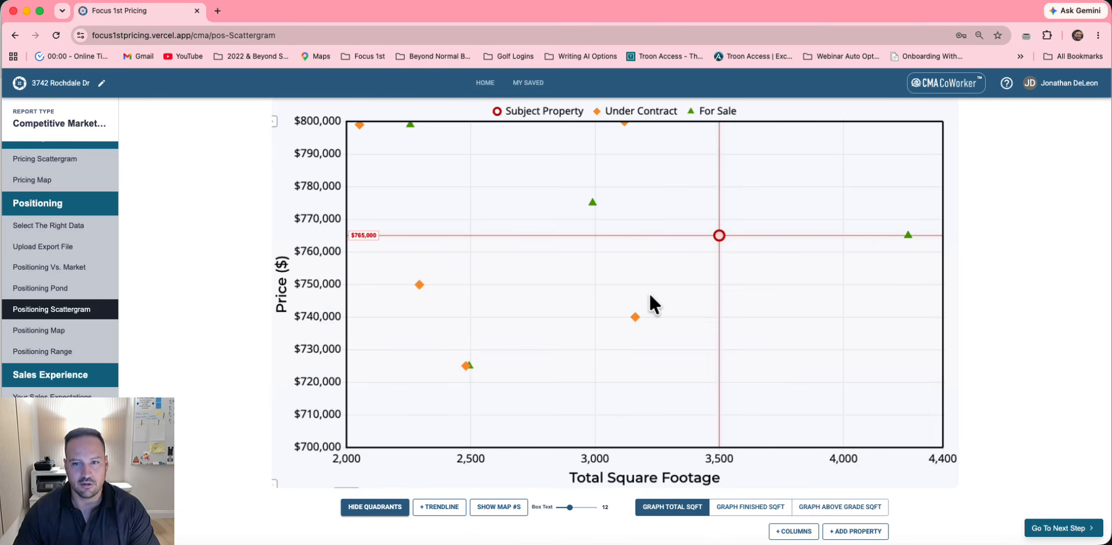
# On the Positioning Range page, enter low 765000 and high 775,000, then save
pyautogui.click(1057, 529)
pyautogui.click(1058, 529)
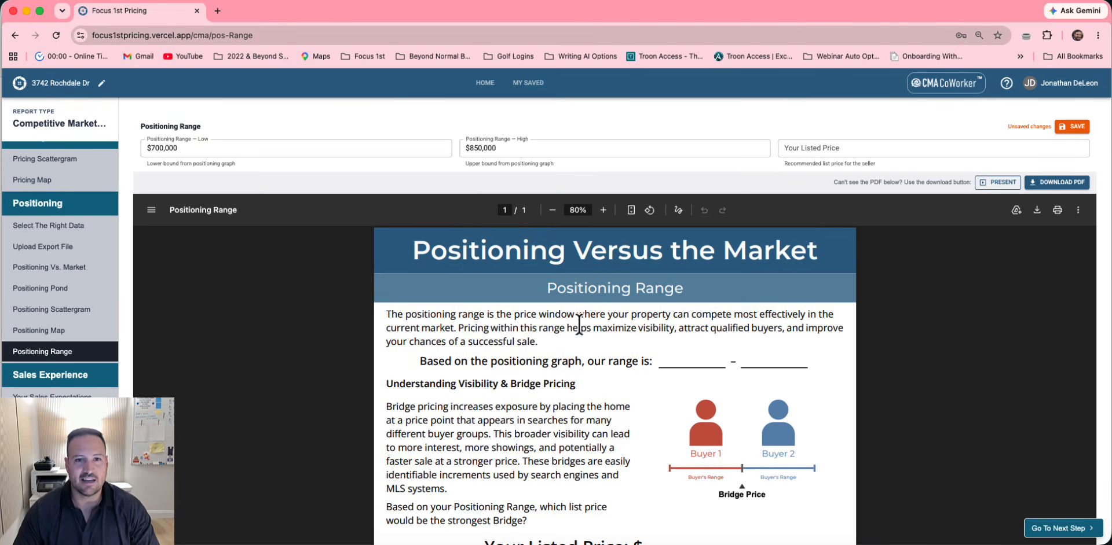
pyautogui.doubleClick(243, 144)
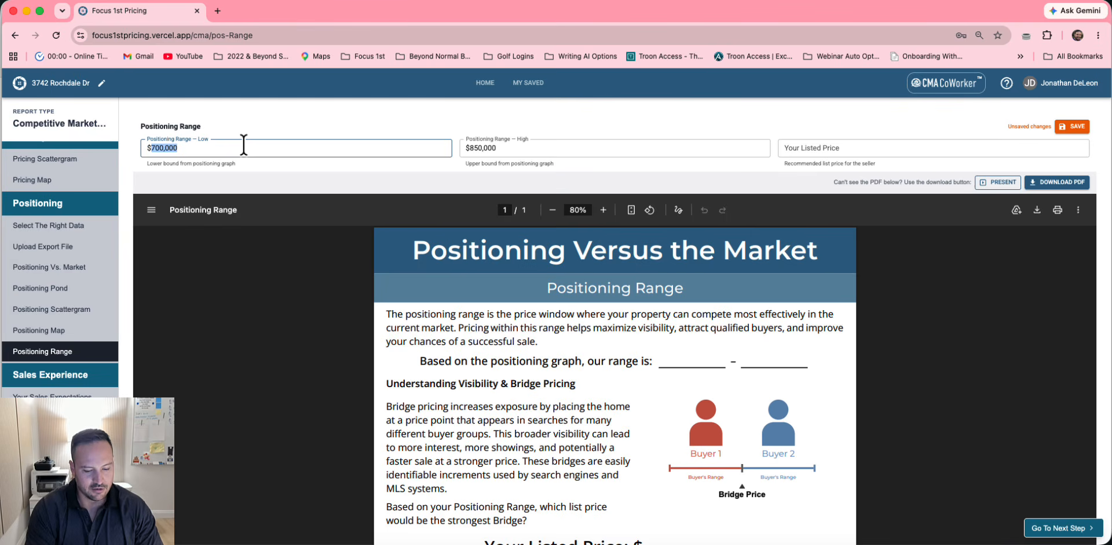
pyautogui.write('765000')
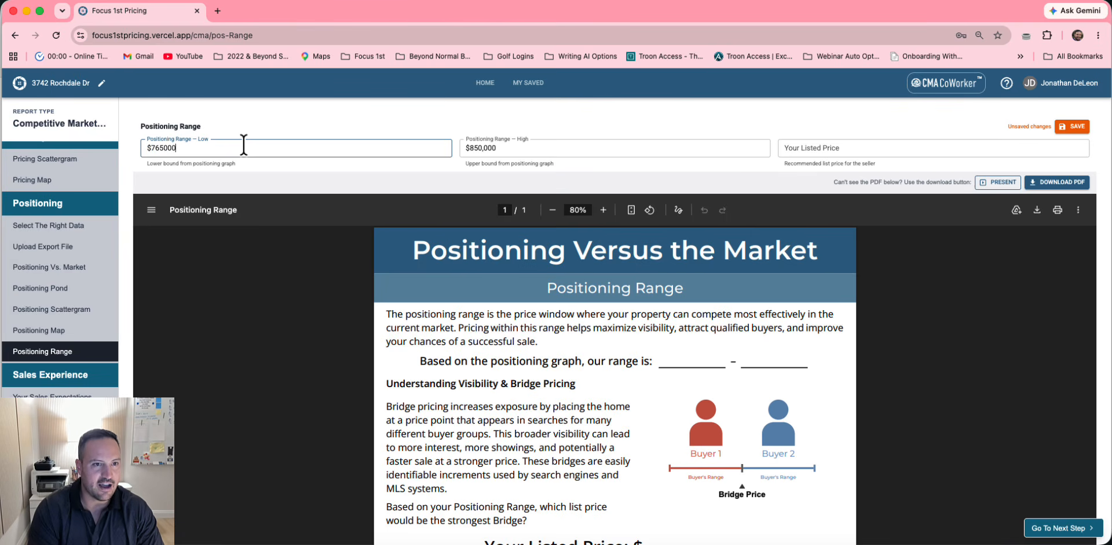
pyautogui.click(478, 148)
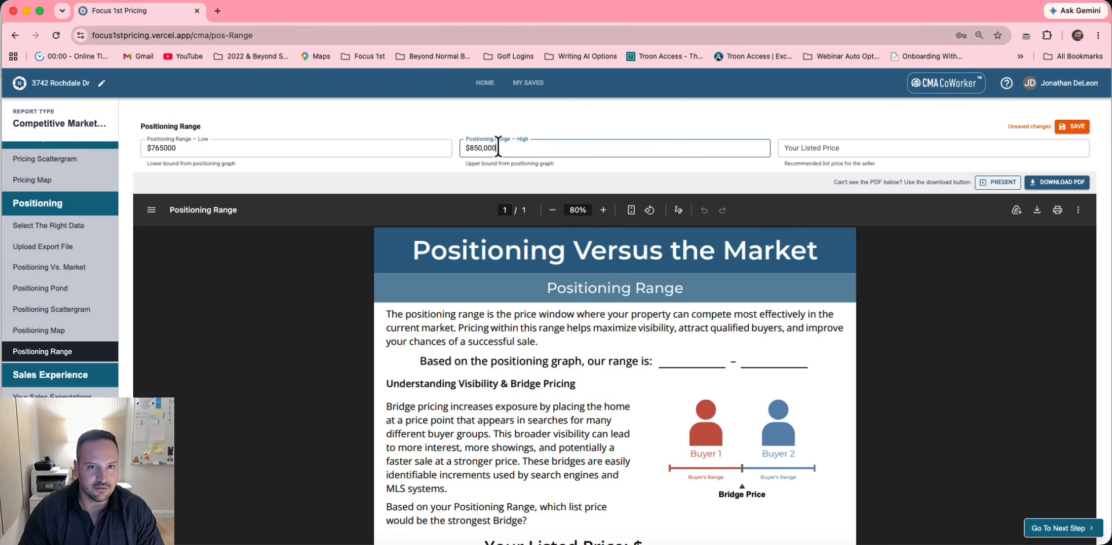
pyautogui.doubleClick(498, 148)
pyautogui.click(498, 145)
pyautogui.moveTo(497, 146); pyautogui.dragTo(469, 146)
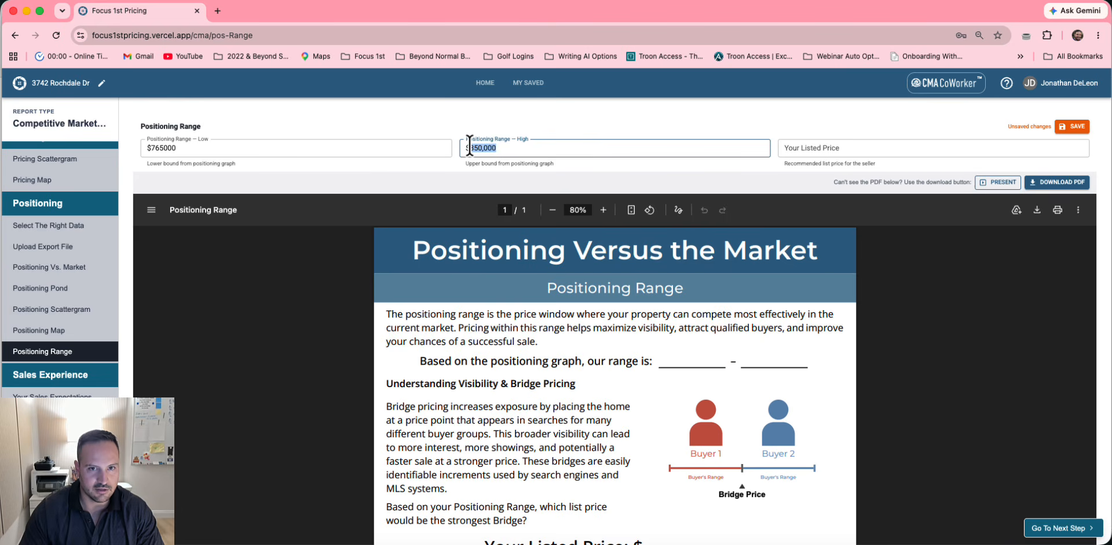
pyautogui.write('775')
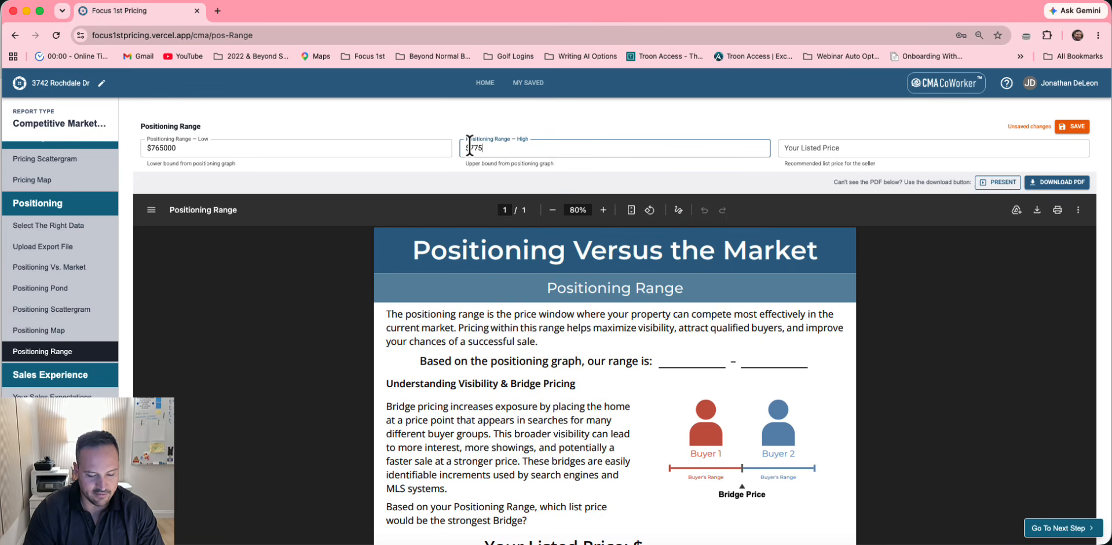
pyautogui.write(',000')
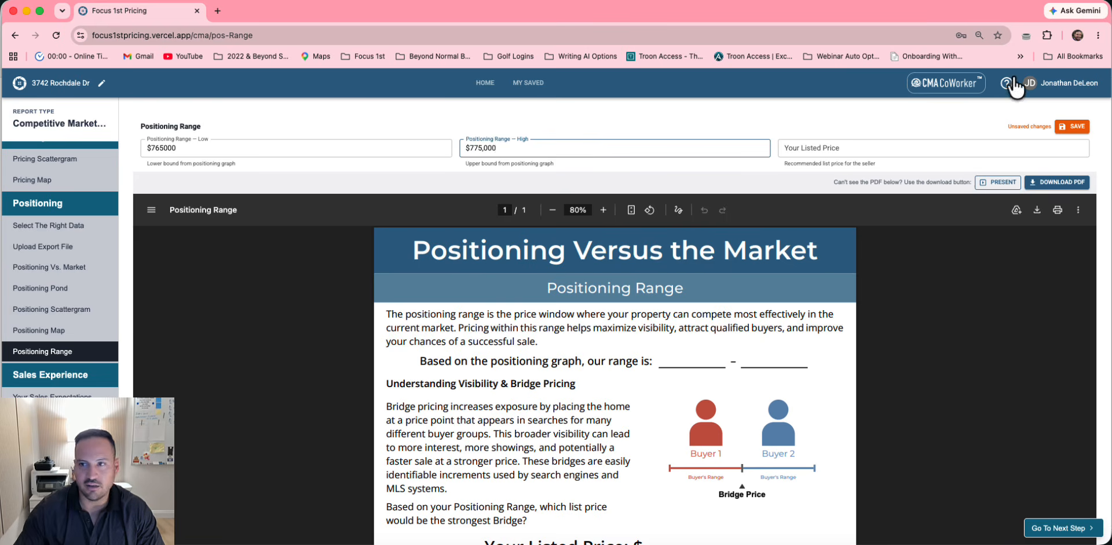
pyautogui.click(1081, 125)
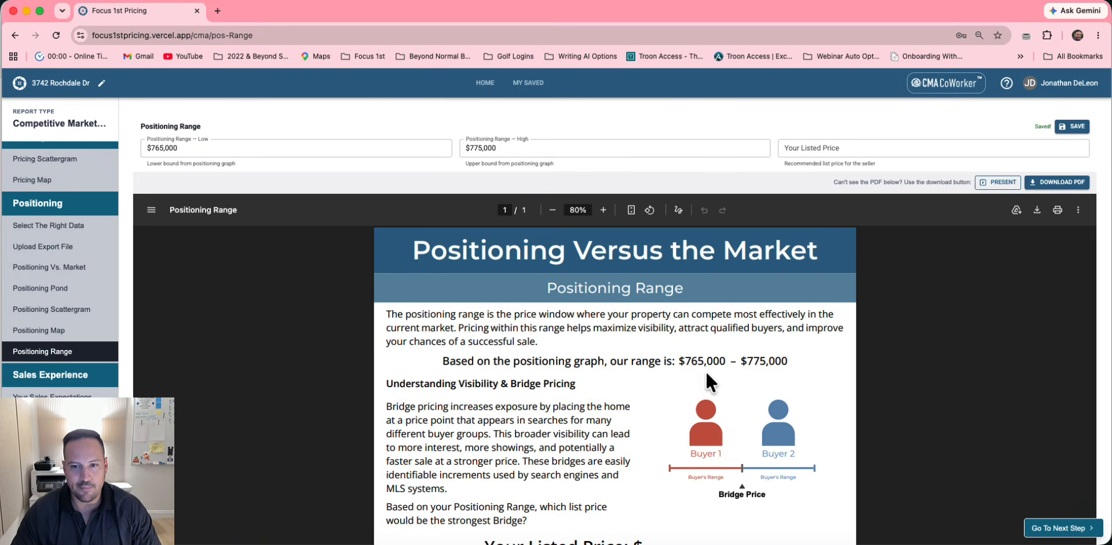
pyautogui.scroll(-1, 784, 375)
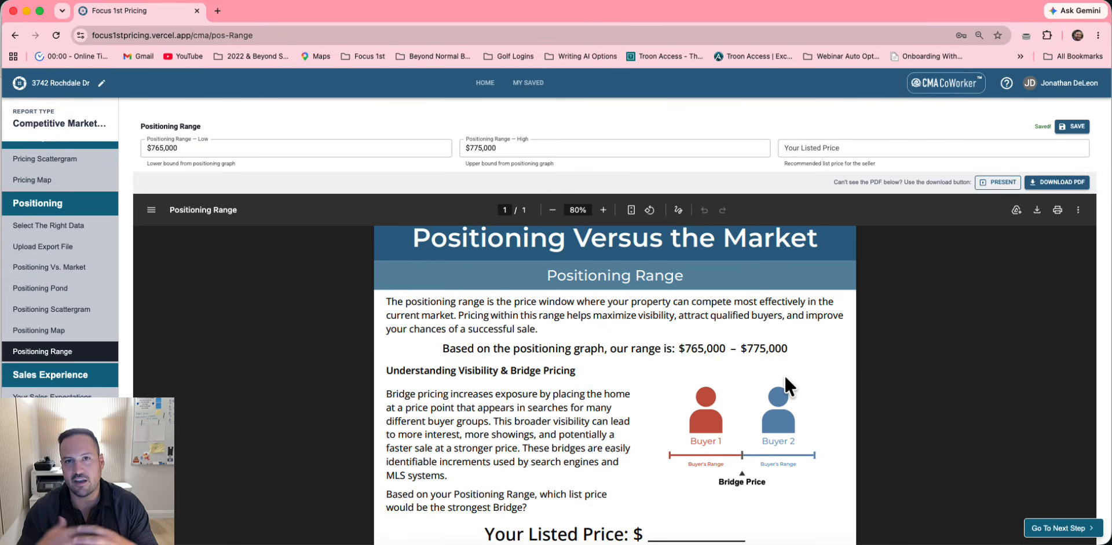
pyautogui.scroll(-2, 784, 375)
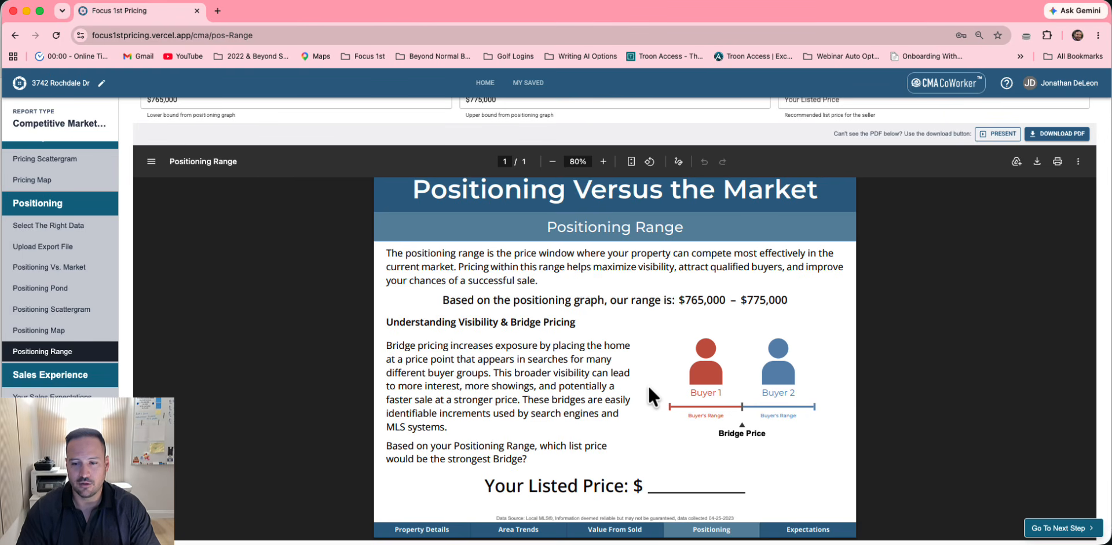
# Continue to the Sales Experience Expectations page showing 35 days to close
pyautogui.click(1061, 528)
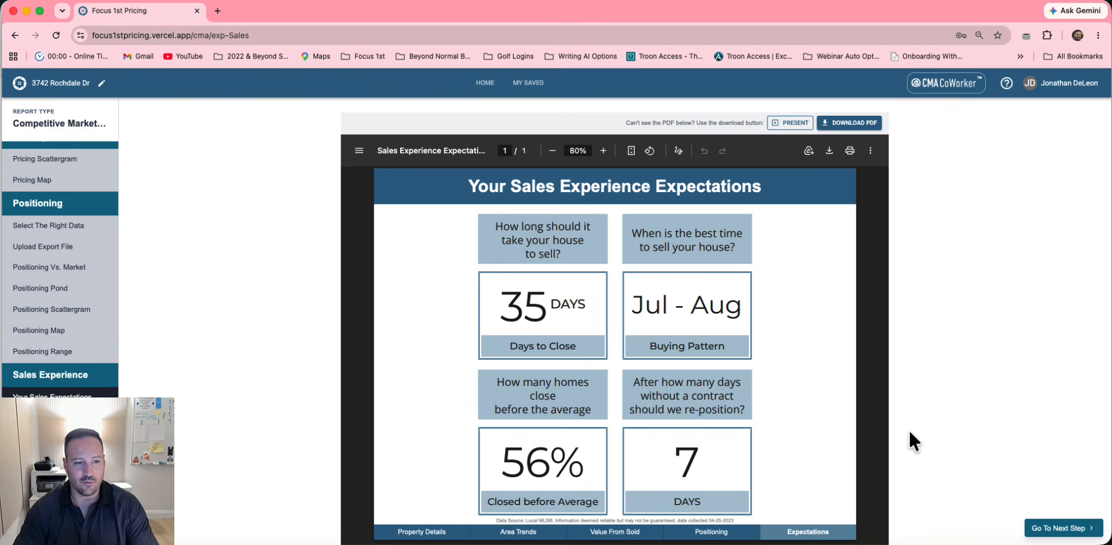
pyautogui.click(1065, 529)
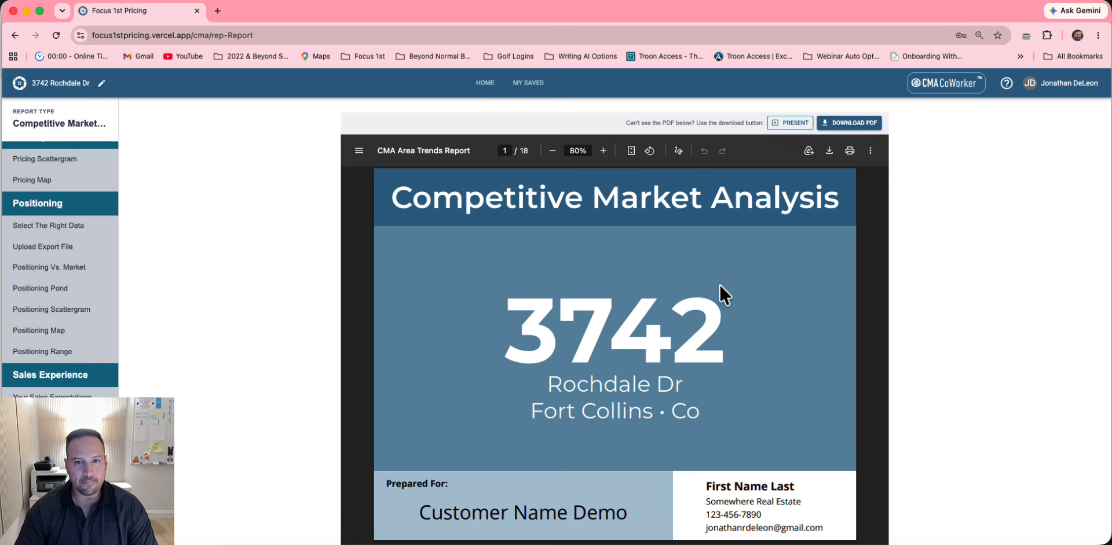
pyautogui.scroll(-6, 686, 365)
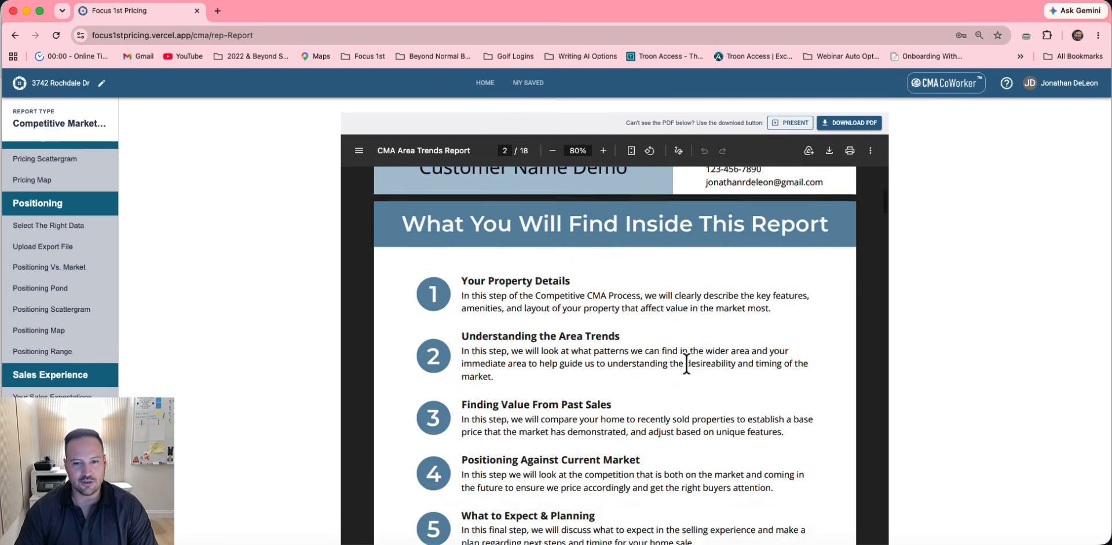
pyautogui.scroll(-2, 687, 365)
pyautogui.scroll(3, 637, 293)
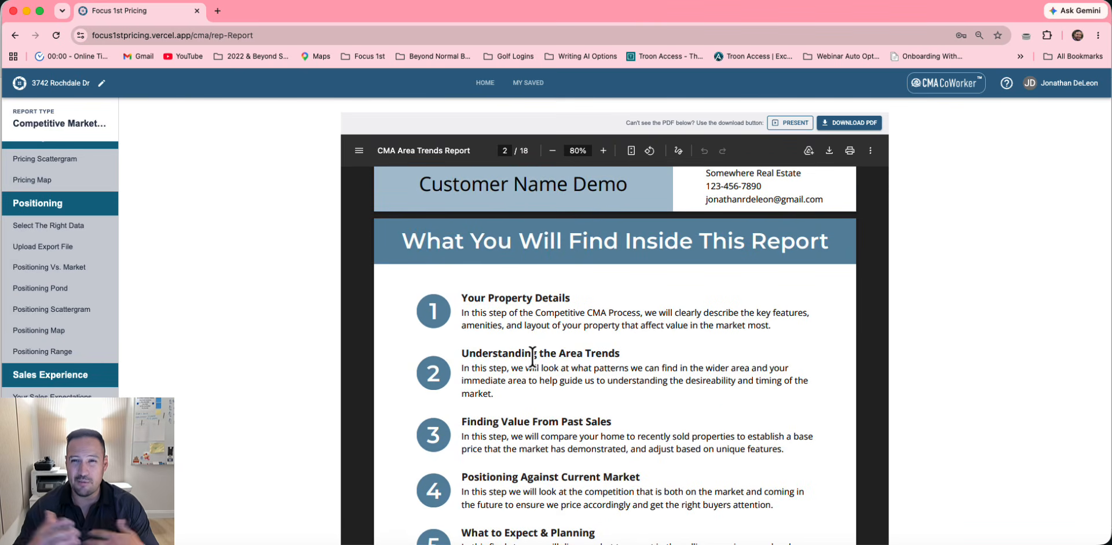
pyautogui.scroll(-5, 532, 355)
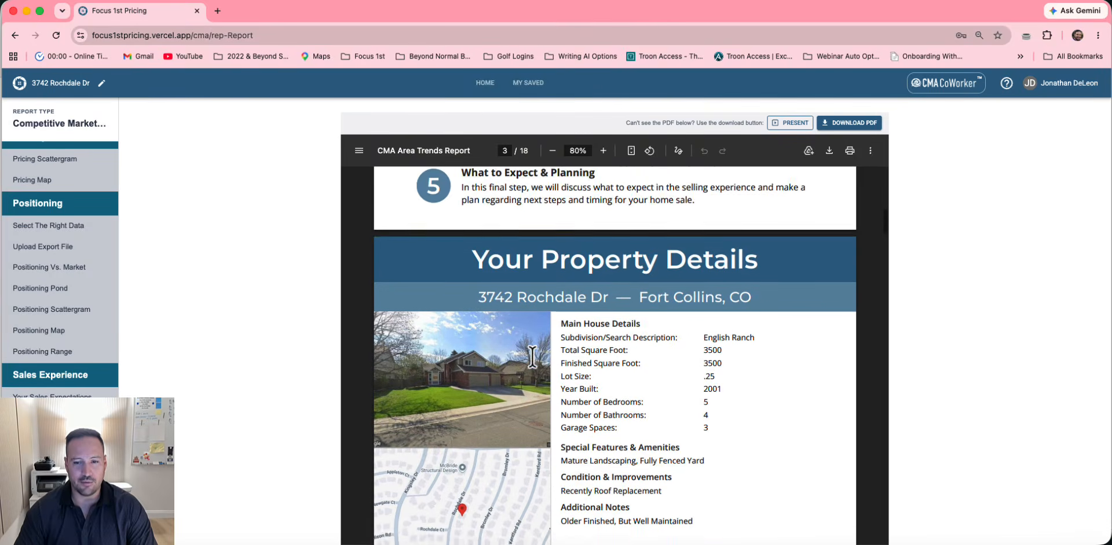
pyautogui.scroll(-2, 532, 355)
pyautogui.scroll(-4, 601, 318)
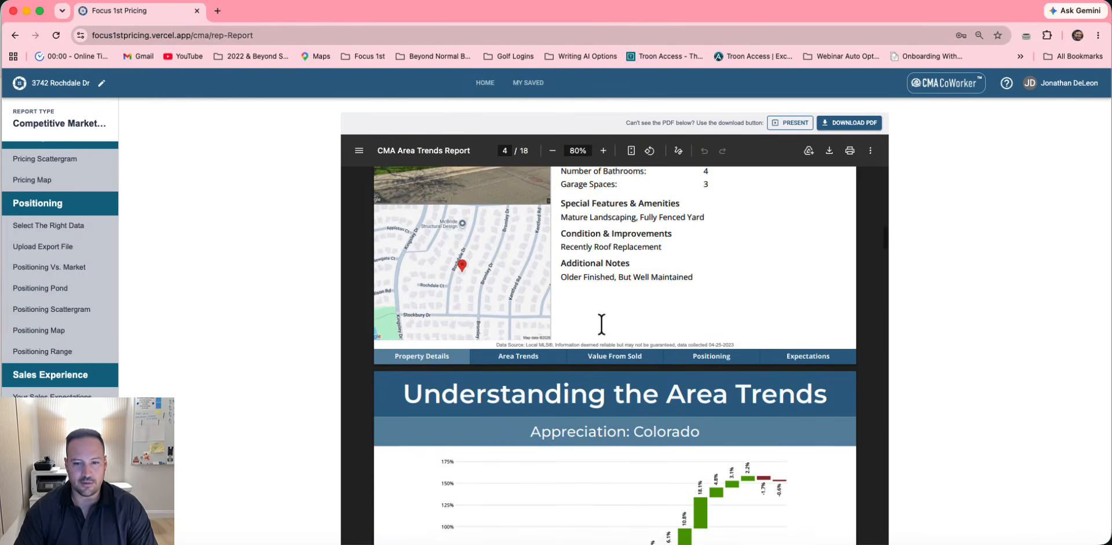
pyautogui.scroll(-15, 601, 324)
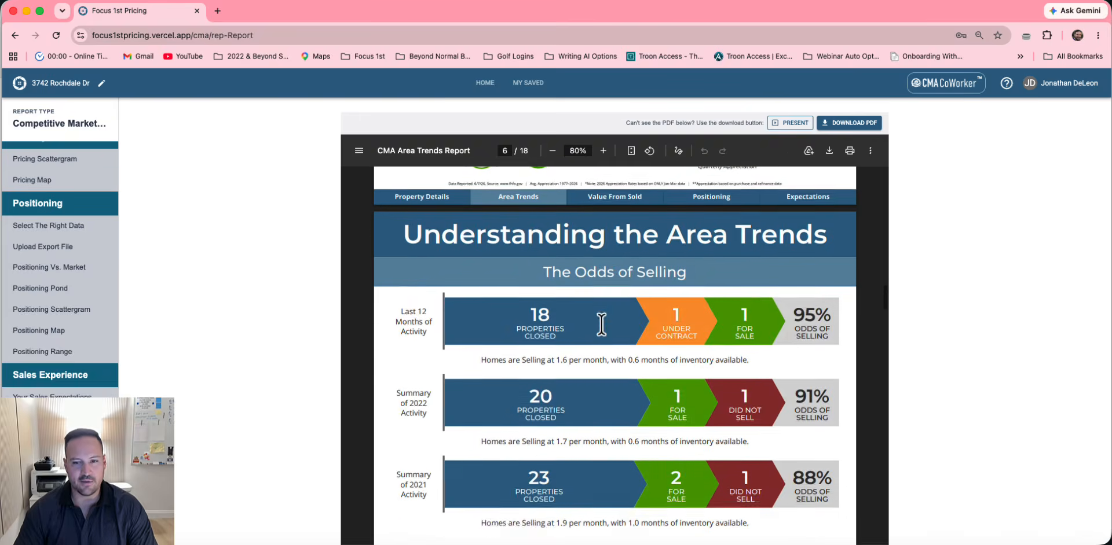
pyautogui.scroll(-20, 601, 325)
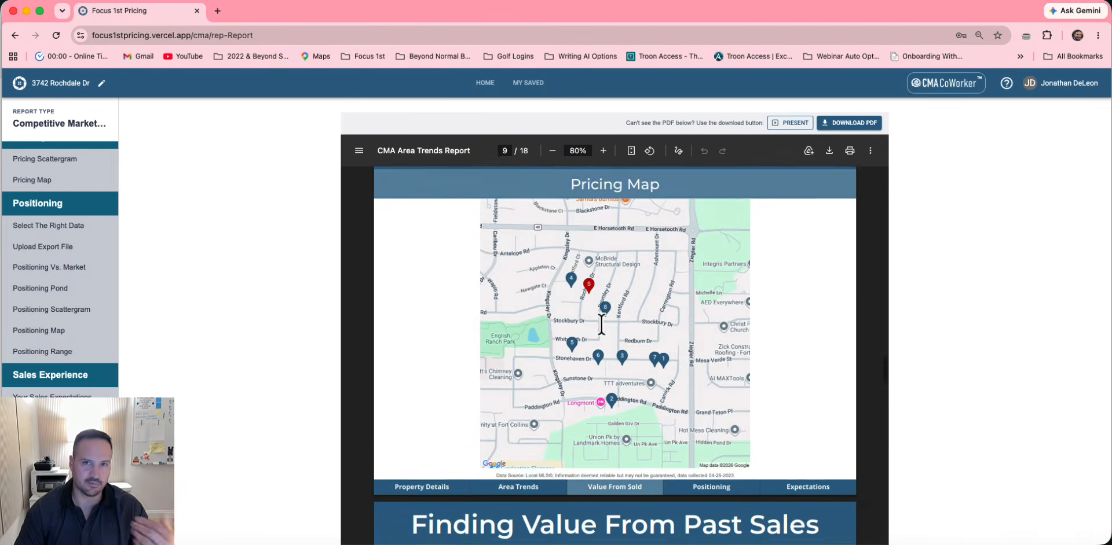
pyautogui.scroll(-15, 601, 324)
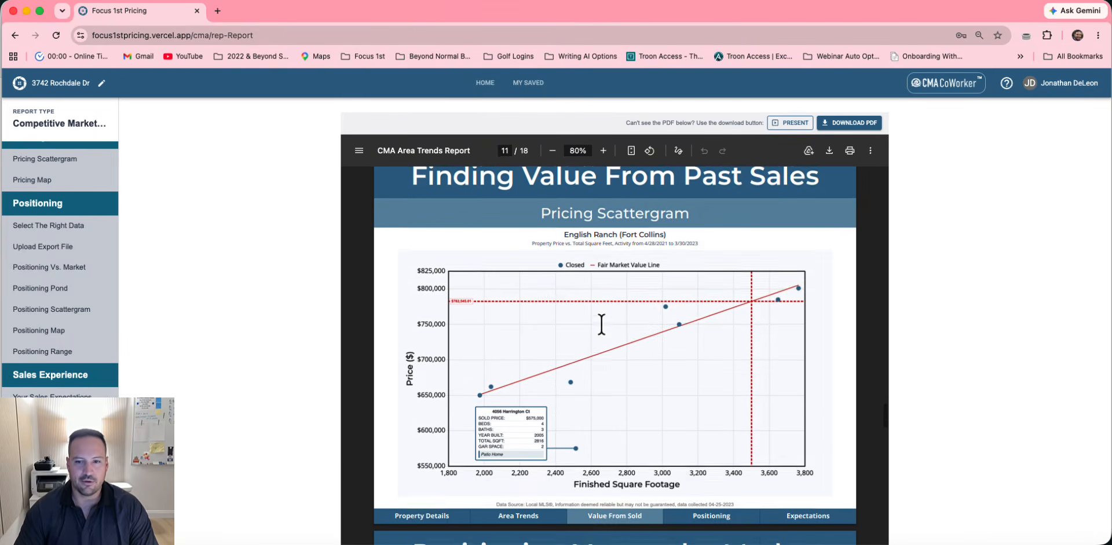
pyautogui.scroll(-12, 601, 325)
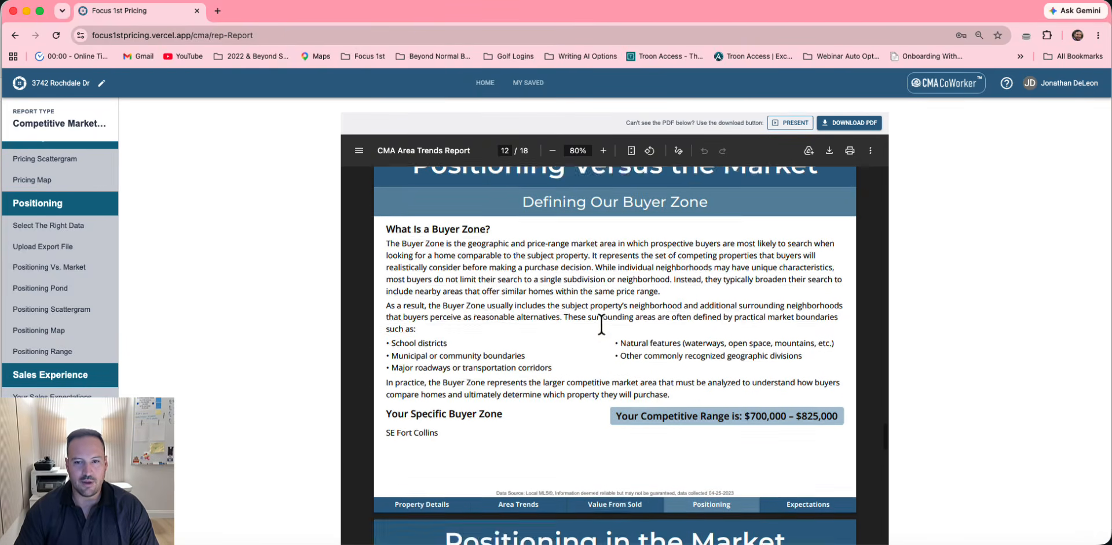
pyautogui.scroll(2, 601, 325)
pyautogui.scroll(-6, 586, 393)
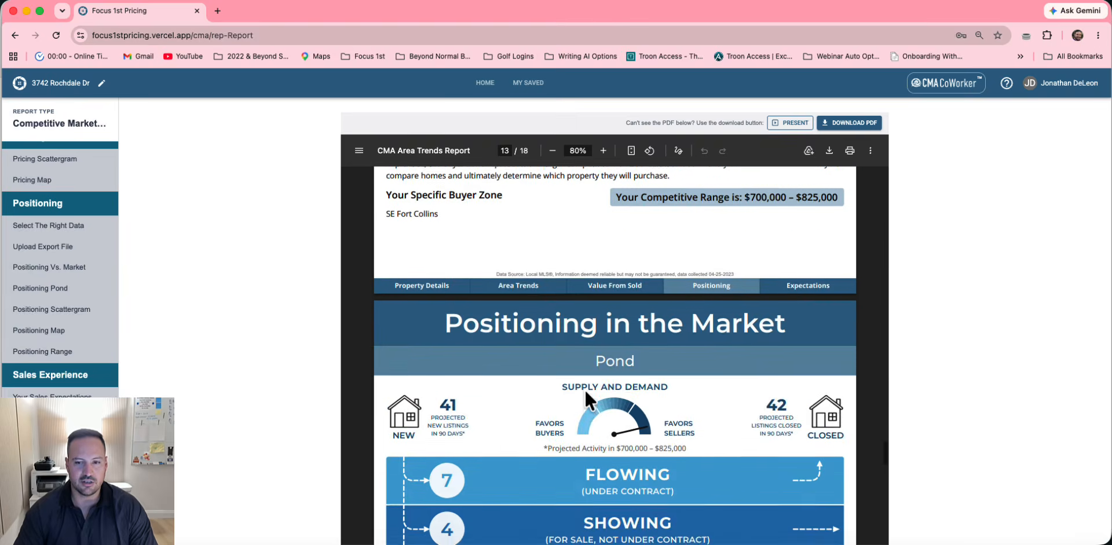
pyautogui.scroll(-15, 585, 400)
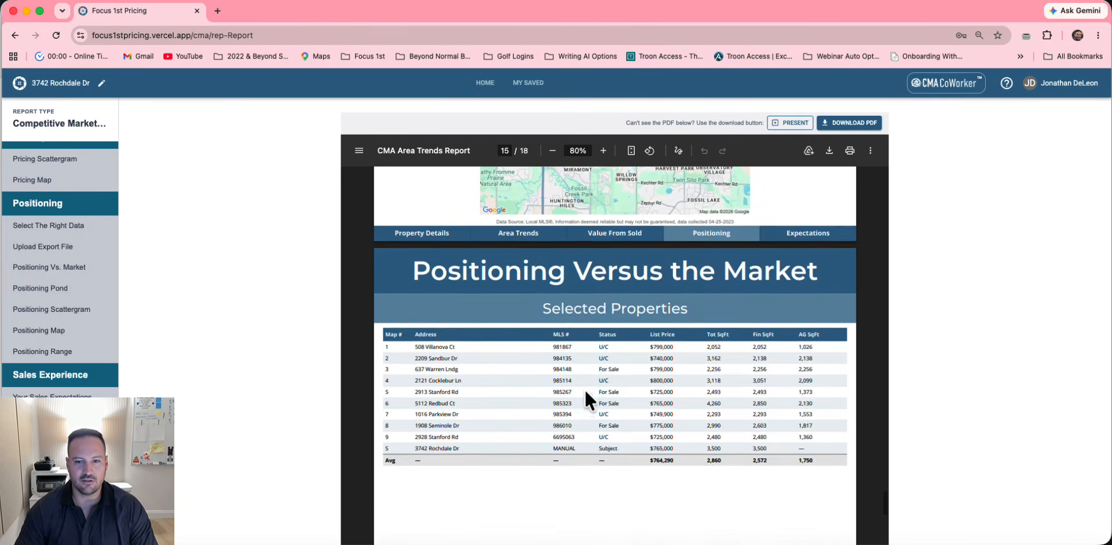
pyautogui.scroll(-10, 585, 396)
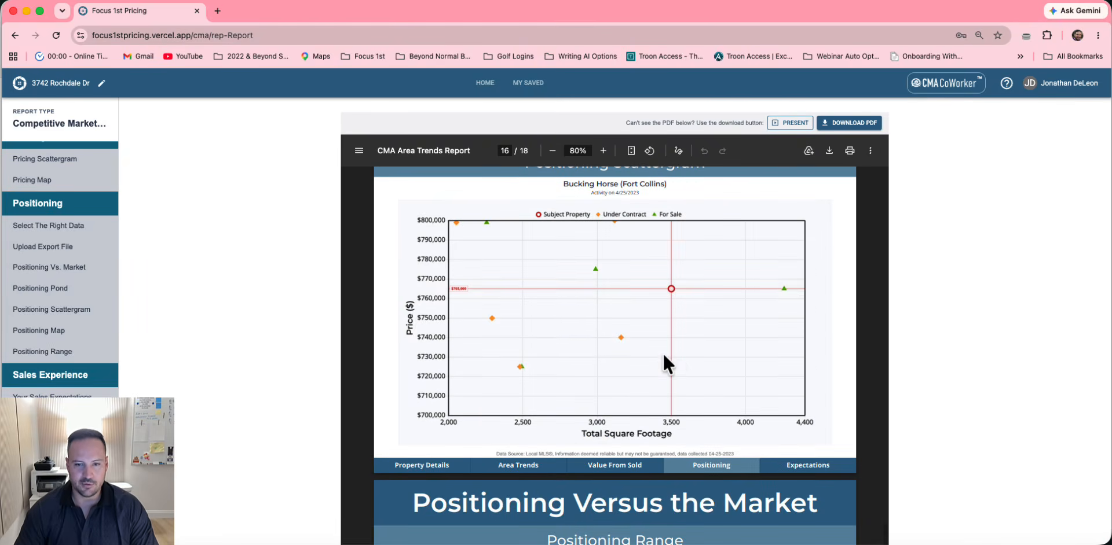
pyautogui.scroll(-10, 663, 355)
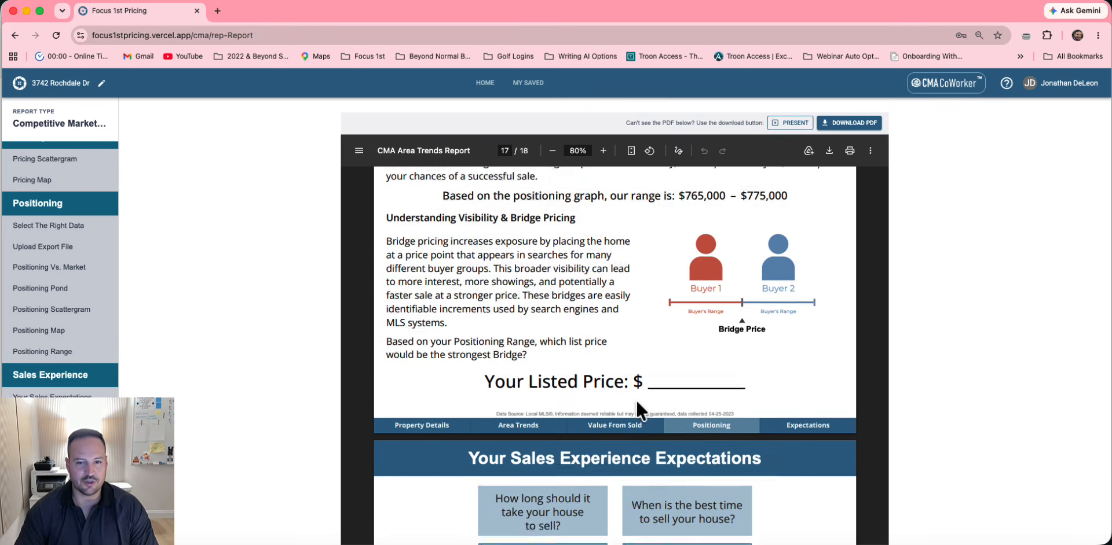
pyautogui.scroll(-5, 636, 400)
pyautogui.scroll(-2, 565, 364)
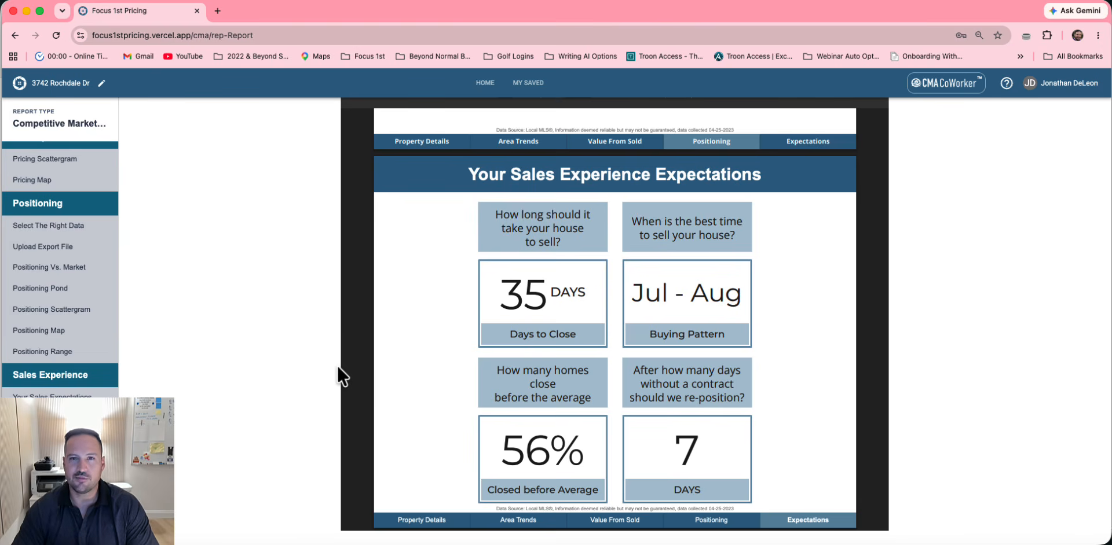
# Uncheck the Positioning Range page in Edit Pages and regenerate the report PDF without it
pyautogui.click(48, 466)
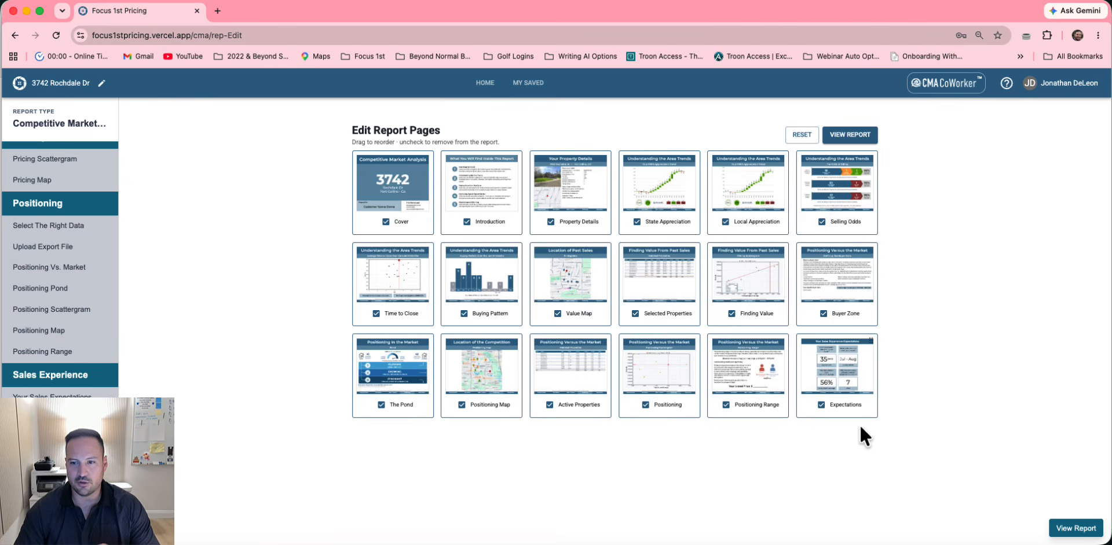
pyautogui.click(727, 405)
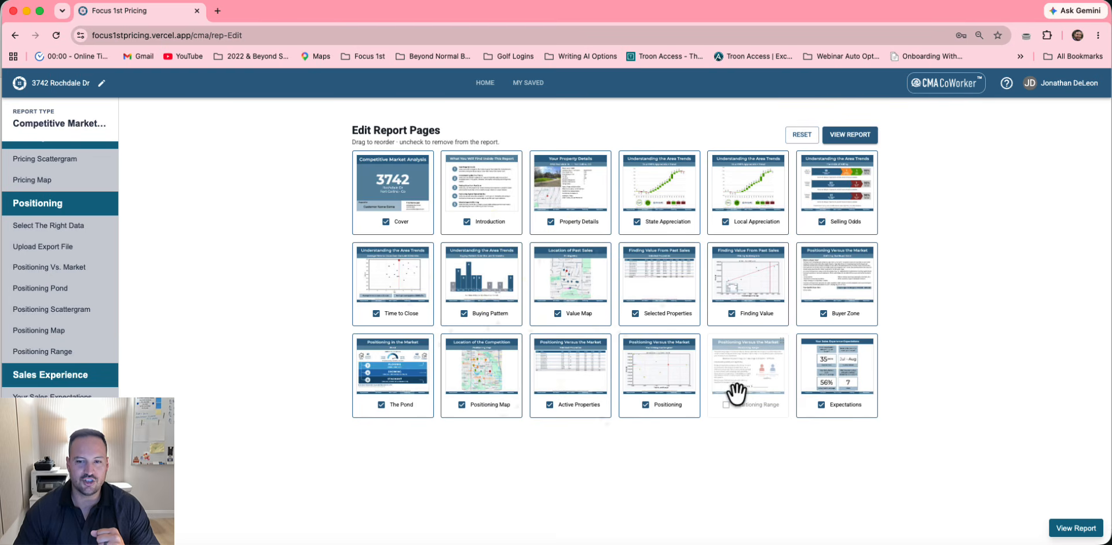
pyautogui.click(833, 148)
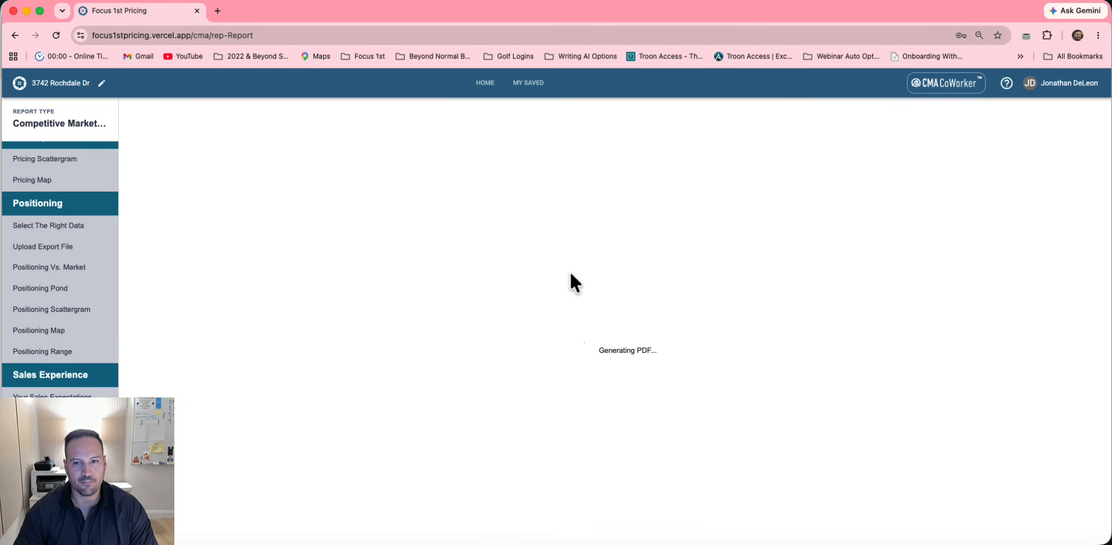
# Review the 17-page report down to the Expectations page, then return to Edit Pages
pyautogui.scroll(-15, 640, 317)
pyautogui.scroll(-20, 641, 323)
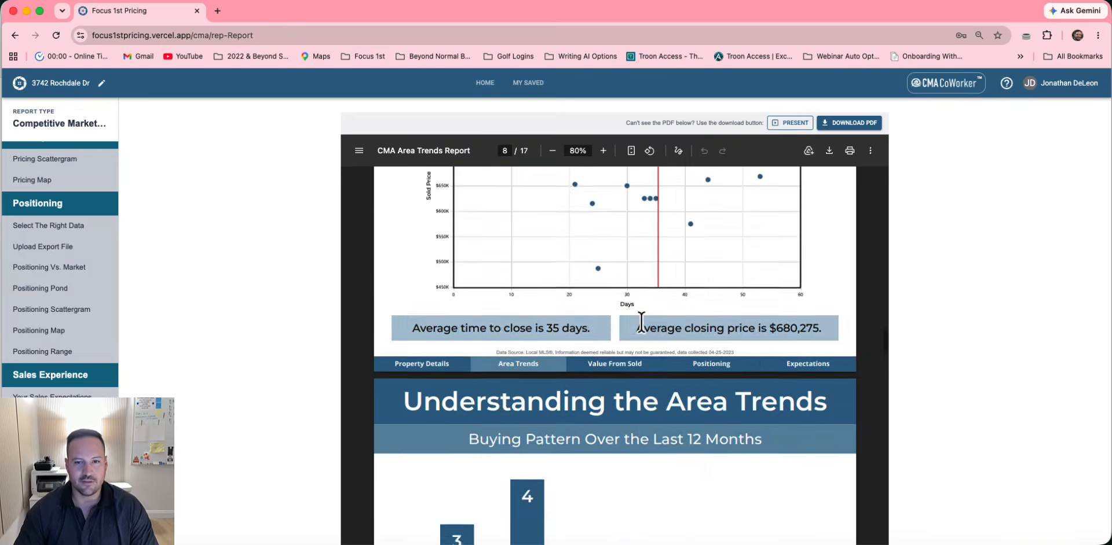
pyautogui.scroll(-20, 641, 322)
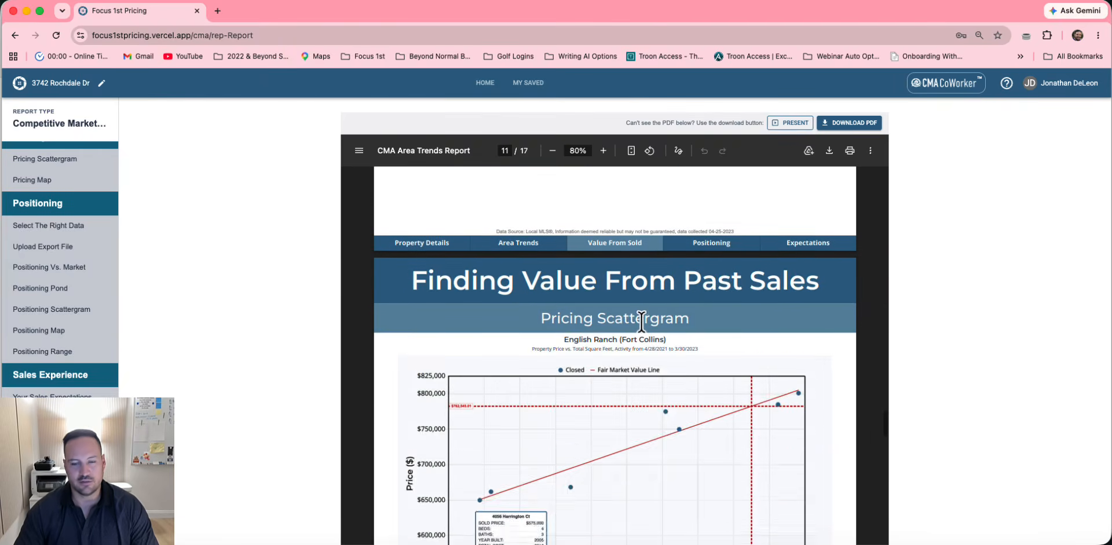
pyautogui.scroll(-20, 641, 323)
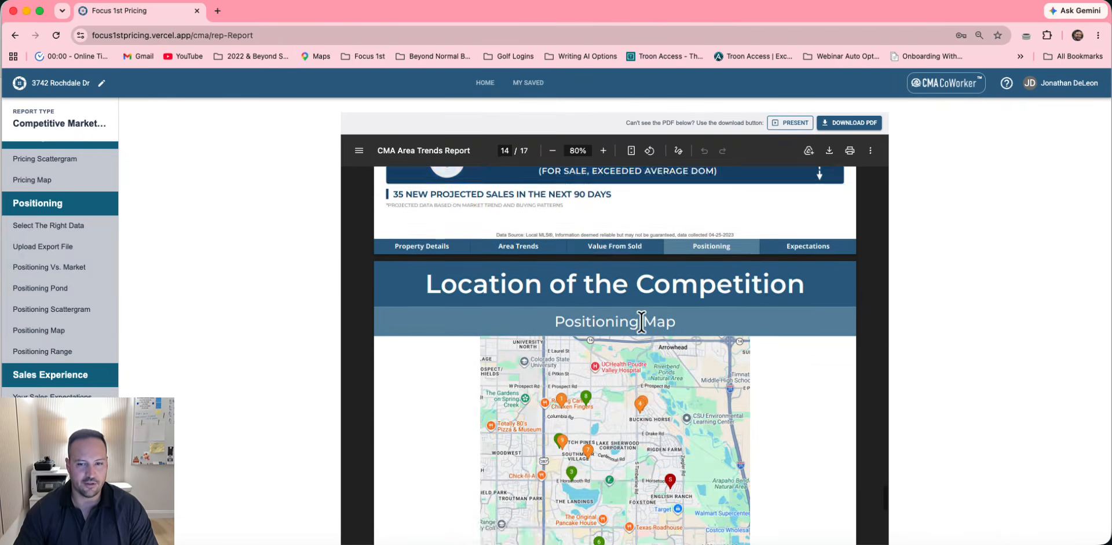
pyautogui.scroll(-4, 641, 323)
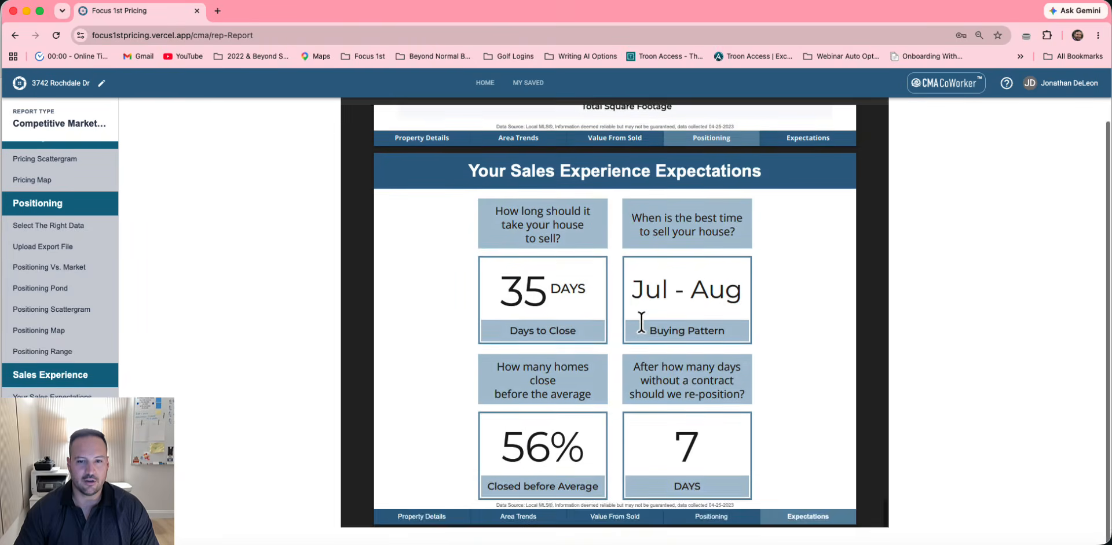
pyautogui.scroll(10, 640, 325)
pyautogui.scroll(-4, 632, 269)
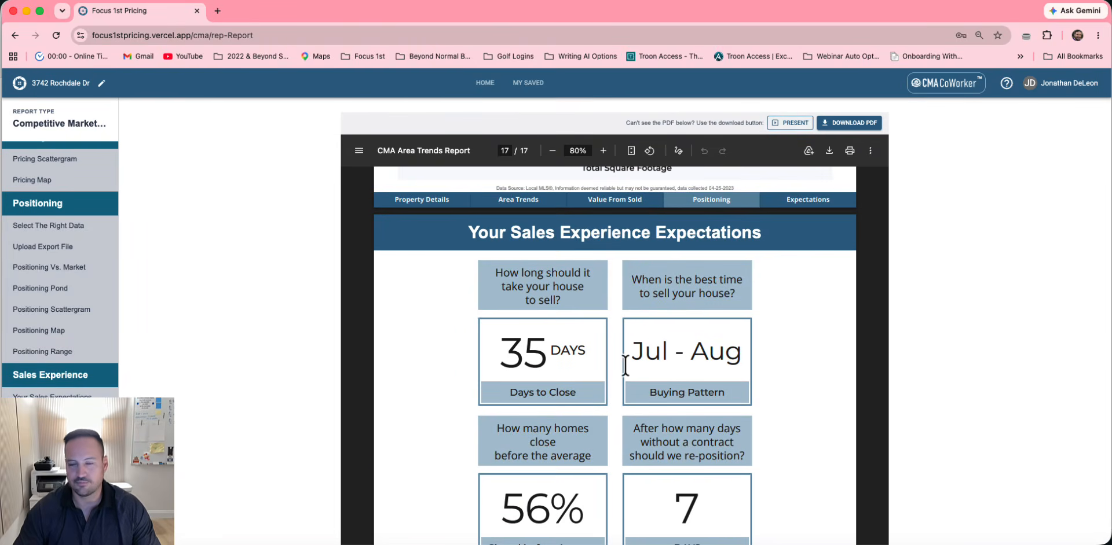
pyautogui.click(39, 443)
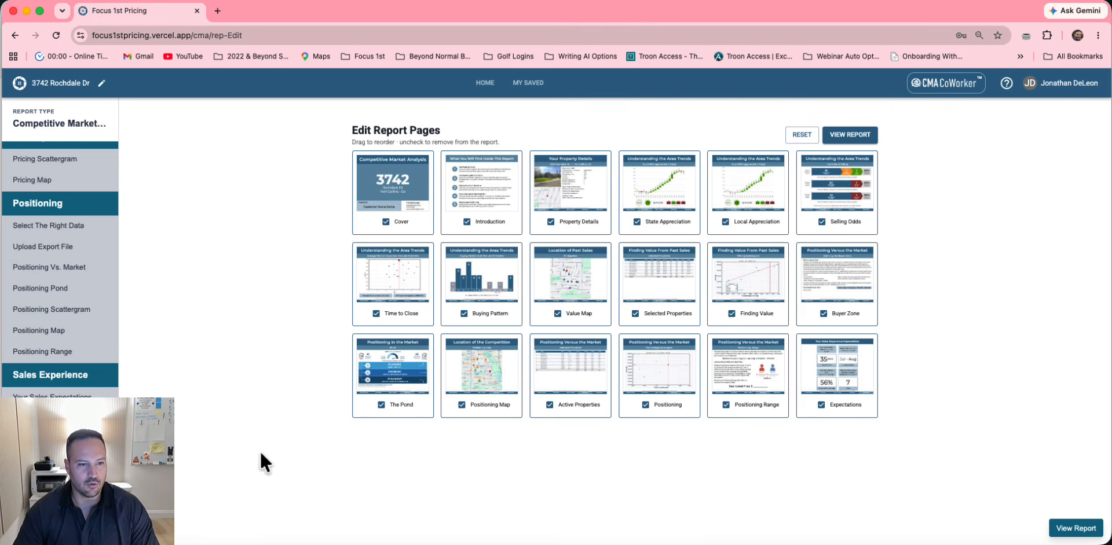
pyautogui.click(57, 464)
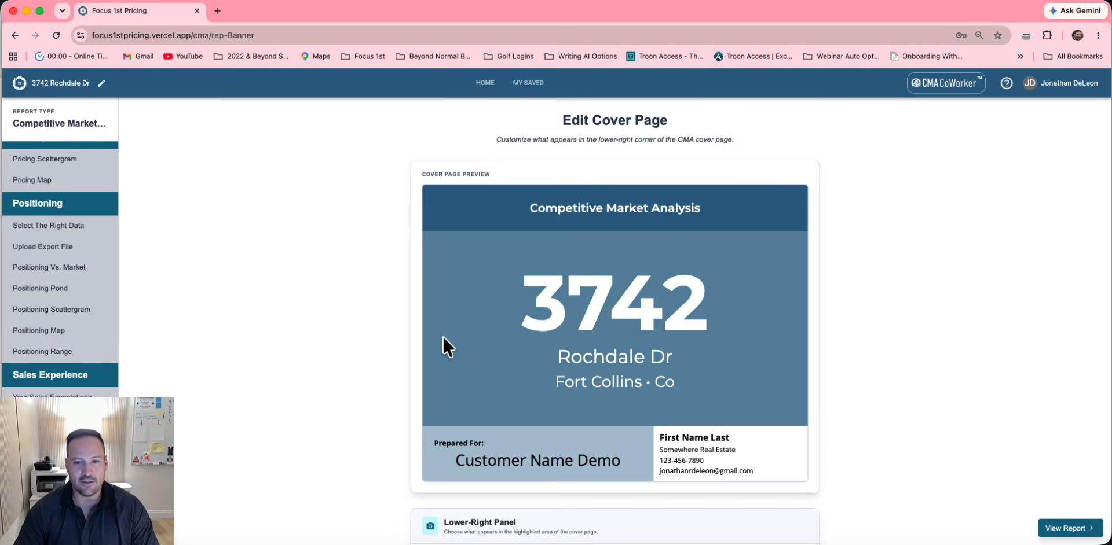
pyautogui.scroll(-1, 443, 336)
pyautogui.scroll(-3, 602, 403)
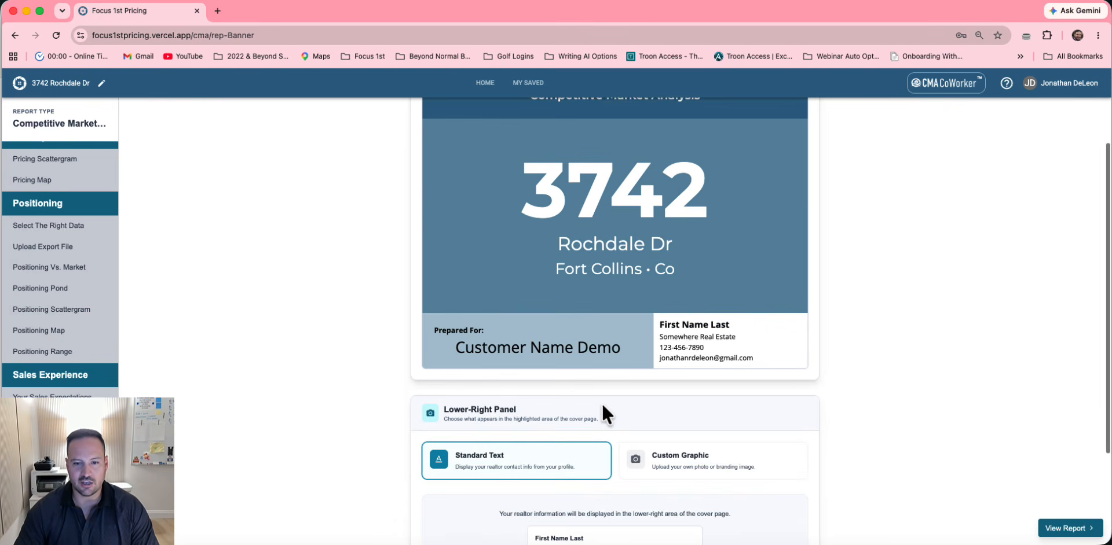
pyautogui.scroll(-3, 613, 400)
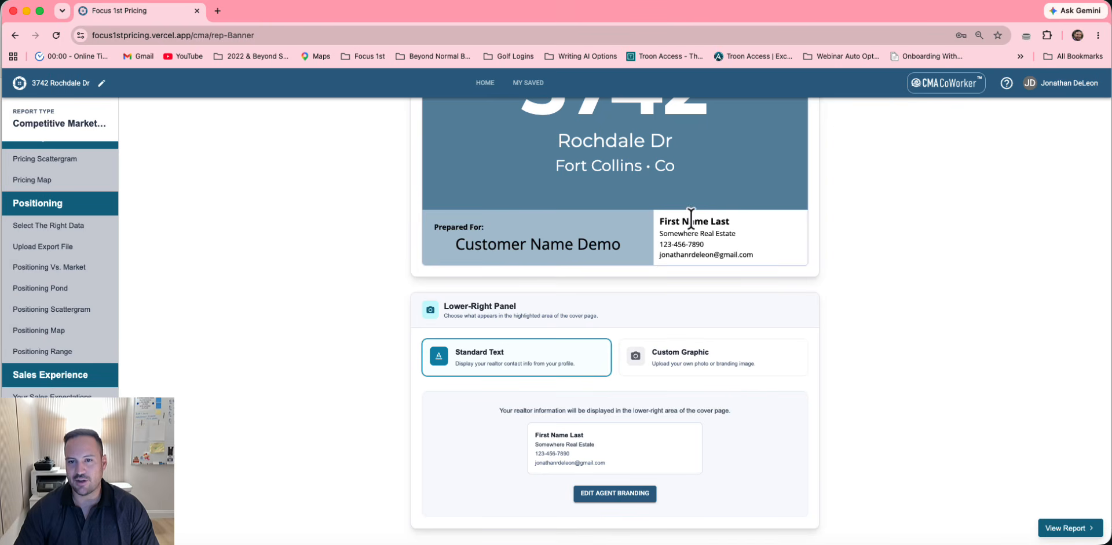
pyautogui.scroll(1, 724, 280)
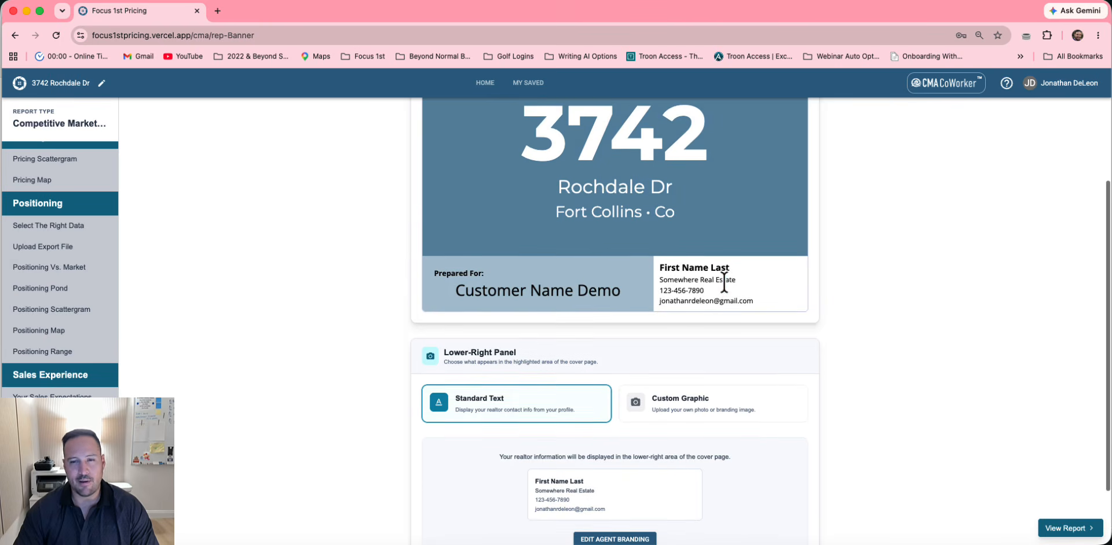
pyautogui.scroll(1, 724, 279)
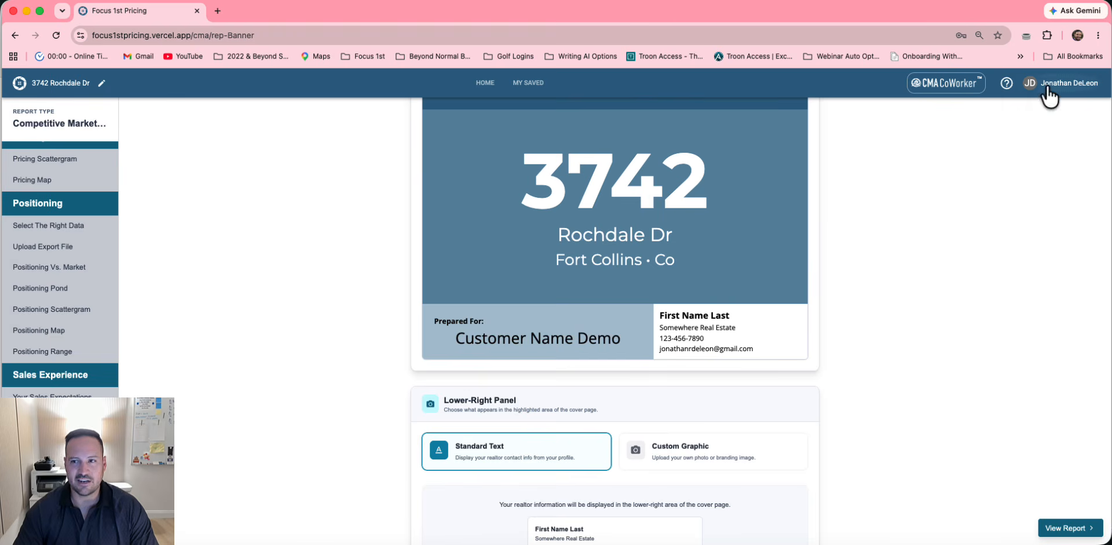
# In Customize Report, save the settings and view the 18-page CMA Area Trends Report
pyautogui.click(49, 503)
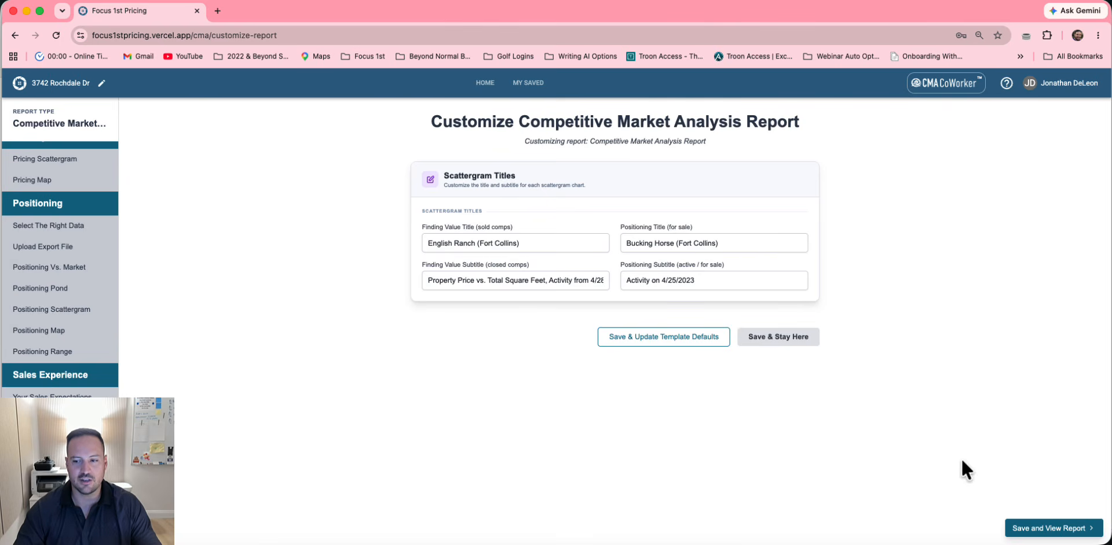
pyautogui.click(1039, 529)
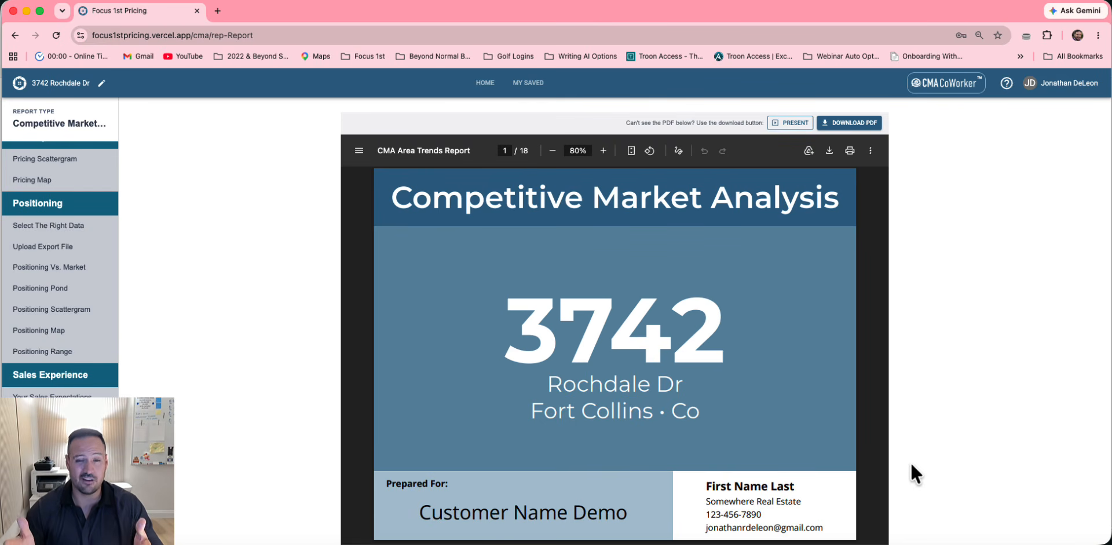
pyautogui.hotkey('ctrl', 'Left')
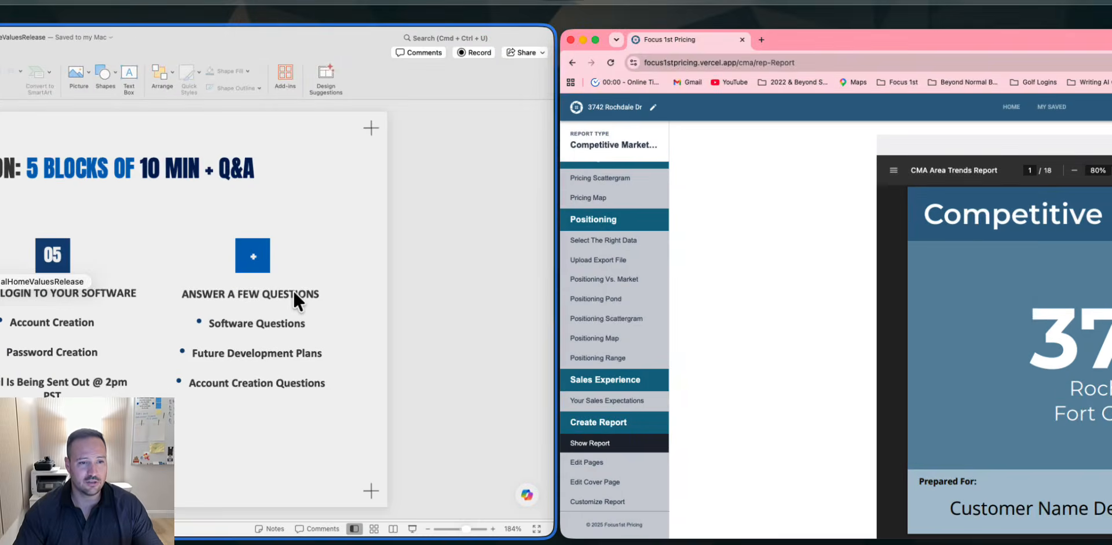
pyautogui.scroll(2, 646, 319)
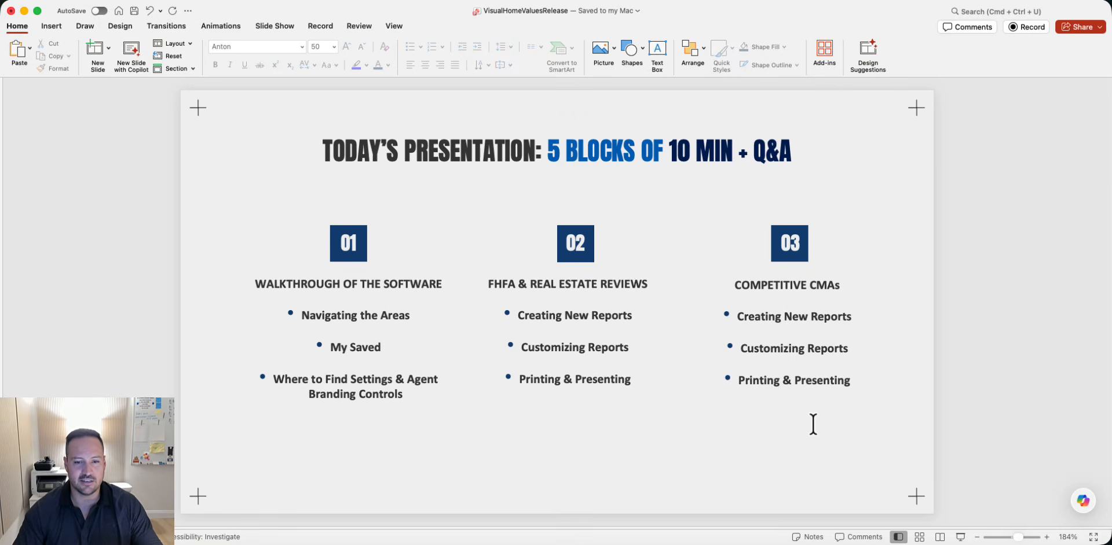
pyautogui.hotkey('ctrl', 'Right')
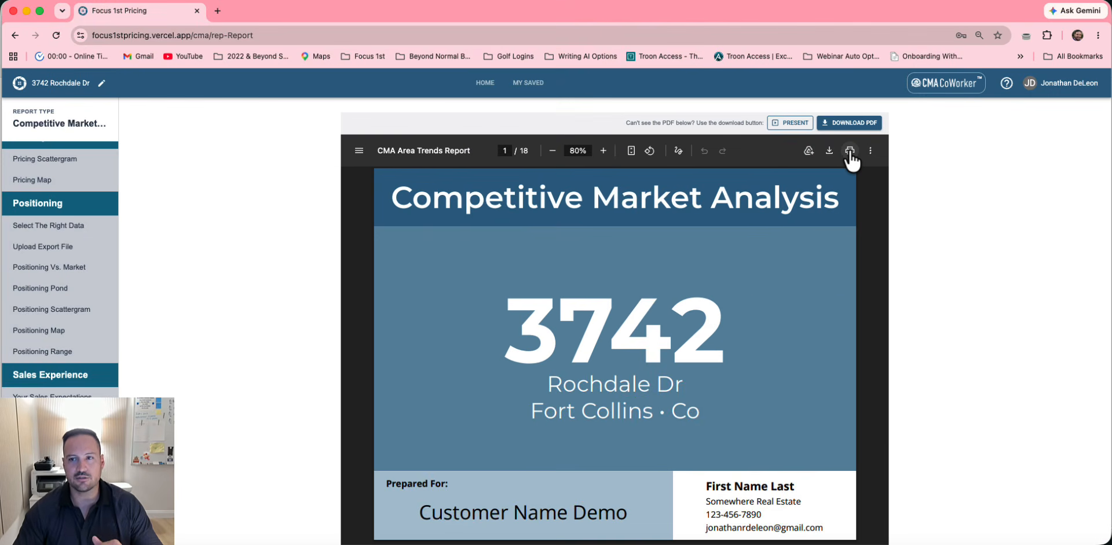
pyautogui.click(793, 121)
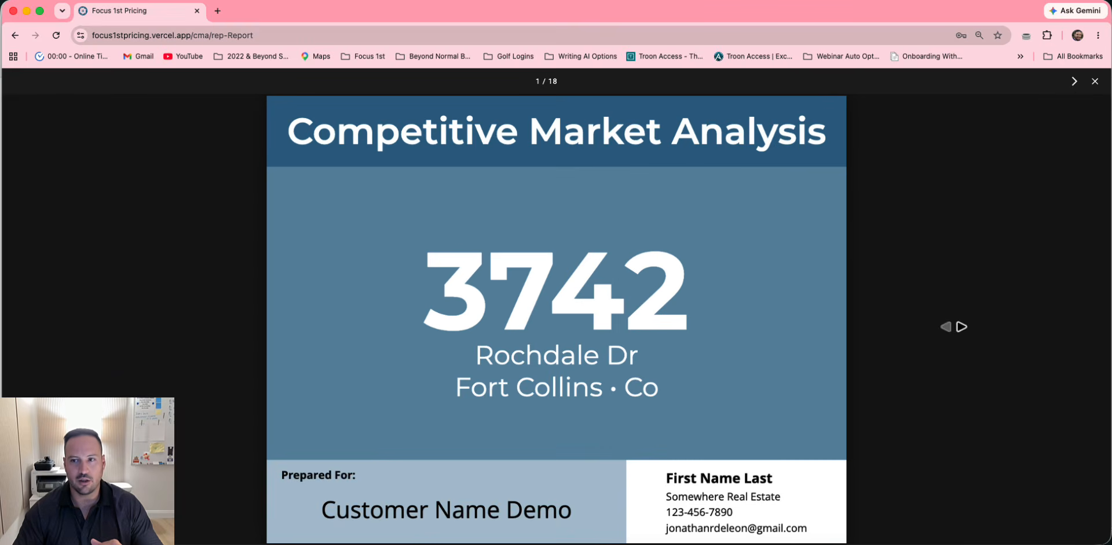
pyautogui.click(1072, 77)
pyautogui.click(1072, 78)
pyautogui.click(1072, 78)
pyautogui.click(1073, 77)
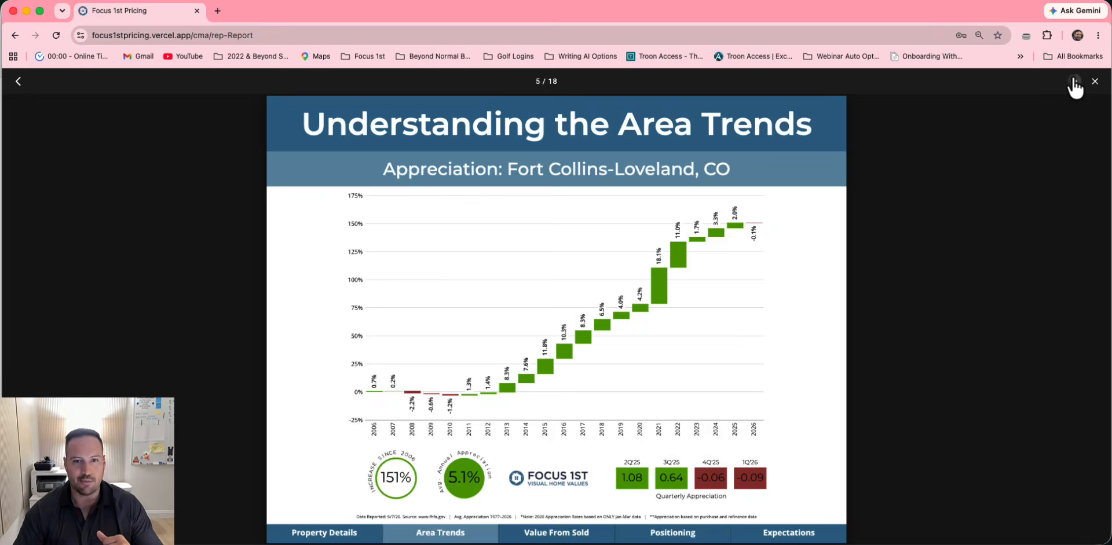
pyautogui.click(1072, 78)
pyautogui.click(1073, 77)
pyautogui.click(1073, 77)
pyautogui.click(1094, 82)
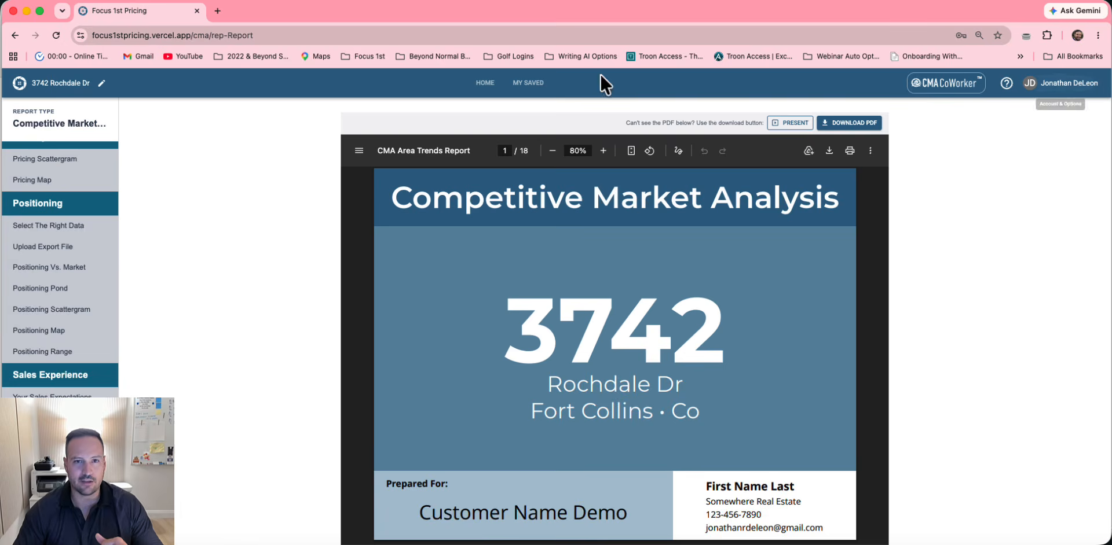
pyautogui.click(499, 83)
# Advance the PowerPoint deck to the blocks 04 and 05 agenda slide, then return to Focus 1st home
pyautogui.hotkey('ctrl', 'Left')
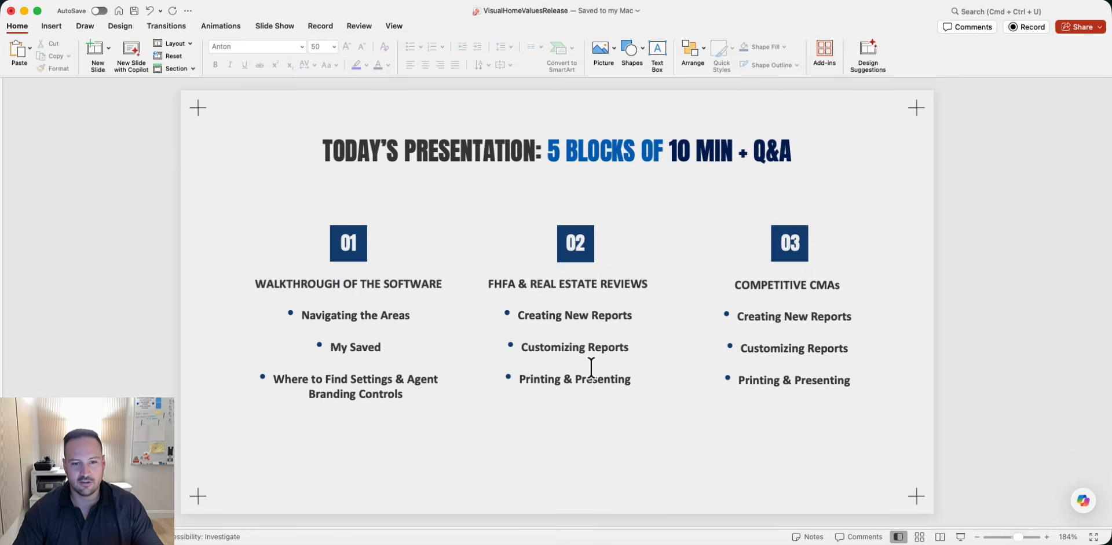
pyautogui.scroll(-2, 591, 368)
pyautogui.hotkey('ctrl', 'Right')
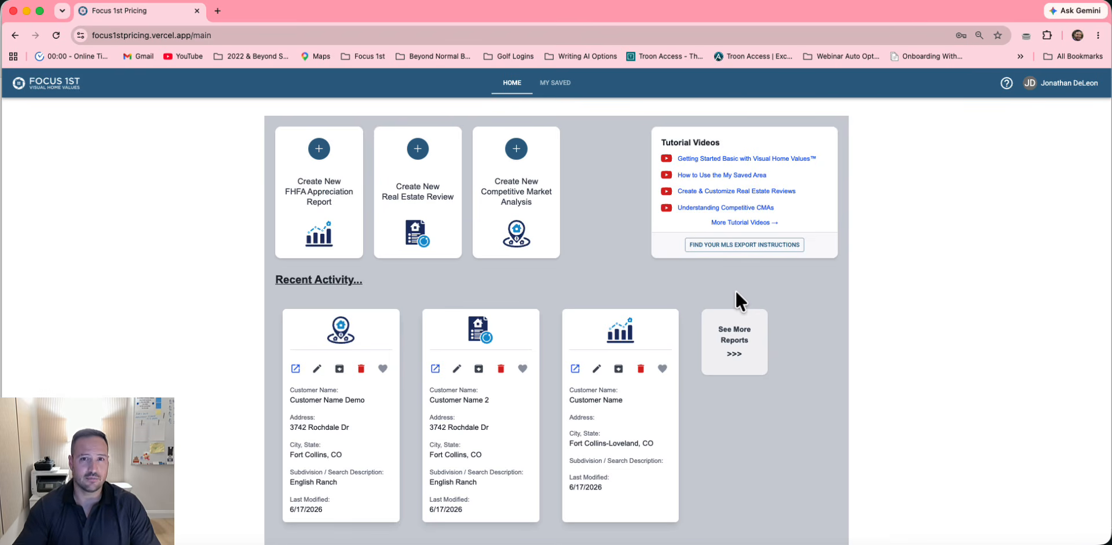
# Open the Visual Home Values Help Center in a new tab from the ? help menu
pyautogui.click(1006, 83)
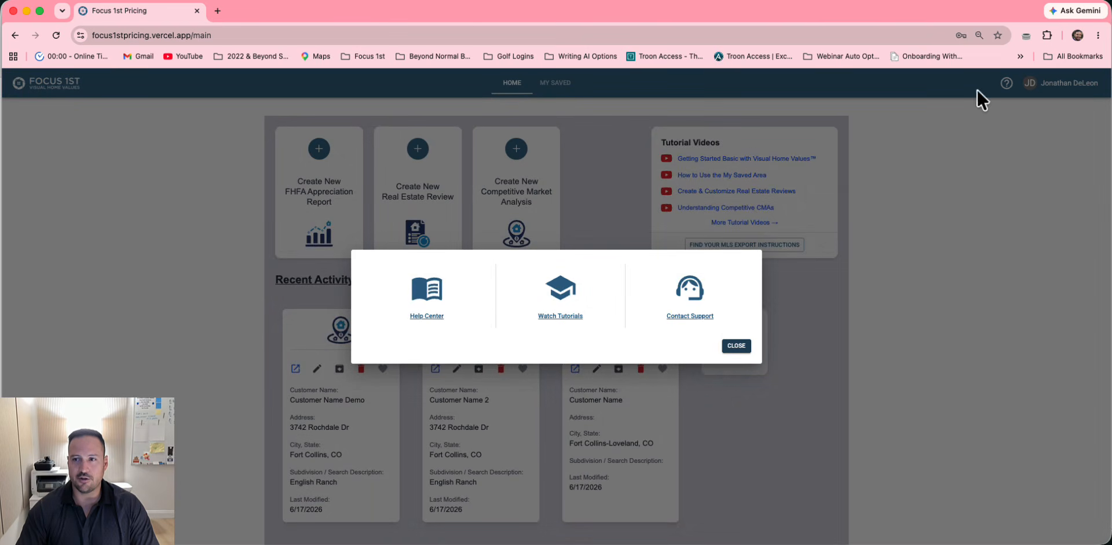
pyautogui.click(435, 282)
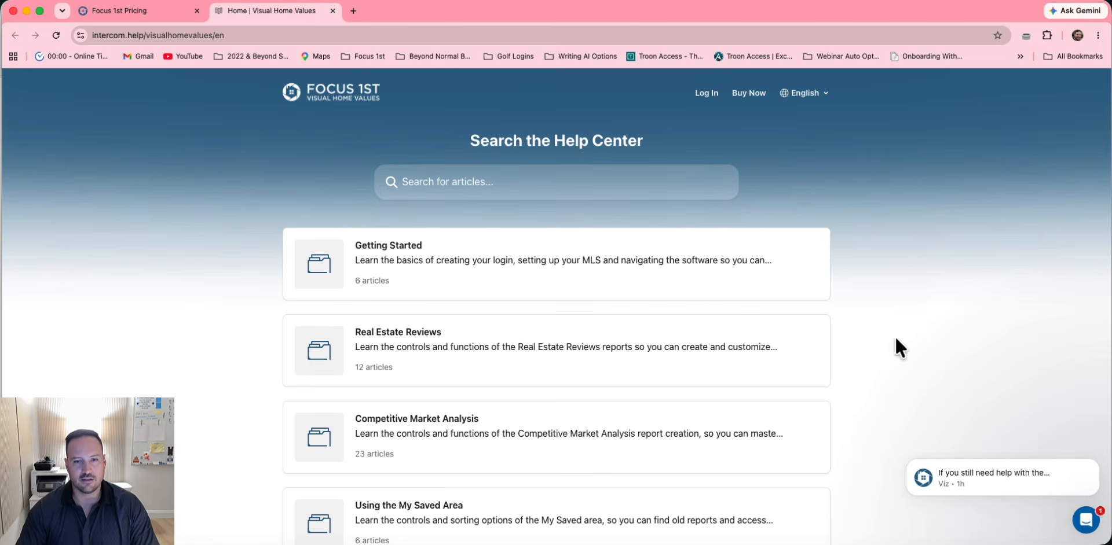
# Read the 'What Should Your Real Estate Review MLS Search Be?' article under Real Estate Reviews
pyautogui.scroll(-3, 671, 296)
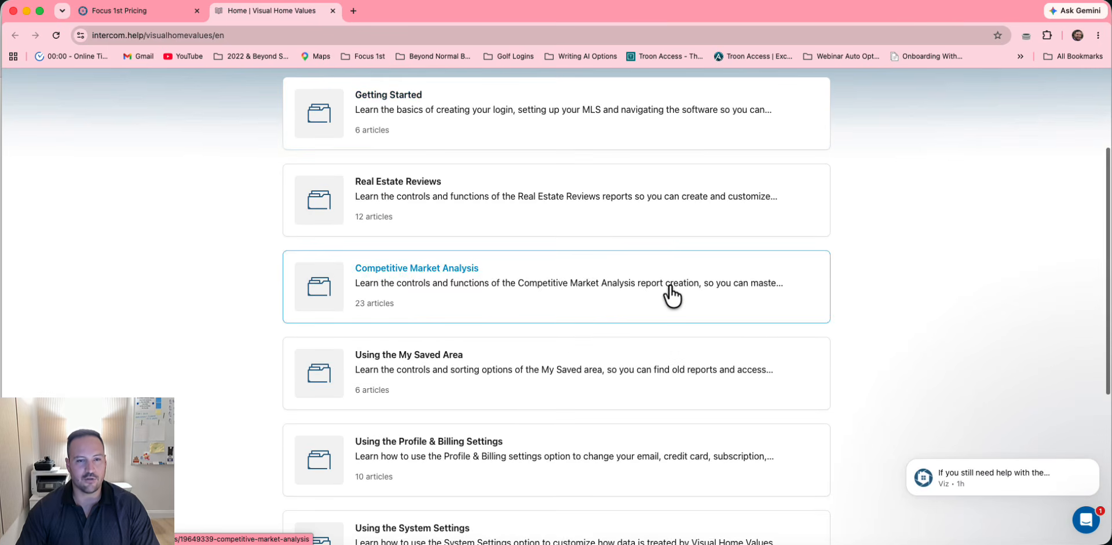
pyautogui.scroll(1, 667, 297)
pyautogui.scroll(-1, 666, 298)
pyautogui.click(427, 203)
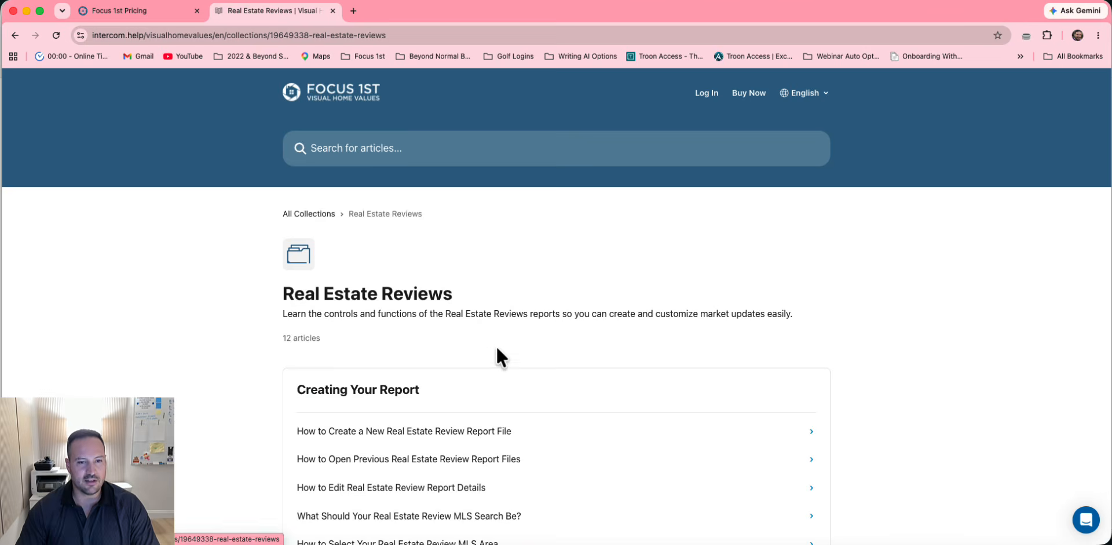
pyautogui.scroll(-1, 457, 426)
pyautogui.click(438, 410)
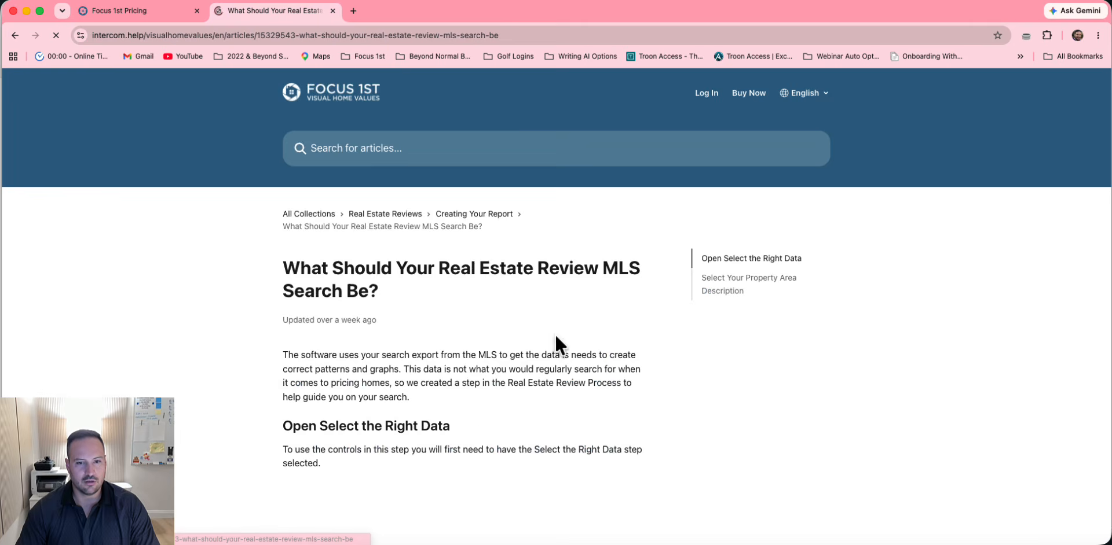
pyautogui.scroll(-5, 554, 335)
pyautogui.scroll(-15, 555, 336)
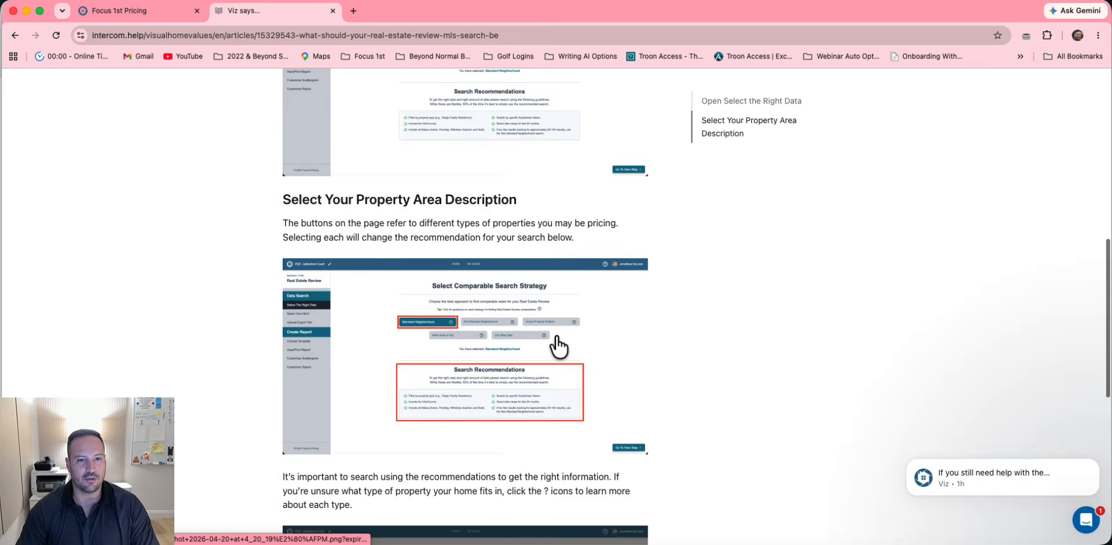
pyautogui.scroll(20, 554, 334)
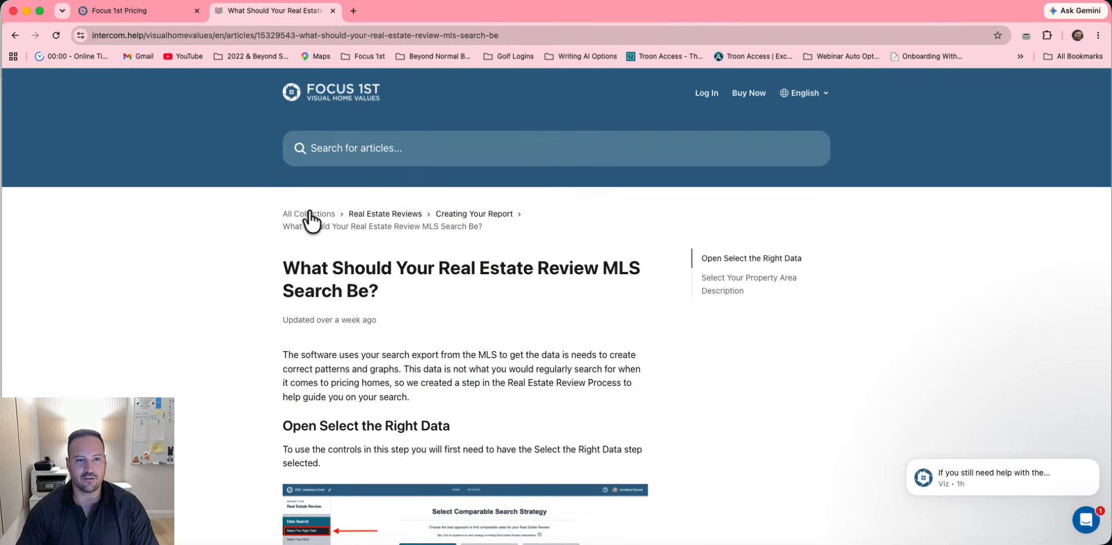
# Go back to All Collections and dismiss the chat notification
pyautogui.click(307, 215)
pyautogui.scroll(-3, 723, 313)
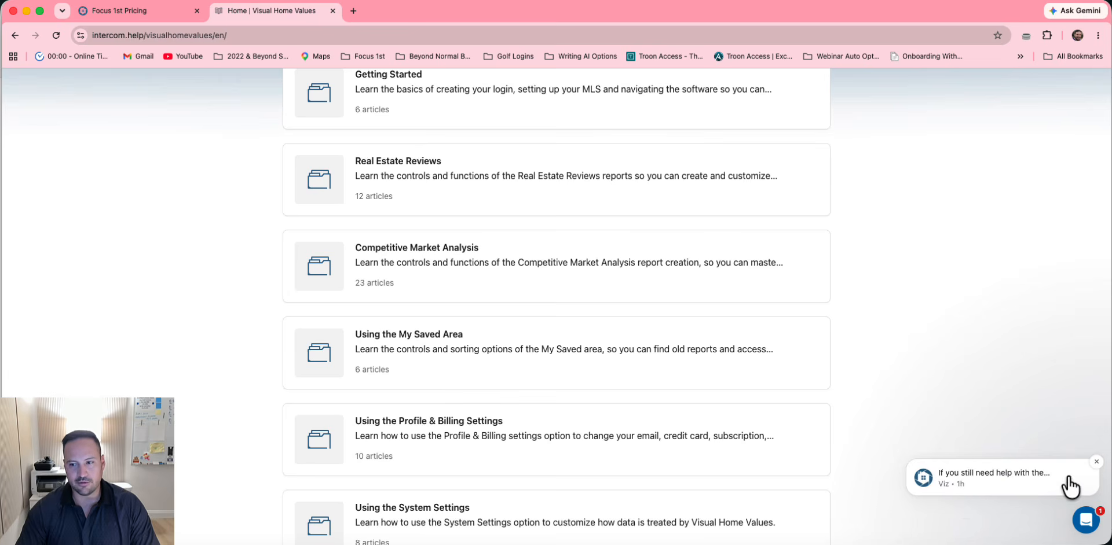
pyautogui.click(1093, 469)
pyautogui.scroll(3, 759, 380)
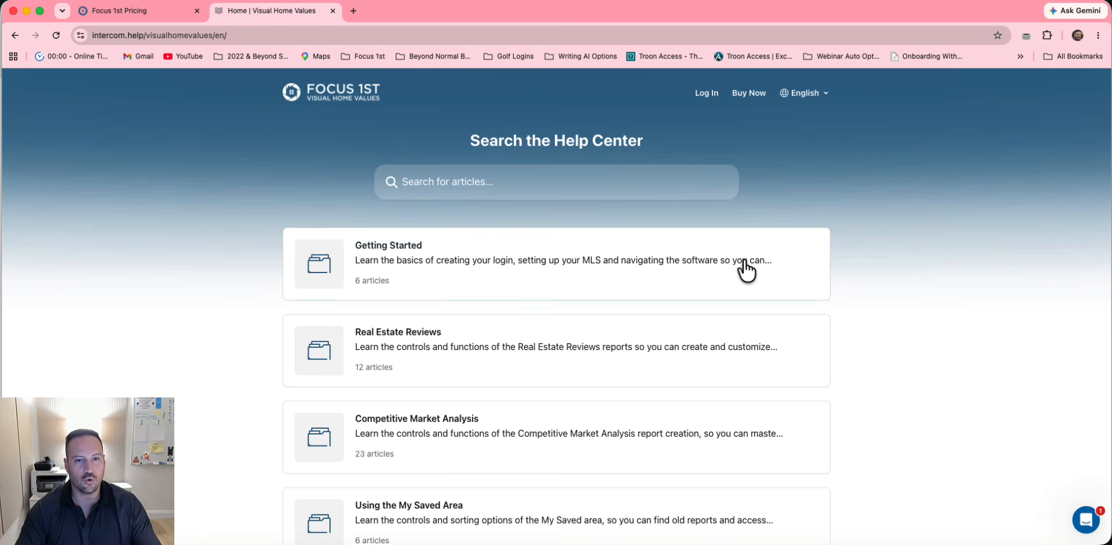
pyautogui.click(463, 181)
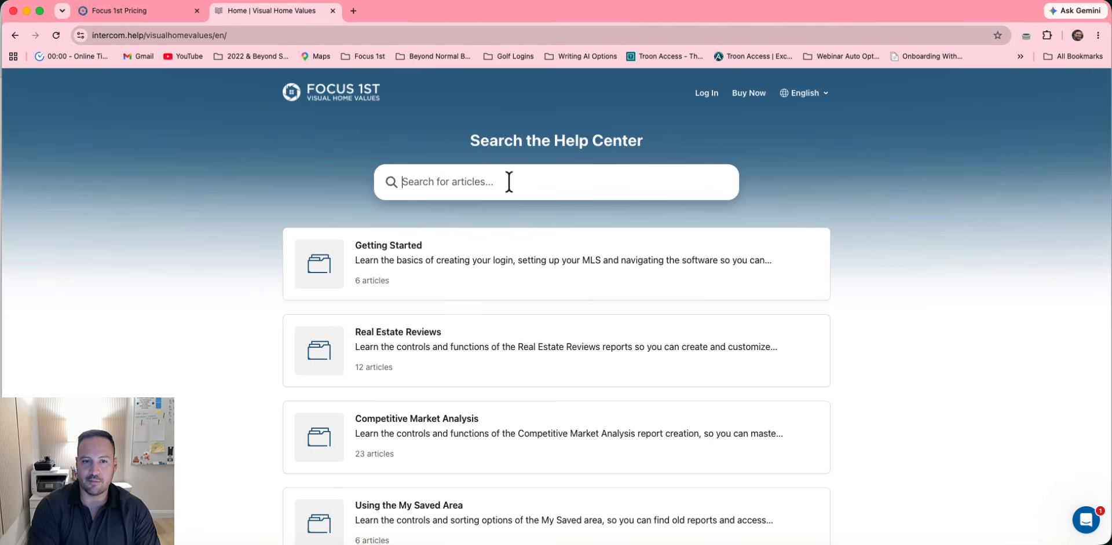
pyautogui.write('adding text')
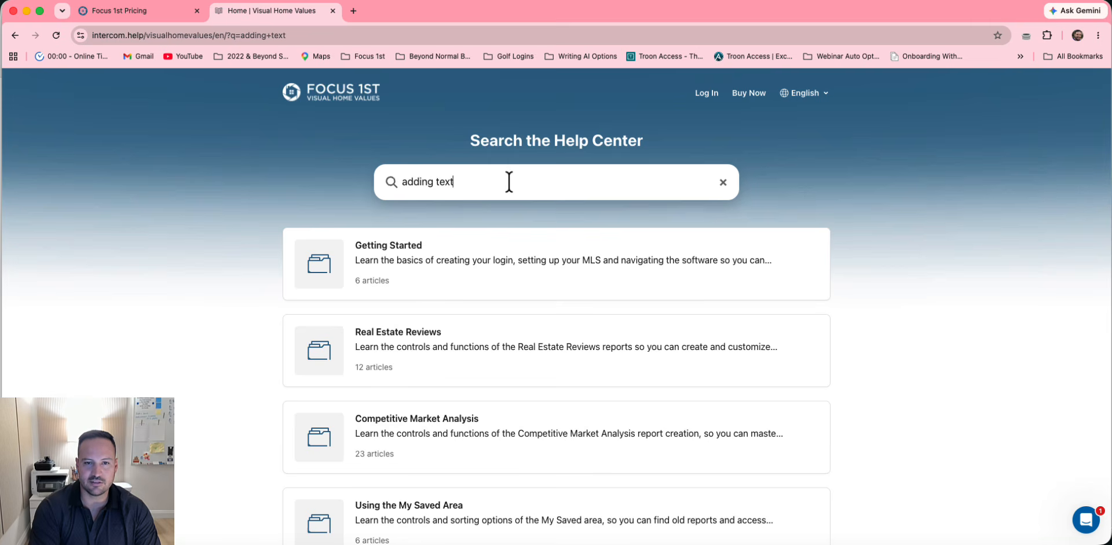
pyautogui.write('boxes')
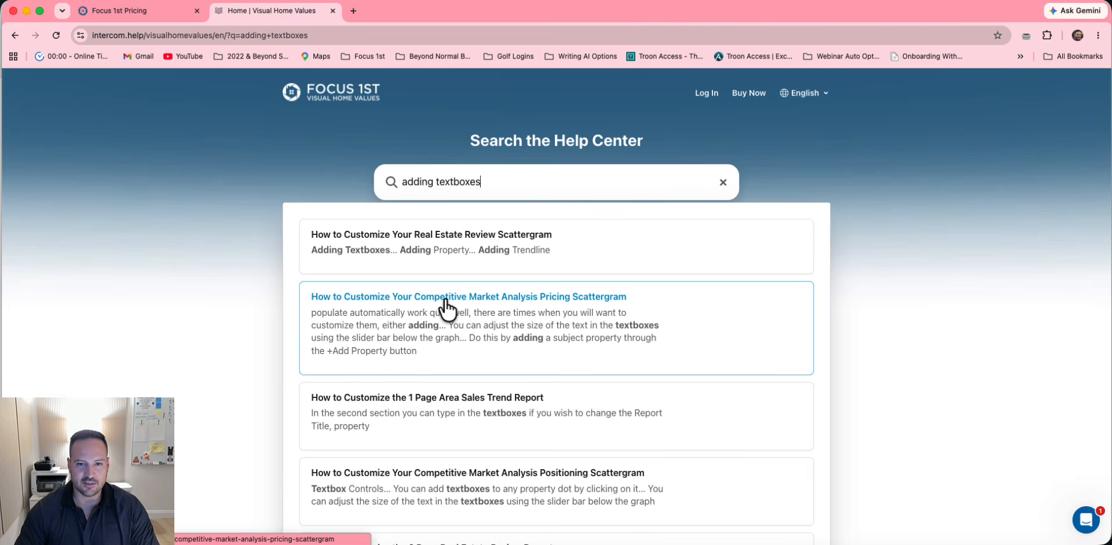
pyautogui.click(481, 300)
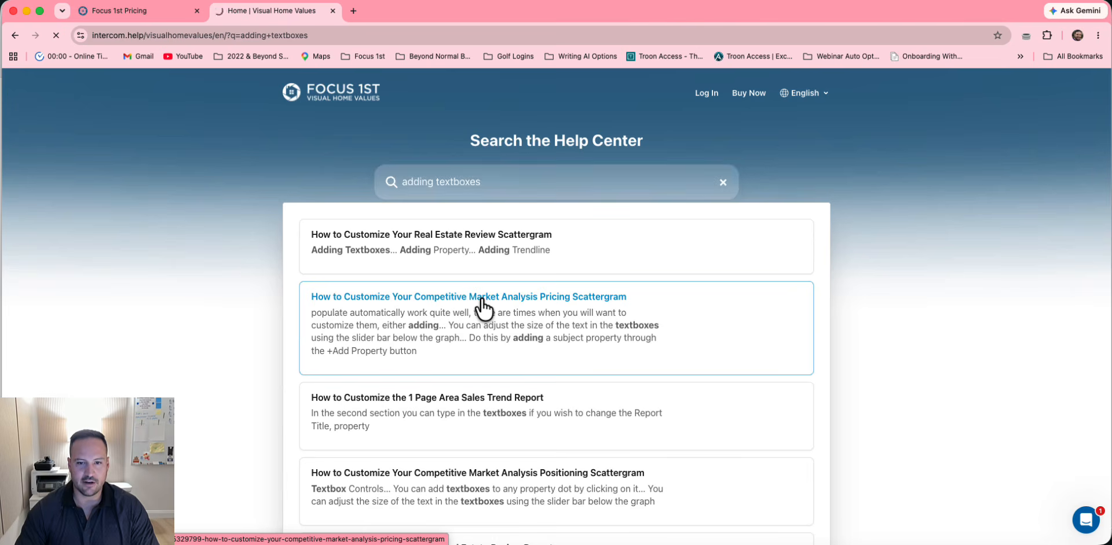
pyautogui.scroll(-3, 534, 359)
pyautogui.scroll(-6, 536, 357)
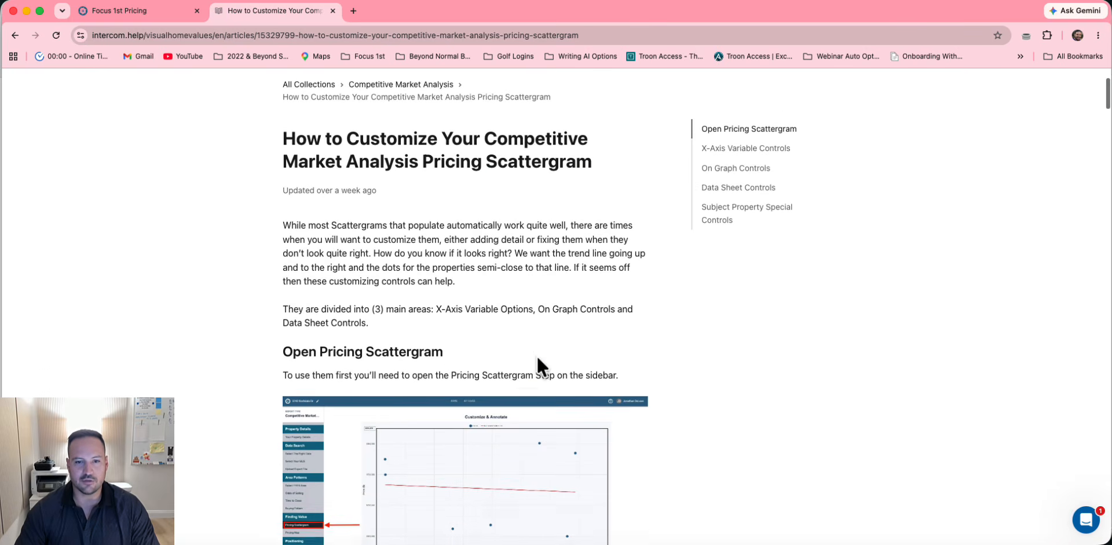
pyautogui.scroll(-10, 538, 368)
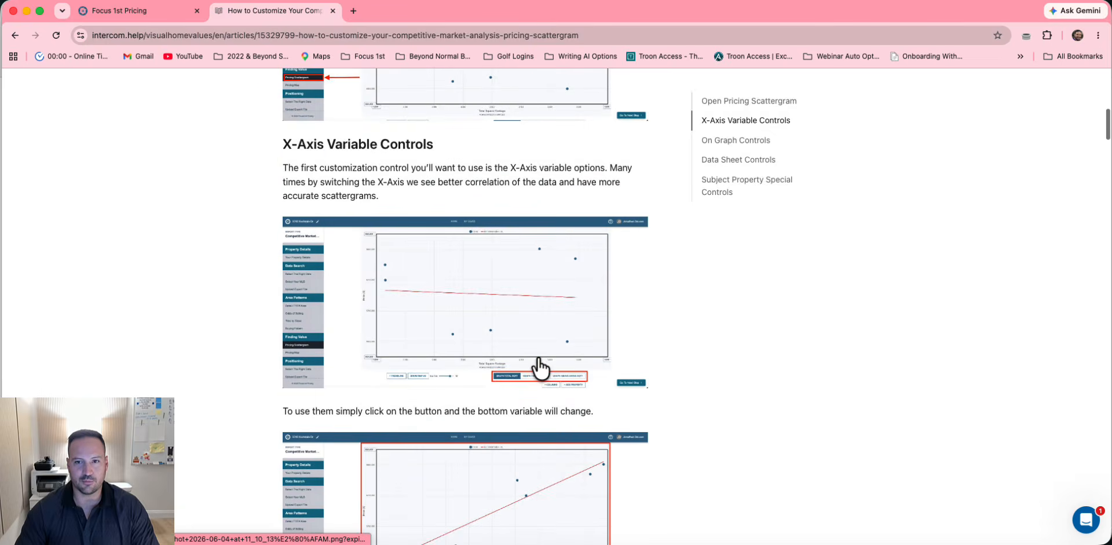
pyautogui.scroll(-10, 539, 368)
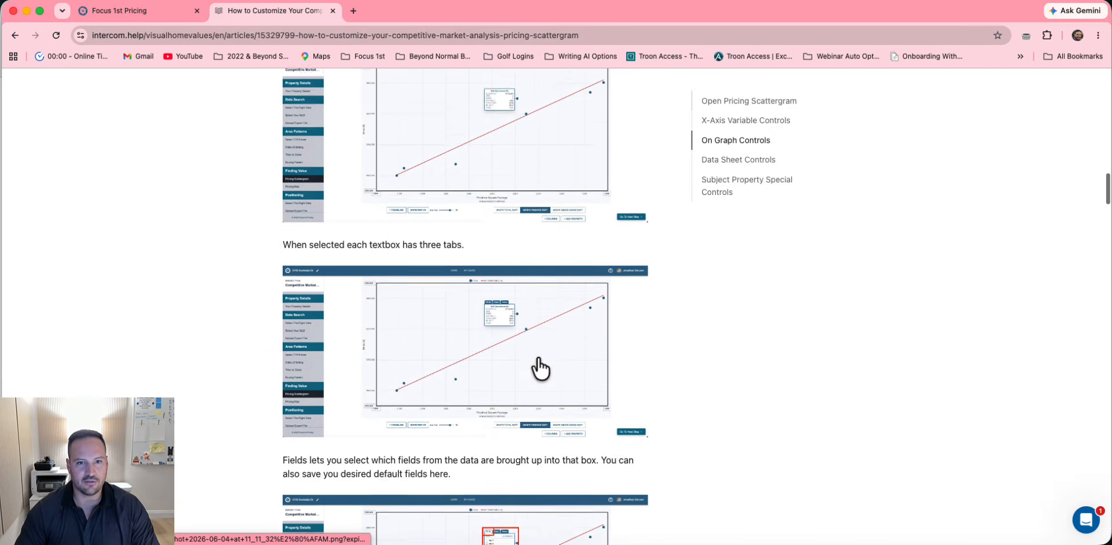
pyautogui.scroll(-3, 505, 440)
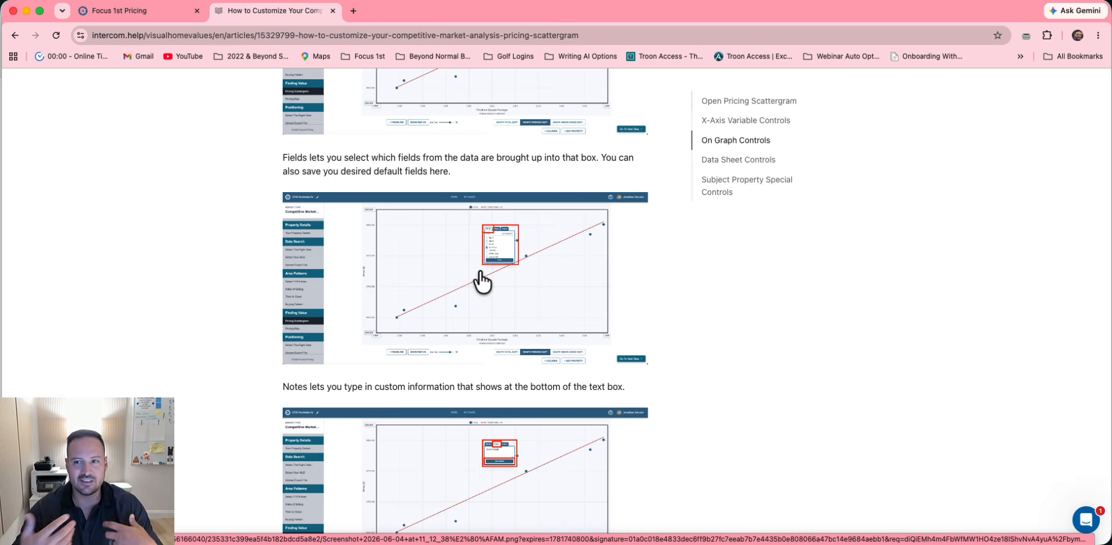
pyautogui.scroll(-10, 481, 283)
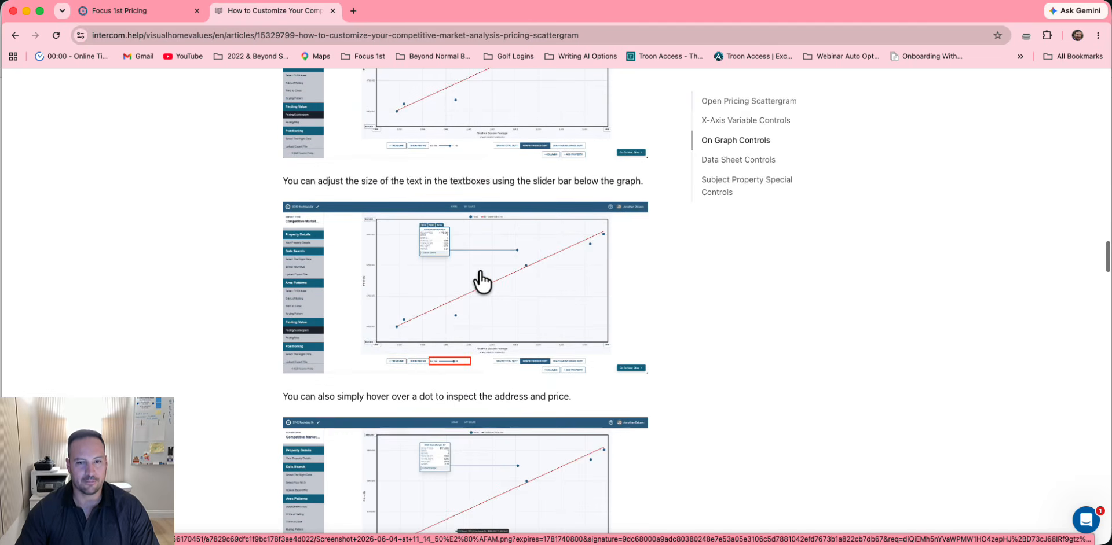
pyautogui.scroll(20, 480, 283)
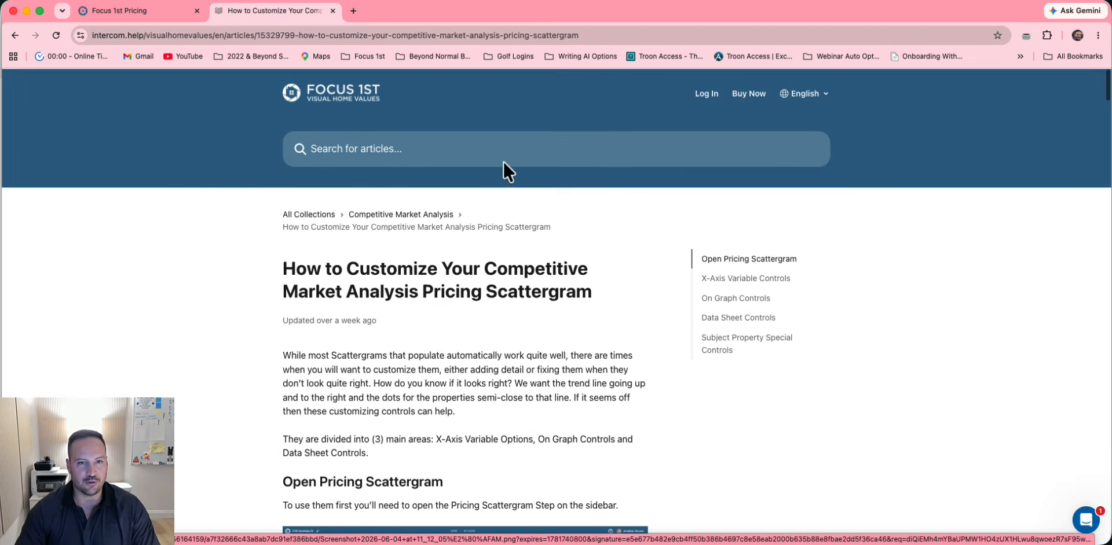
pyautogui.click(315, 215)
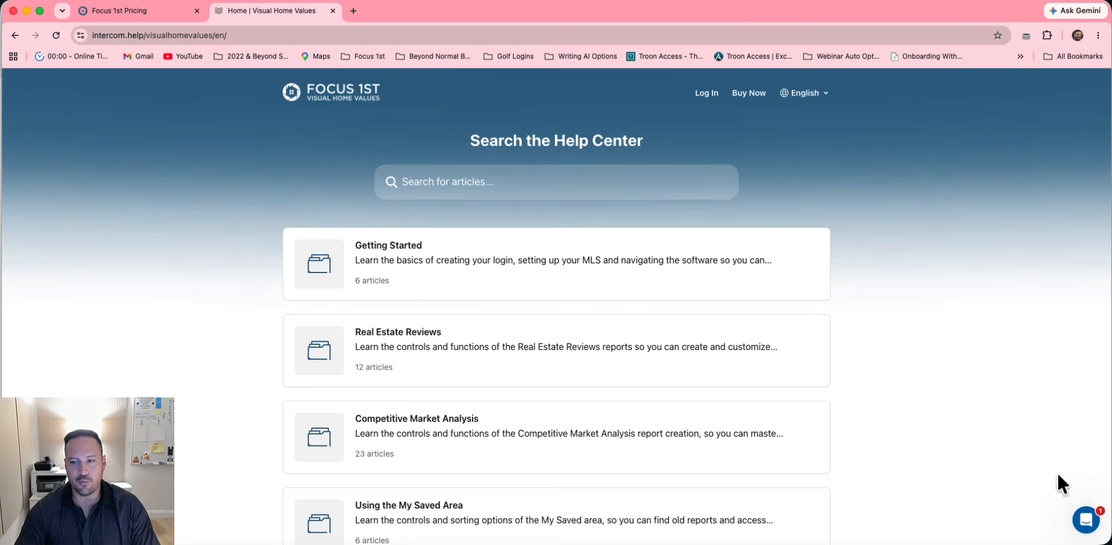
# Ask support chat 'how do I change my duplicate listing interval?' and view the answer's screenshot
pyautogui.click(1085, 520)
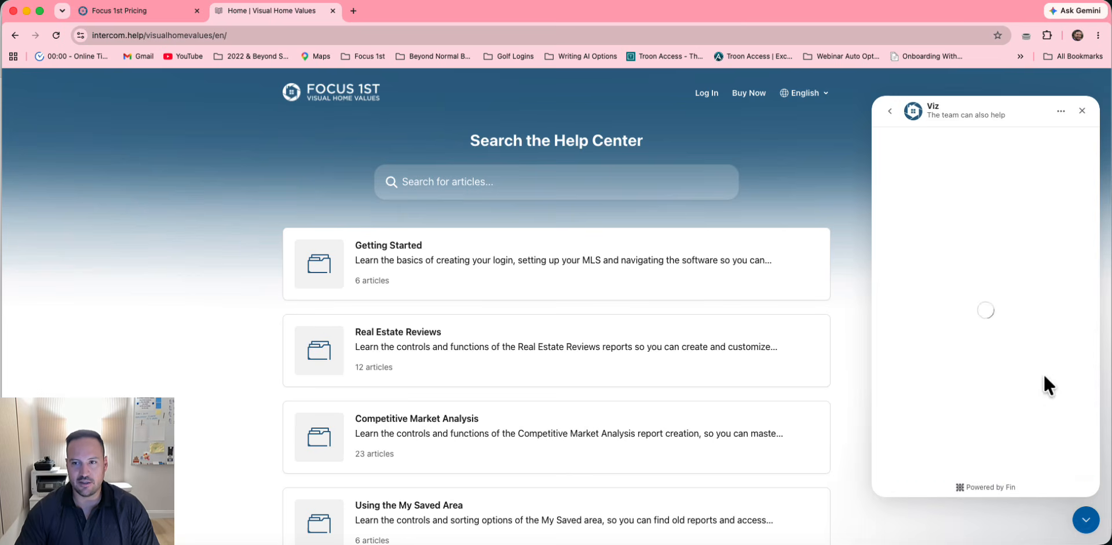
pyautogui.click(888, 112)
pyautogui.click(984, 468)
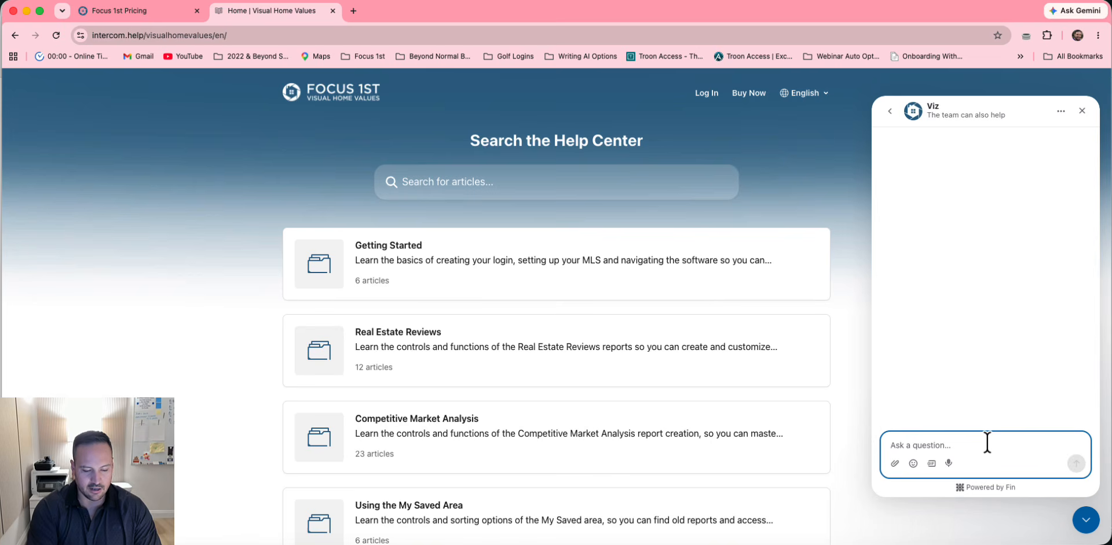
pyautogui.write('how do I ')
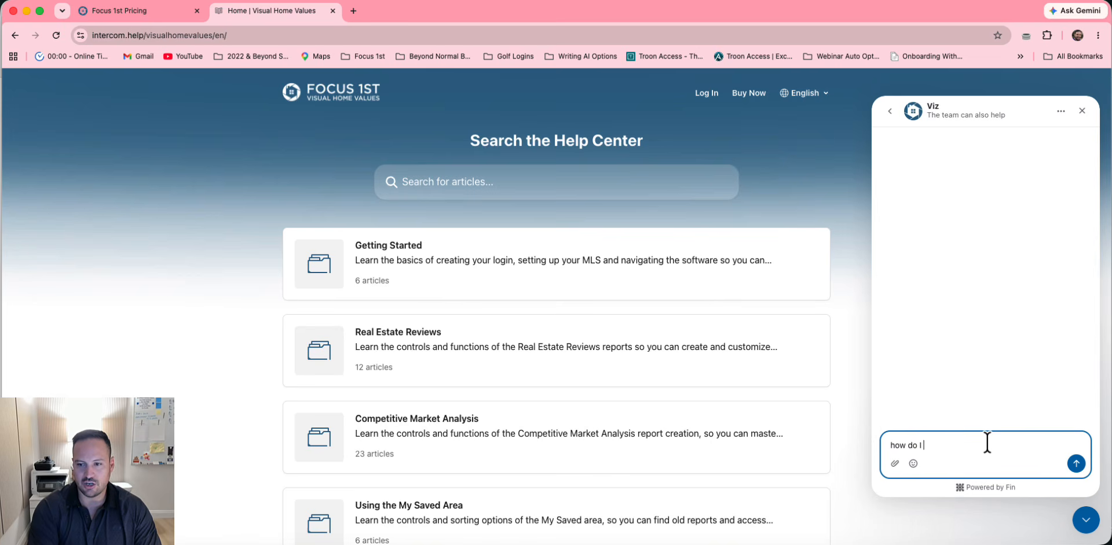
pyautogui.write('change my dupli')
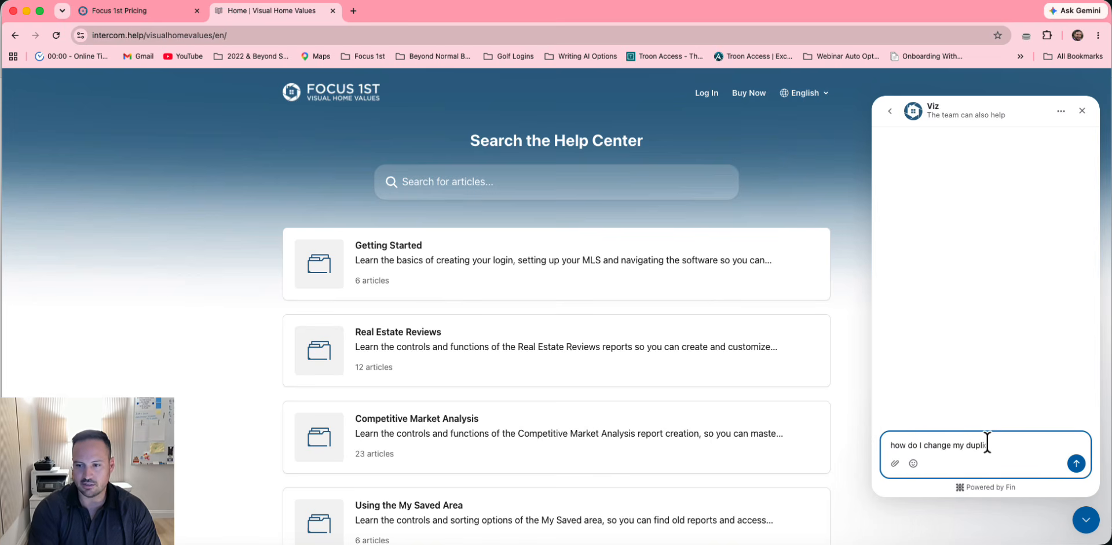
pyautogui.write('cate listing inv')
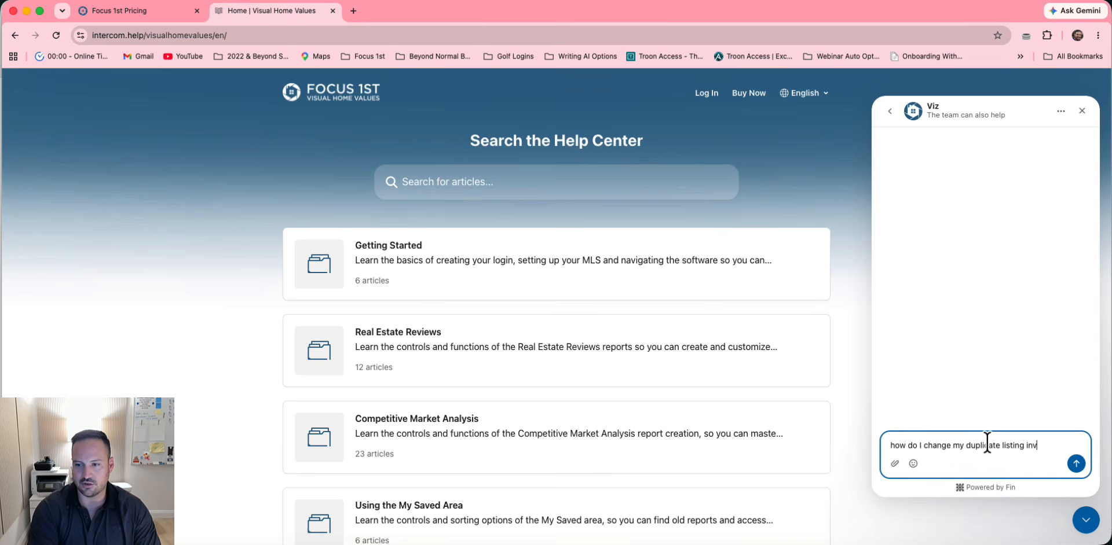
pyautogui.write('e')
pyautogui.press('BackSpace')
pyautogui.press('BackSpace')
pyautogui.write('terval')
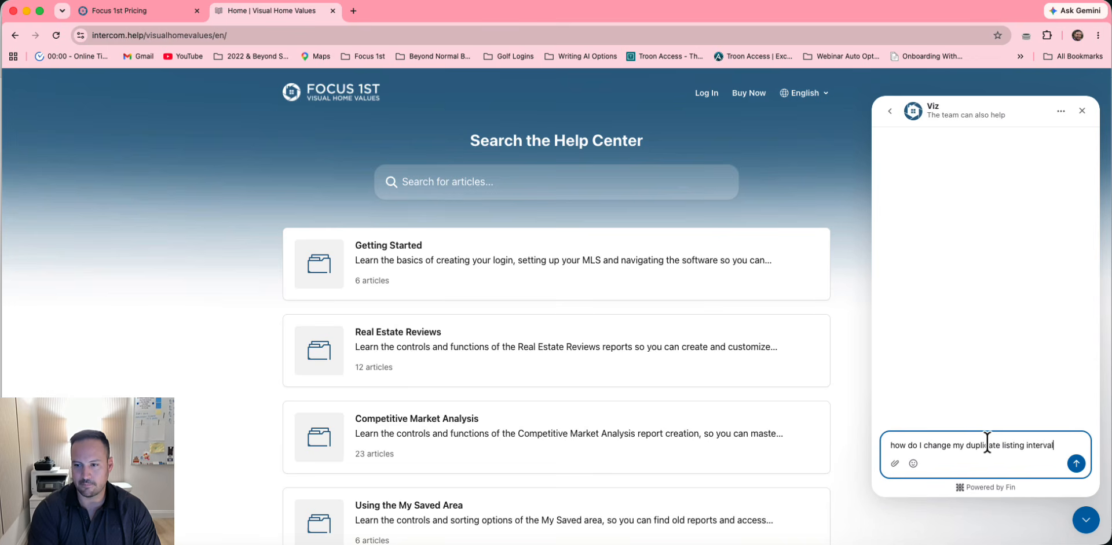
pyautogui.write('?')
pyautogui.press('Return')
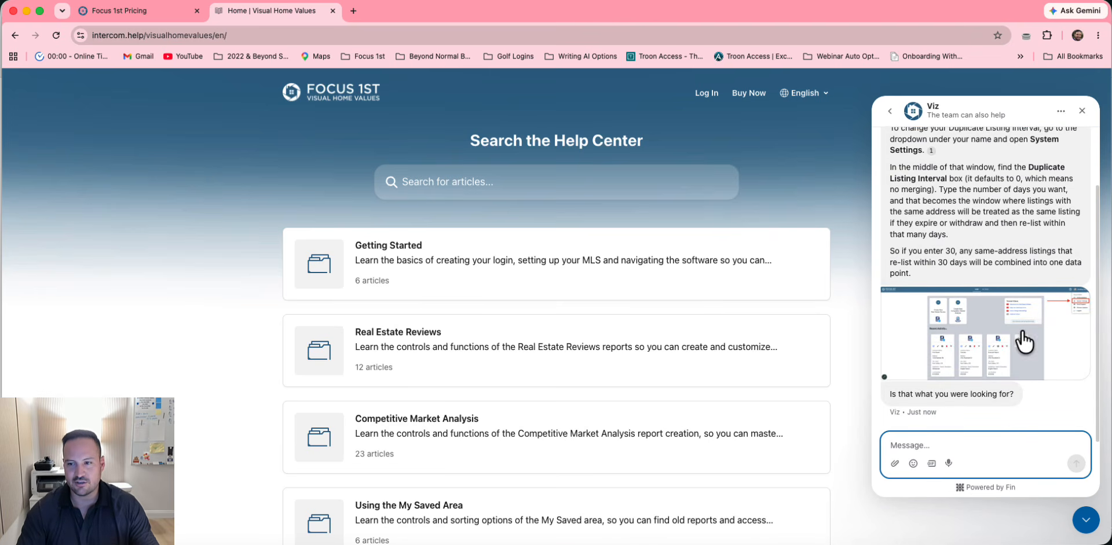
pyautogui.click(1066, 320)
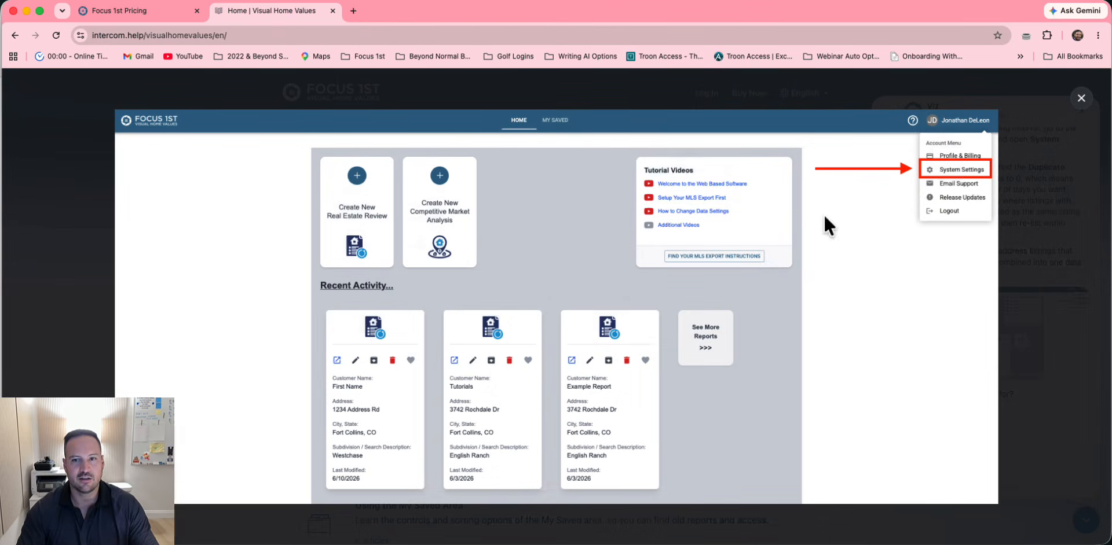
pyautogui.click(1078, 104)
# Close the chat and skim the Uploading Data Warnings article under Fixing Common Issues
pyautogui.click(1081, 110)
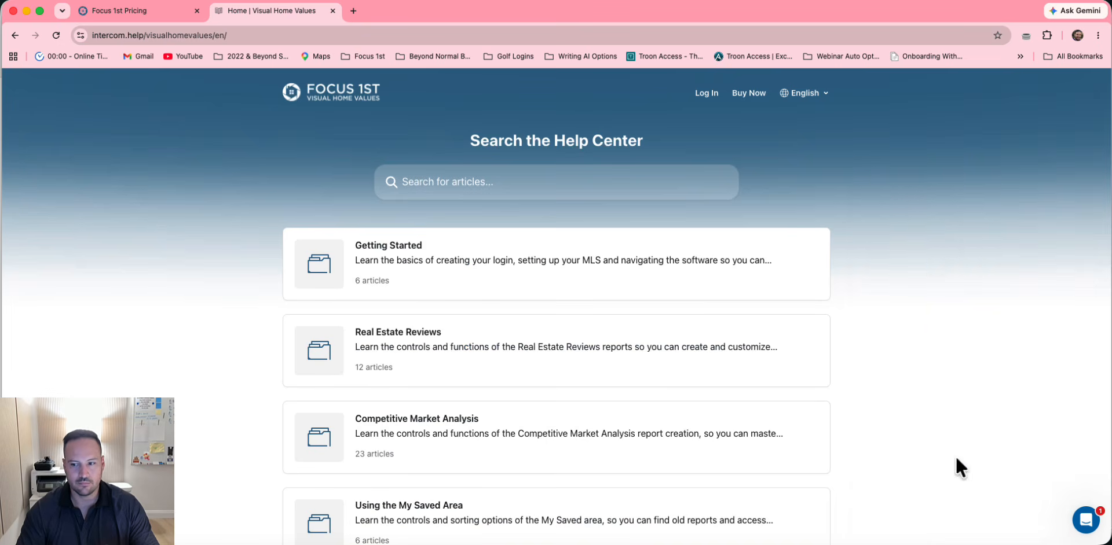
pyautogui.scroll(-10, 589, 414)
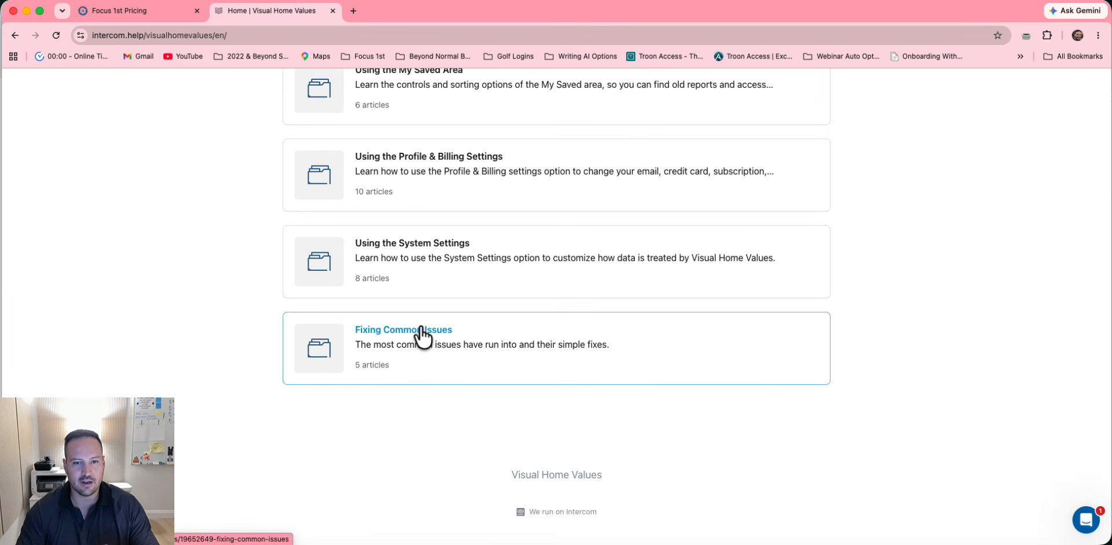
pyautogui.click(422, 334)
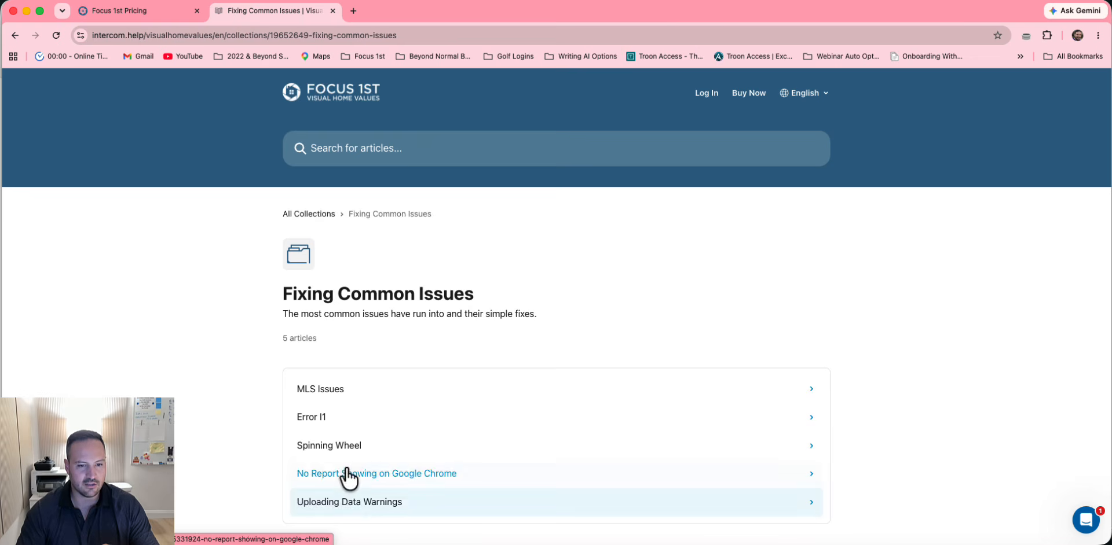
pyautogui.click(347, 502)
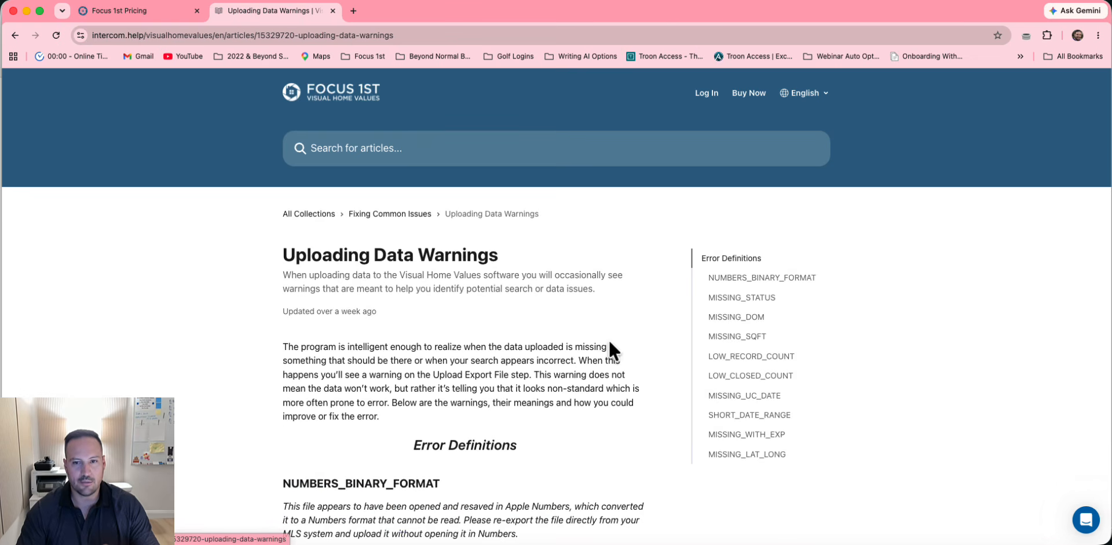
pyautogui.scroll(-5, 445, 376)
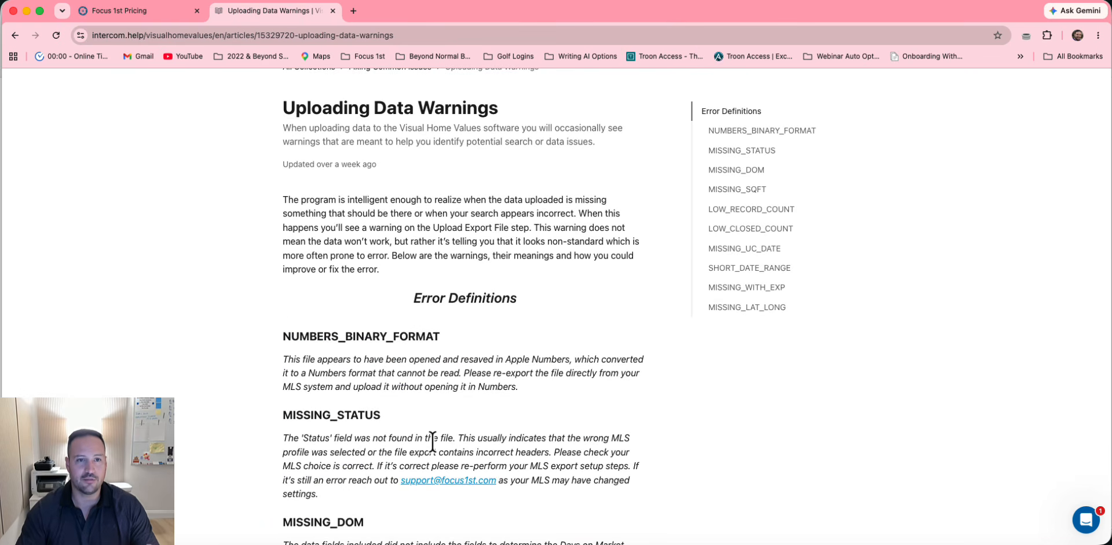
pyautogui.scroll(5, 432, 442)
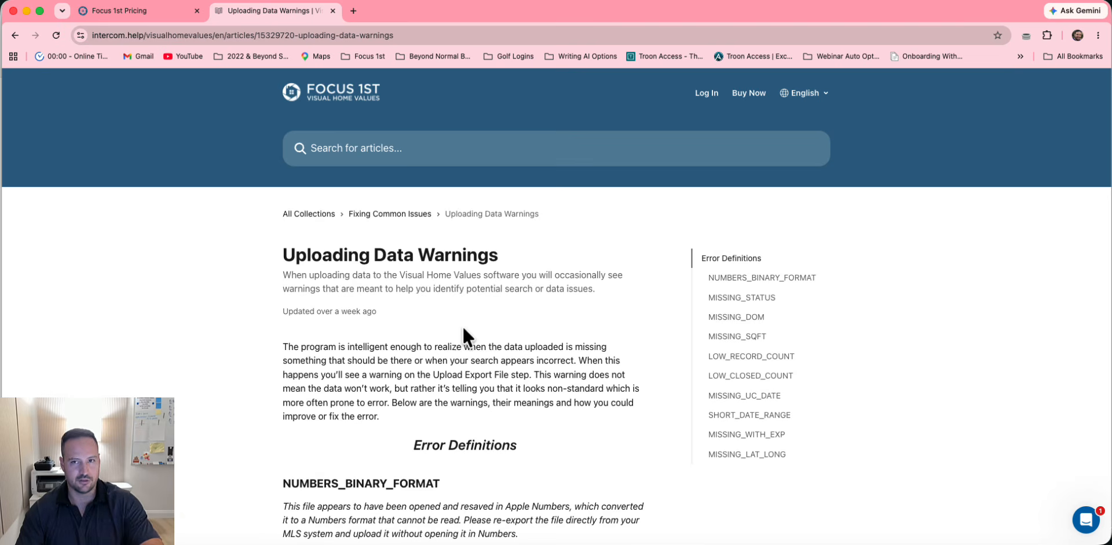
# Open the Visual Home Values tutorial videos from the Focus 1st Pricing help menu
pyautogui.click(164, 9)
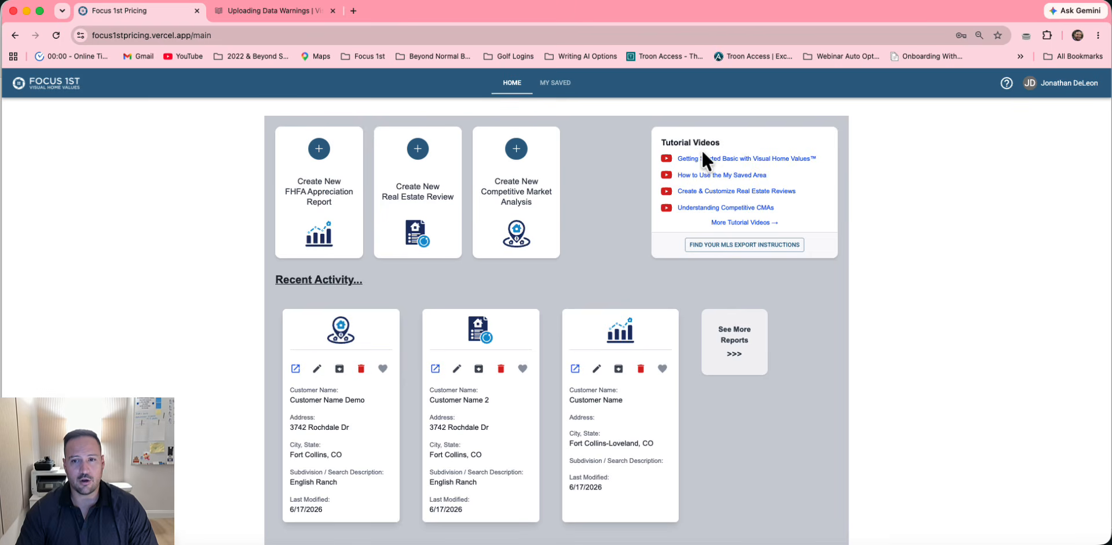
pyautogui.click(1006, 83)
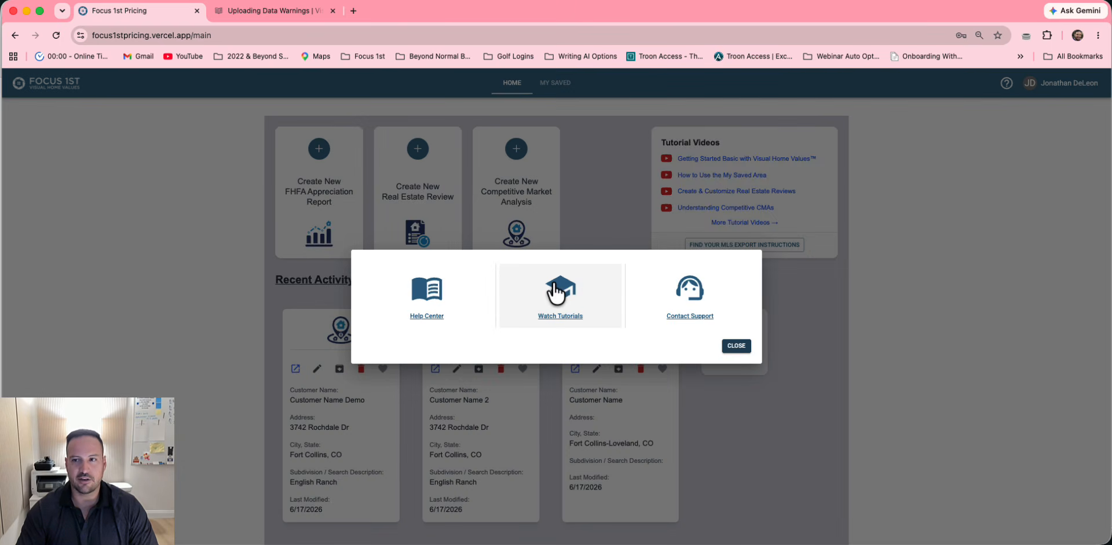
pyautogui.click(553, 289)
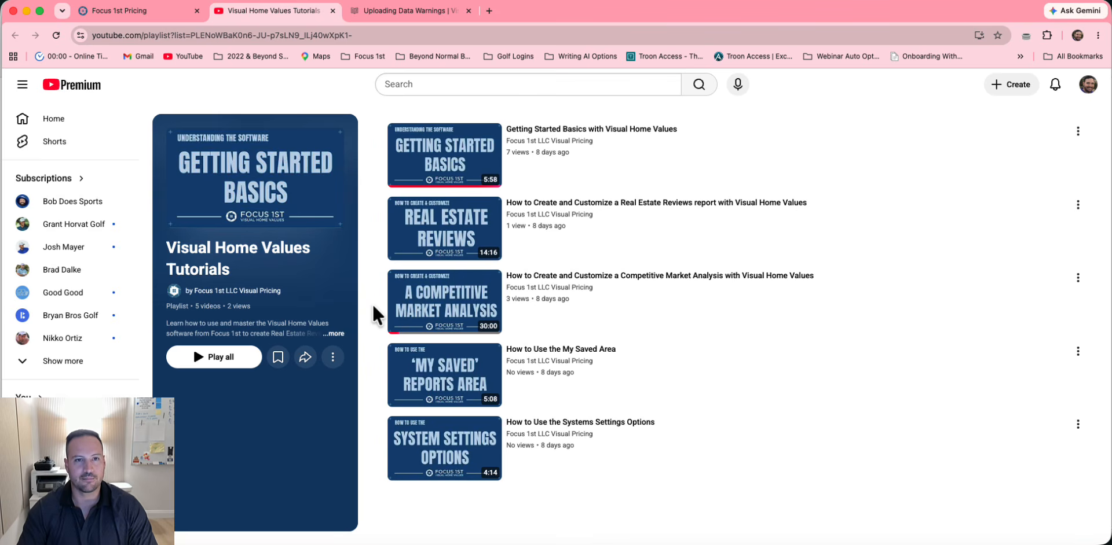
# Close the YouTube tutorials playlist and Help Center tabs
pyautogui.click(372, 10)
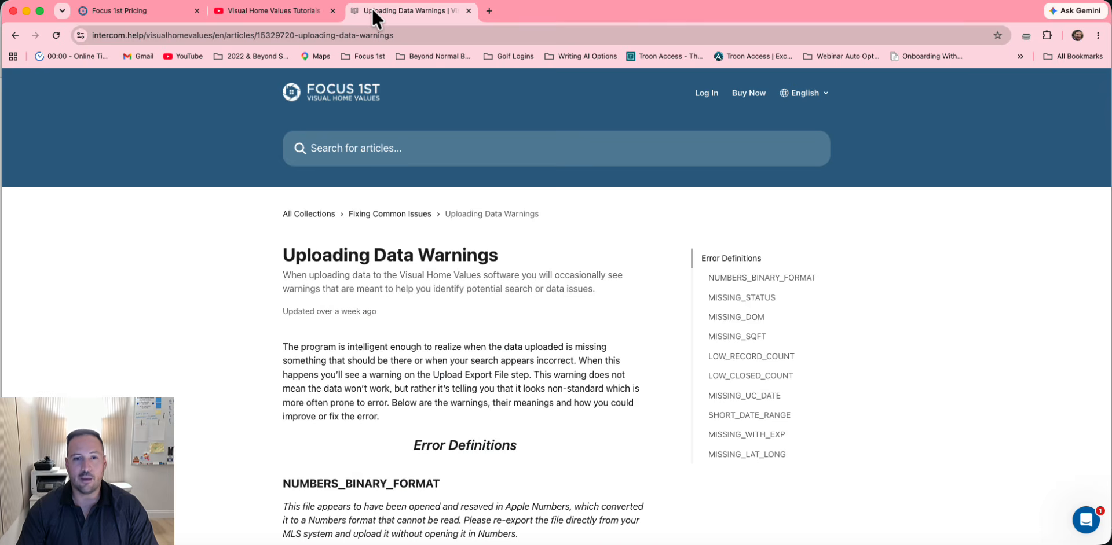
pyautogui.click(314, 214)
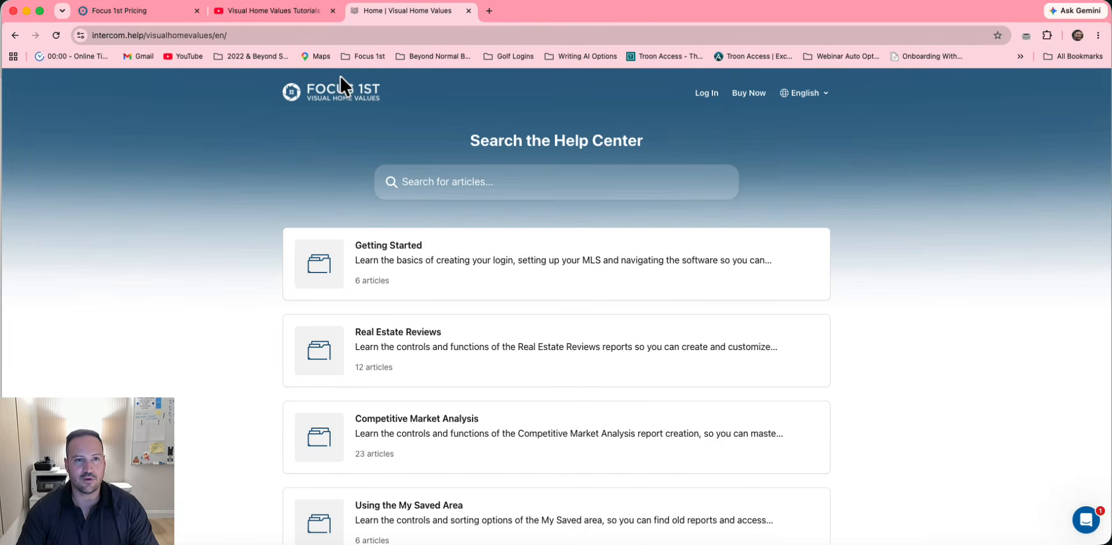
pyautogui.click(301, 13)
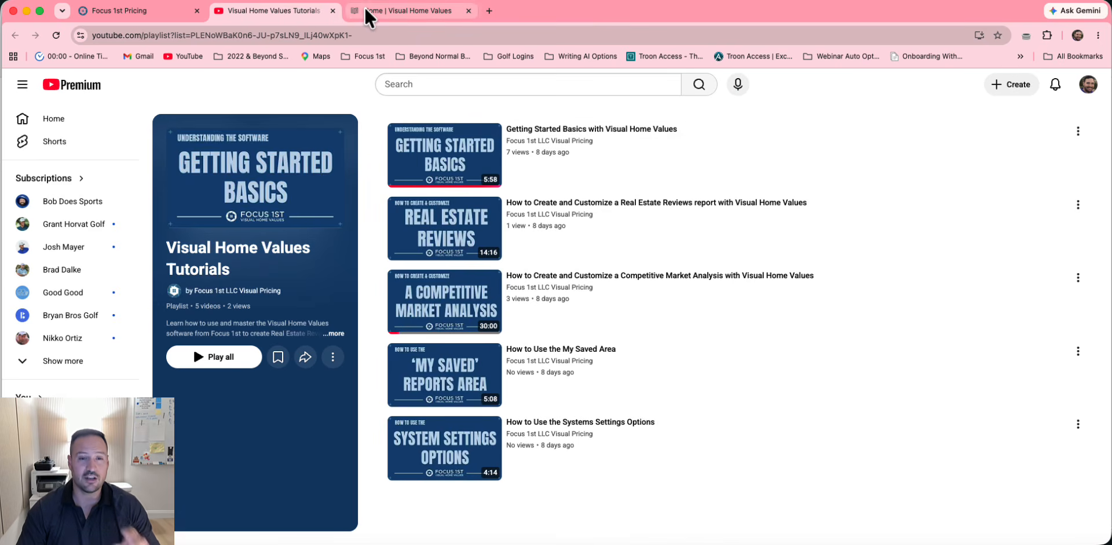
pyautogui.click(333, 10)
pyautogui.click(332, 11)
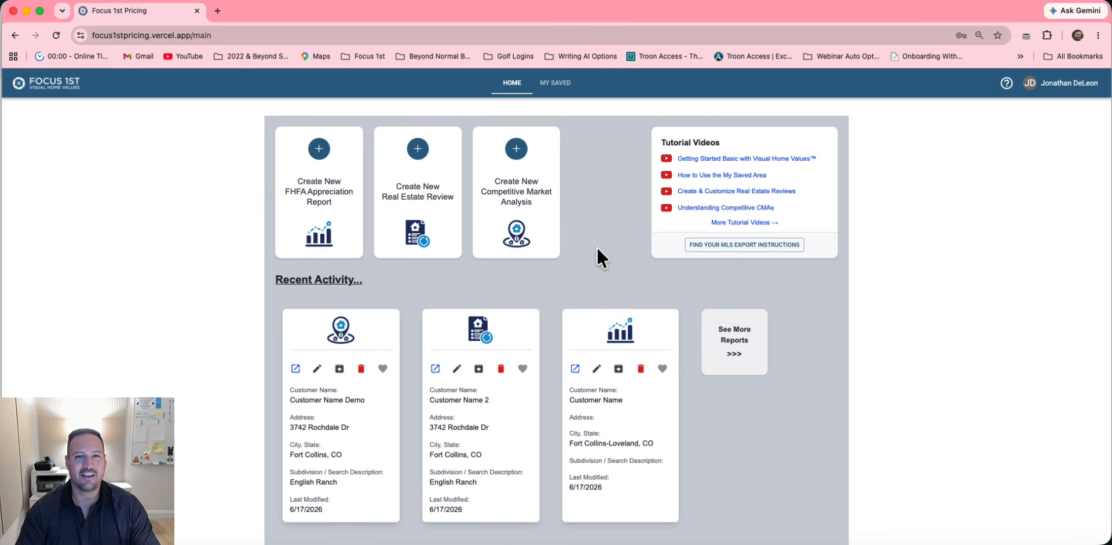
pyautogui.click(295, 369)
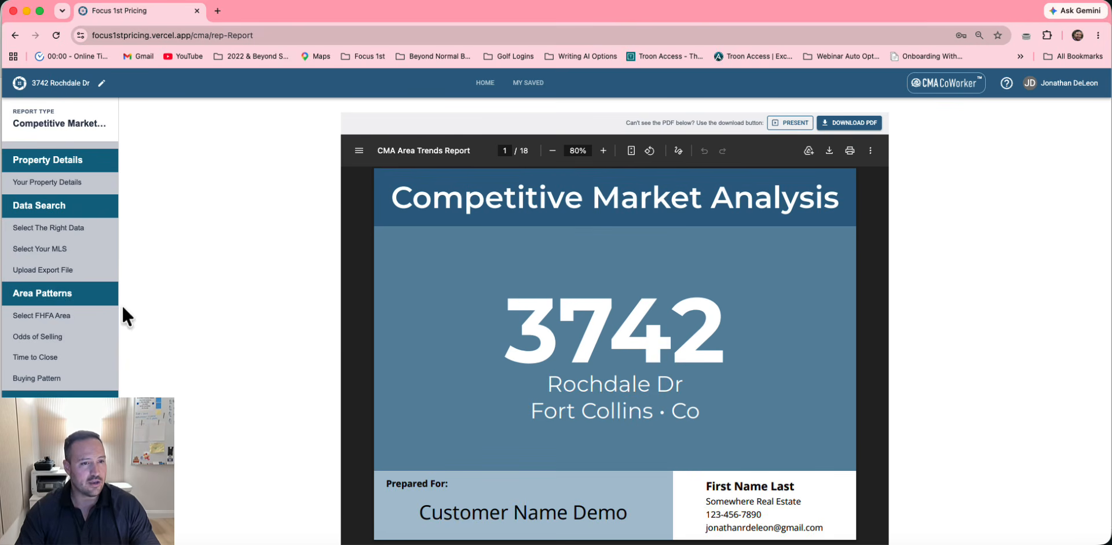
pyautogui.click(79, 318)
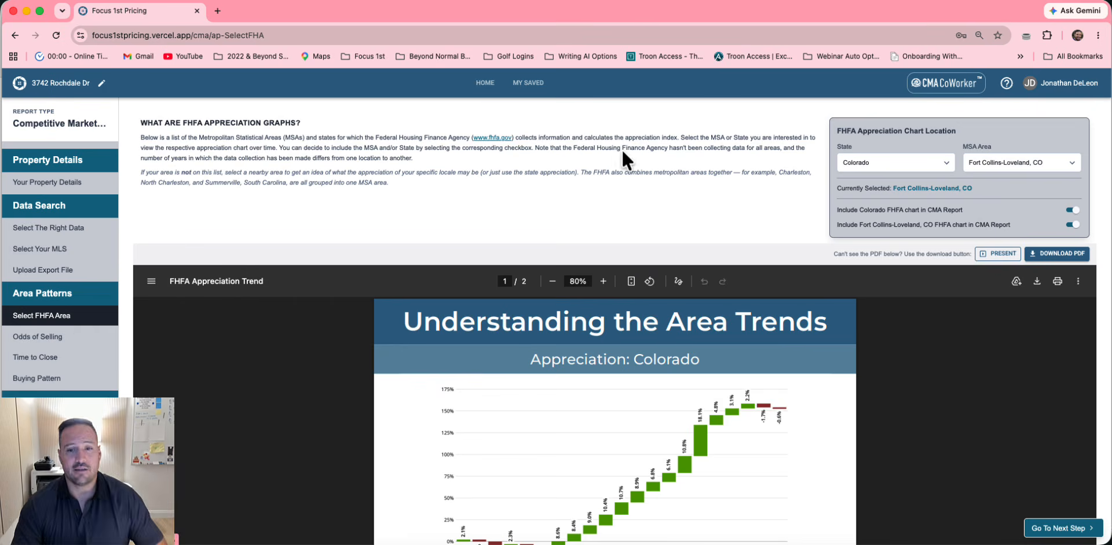
pyautogui.scroll(-10, 553, 325)
pyautogui.scroll(9, 554, 326)
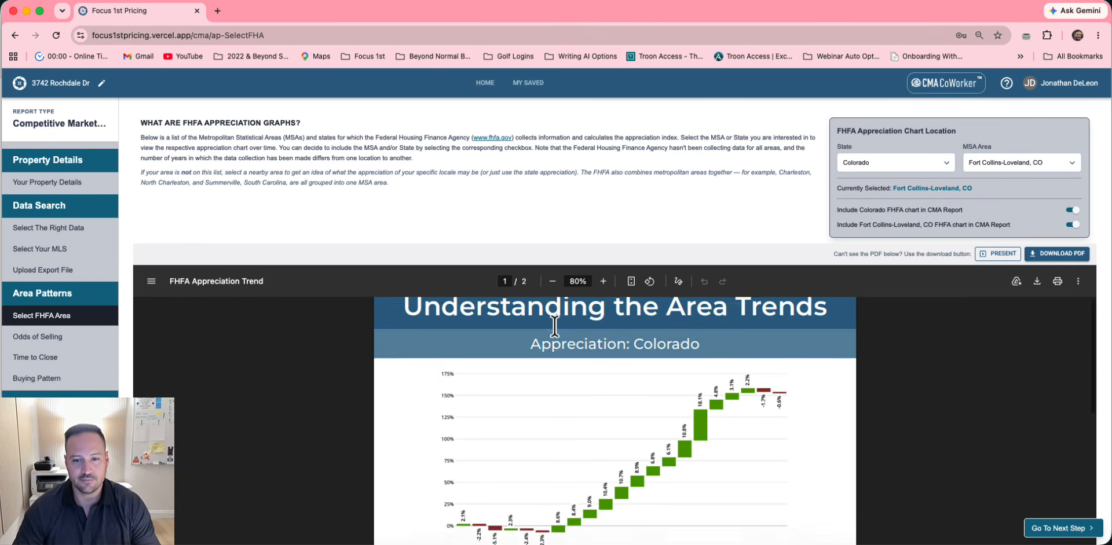
pyautogui.scroll(-2, 571, 192)
pyautogui.scroll(-6, 486, 322)
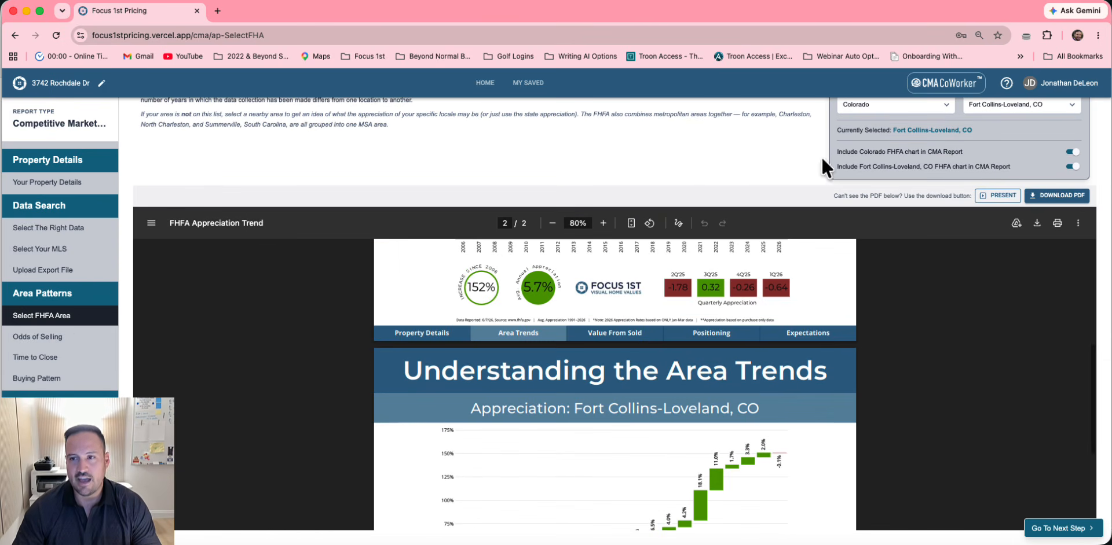
pyautogui.click(944, 84)
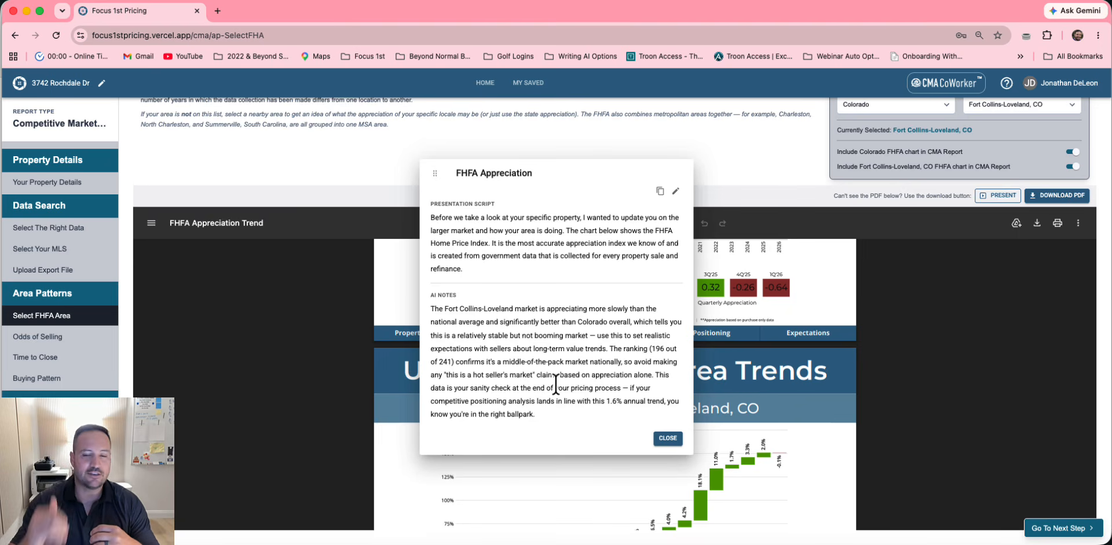
pyautogui.click(668, 440)
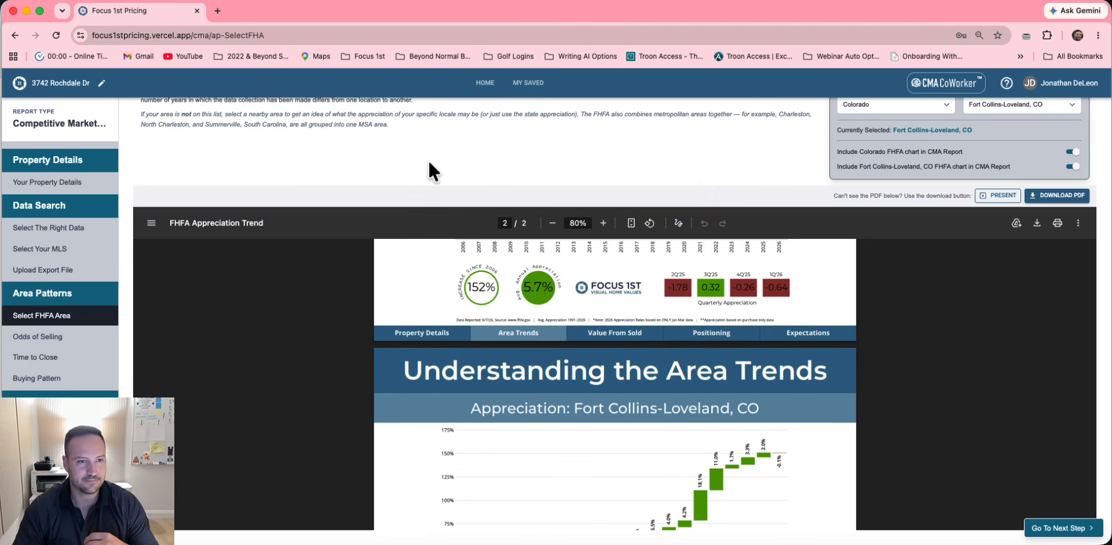
# Review the CoWorker notes on the Odds of Selling and Time to Close pages
pyautogui.click(65, 342)
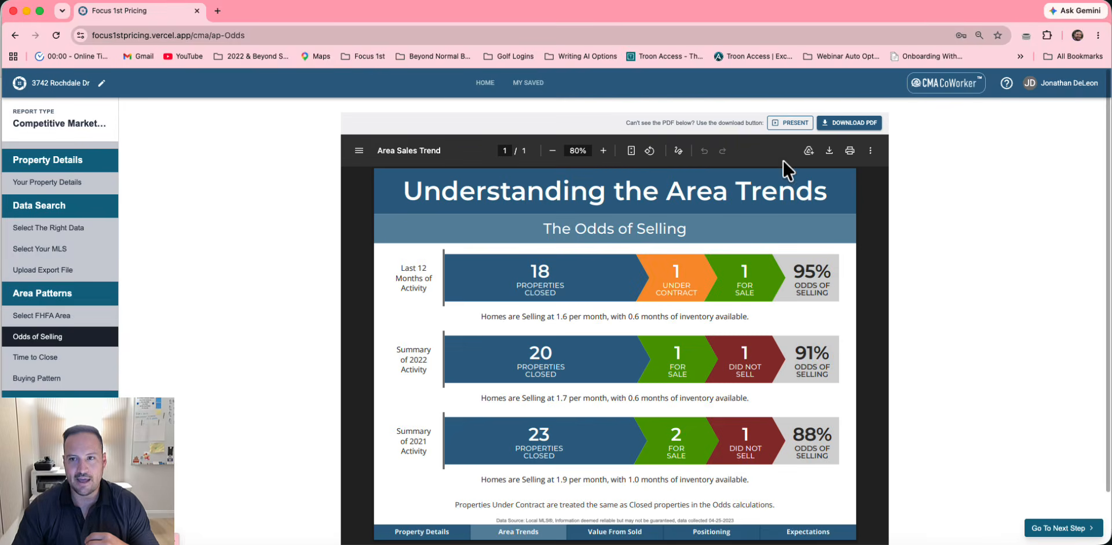
pyautogui.click(960, 90)
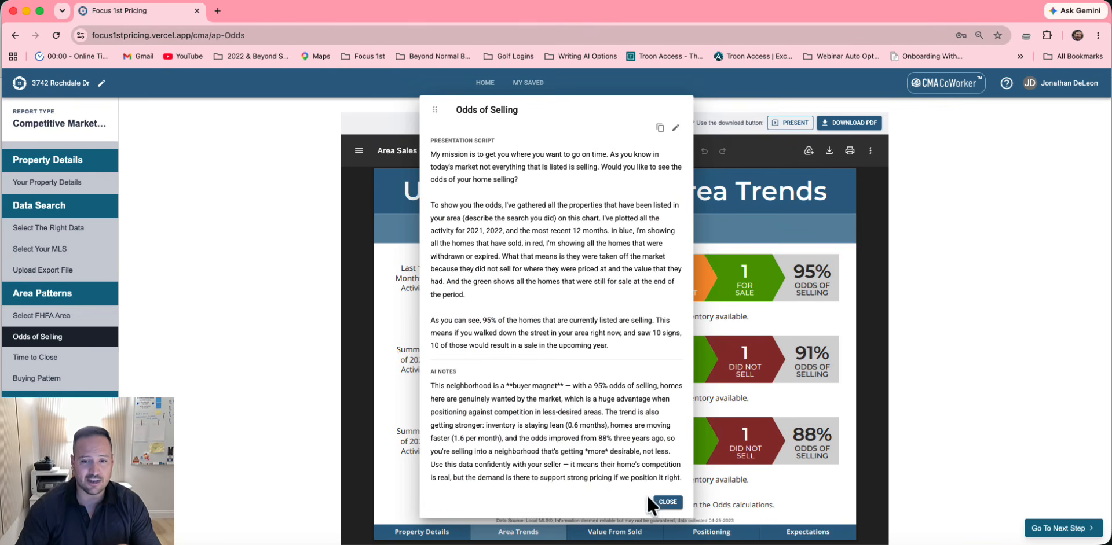
pyautogui.click(668, 502)
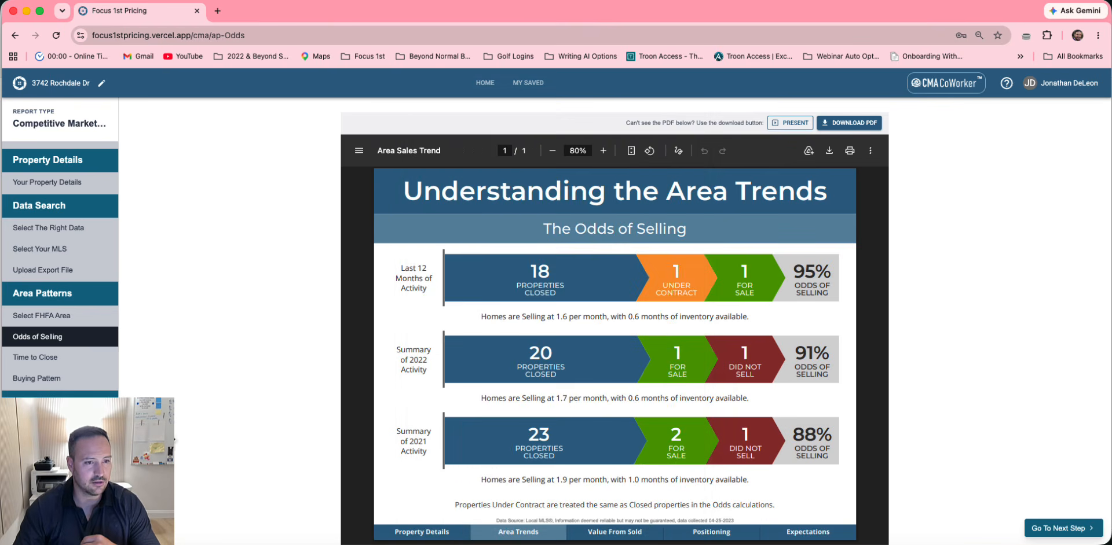
pyautogui.click(80, 363)
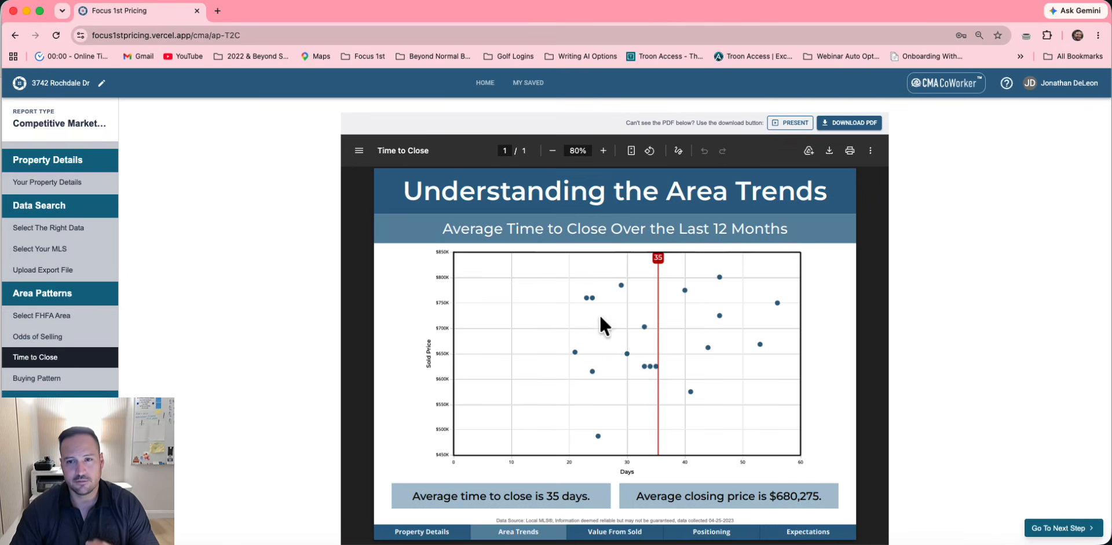
pyautogui.click(945, 83)
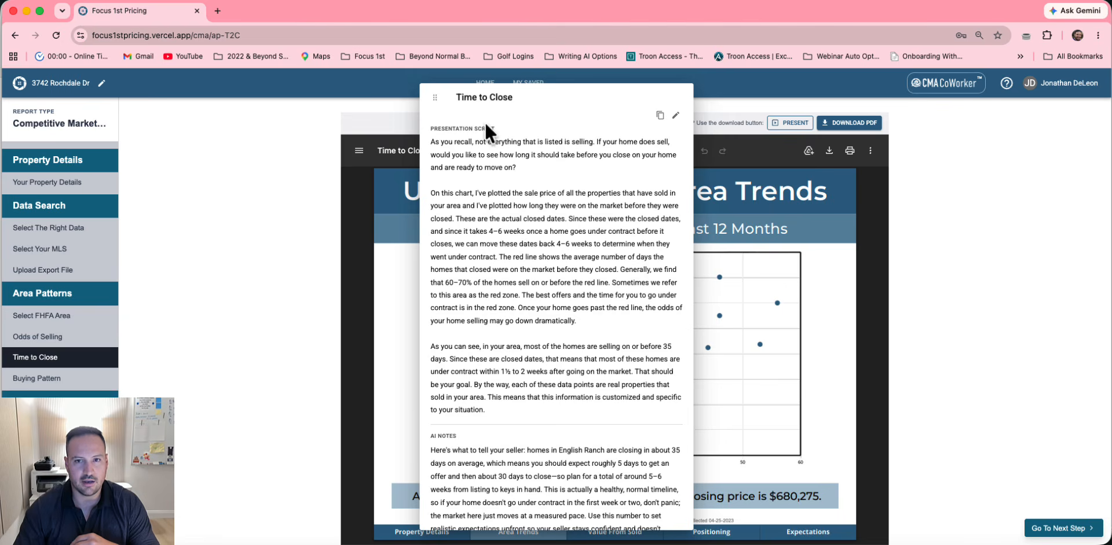
pyautogui.scroll(-3, 648, 408)
pyautogui.click(667, 513)
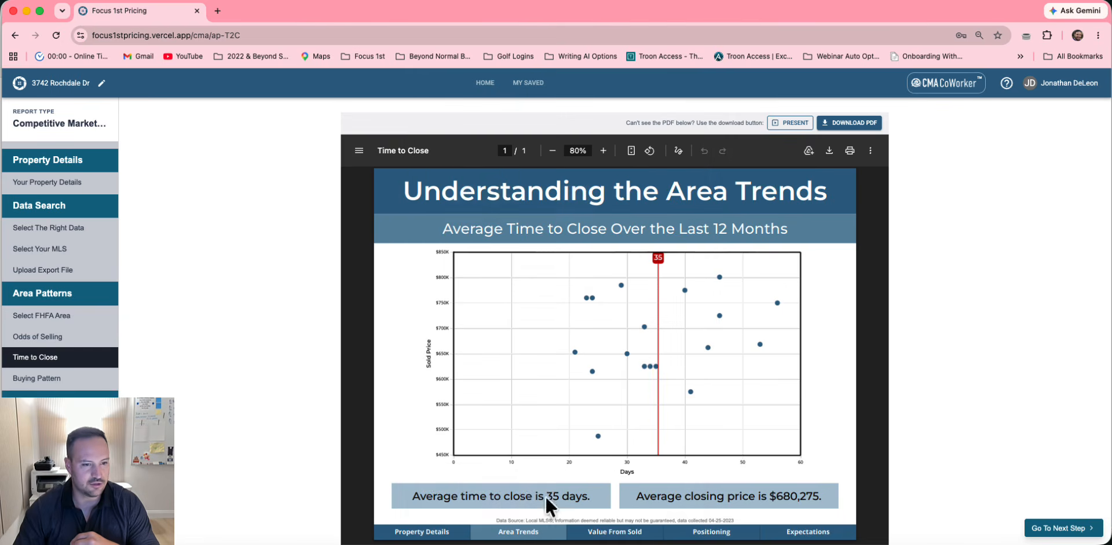
pyautogui.scroll(-5, 60, 364)
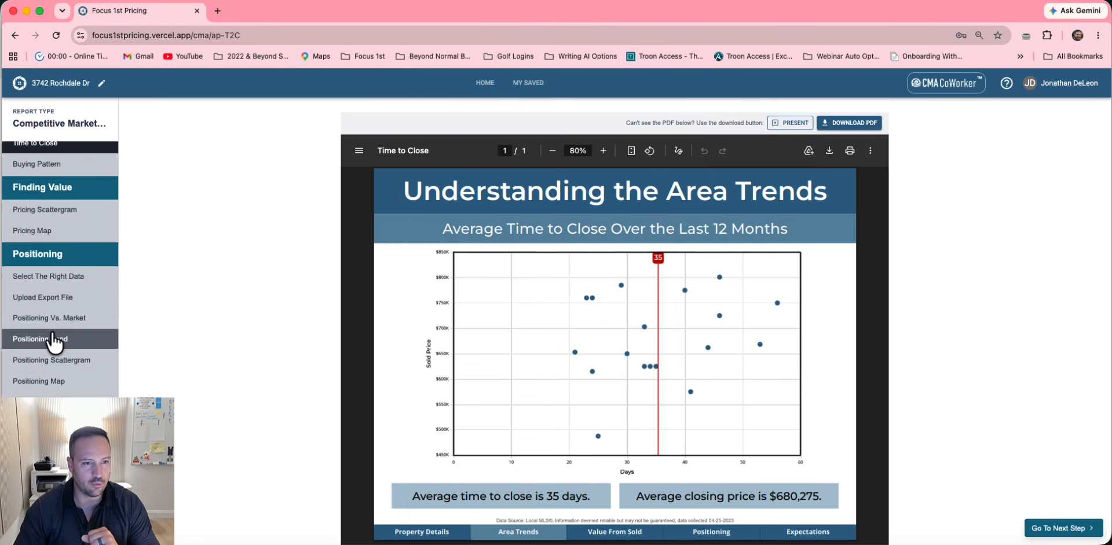
# Review the CoWorker presentation notes on the Positioning Pond page
pyautogui.click(58, 340)
pyautogui.click(948, 84)
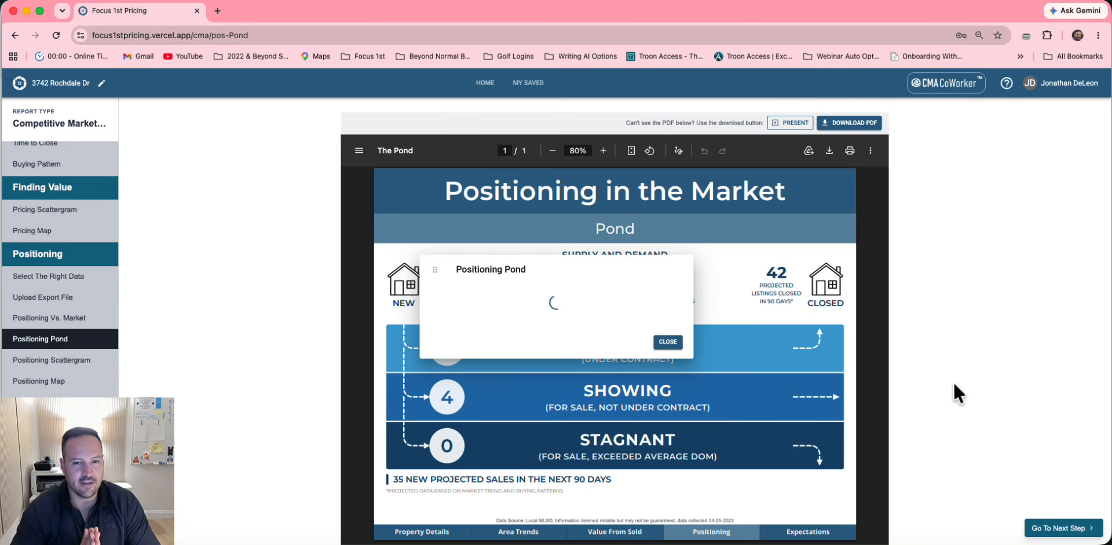
pyautogui.scroll(-2, 573, 260)
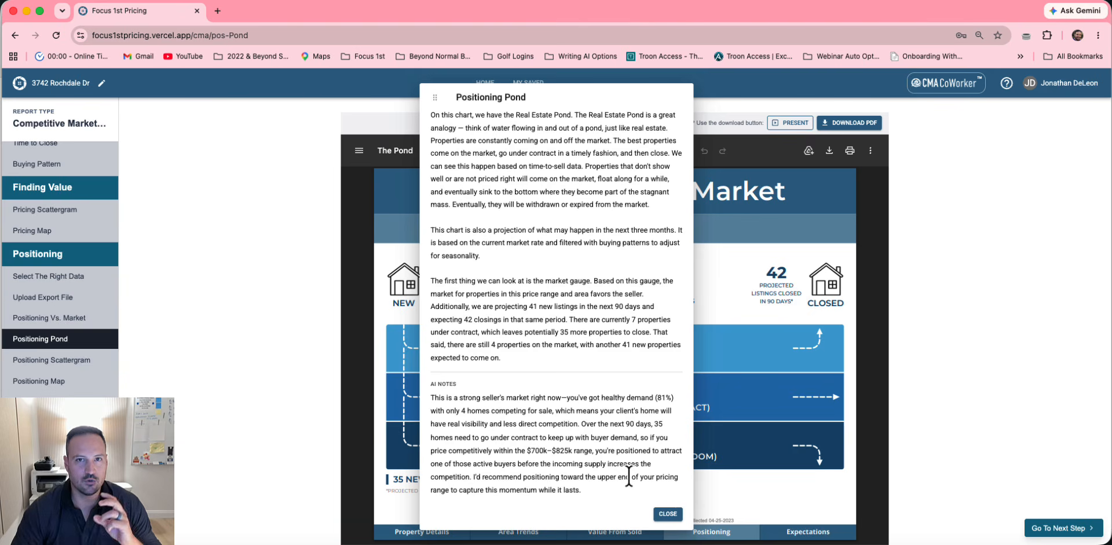
pyautogui.click(663, 515)
# Return to the full 18-page report and start presenting it with script notes
pyautogui.scroll(-3, 61, 434)
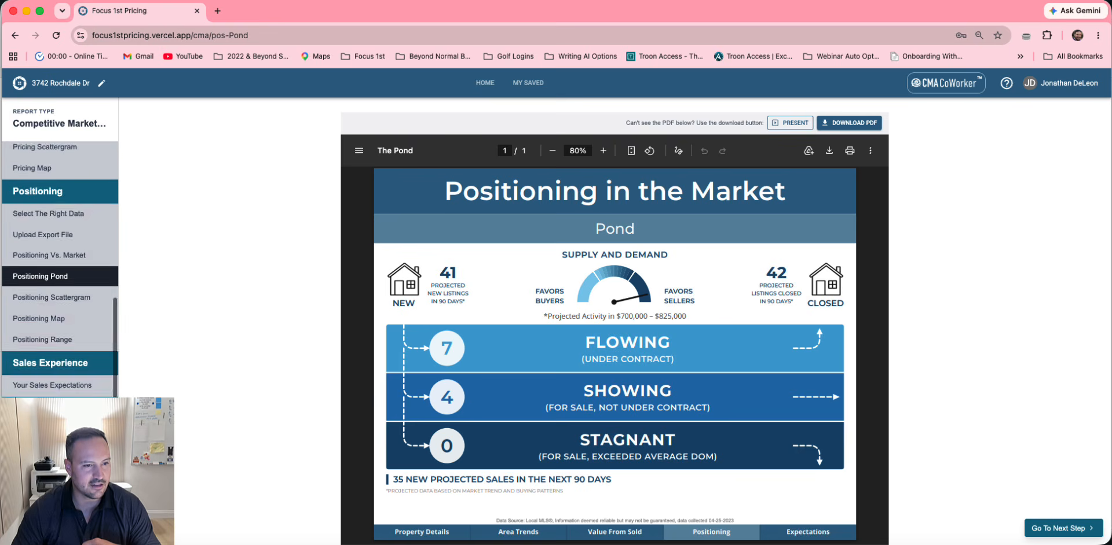
pyautogui.click(58, 498)
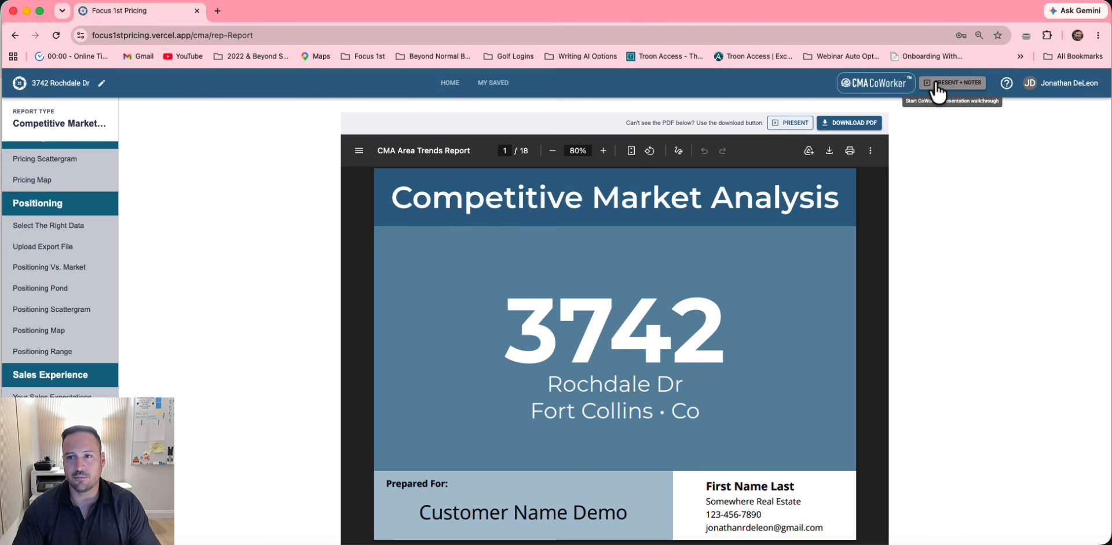
pyautogui.click(957, 85)
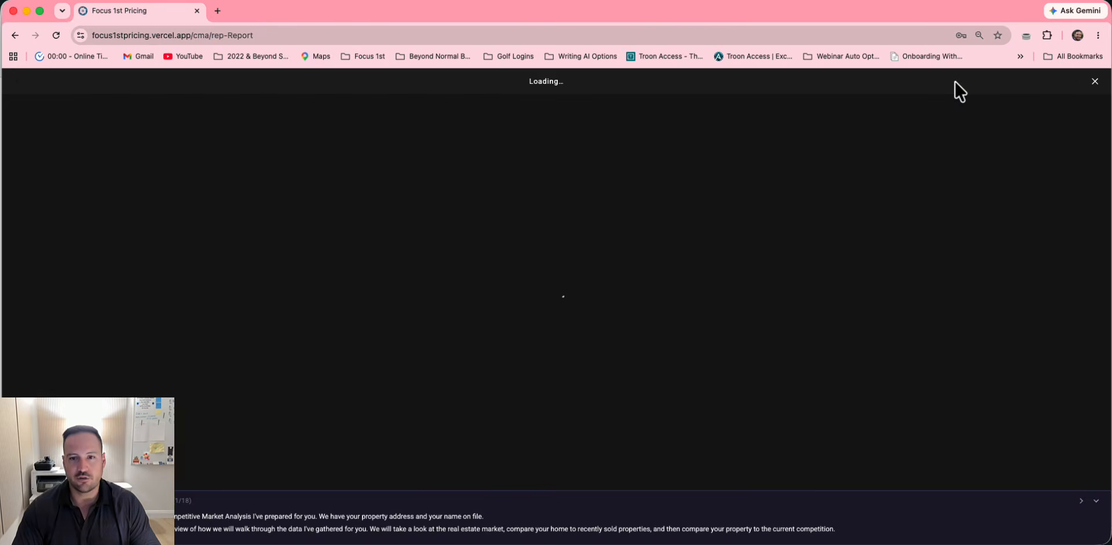
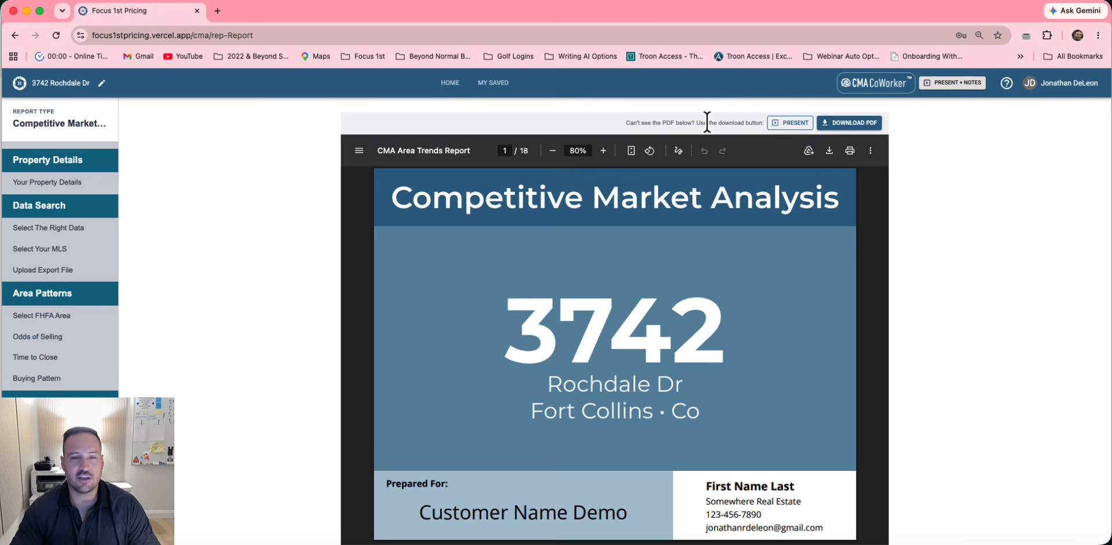
pyautogui.click(450, 87)
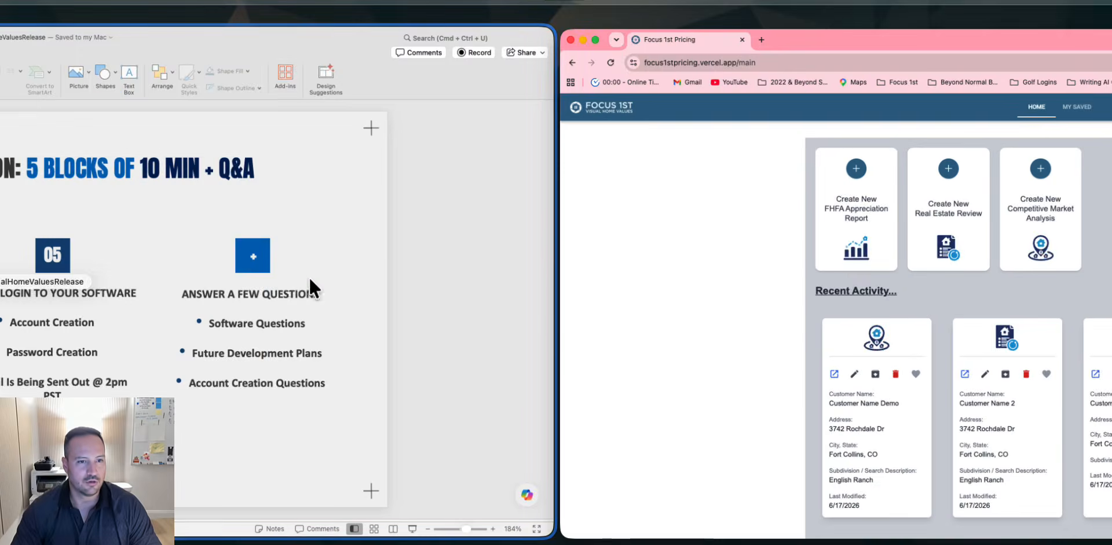
# In PowerPoint, step through the agenda slide's blocks 01–05 and Q&A
pyautogui.click(309, 278)
pyautogui.press('Left')
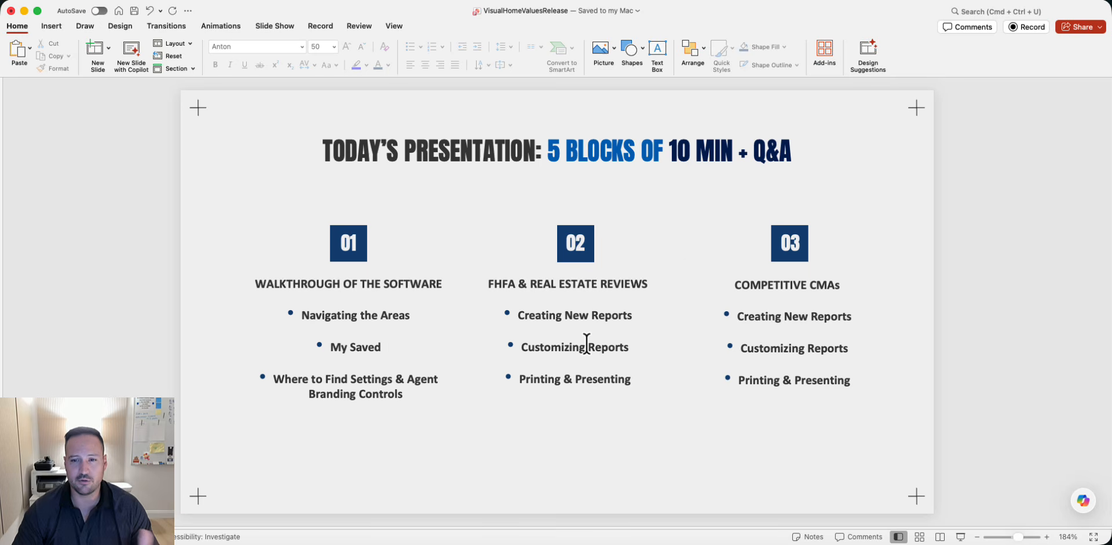
pyautogui.press('Right')
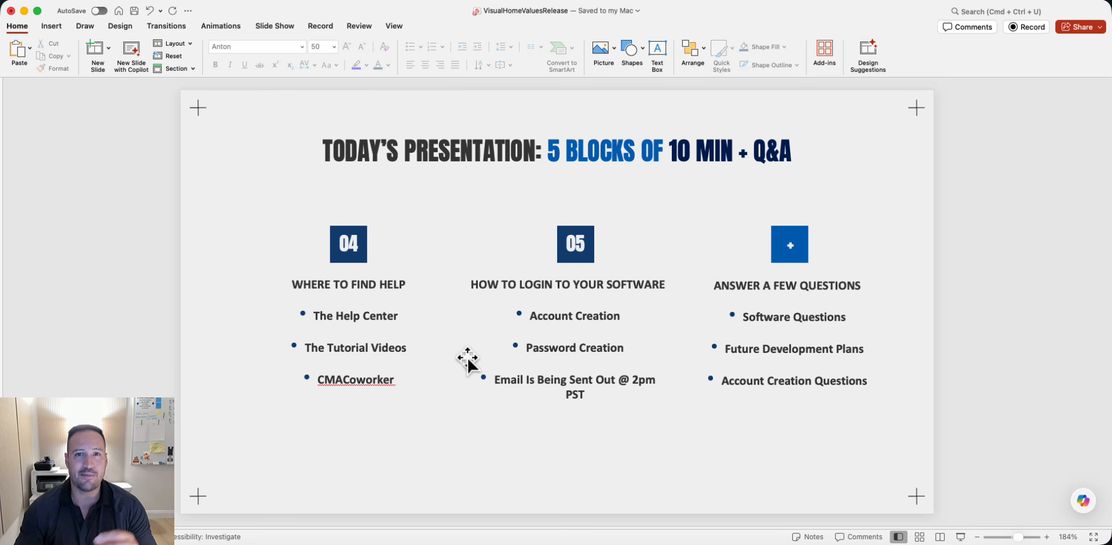
# Switch to the browser and log out of Focus 1st Pricing from the account menu
pyautogui.hotkey('ctrl', 'Right')
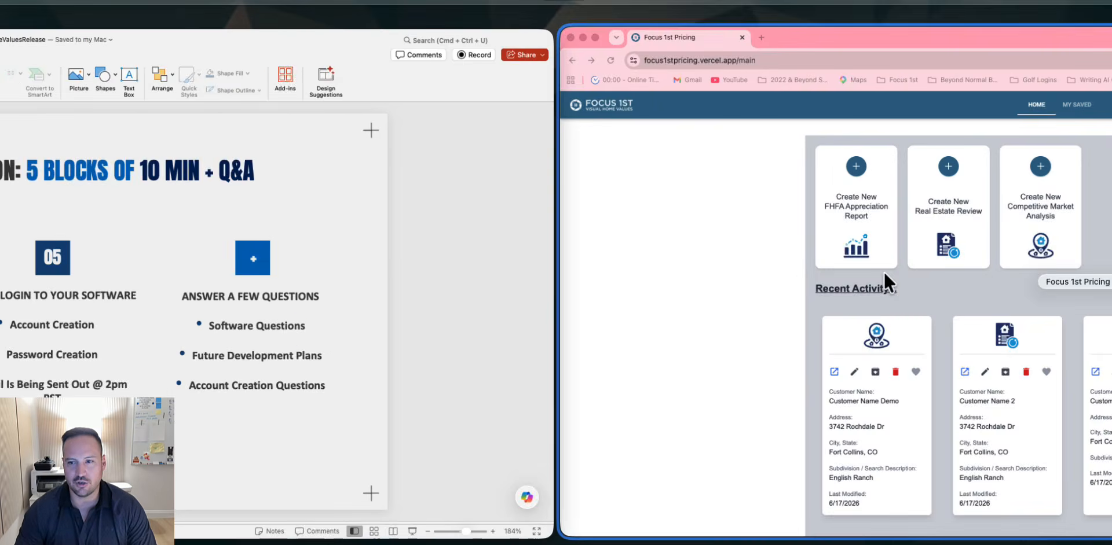
pyautogui.click(1059, 88)
pyautogui.click(1043, 189)
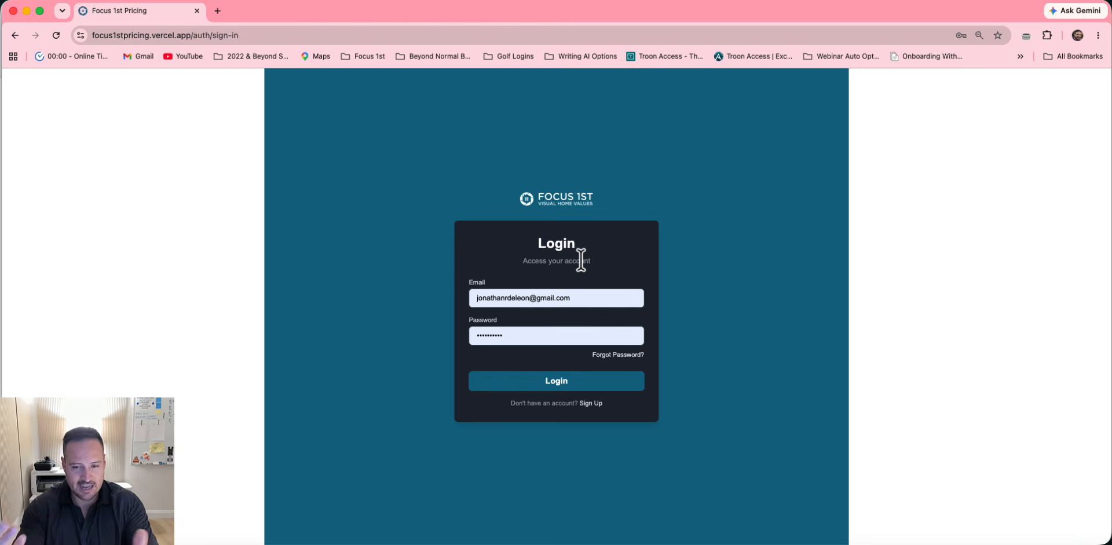
# Open the Sign Up form and look over its email, password and confirm password fields
pyautogui.click(591, 405)
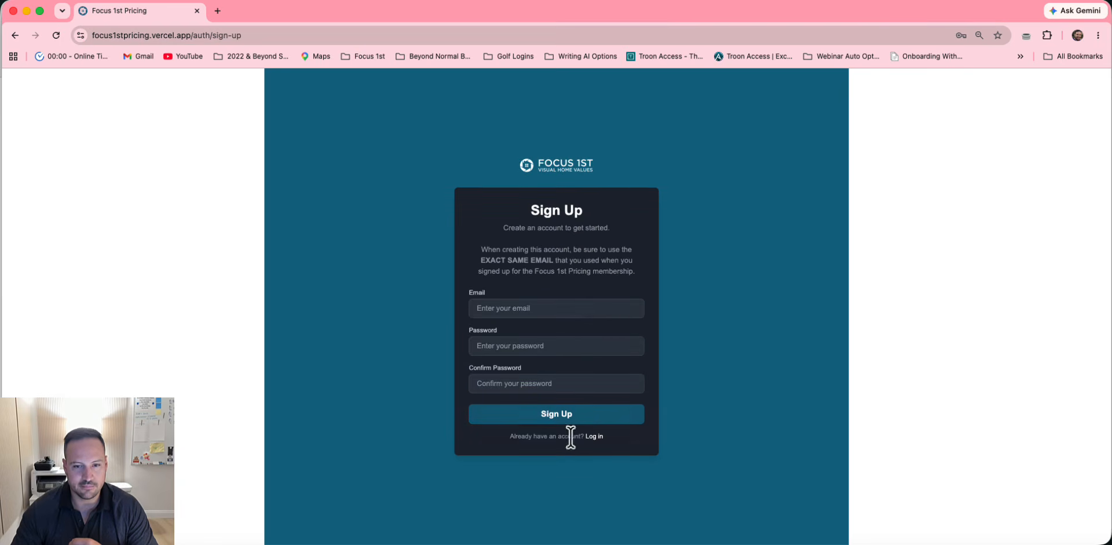
pyautogui.click(592, 305)
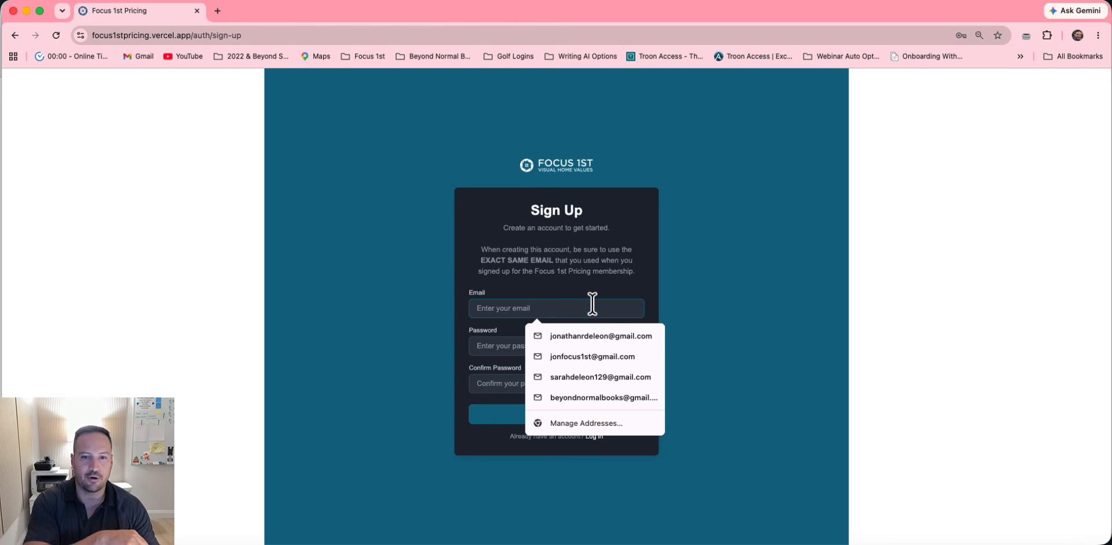
pyautogui.click(538, 264)
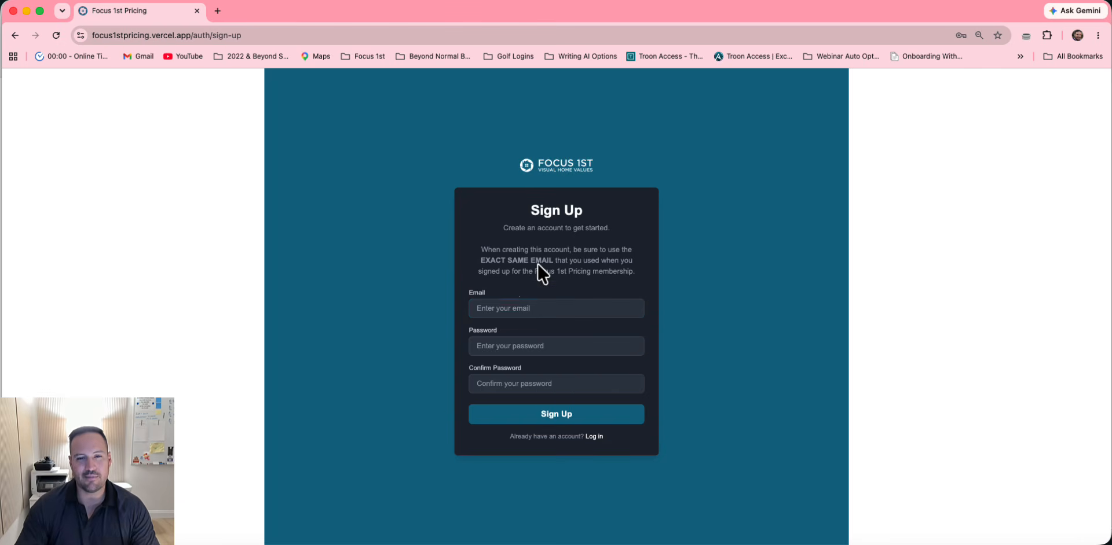
pyautogui.click(499, 307)
pyautogui.click(514, 282)
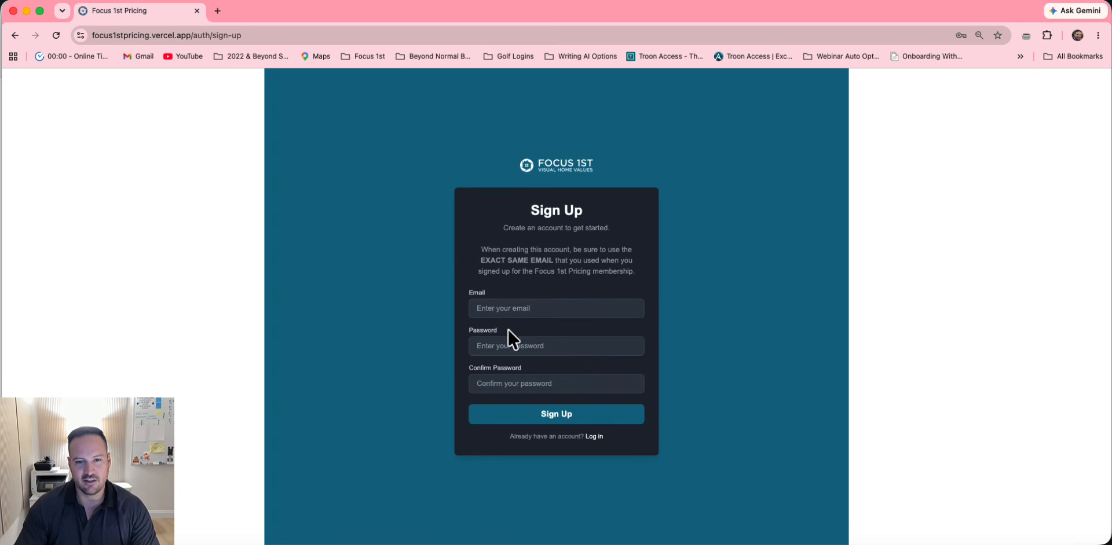
pyautogui.click(509, 346)
pyautogui.click(501, 384)
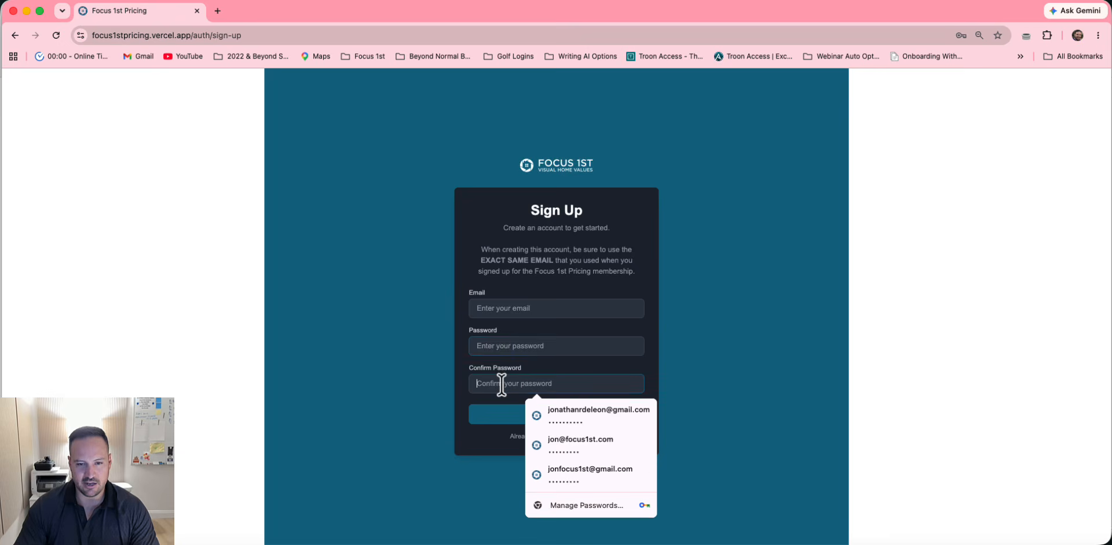
pyautogui.click(679, 225)
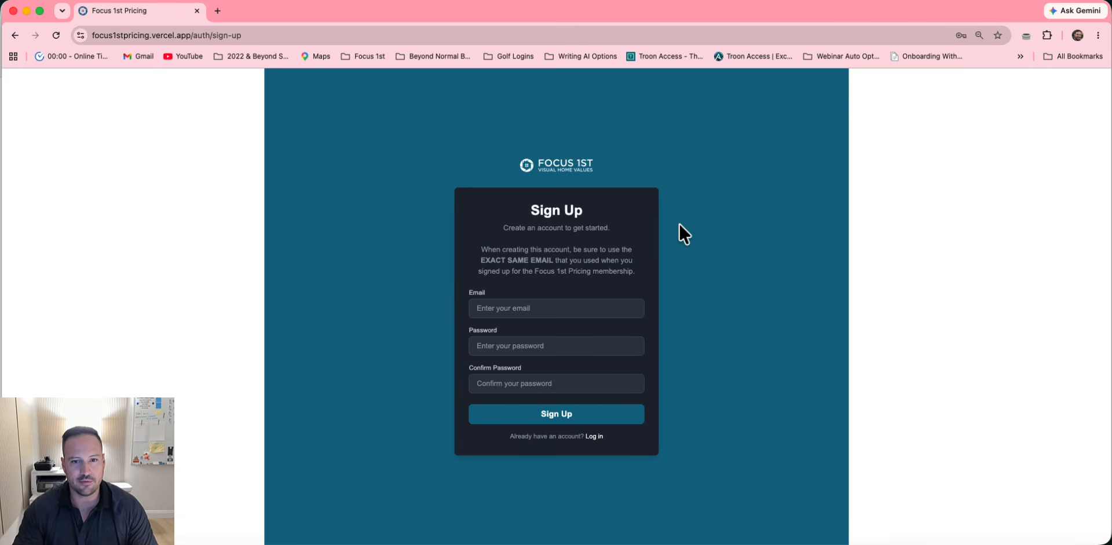
# Recheck the sign-up email and password fields, then return to login and sign in
pyautogui.click(530, 309)
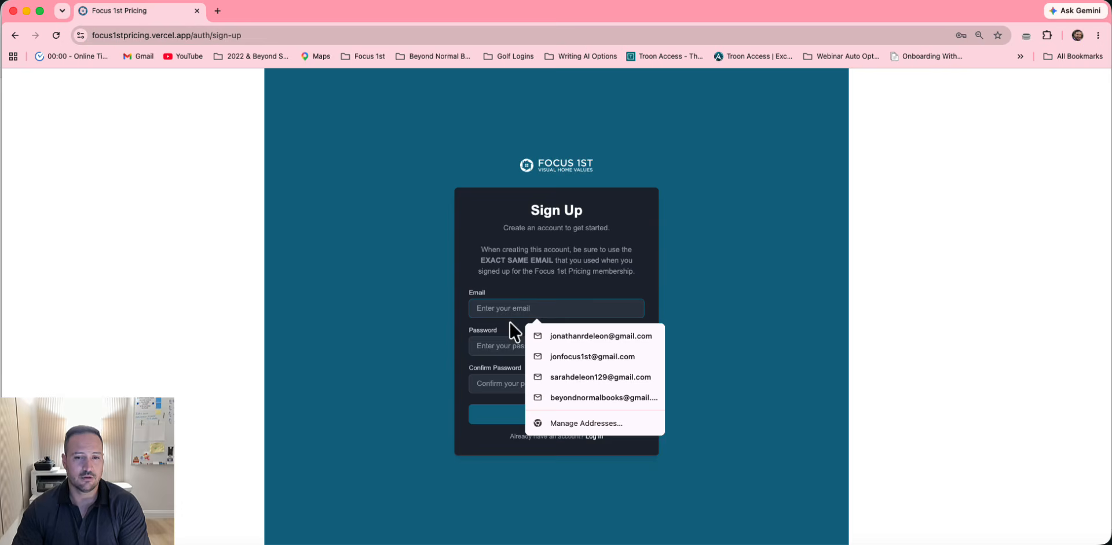
pyautogui.click(500, 347)
pyautogui.click(493, 368)
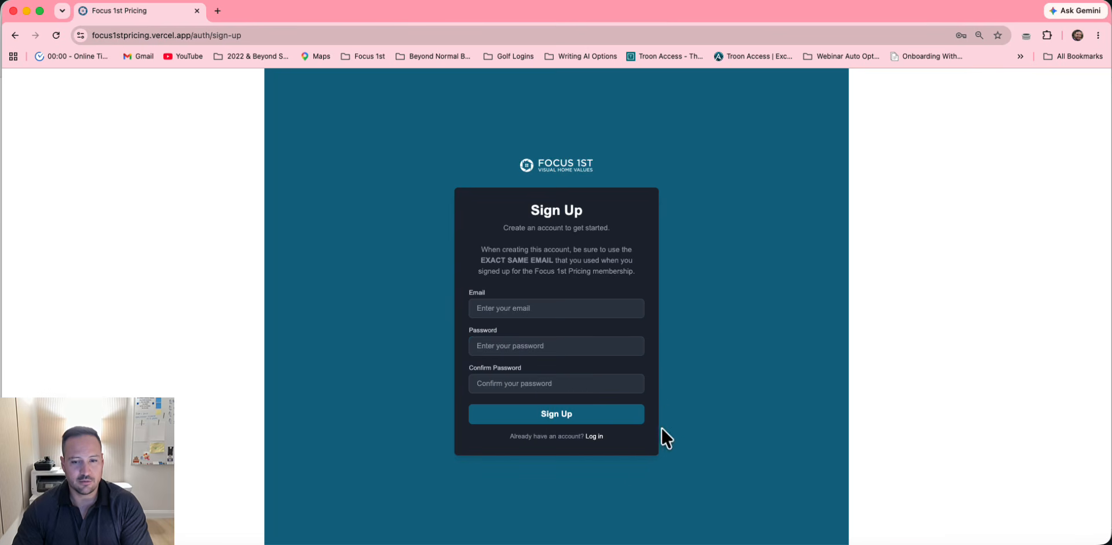
pyautogui.click(598, 439)
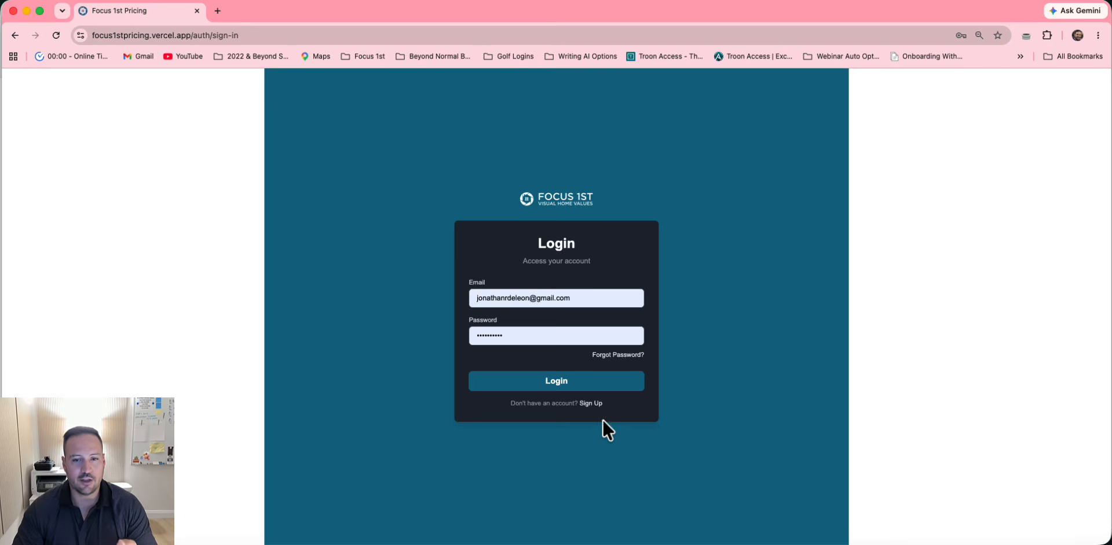
pyautogui.click(570, 386)
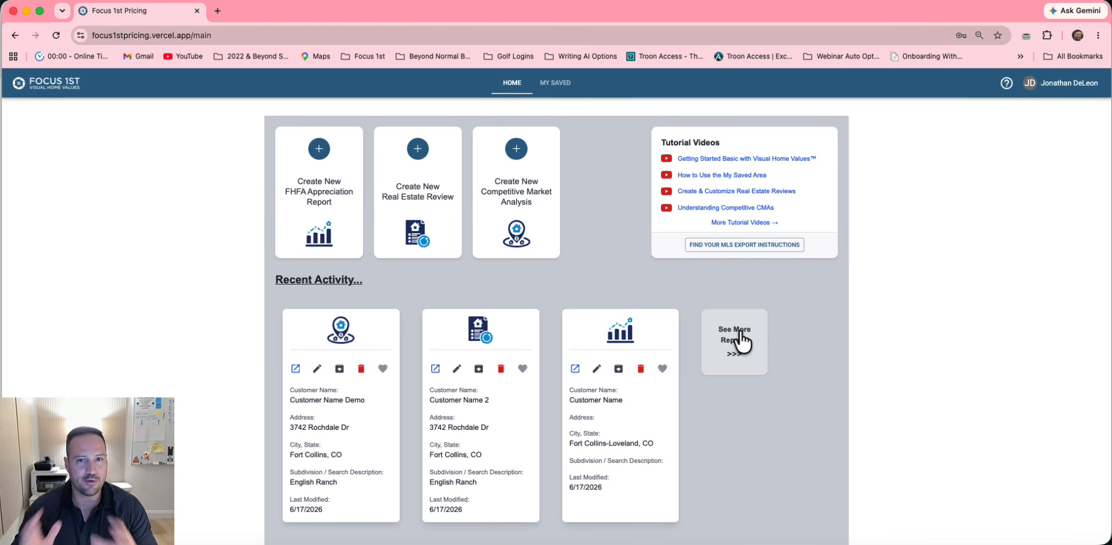
# In a new tab, load focus1st.com and go to the Focus 1st Pricing login
pyautogui.click(213, 11)
pyautogui.write('focus1st.com')
pyautogui.press('Return')
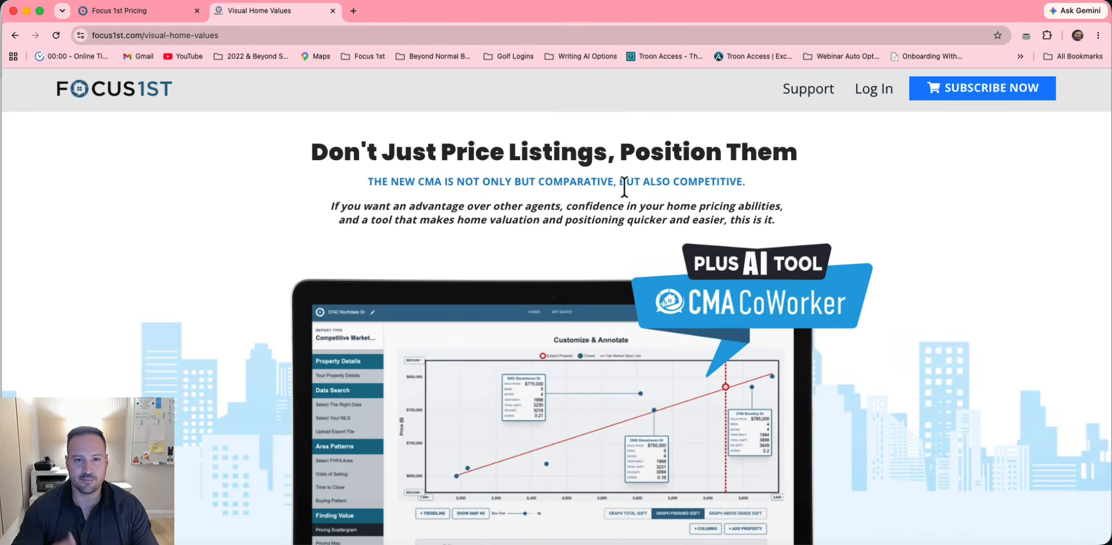
pyautogui.click(881, 97)
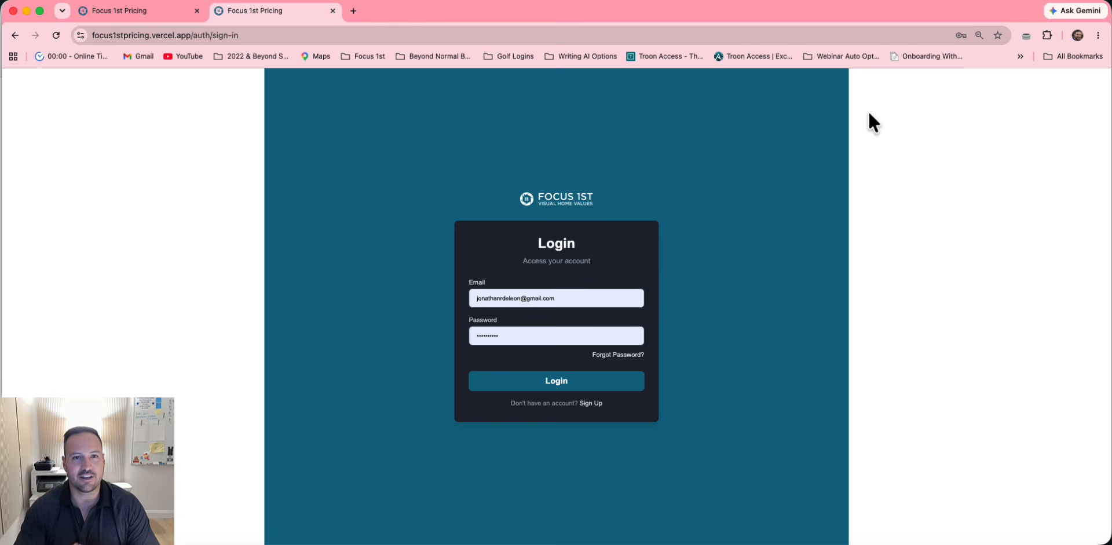
# Glance at the presentation, then come back and sign in to Focus 1st Pricing
pyautogui.hotkey('ctrl', 'Left')
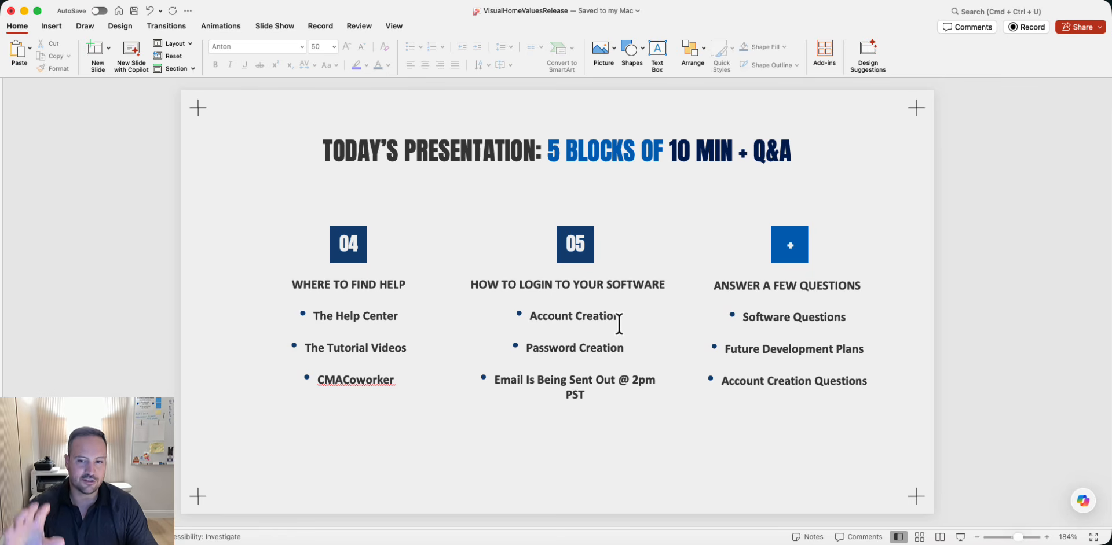
pyautogui.hotkey('ctrl', 'Right')
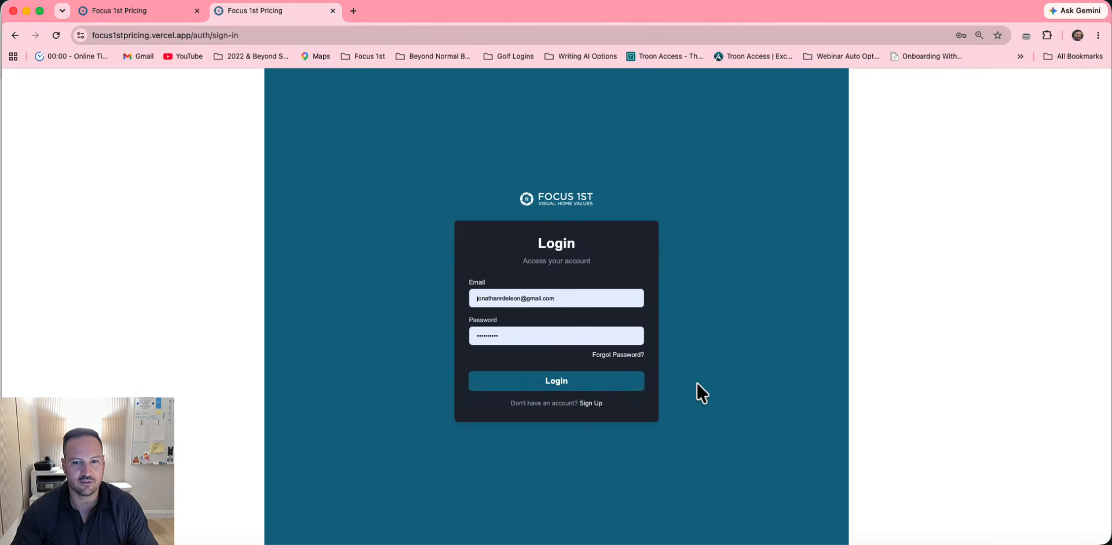
pyautogui.click(574, 381)
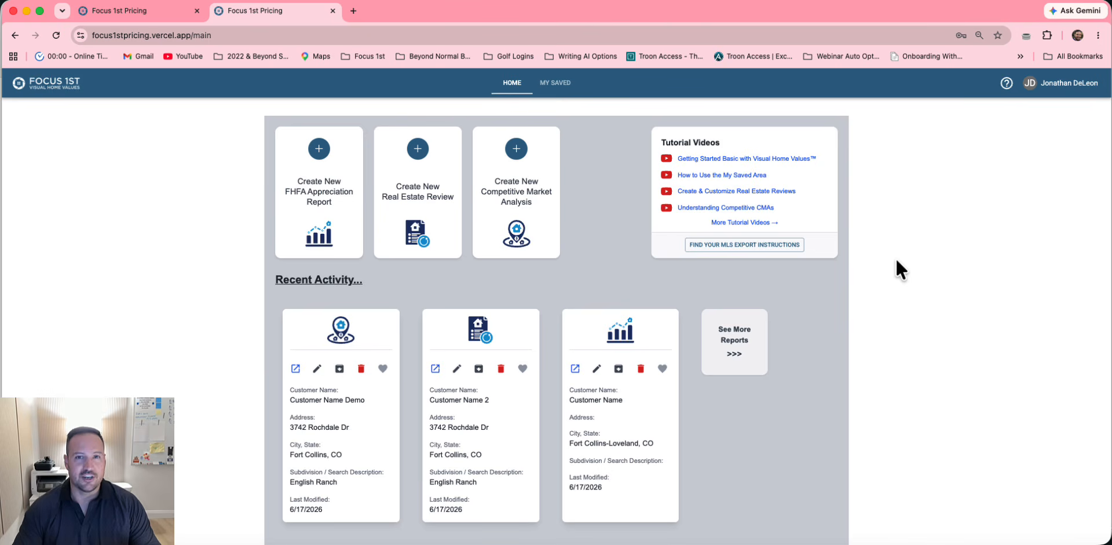
# Enable 'Multiple export files (different MLS)' in System Settings and close the settings
pyautogui.click(1041, 82)
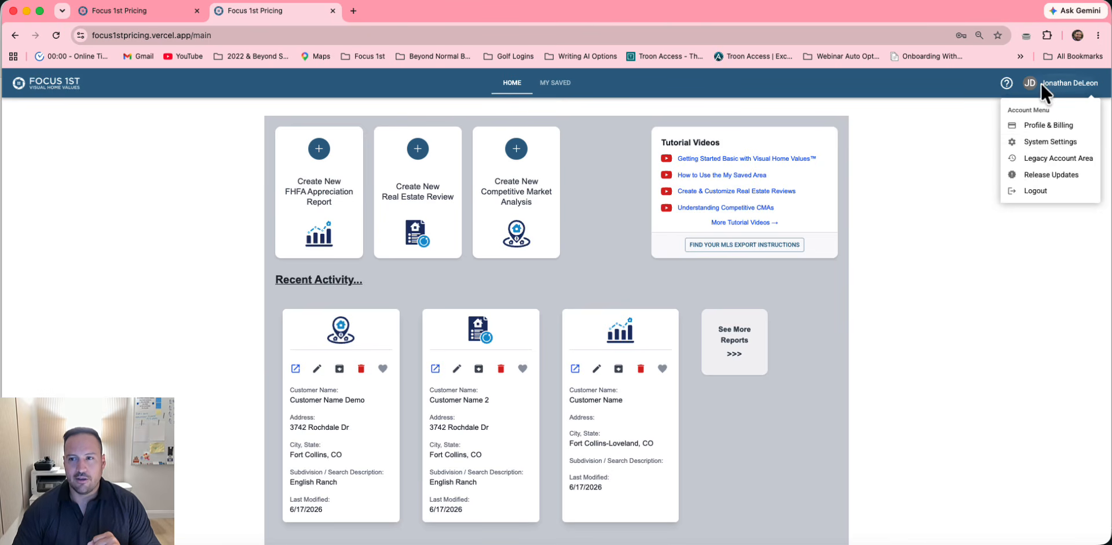
pyautogui.click(1050, 151)
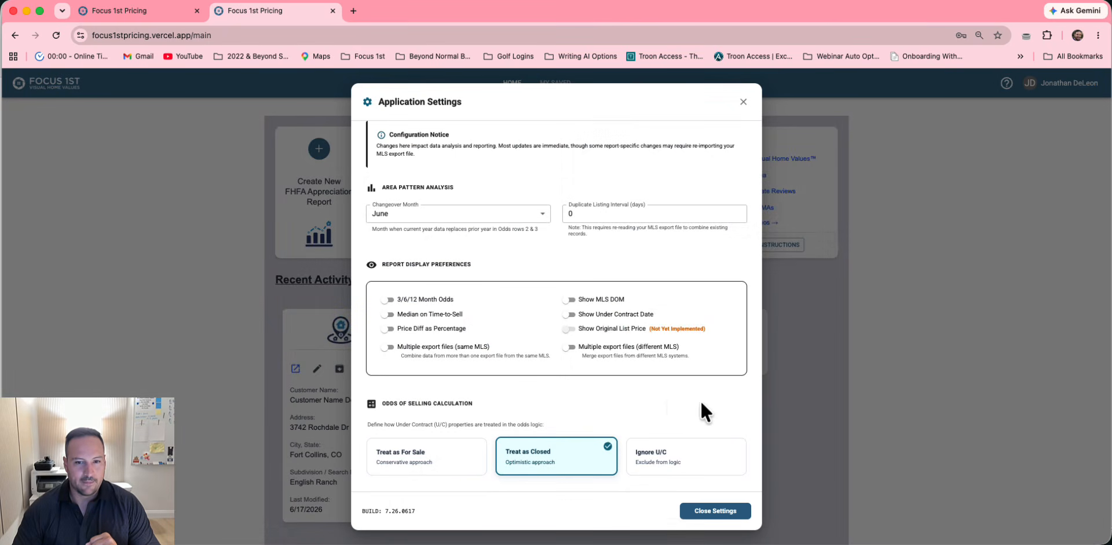
pyautogui.click(570, 348)
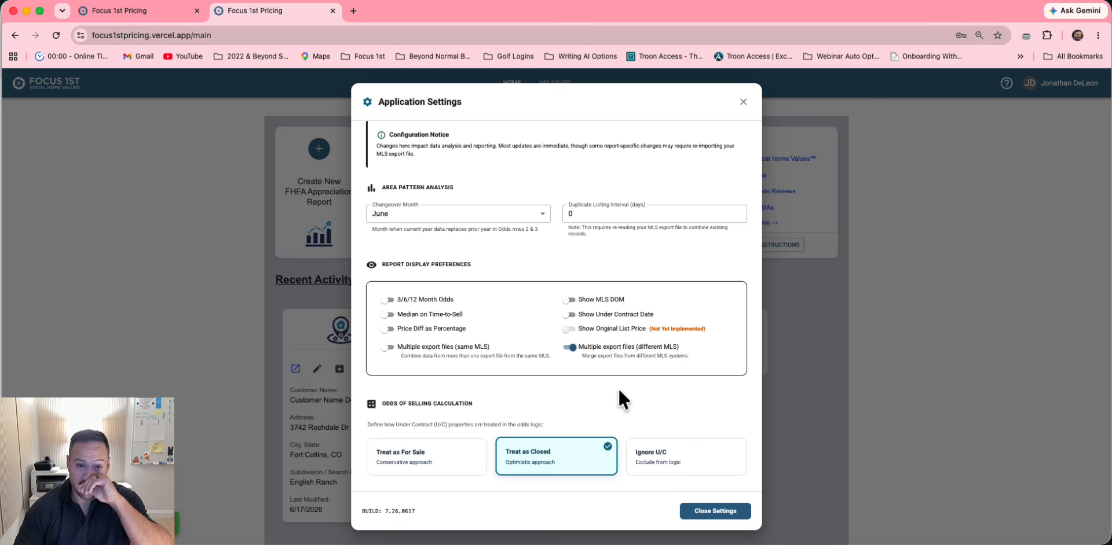
pyautogui.click(715, 512)
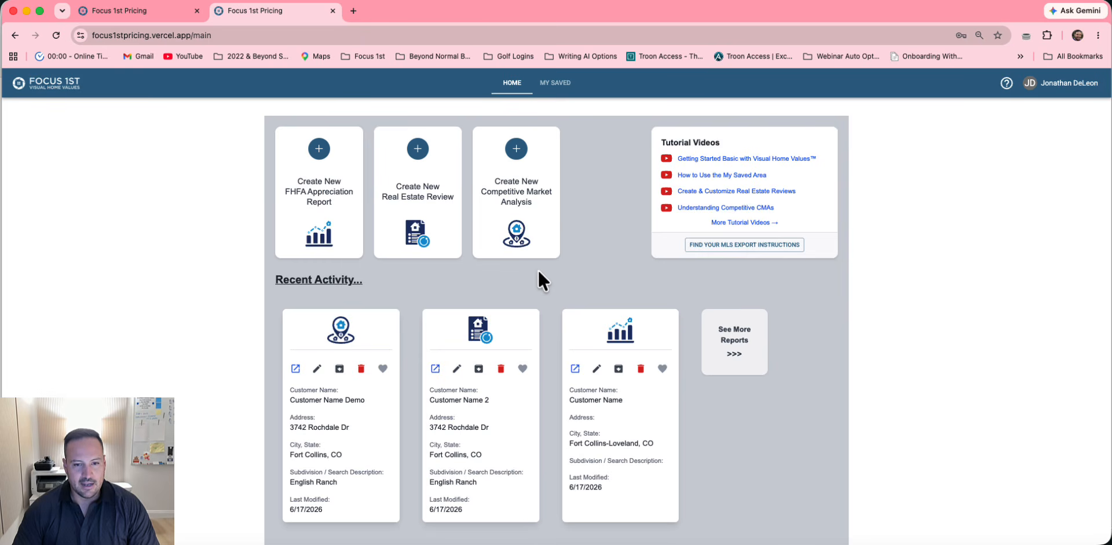
pyautogui.click(434, 368)
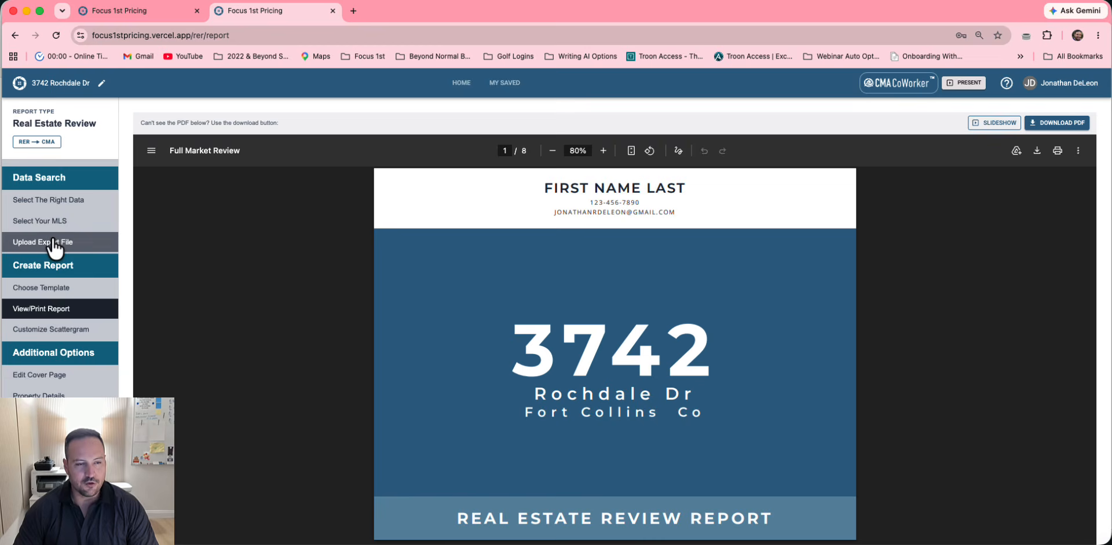
pyautogui.click(55, 245)
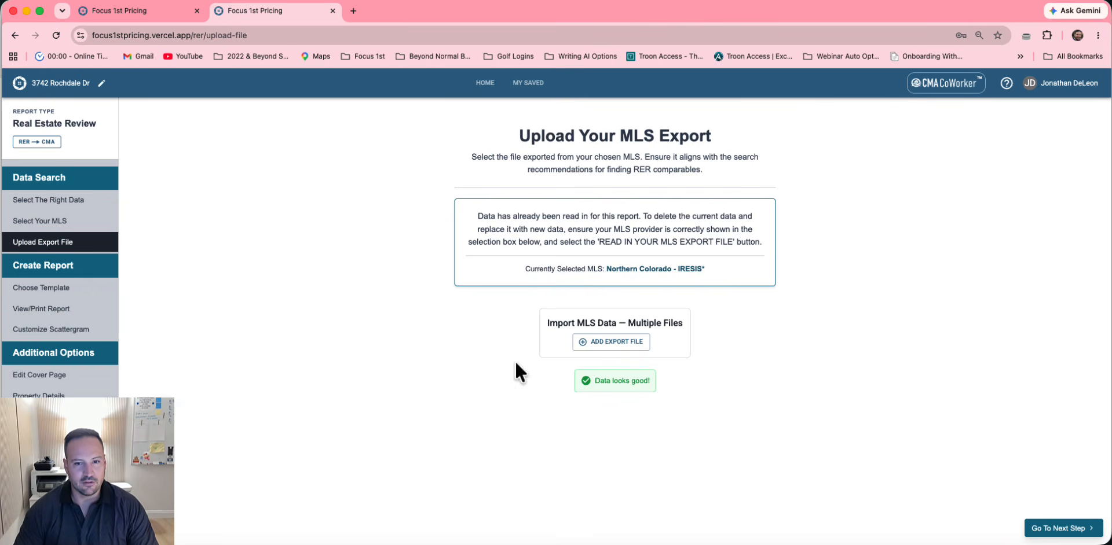
pyautogui.click(599, 341)
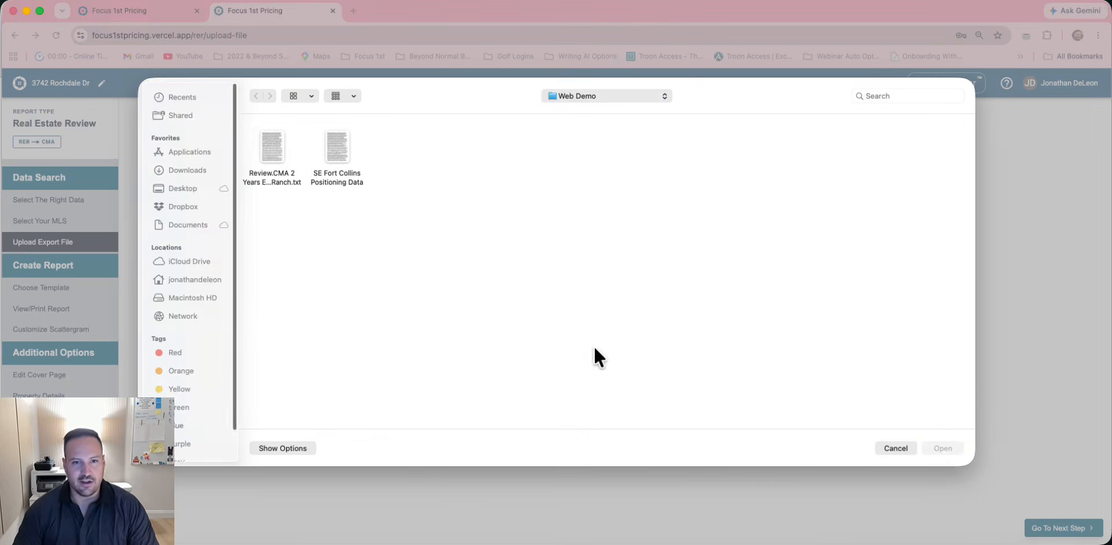
pyautogui.click(258, 141)
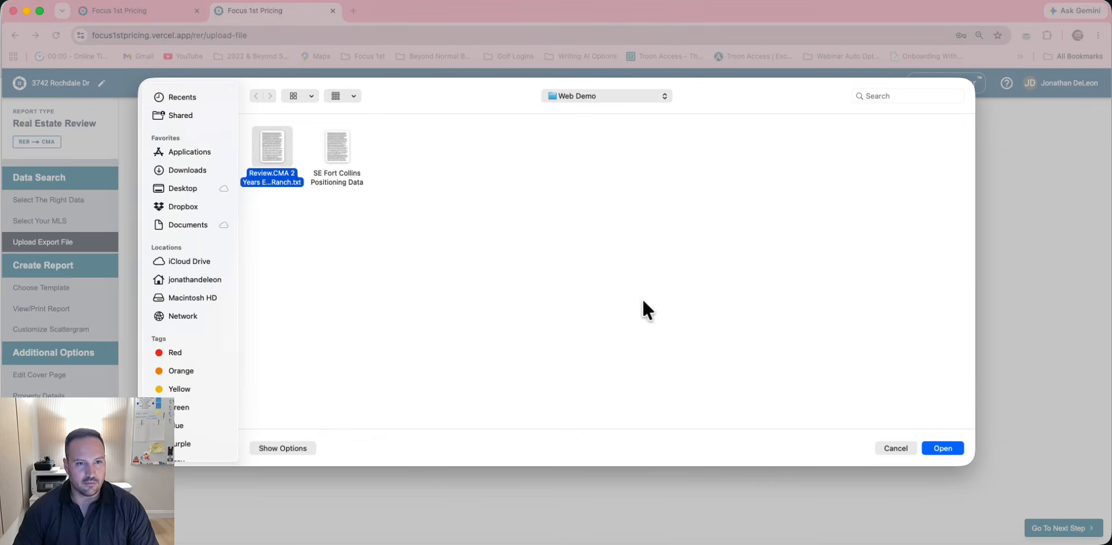
pyautogui.click(938, 445)
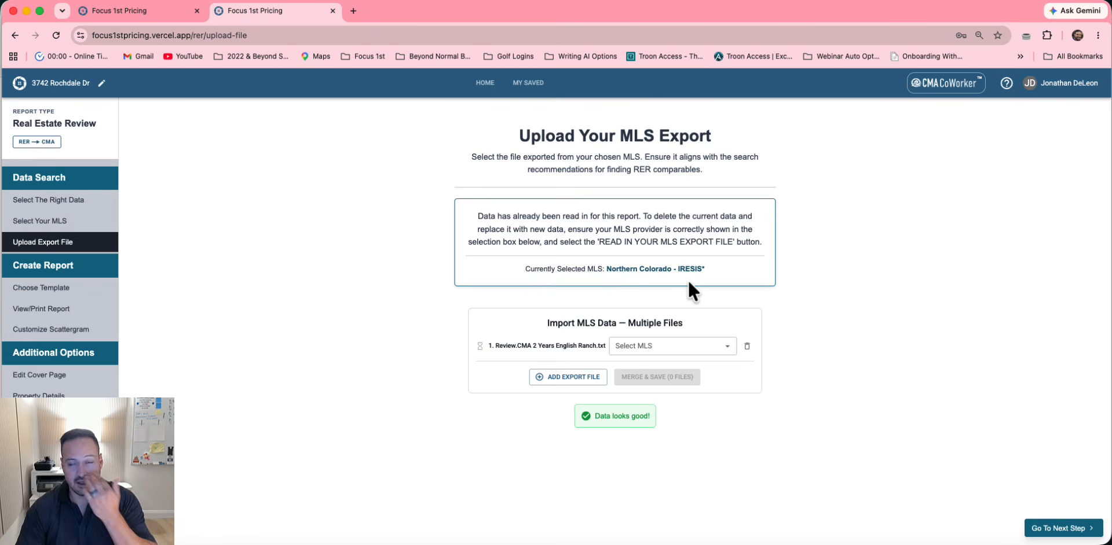
pyautogui.click(705, 346)
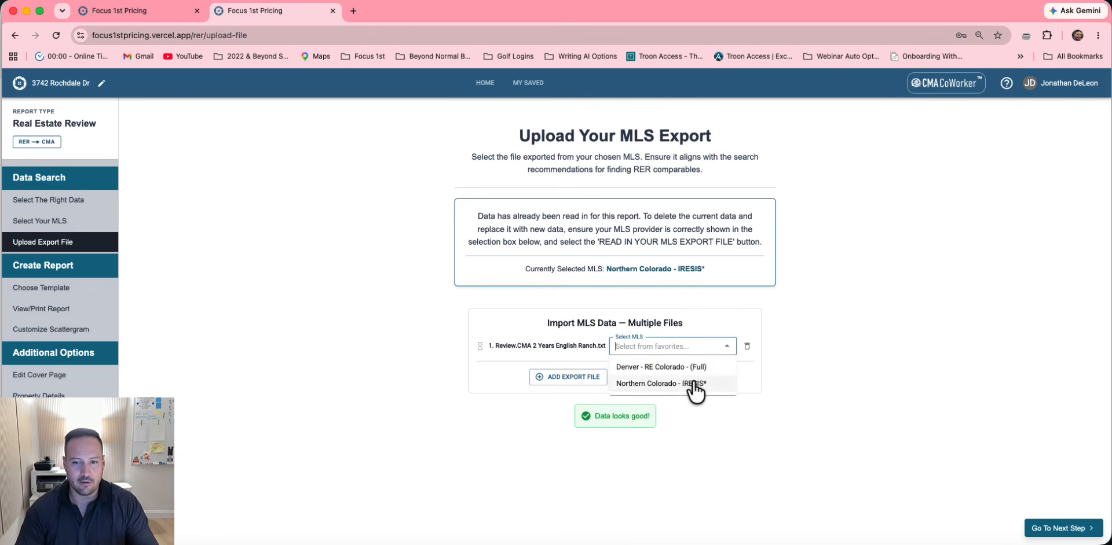
pyautogui.click(689, 384)
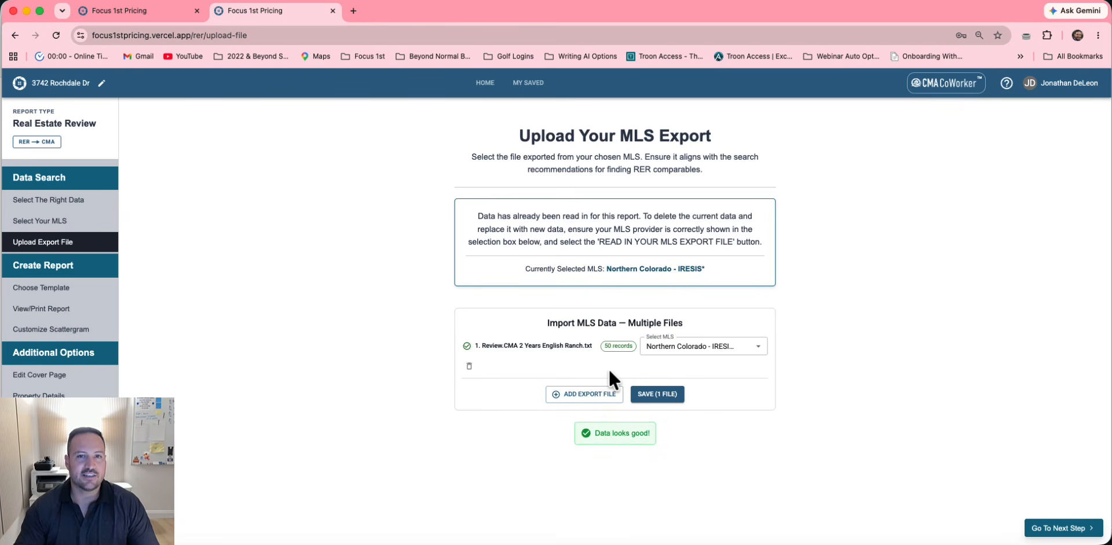
# Add SE Fort Collins Positioning Data.txt as Northern Colorado - IRESIS and Merge & Save both files
pyautogui.click(584, 396)
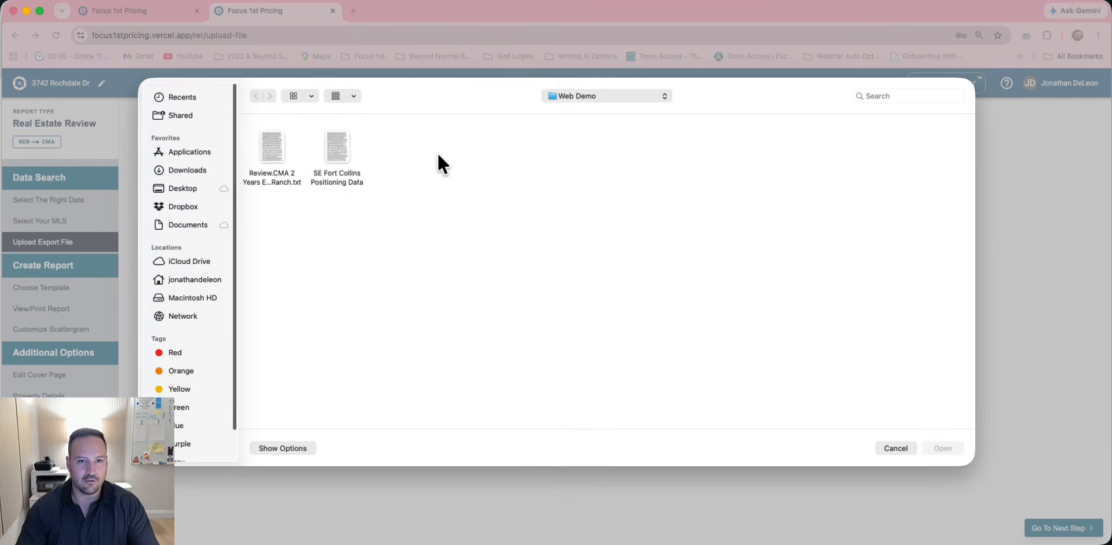
pyautogui.click(339, 149)
pyautogui.click(959, 447)
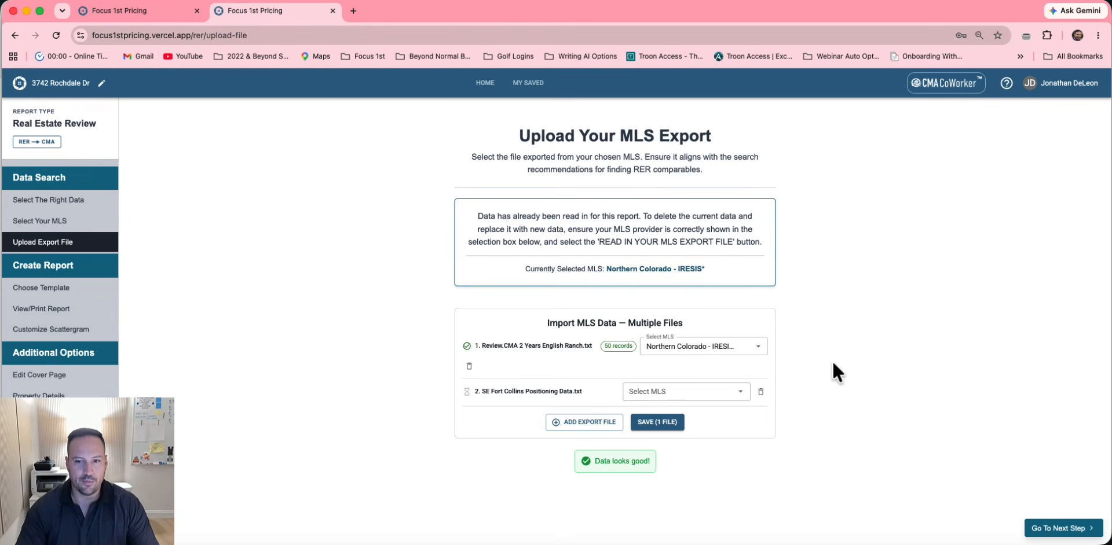
pyautogui.click(731, 387)
pyautogui.click(698, 430)
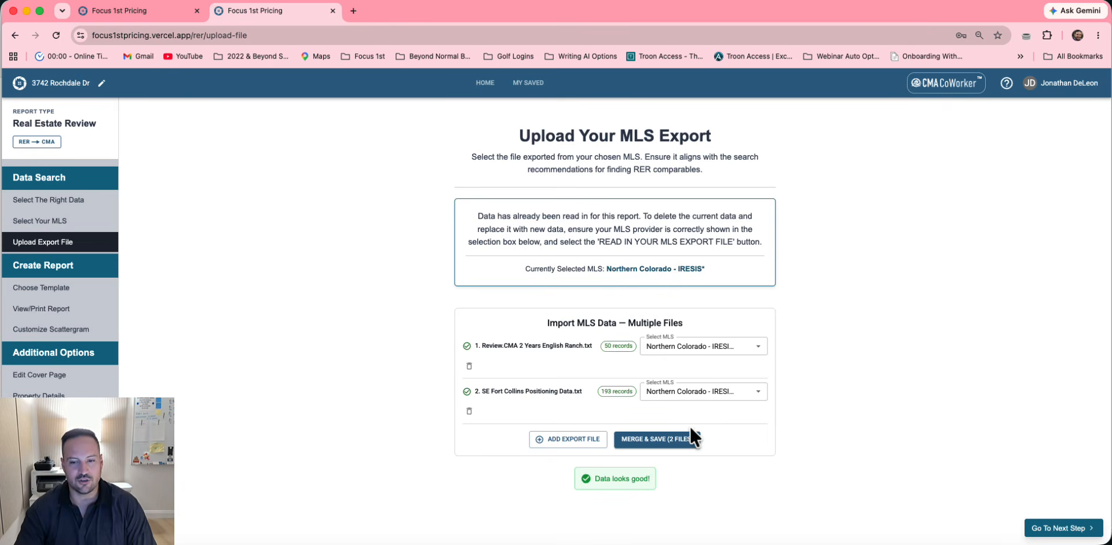
pyautogui.click(656, 440)
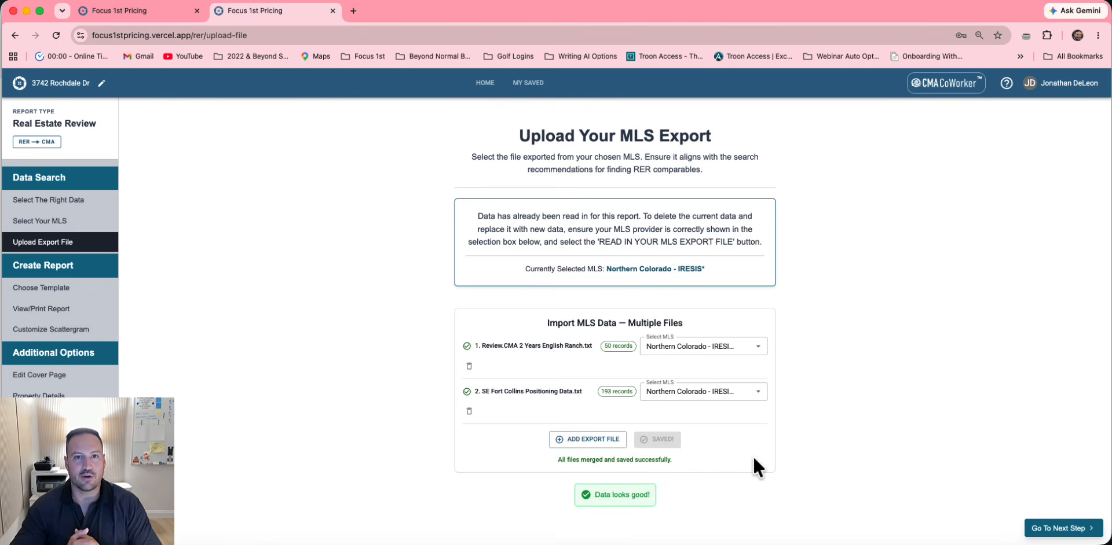
pyautogui.click(476, 93)
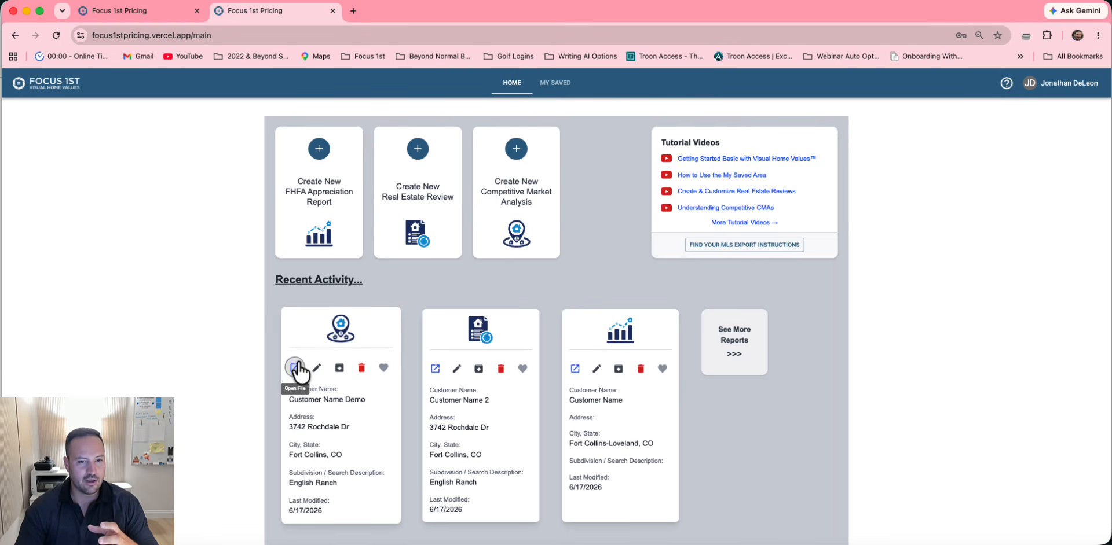
pyautogui.click(313, 333)
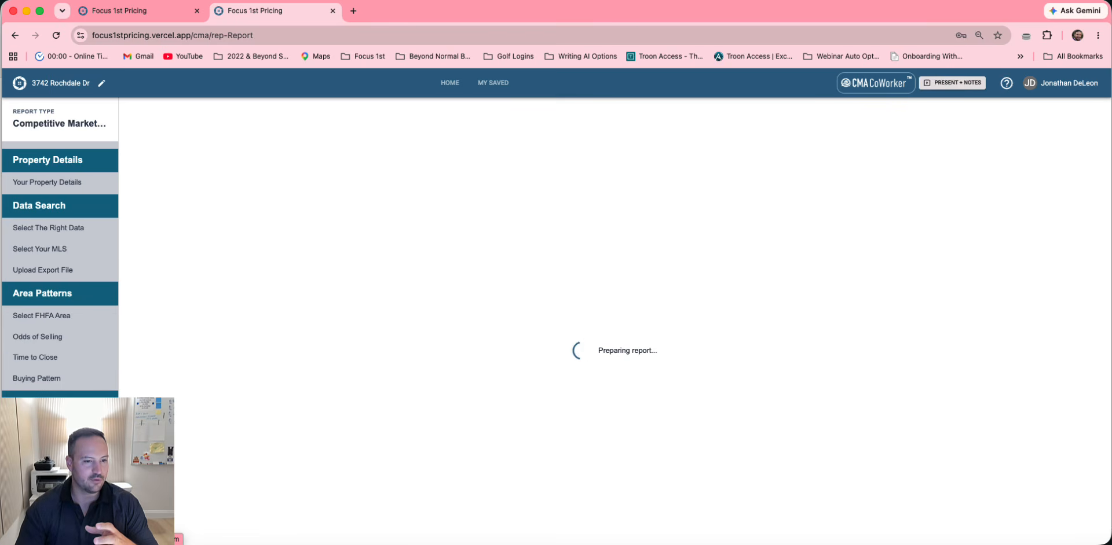
pyautogui.scroll(-1, 446, 396)
pyautogui.scroll(1, 446, 396)
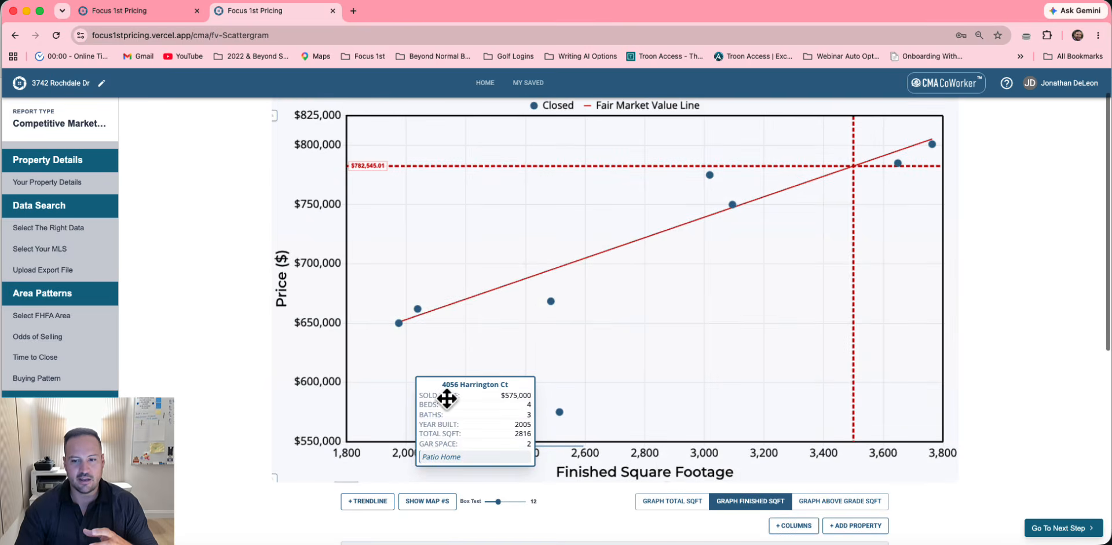
pyautogui.scroll(1, 659, 457)
pyautogui.scroll(-1, 739, 467)
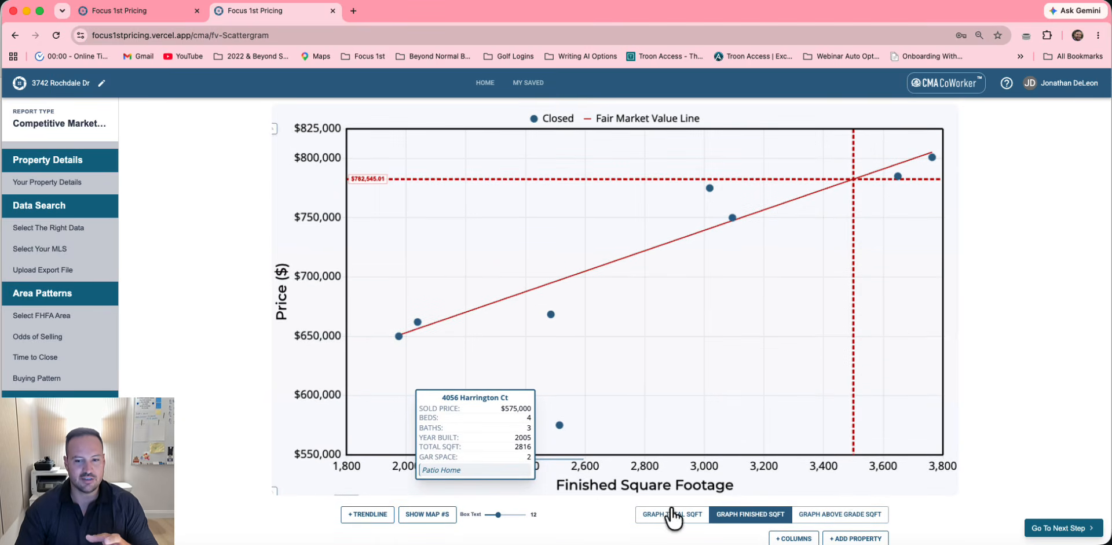
pyautogui.moveTo(504, 451); pyautogui.dragTo(500, 391)
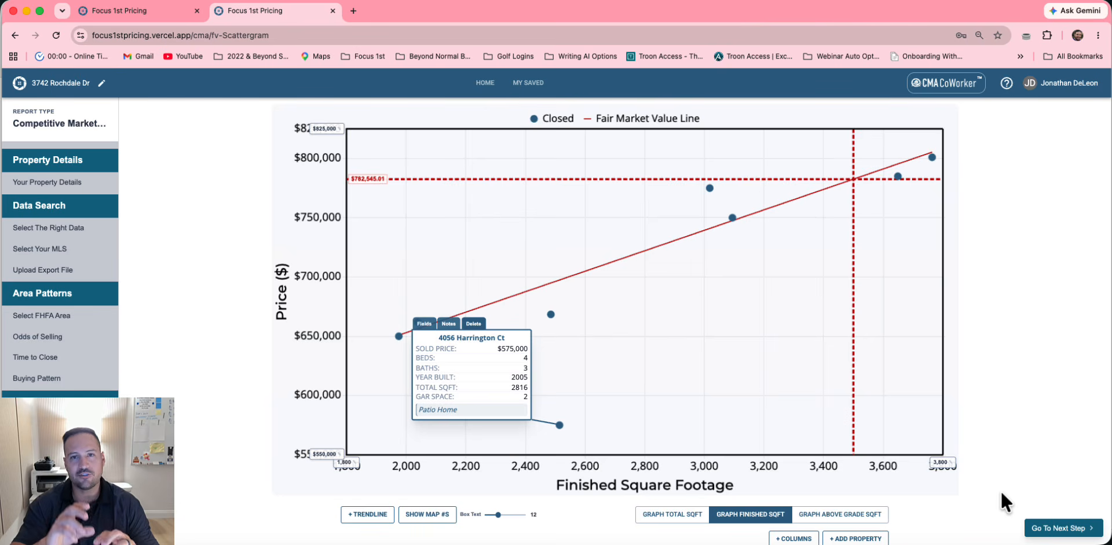
pyautogui.click(485, 83)
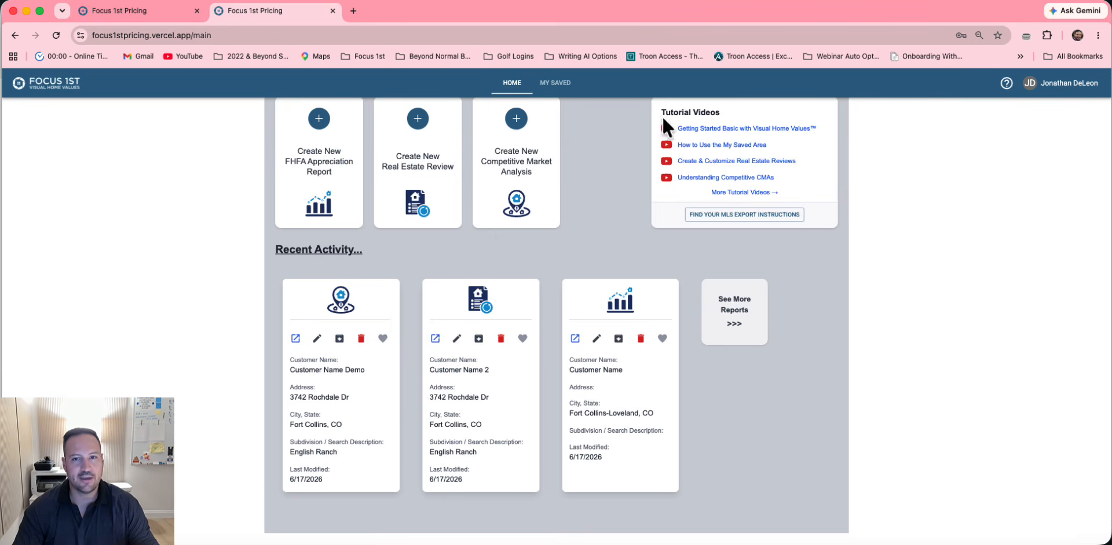
pyautogui.scroll(1, 666, 237)
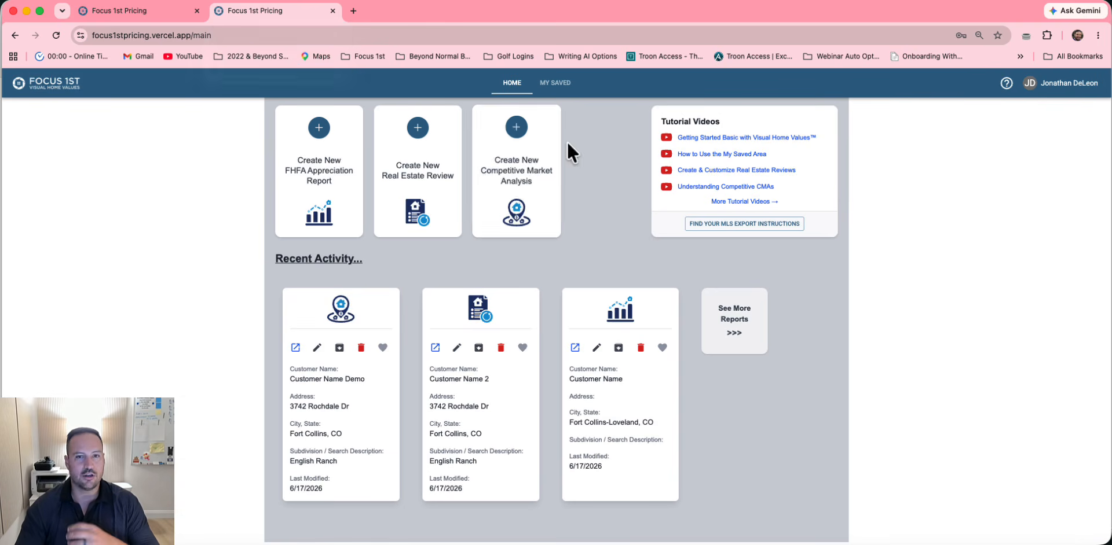
pyautogui.click(1071, 82)
pyautogui.click(1051, 174)
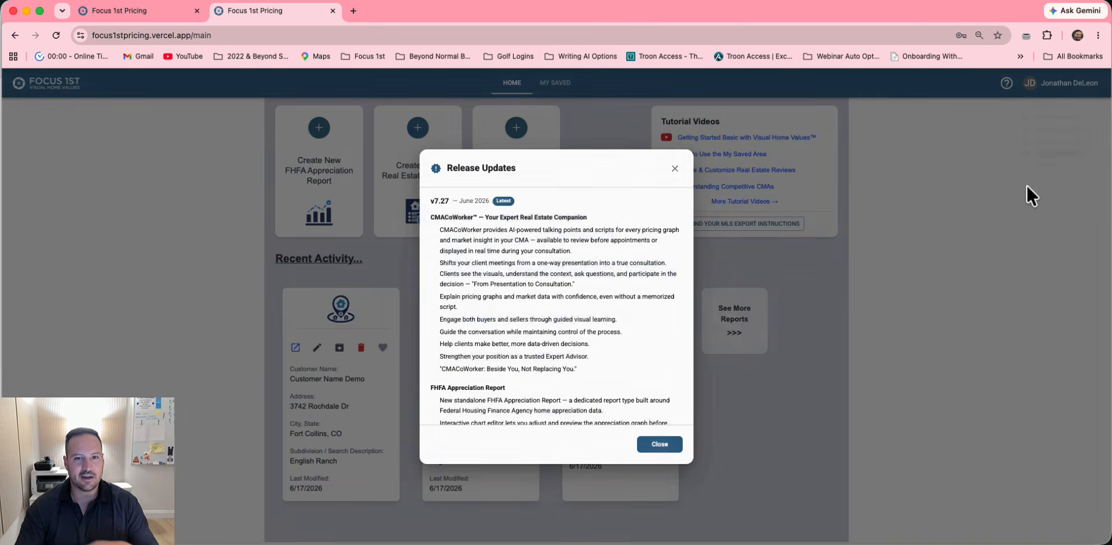
pyautogui.click(659, 444)
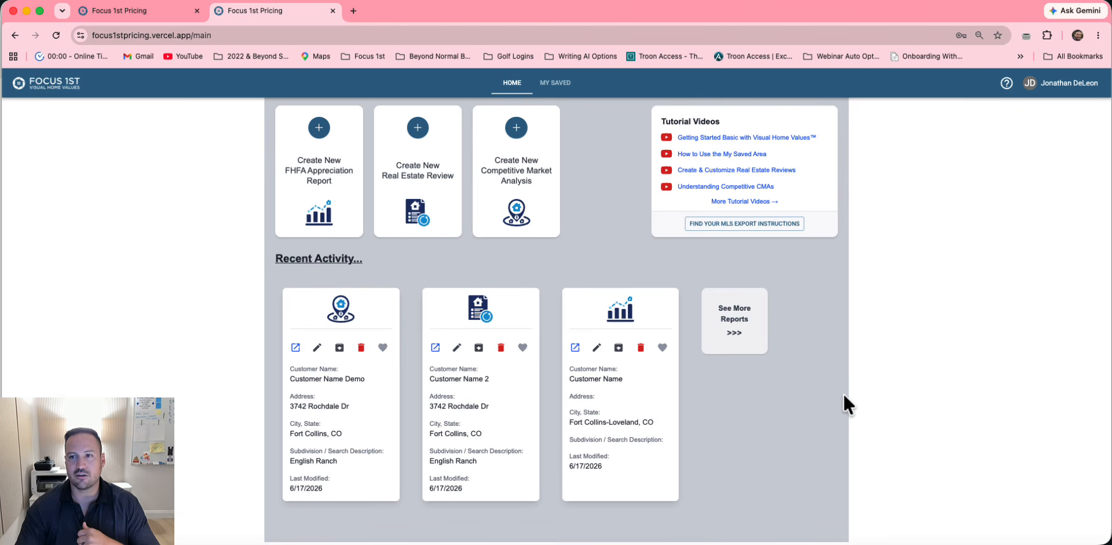
pyautogui.click(1006, 84)
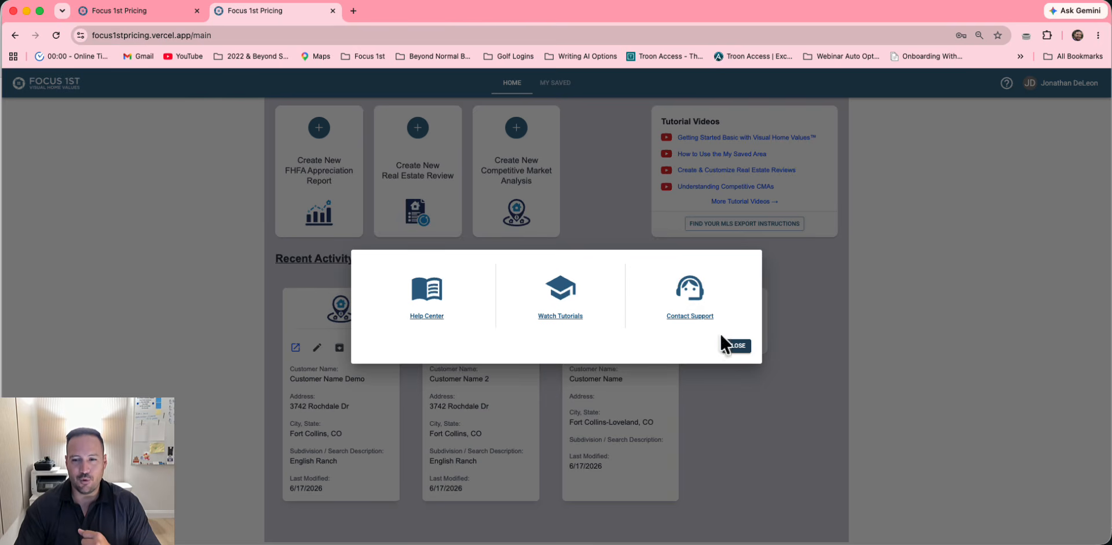
pyautogui.click(736, 346)
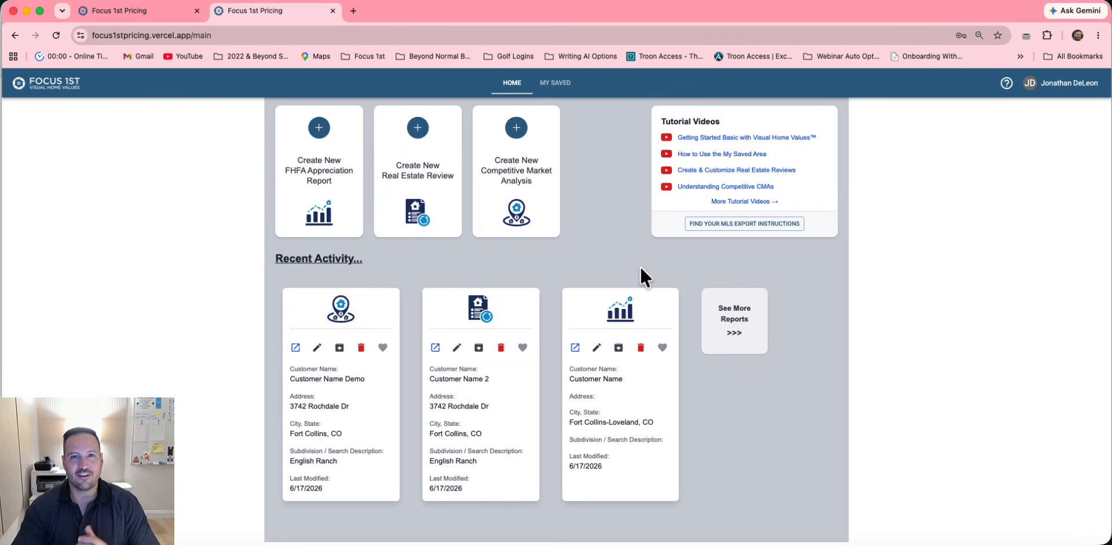